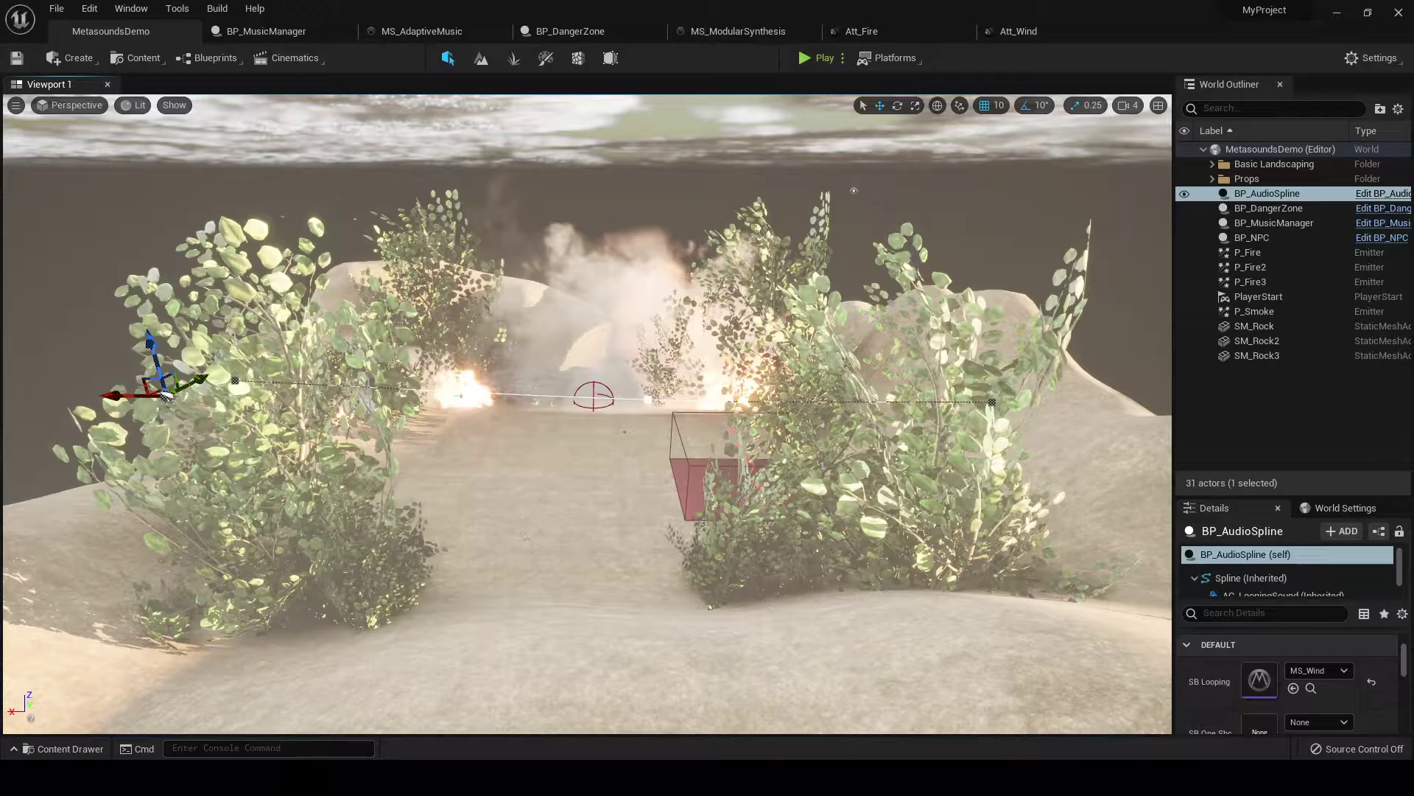
Step: Examine the fires, rock and audio spline placed across the desert level
{"action": "right_click_drag", "start_coordinate": [587, 414], "coordinate": [420, 390]}
{"action": "key", "text": "w"}
{"action": "key", "text": "w"}
{"action": "key", "text": "w"}
{"action": "key", "text": "w"}
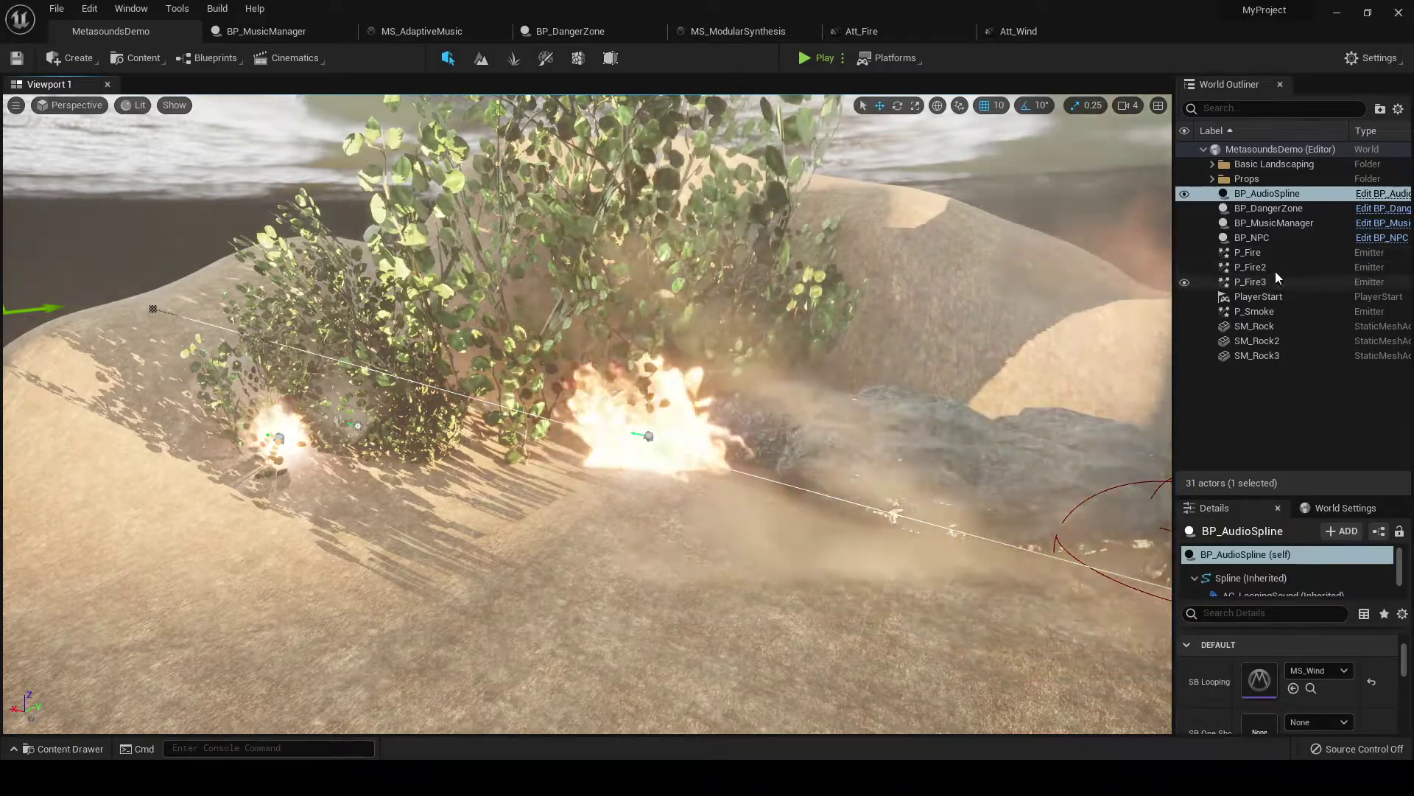
{"action": "mouse_move", "coordinate": [896, 382]}
{"action": "right_mouse_down"}
{"action": "mouse_move", "coordinate": [1052, 384]}
{"action": "mouse_move", "coordinate": [921, 397]}
{"action": "mouse_move", "coordinate": [854, 427]}
{"action": "mouse_move", "coordinate": [897, 379]}
{"action": "mouse_move", "coordinate": [897, 320]}
{"action": "mouse_move", "coordinate": [918, 290]}
{"action": "mouse_move", "coordinate": [963, 320]}
{"action": "mouse_move", "coordinate": [742, 320]}
{"action": "mouse_move", "coordinate": [779, 305]}
{"action": "mouse_move", "coordinate": [940, 335]}
{"action": "mouse_move", "coordinate": [897, 379]}
{"action": "right_mouse_up"}
{"action": "key", "text": "w"}
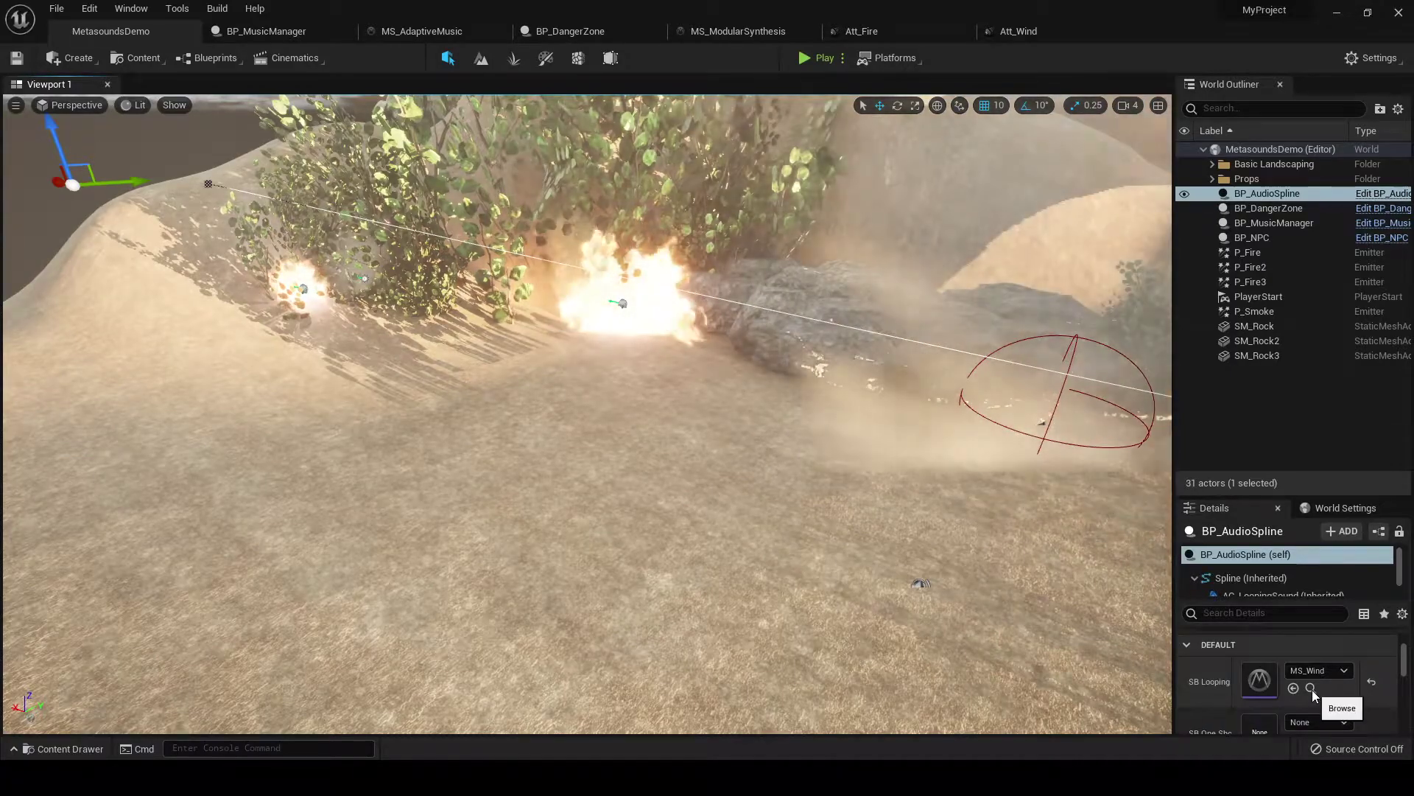
Step: Open the MS_Wind MetaSound assigned as the audio spline's looping sound and examine its node graph through to the Mono Mixer
{"action": "left_click", "coordinate": [1311, 688]}
{"action": "double_click", "coordinate": [1019, 658]}
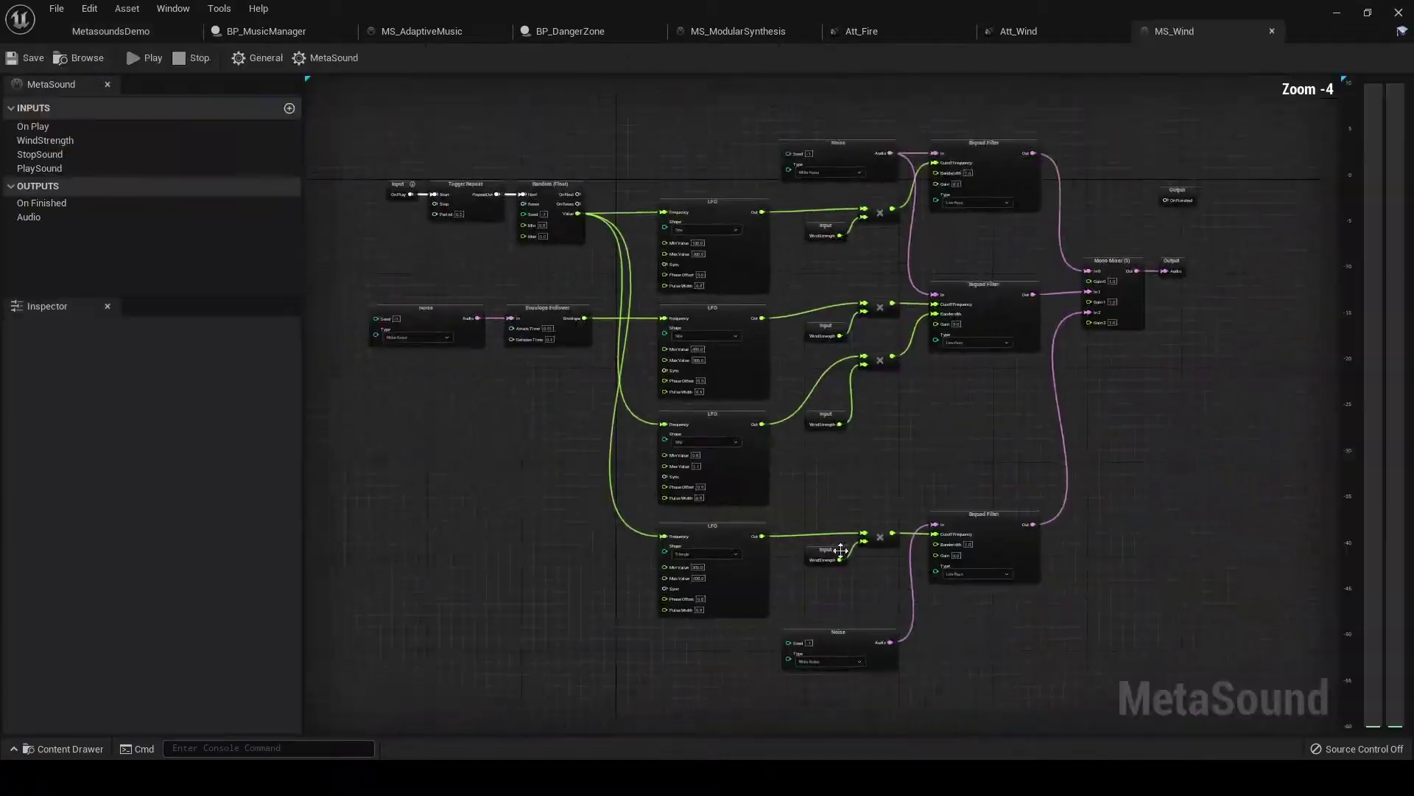
{"action": "right_click_drag", "start_coordinate": [607, 434], "coordinate": [512, 422]}
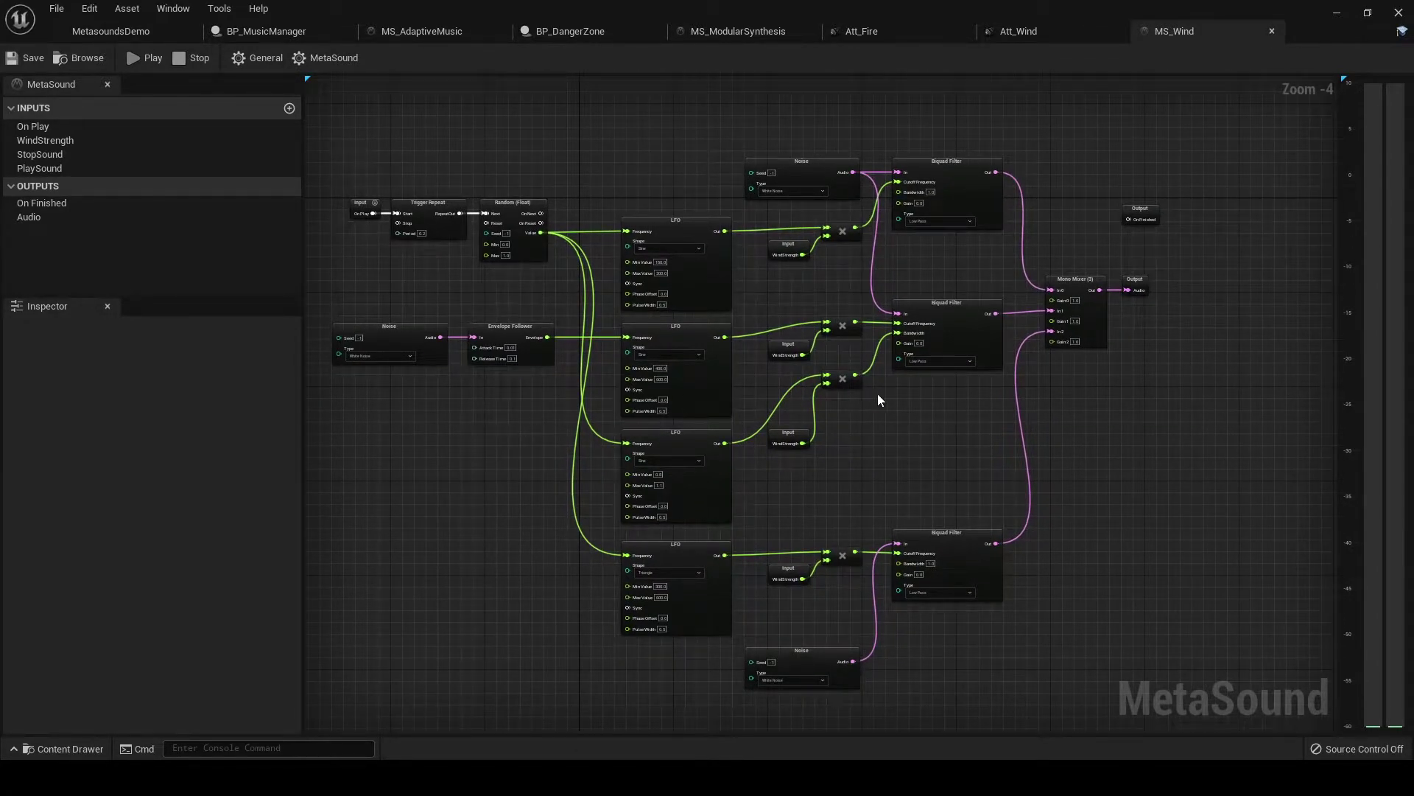
{"action": "right_click_drag", "start_coordinate": [939, 419], "coordinate": [974, 476]}
{"action": "scroll", "coordinate": [428, 492], "scroll_direction": "up", "scroll_amount": 1}
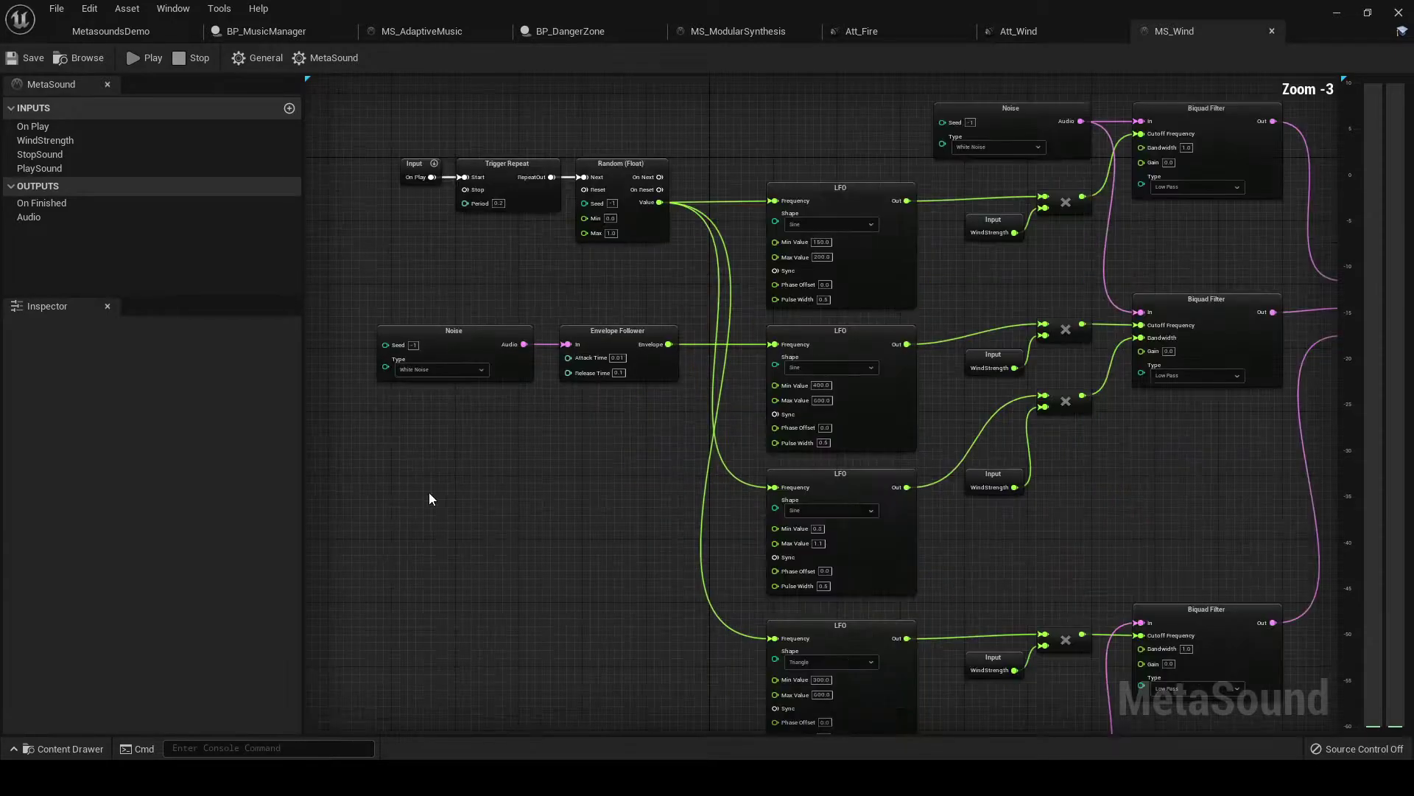
{"action": "right_click_drag", "start_coordinate": [429, 493], "coordinate": [551, 516]}
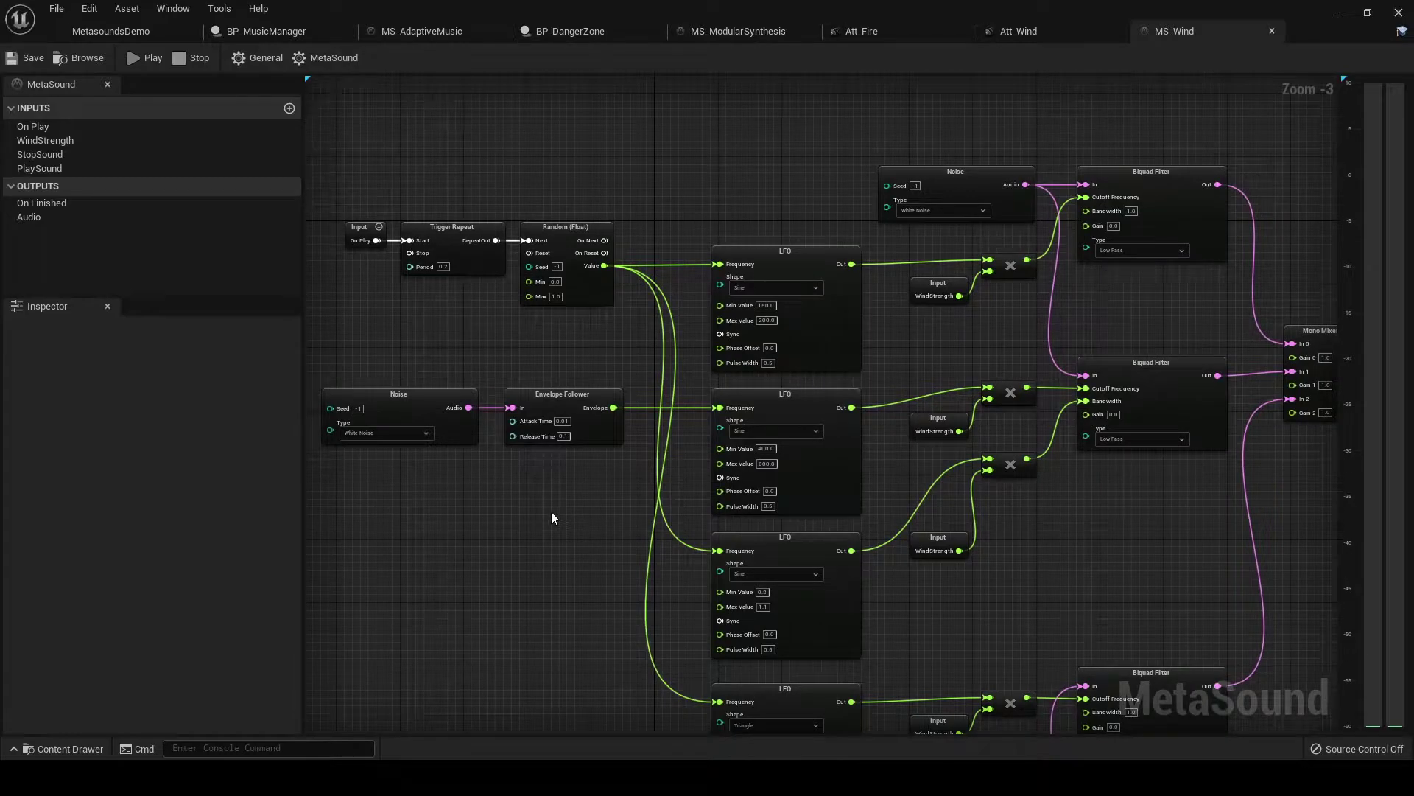
{"action": "right_click_drag", "start_coordinate": [1106, 541], "coordinate": [800, 510]}
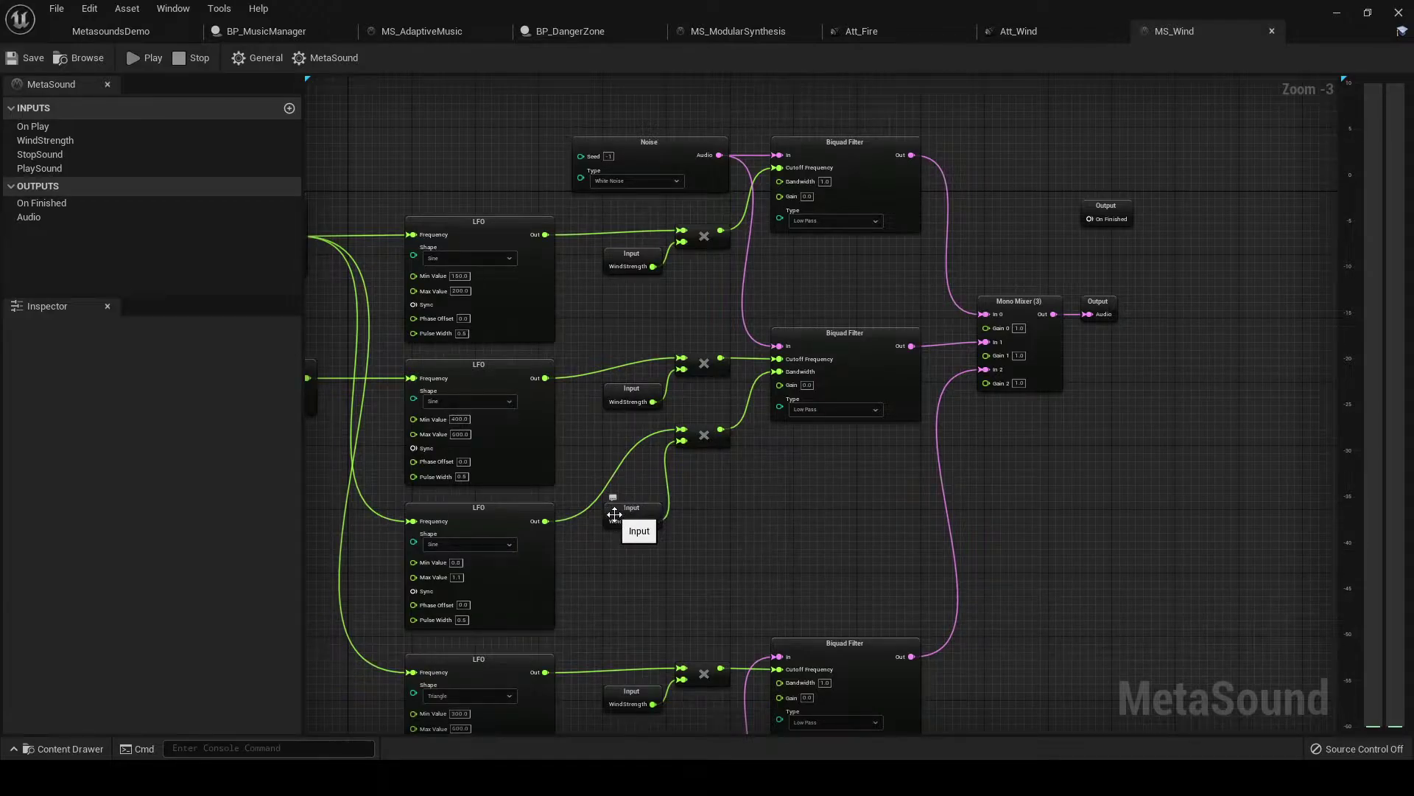
Step: Preview the wind sound while raising the WindStrength default to about 3.34 and lowering it to about 0.82, and stop playback
{"action": "left_click", "coordinate": [647, 508]}
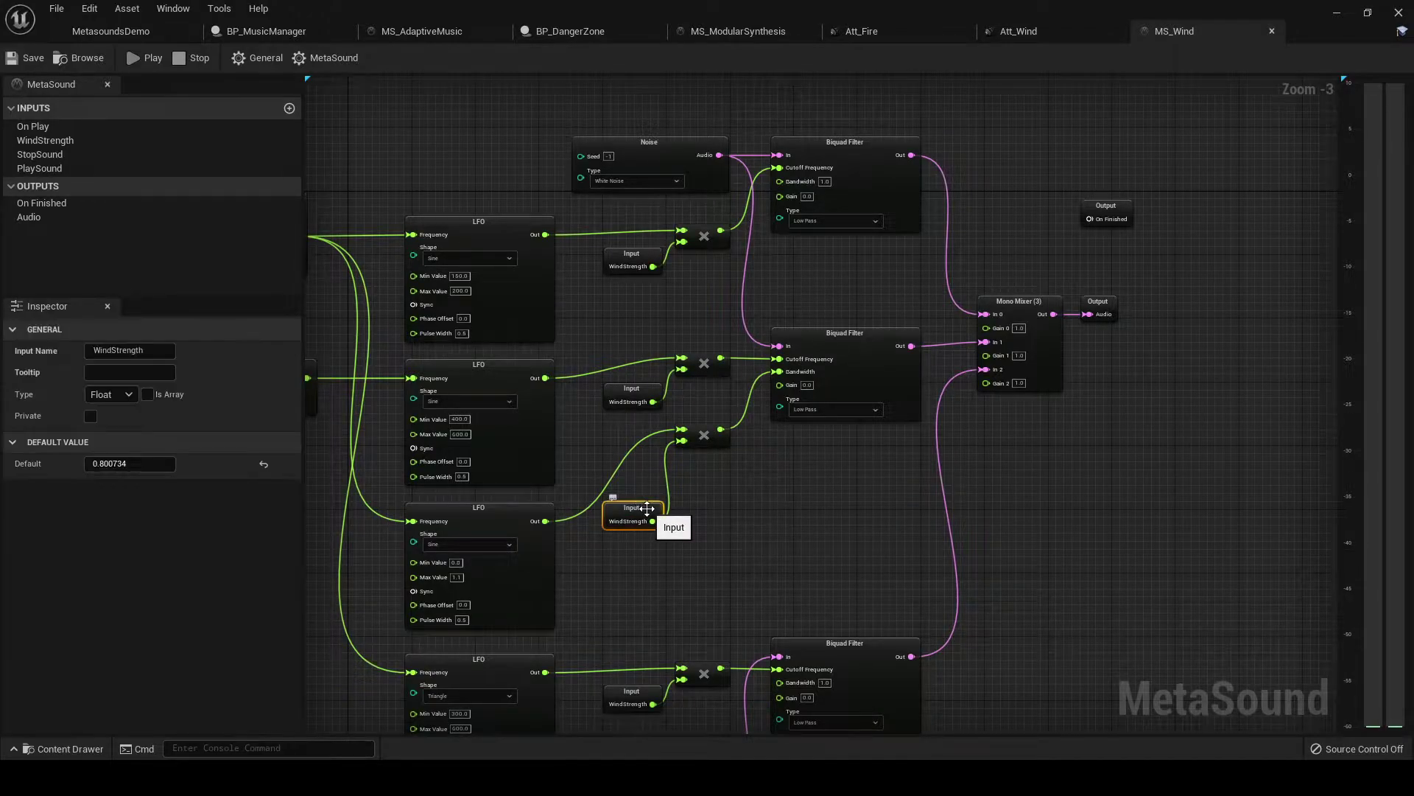
{"action": "left_click", "coordinate": [149, 59]}
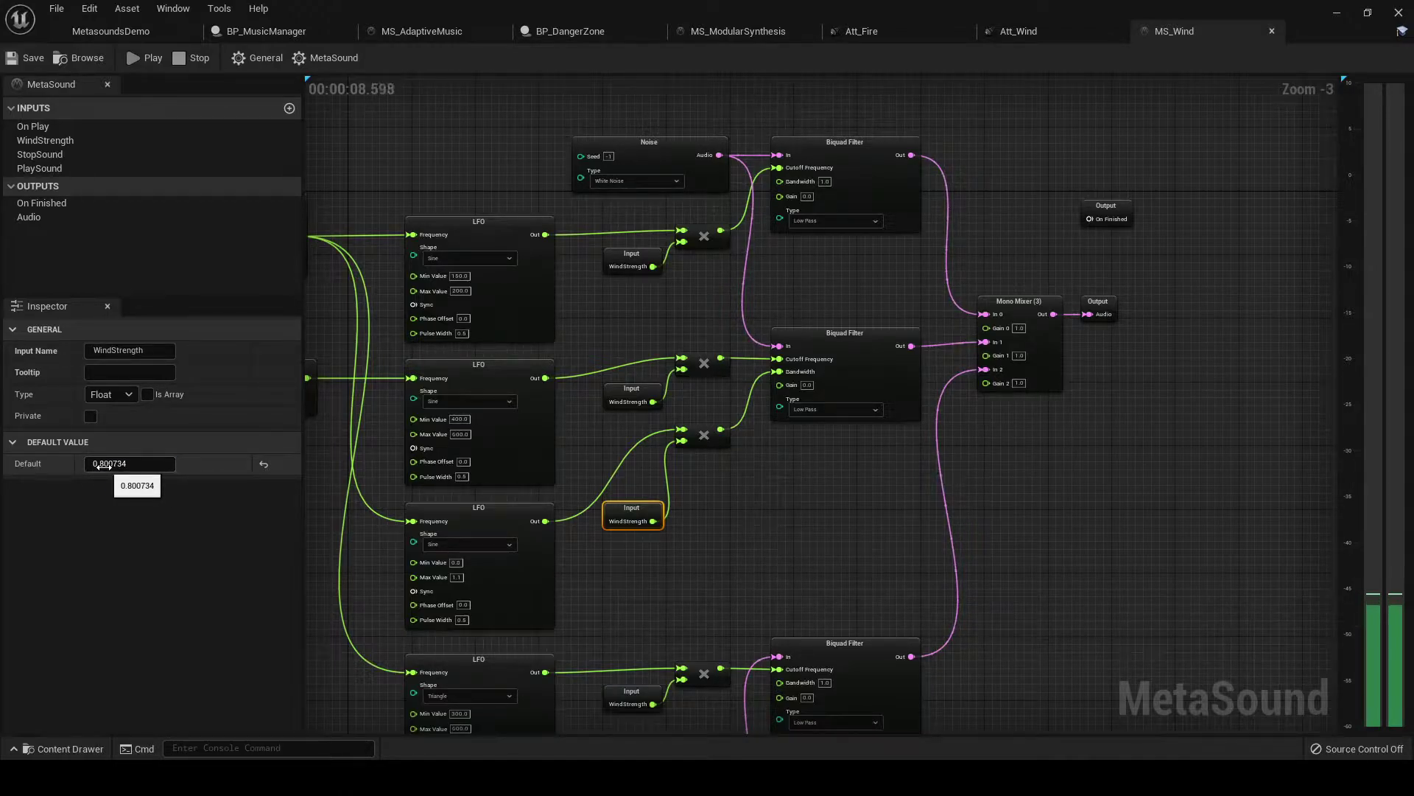
{"action": "left_click_drag", "start_coordinate": [103, 465], "coordinate": [181, 464]}
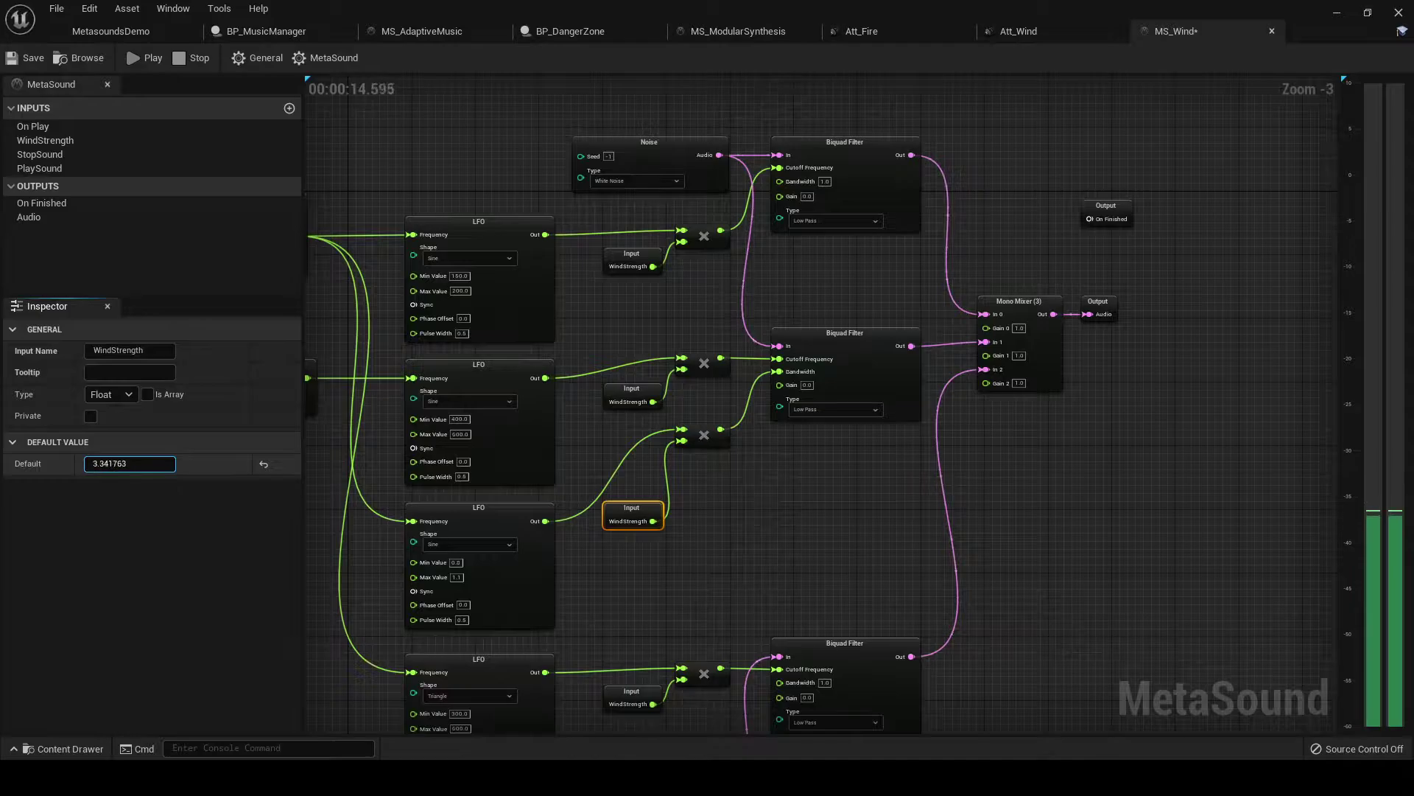
{"action": "left_click_drag", "start_coordinate": [130, 463], "coordinate": [103, 464]}
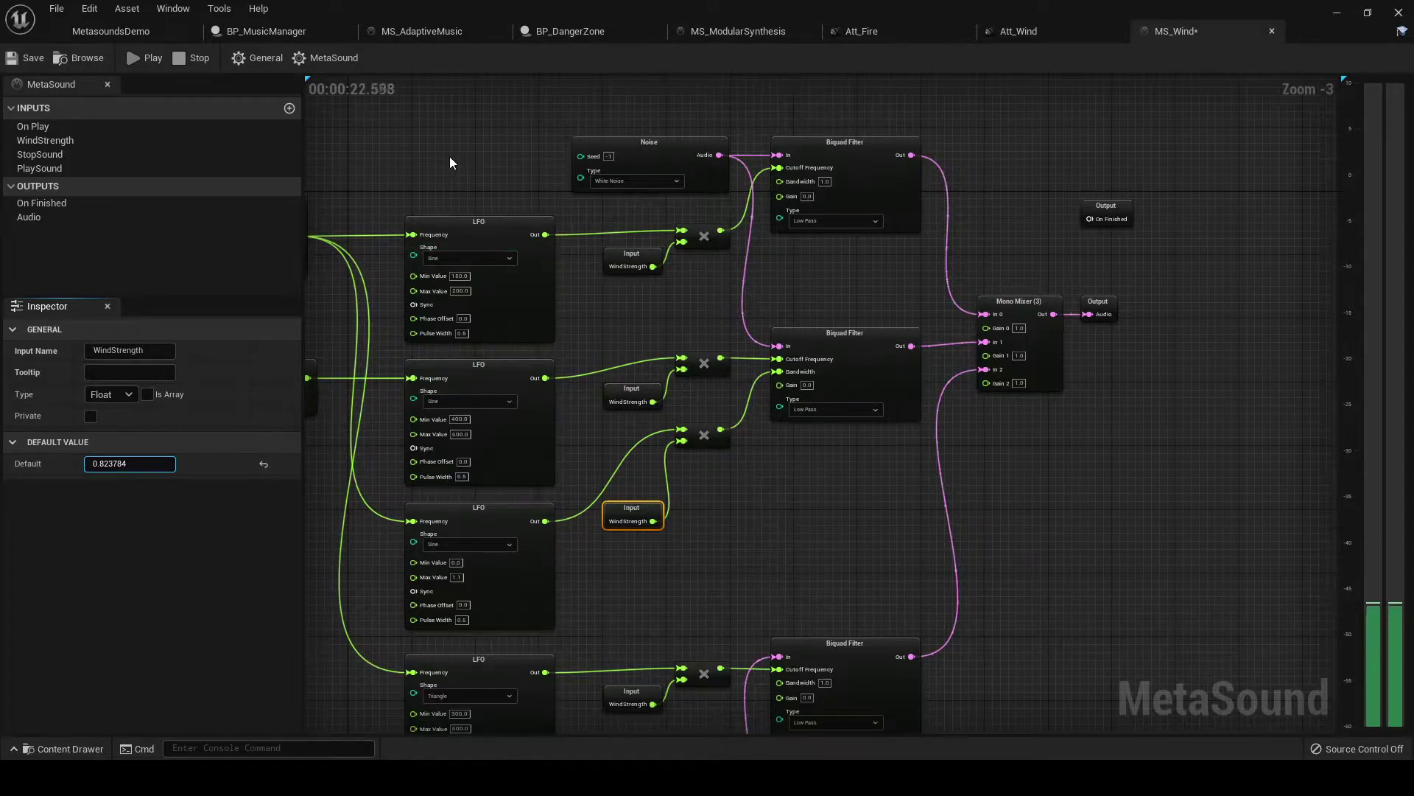
{"action": "left_click", "coordinate": [172, 58]}
Step: Return to the level, open the BP_AudioSpline blueprint and examine its event graph
{"action": "left_click", "coordinate": [130, 30]}
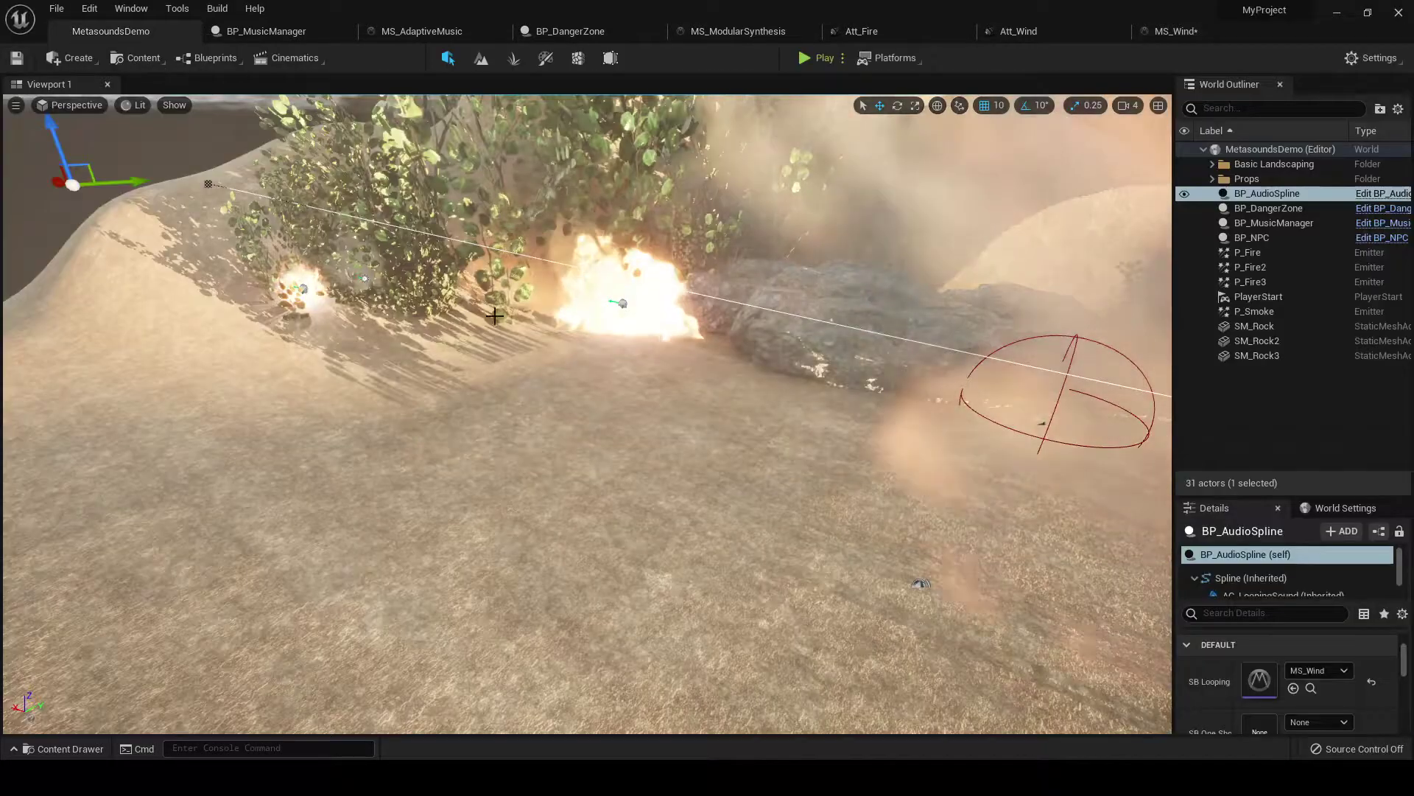
{"action": "right_click_drag", "start_coordinate": [588, 413], "coordinate": [744, 423]}
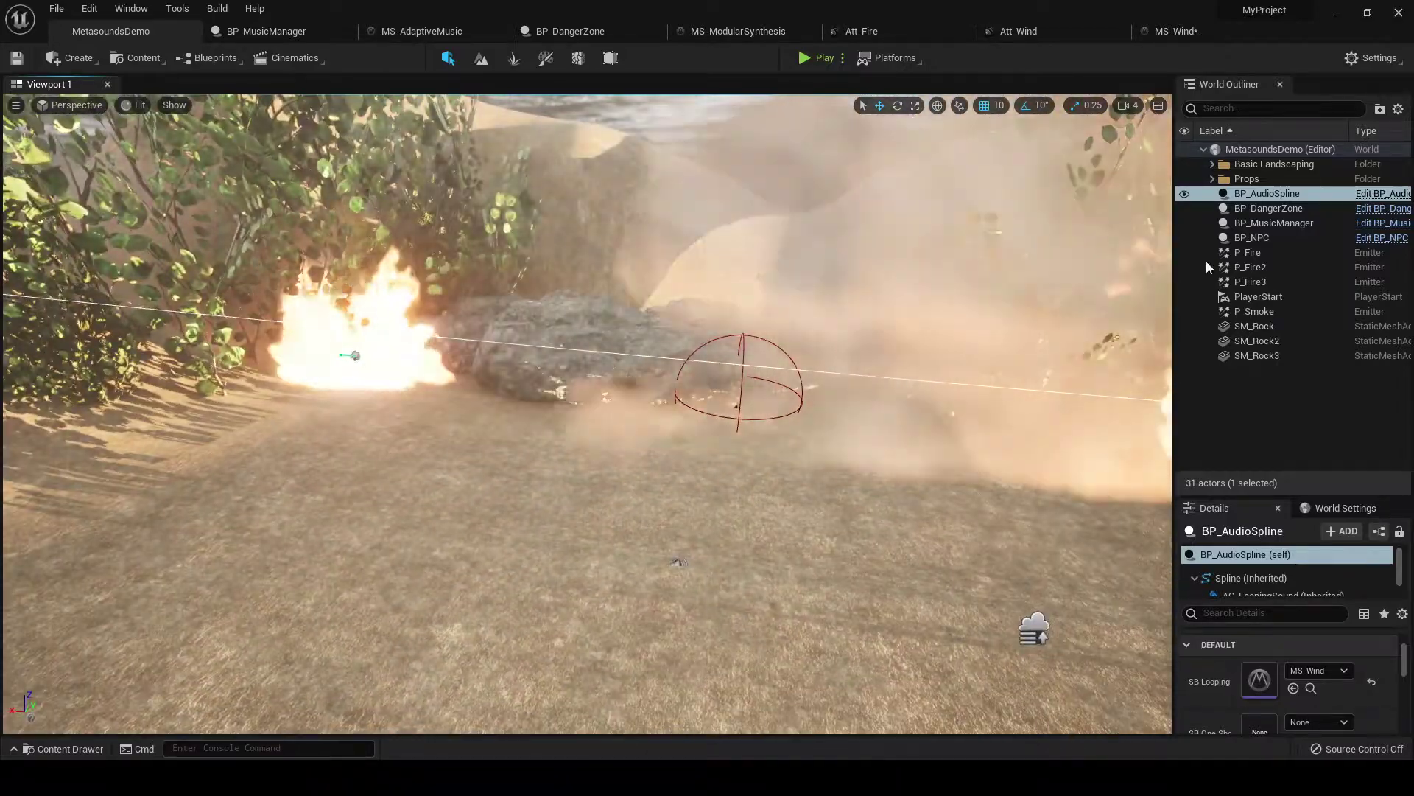
{"action": "left_click", "coordinate": [1383, 193]}
{"action": "scroll", "coordinate": [648, 427], "scroll_direction": "down", "scroll_amount": 5}
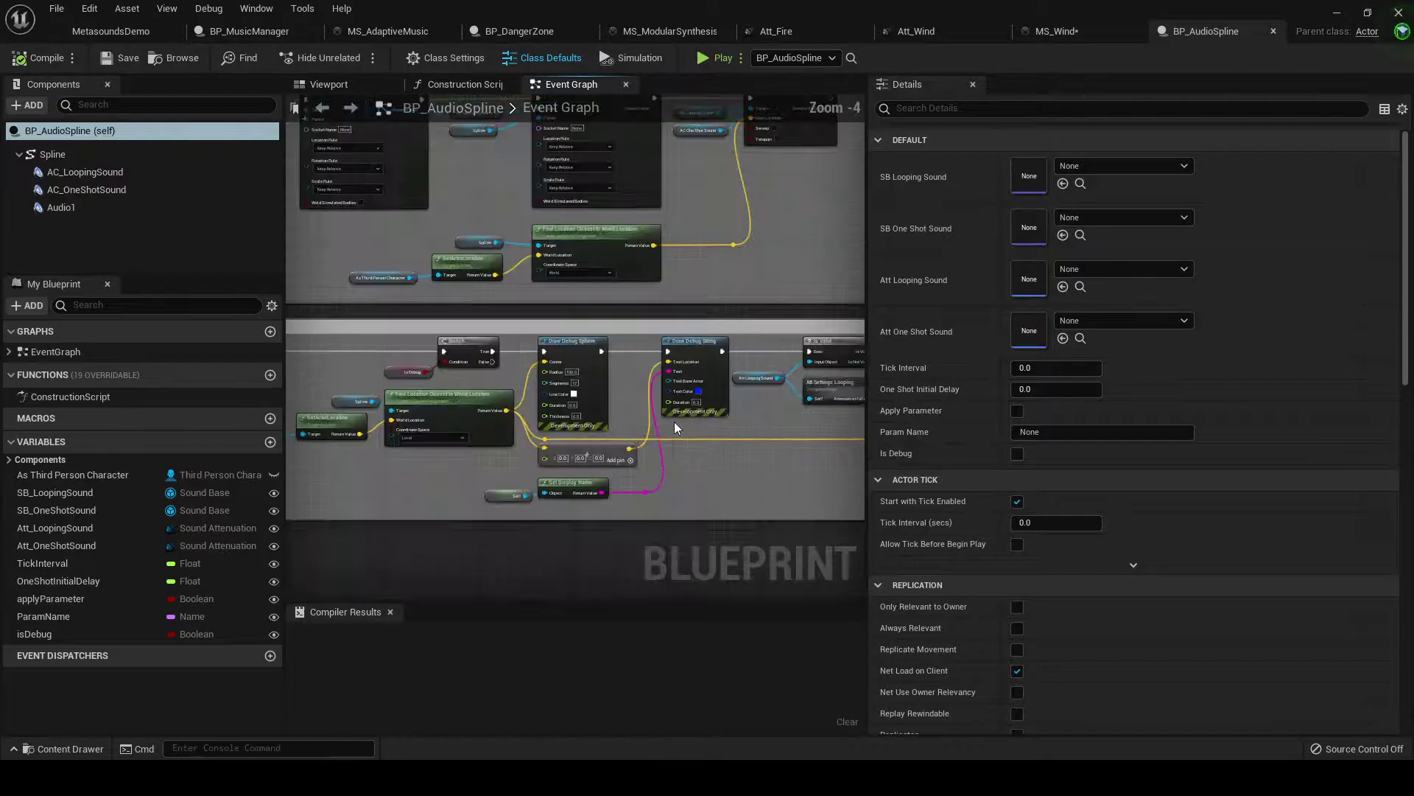
{"action": "right_click_drag", "start_coordinate": [789, 218], "coordinate": [714, 361]}
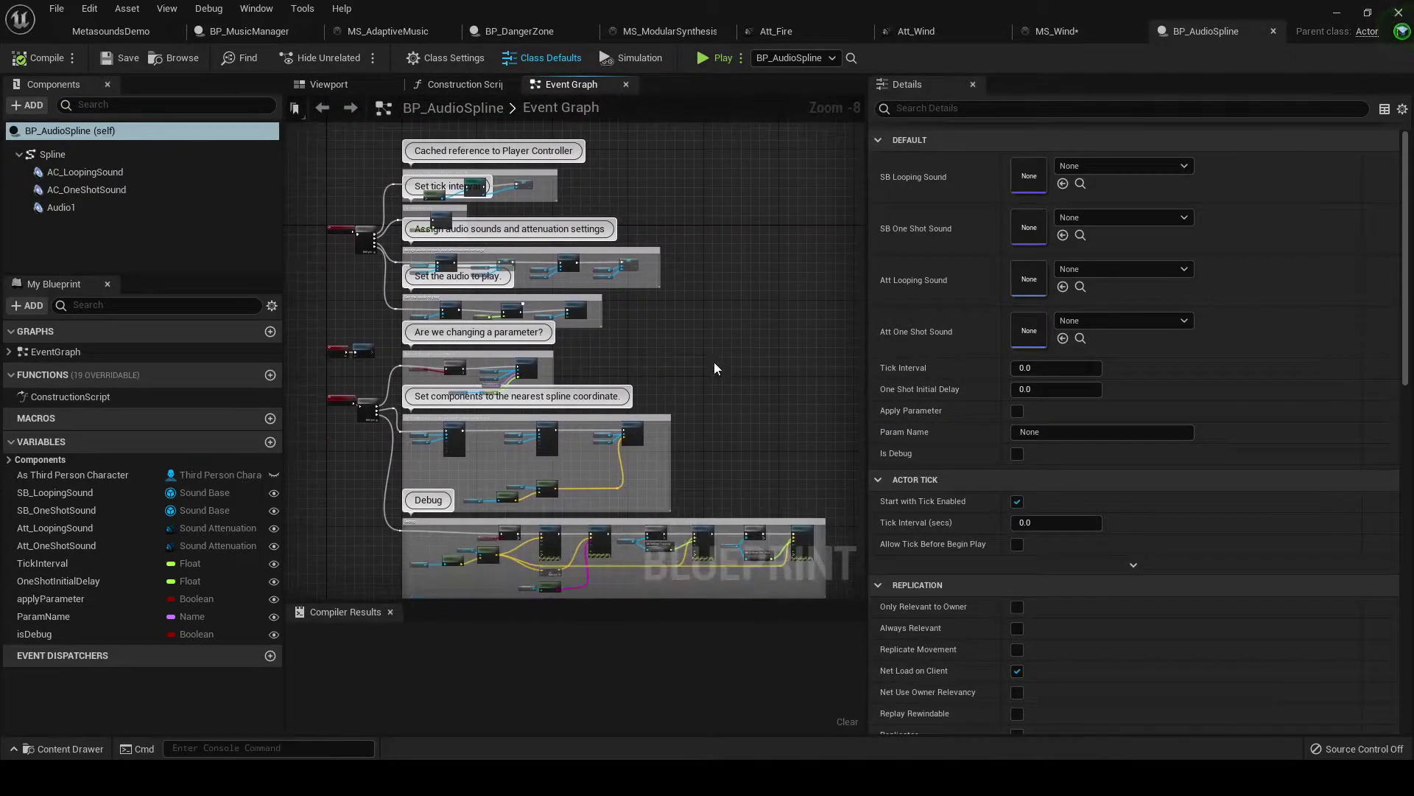
Step: Return to the level, open the spline's Att_Wind looping attenuation and review its volume and spatialization settings
{"action": "left_click", "coordinate": [108, 33]}
{"action": "right_click_drag", "start_coordinate": [589, 412], "coordinate": [442, 483]}
{"action": "key", "text": "w"}
{"action": "key", "text": "w"}
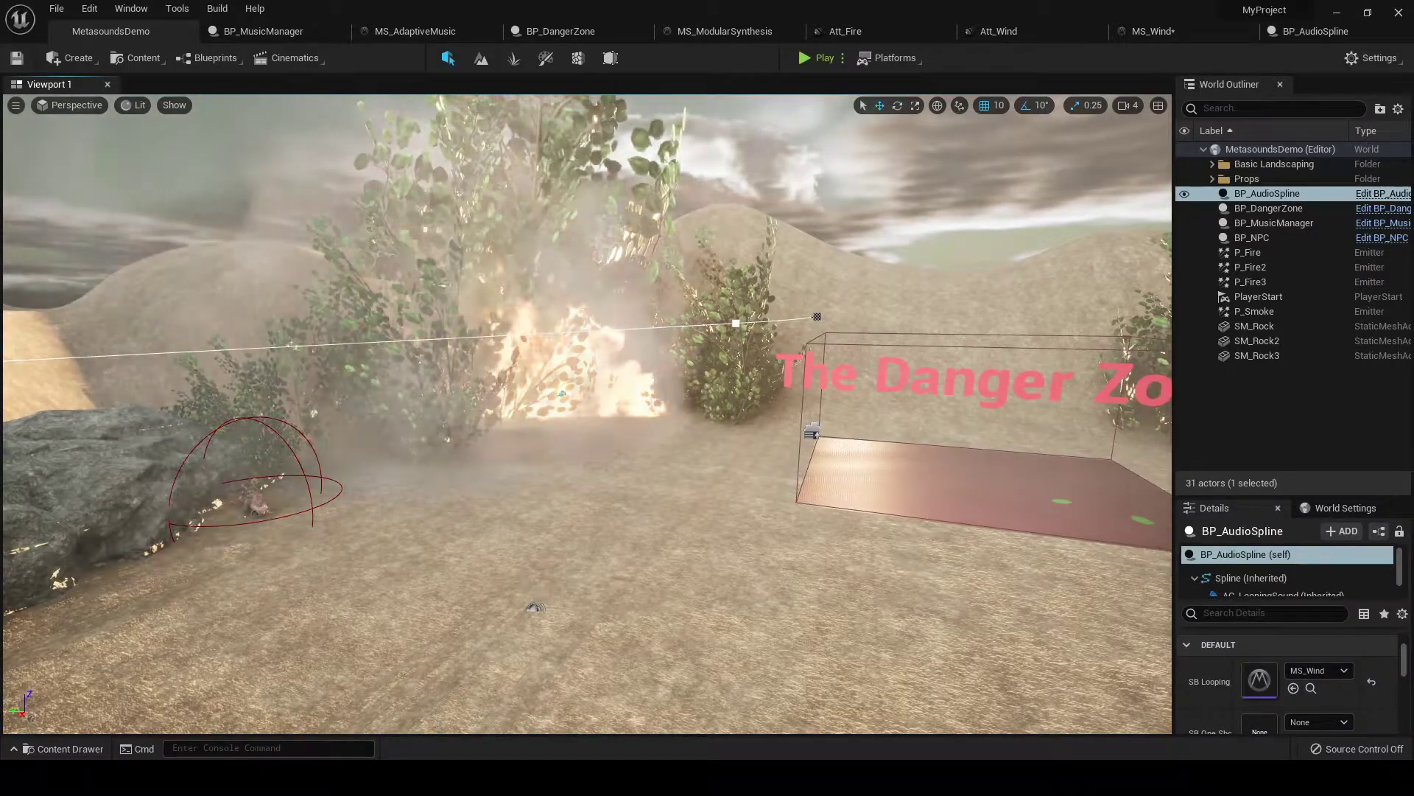
{"action": "scroll", "coordinate": [1349, 682], "scroll_direction": "down", "scroll_amount": 2}
{"action": "scroll", "coordinate": [1349, 682], "scroll_direction": "down", "scroll_amount": 1}
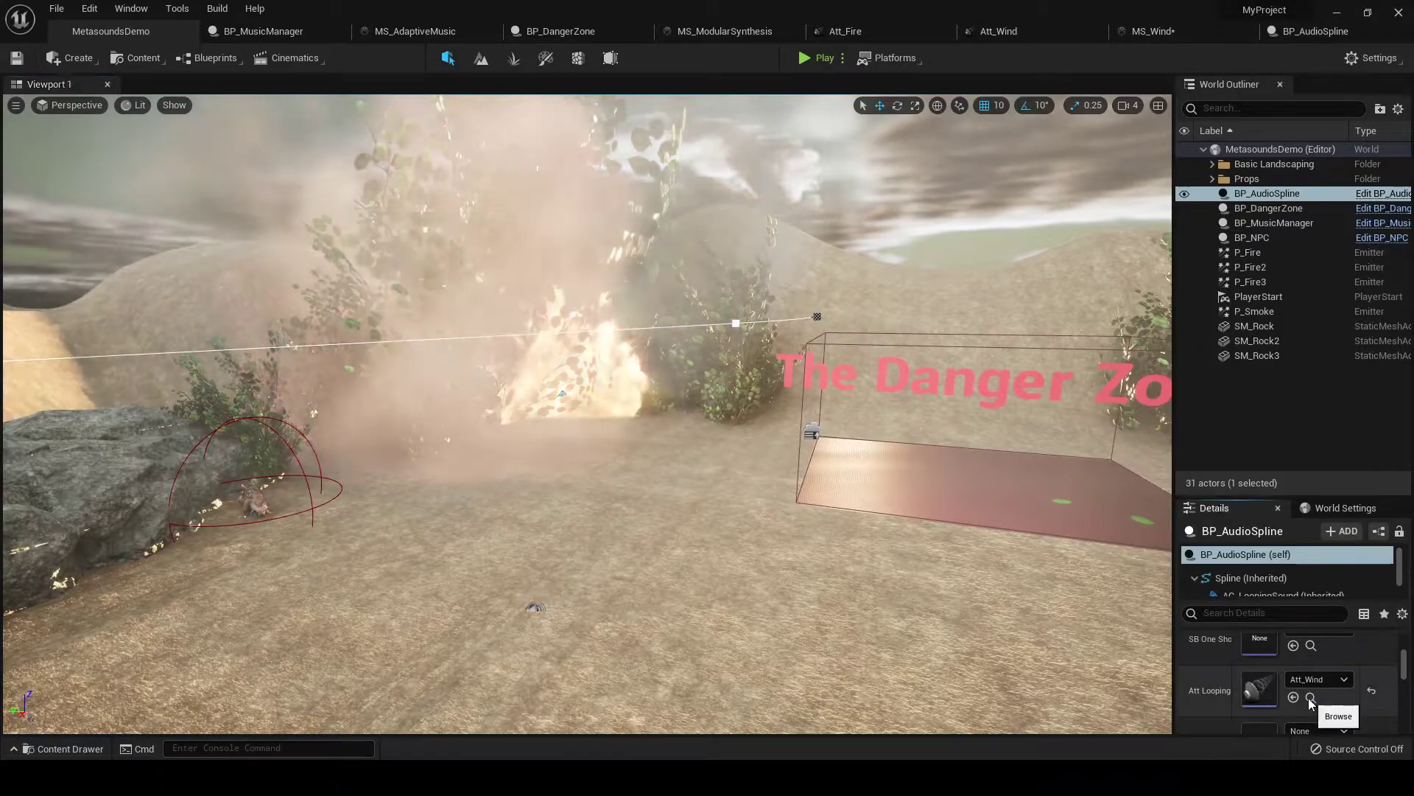
{"action": "left_click", "coordinate": [1310, 697]}
{"action": "double_click", "coordinate": [548, 582]}
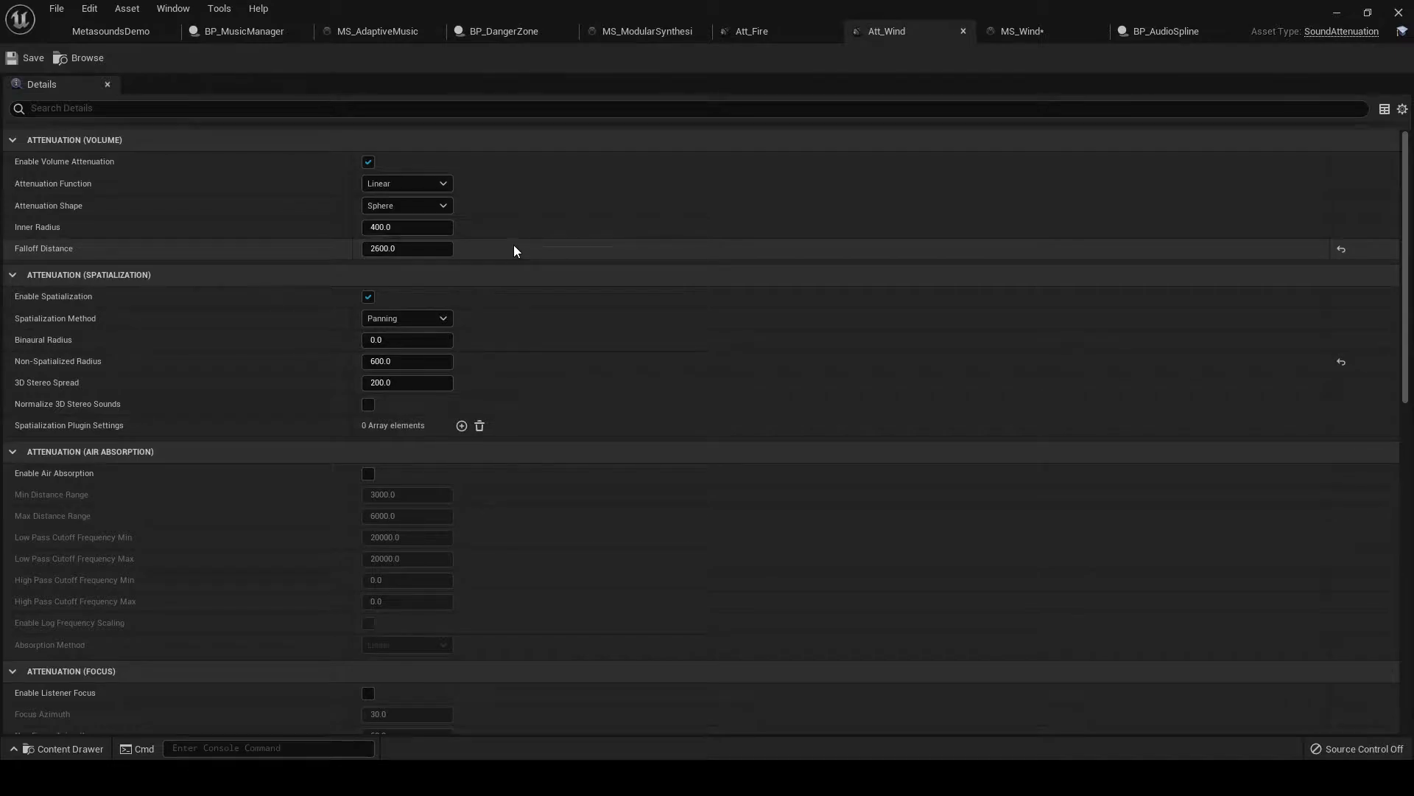
{"action": "mouse_move", "coordinate": [44, 229]}
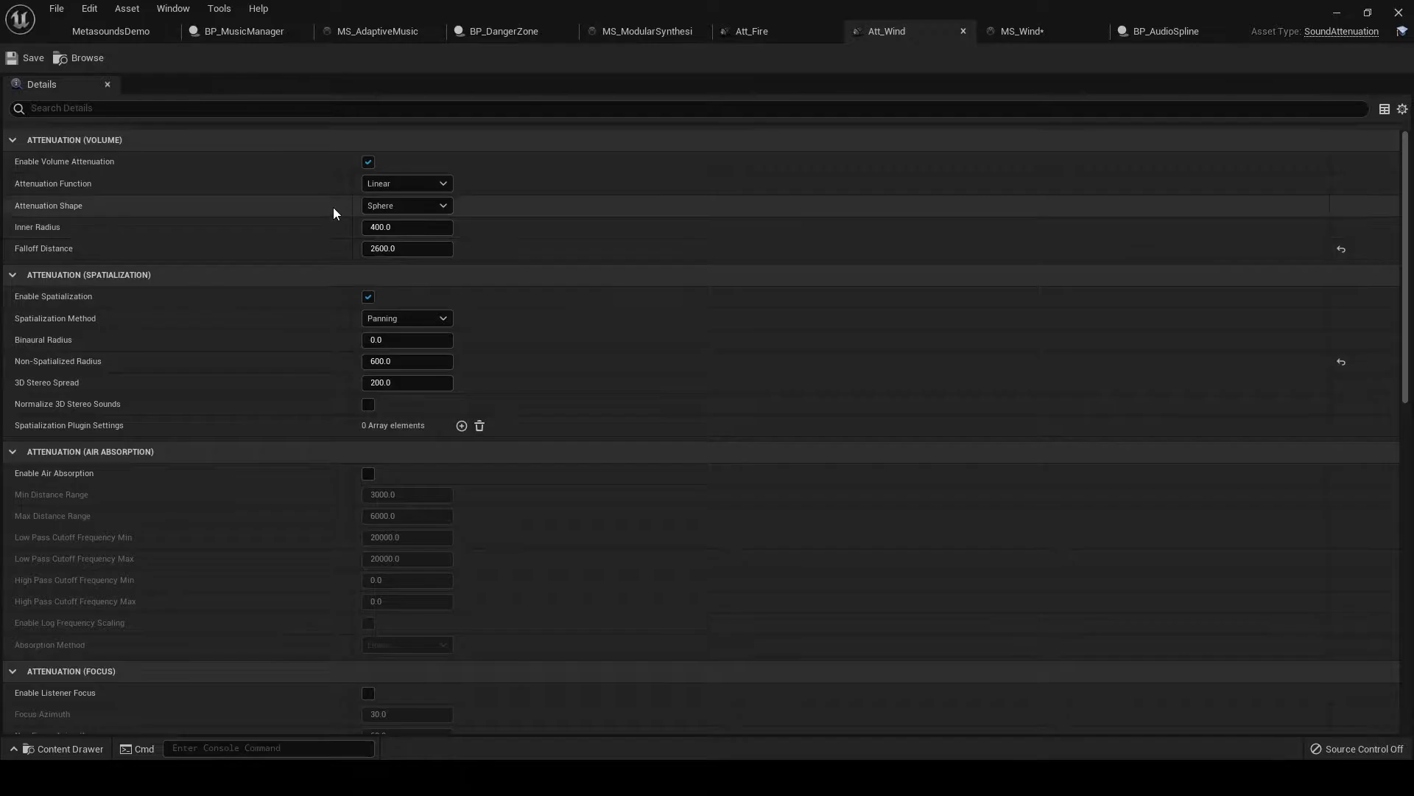
Step: Return to the level and open the MS_AdaptiveMusic MetaSound from the project's Audio folder
{"action": "left_click", "coordinate": [106, 33]}
{"action": "right_click_drag", "start_coordinate": [471, 310], "coordinate": [73, 441]}
{"action": "right_click_drag", "start_coordinate": [530, 416], "coordinate": [486, 412]}
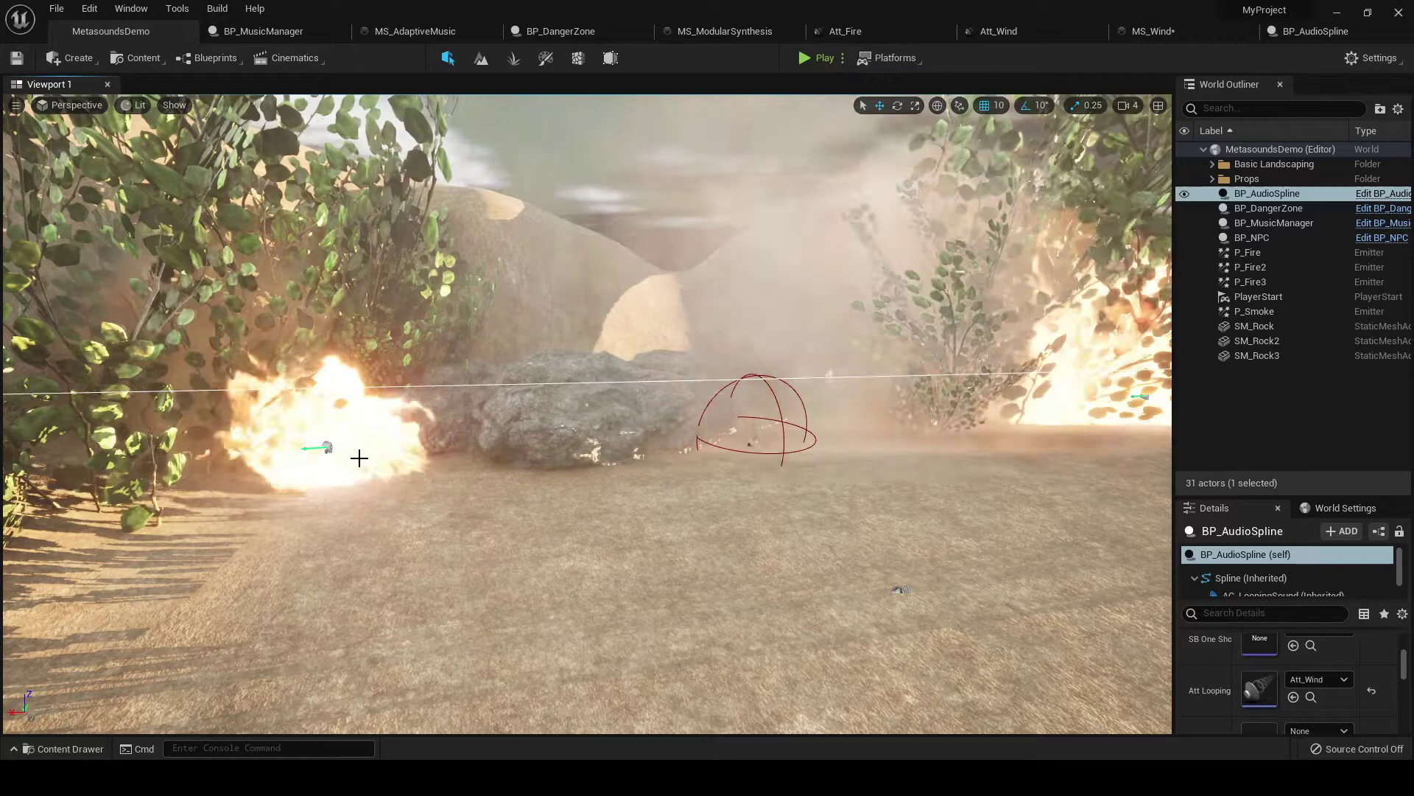
{"action": "left_click", "coordinate": [50, 749]}
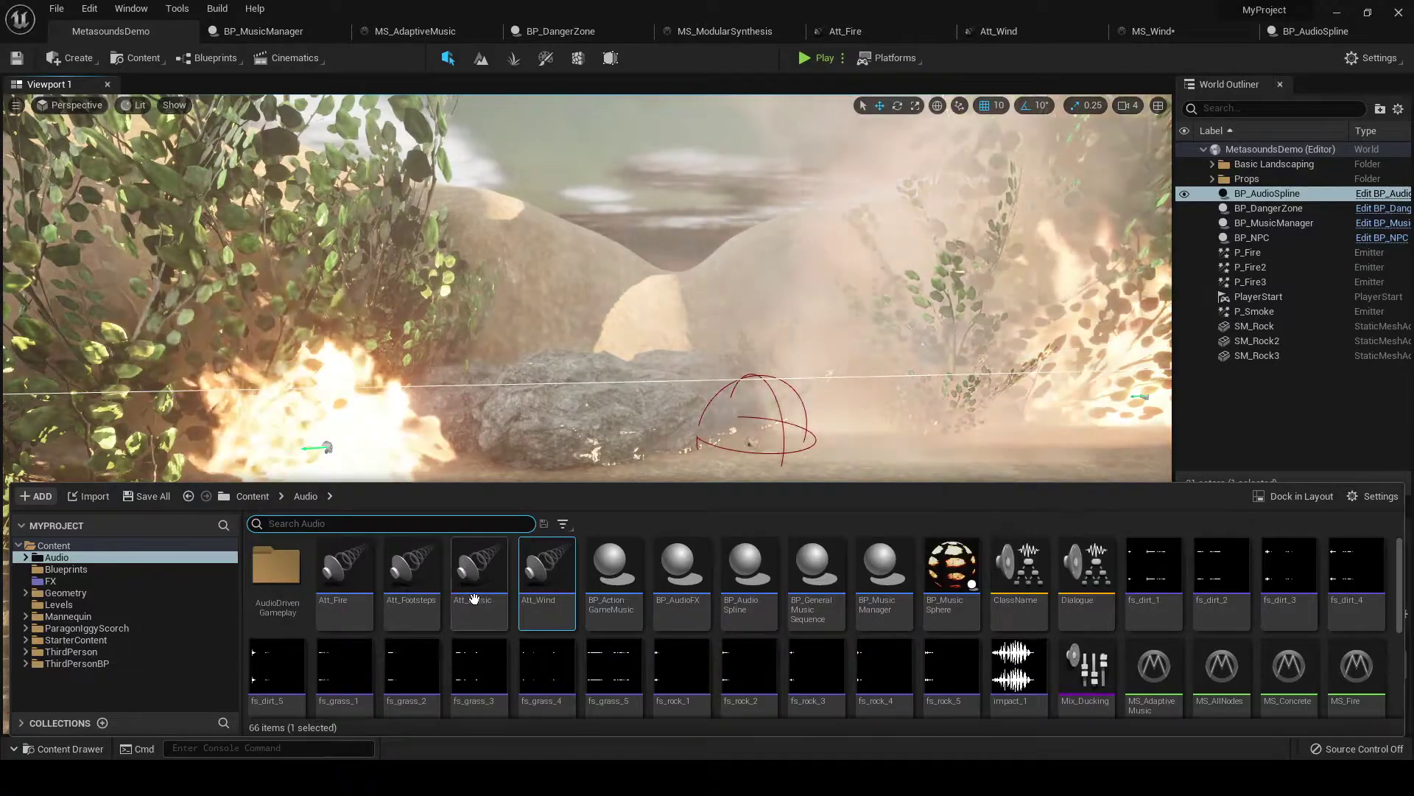
{"action": "scroll", "coordinate": [914, 614], "scroll_direction": "down", "scroll_amount": 1}
{"action": "scroll", "coordinate": [915, 614], "scroll_direction": "down", "scroll_amount": 2}
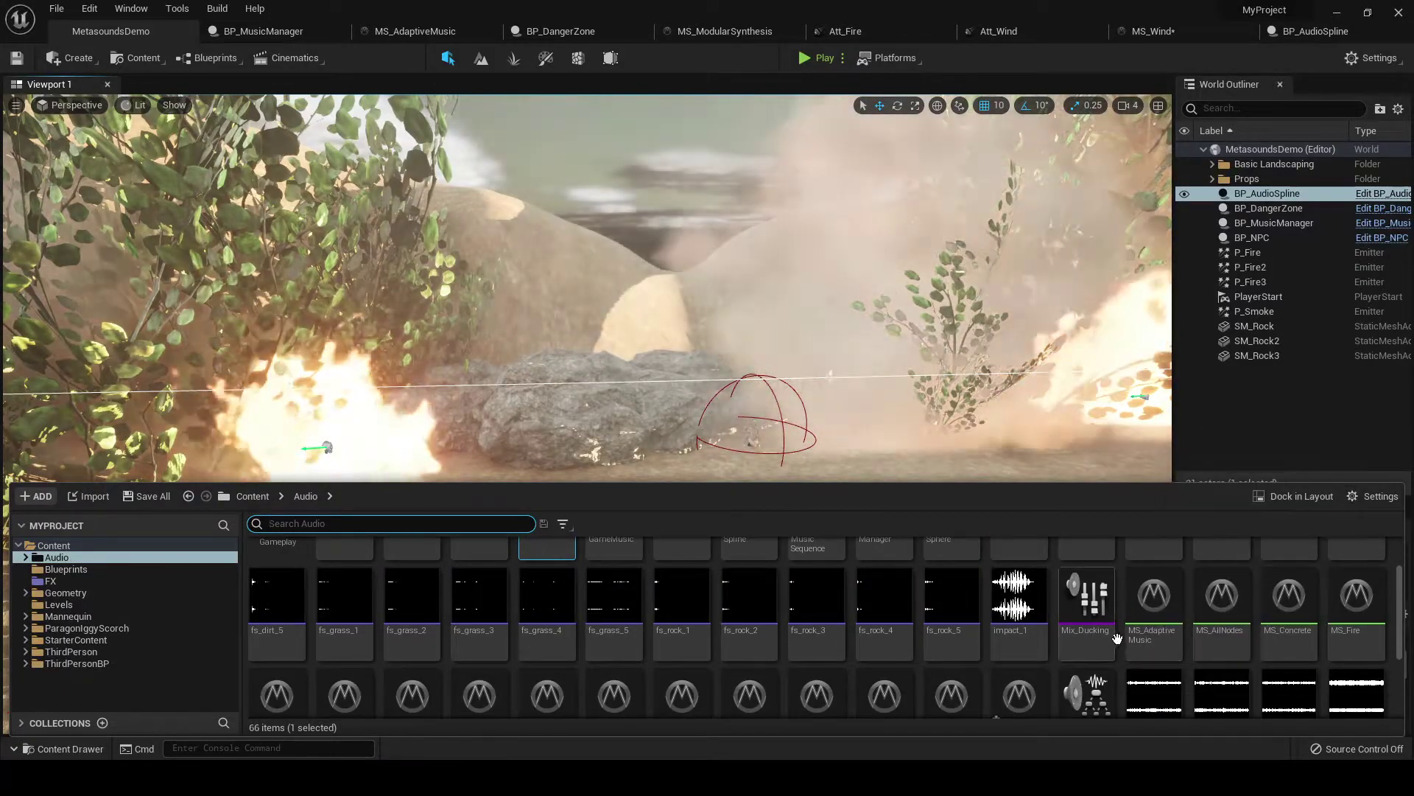
{"action": "mouse_move", "coordinate": [1170, 645]}
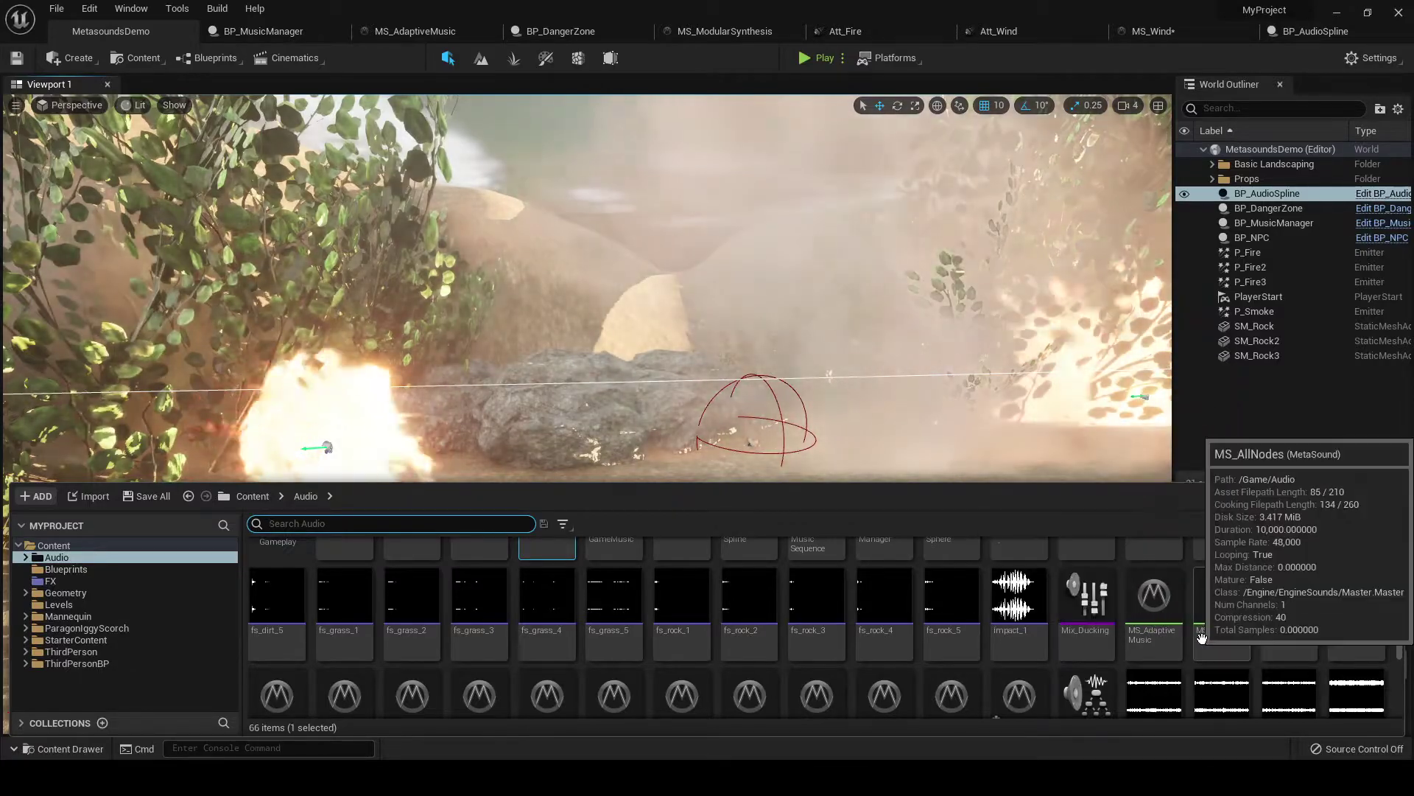
{"action": "double_click", "coordinate": [1154, 604]}
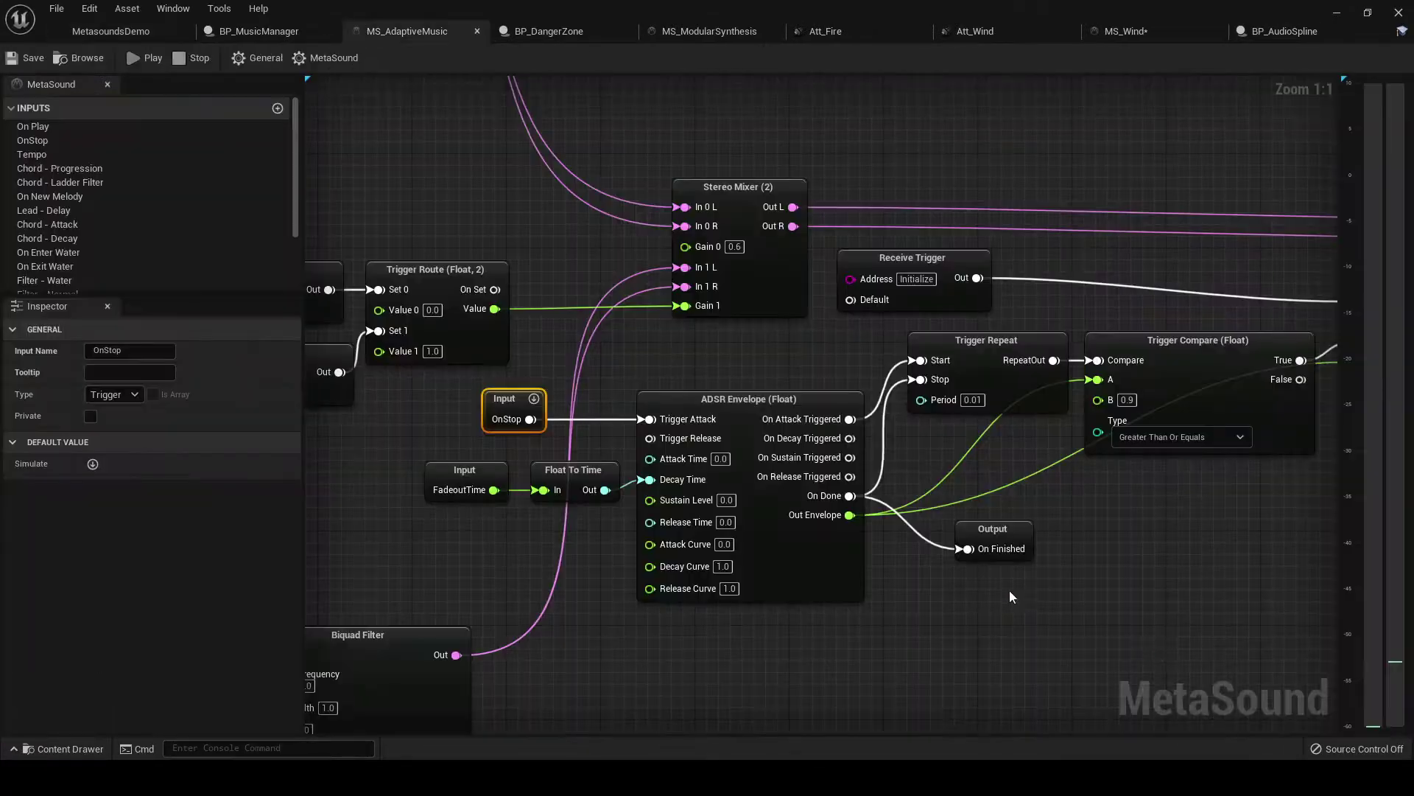
Step: Trace the adaptive music graph back to its On Play input and the Trigger Repeat node it starts
{"action": "scroll", "coordinate": [444, 531], "scroll_direction": "down", "scroll_amount": 3}
{"action": "right_click_drag", "start_coordinate": [407, 507], "coordinate": [828, 487]}
{"action": "right_click_drag", "start_coordinate": [499, 485], "coordinate": [928, 477]}
{"action": "right_click_drag", "start_coordinate": [494, 448], "coordinate": [900, 595]}
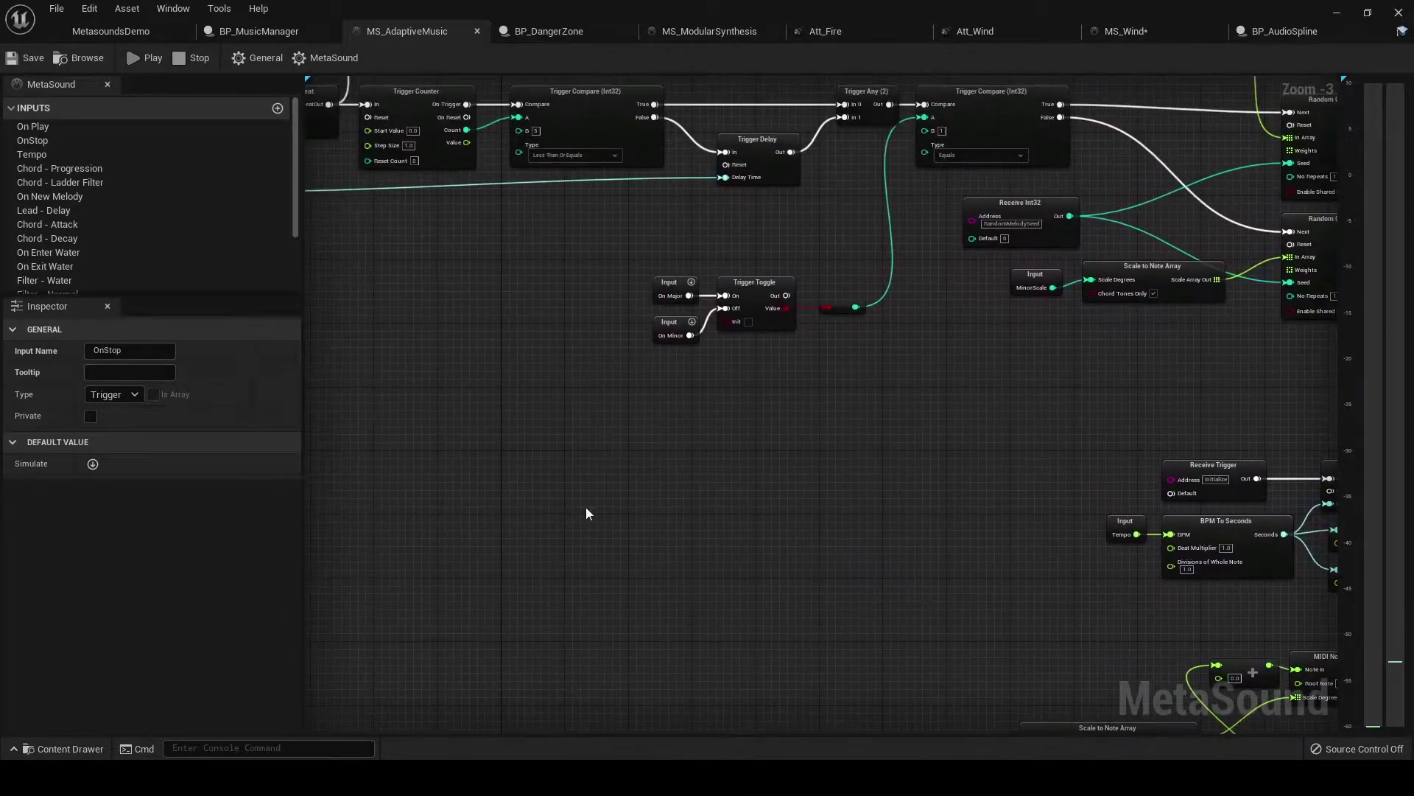
{"action": "right_click_drag", "start_coordinate": [456, 495], "coordinate": [789, 502]}
{"action": "right_click_drag", "start_coordinate": [391, 466], "coordinate": [921, 490]}
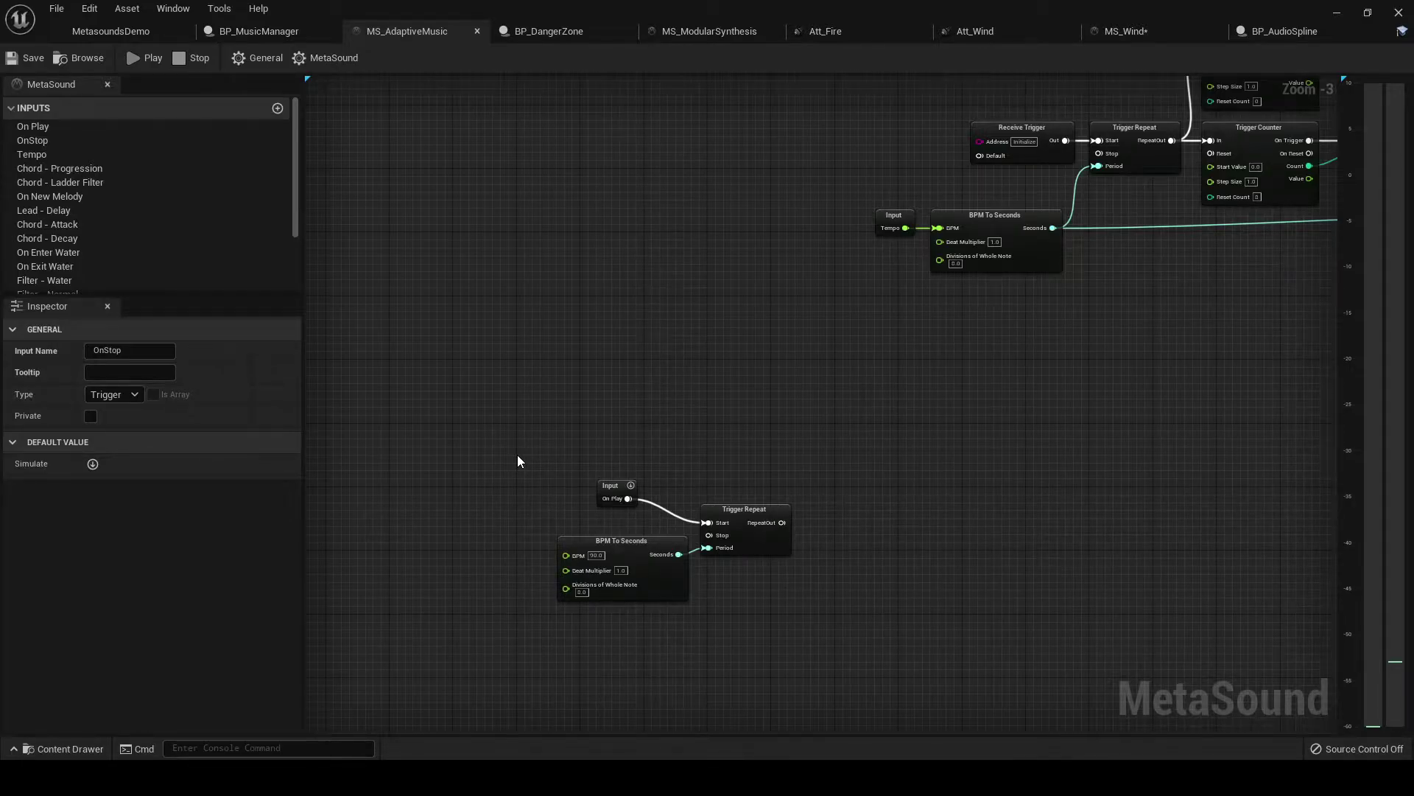
{"action": "right_click_drag", "start_coordinate": [510, 457], "coordinate": [522, 382]}
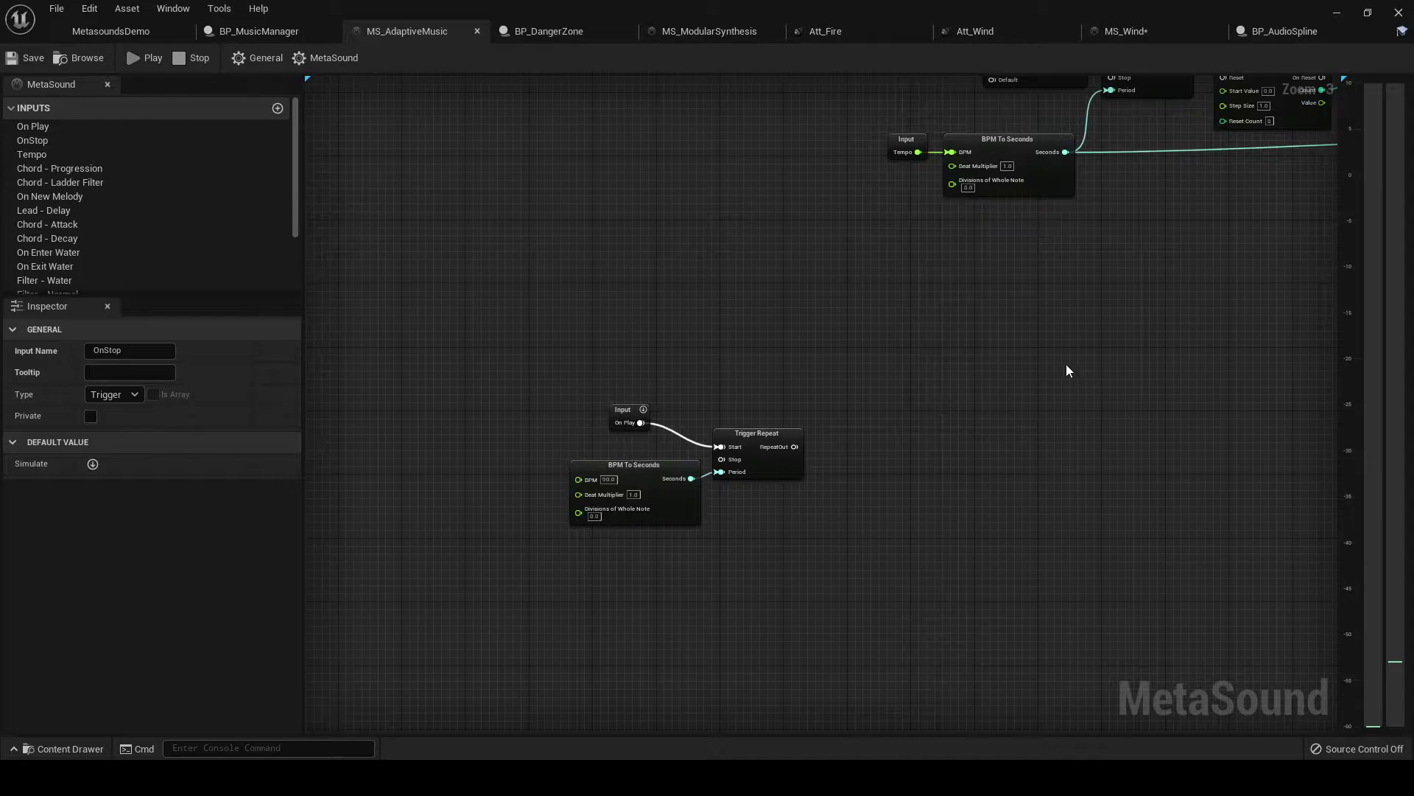
Step: Examine the overall layout of the adaptive music graph and its tempo, trigger counter and compare nodes
{"action": "right_click_drag", "start_coordinate": [1044, 363], "coordinate": [967, 444]}
{"action": "scroll", "coordinate": [718, 457], "scroll_direction": "down", "scroll_amount": 3}
{"action": "right_click_drag", "start_coordinate": [634, 297], "coordinate": [688, 204]}
{"action": "right_click_drag", "start_coordinate": [790, 599], "coordinate": [635, 627]}
{"action": "right_click_drag", "start_coordinate": [790, 320], "coordinate": [688, 354]}
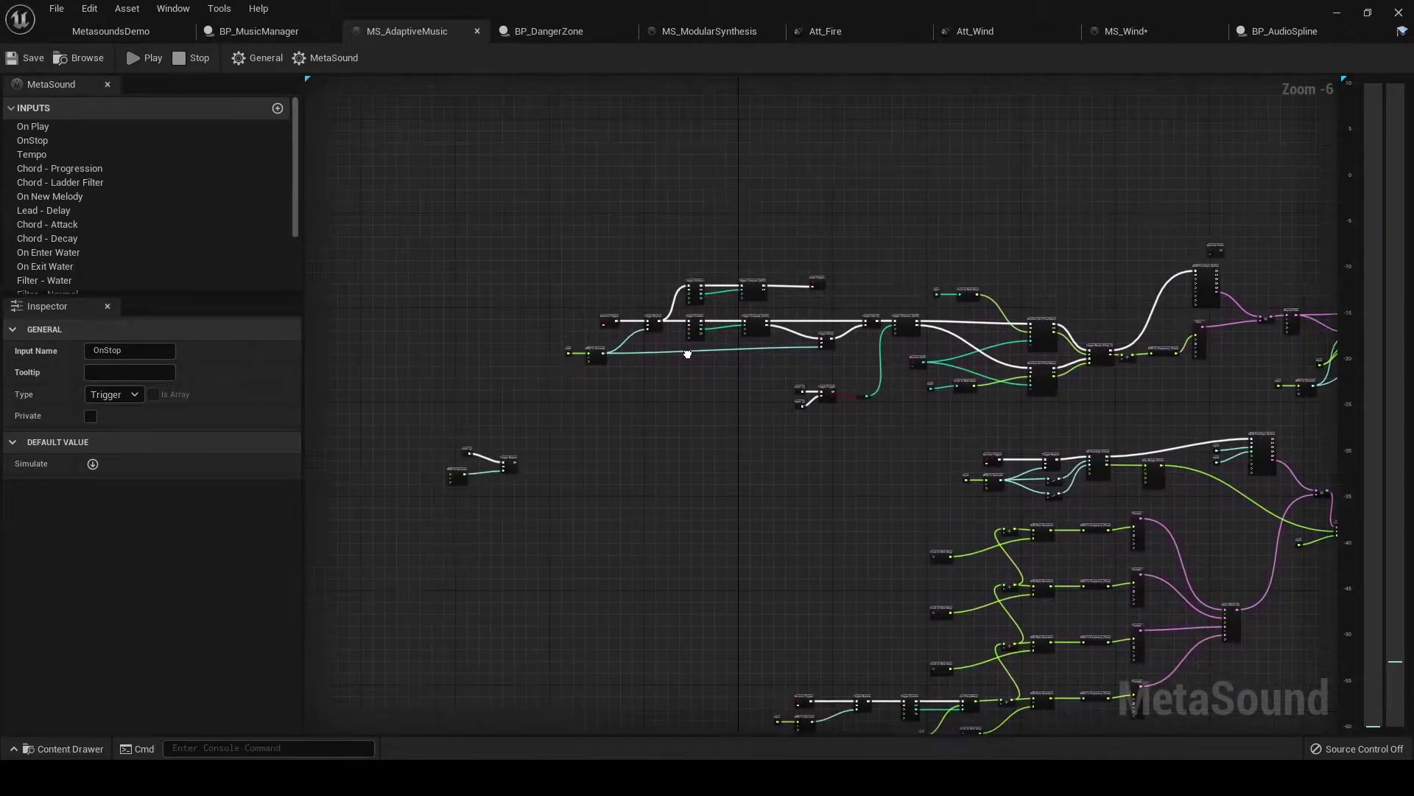
{"action": "scroll", "coordinate": [687, 355], "scroll_direction": "up", "scroll_amount": 2}
{"action": "right_click_drag", "start_coordinate": [792, 401], "coordinate": [830, 464]}
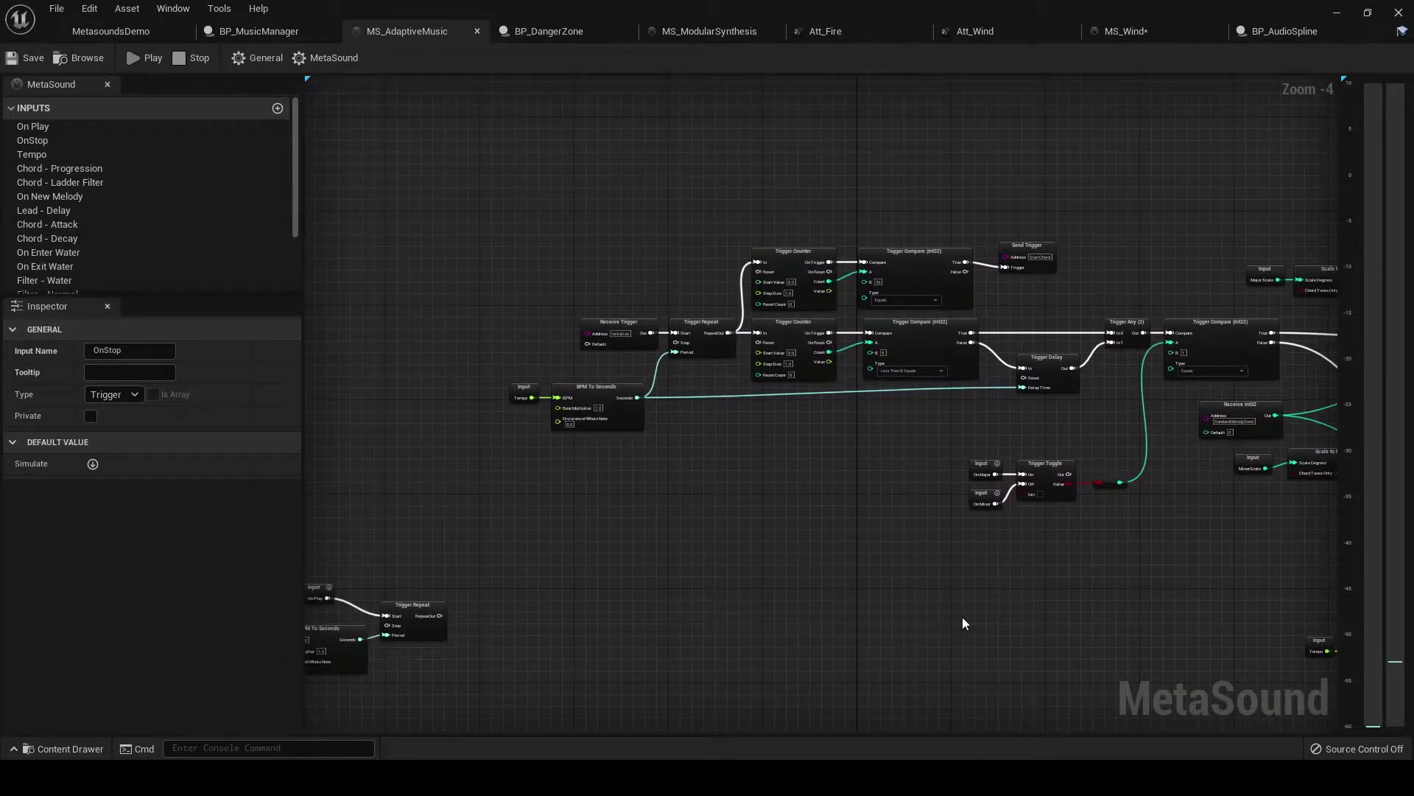
{"action": "right_click_drag", "start_coordinate": [966, 622], "coordinate": [467, 504]}
{"action": "right_click_drag", "start_coordinate": [841, 429], "coordinate": [1172, 515]}
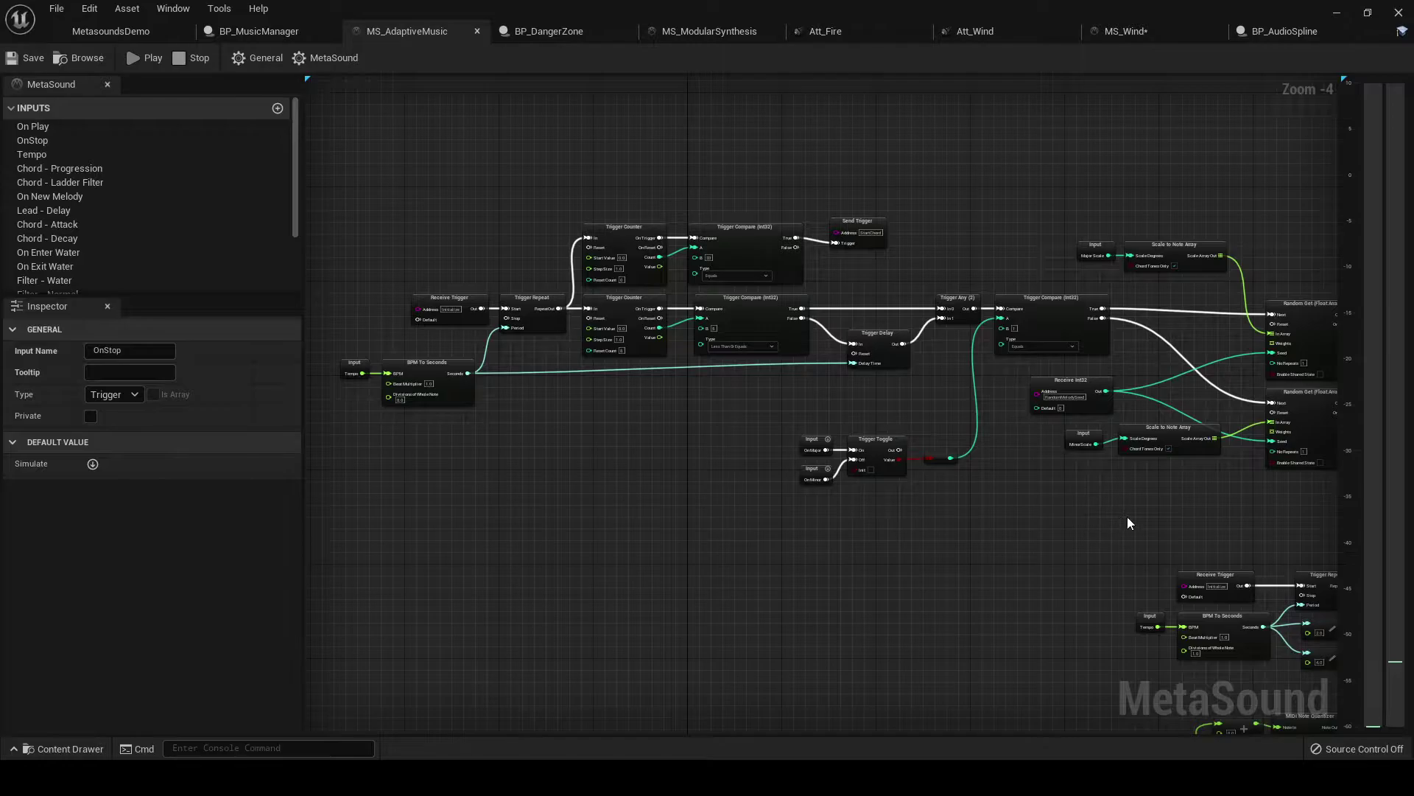
Step: Disconnect the chord section's Biquad Filter from the In 1 L and In 1 R inputs of the Stereo Mixer and preview the music
{"action": "right_click_drag", "start_coordinate": [1128, 517], "coordinate": [425, 471]}
{"action": "right_click_drag", "start_coordinate": [1136, 472], "coordinate": [849, 421]}
{"action": "right_click_drag", "start_coordinate": [1069, 515], "coordinate": [870, 570]}
{"action": "scroll", "coordinate": [869, 570], "scroll_direction": "up", "scroll_amount": 1}
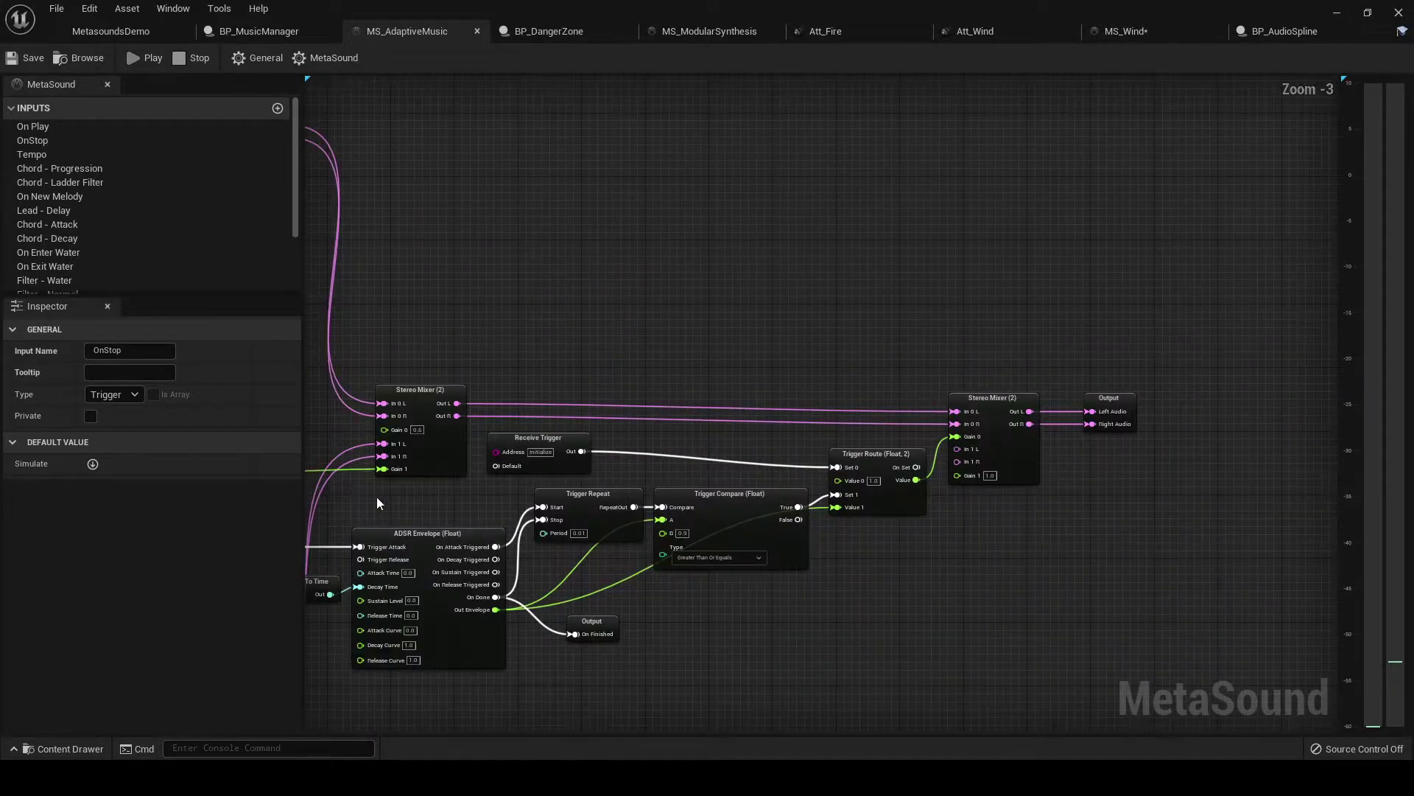
{"action": "right_click_drag", "start_coordinate": [377, 497], "coordinate": [853, 480]}
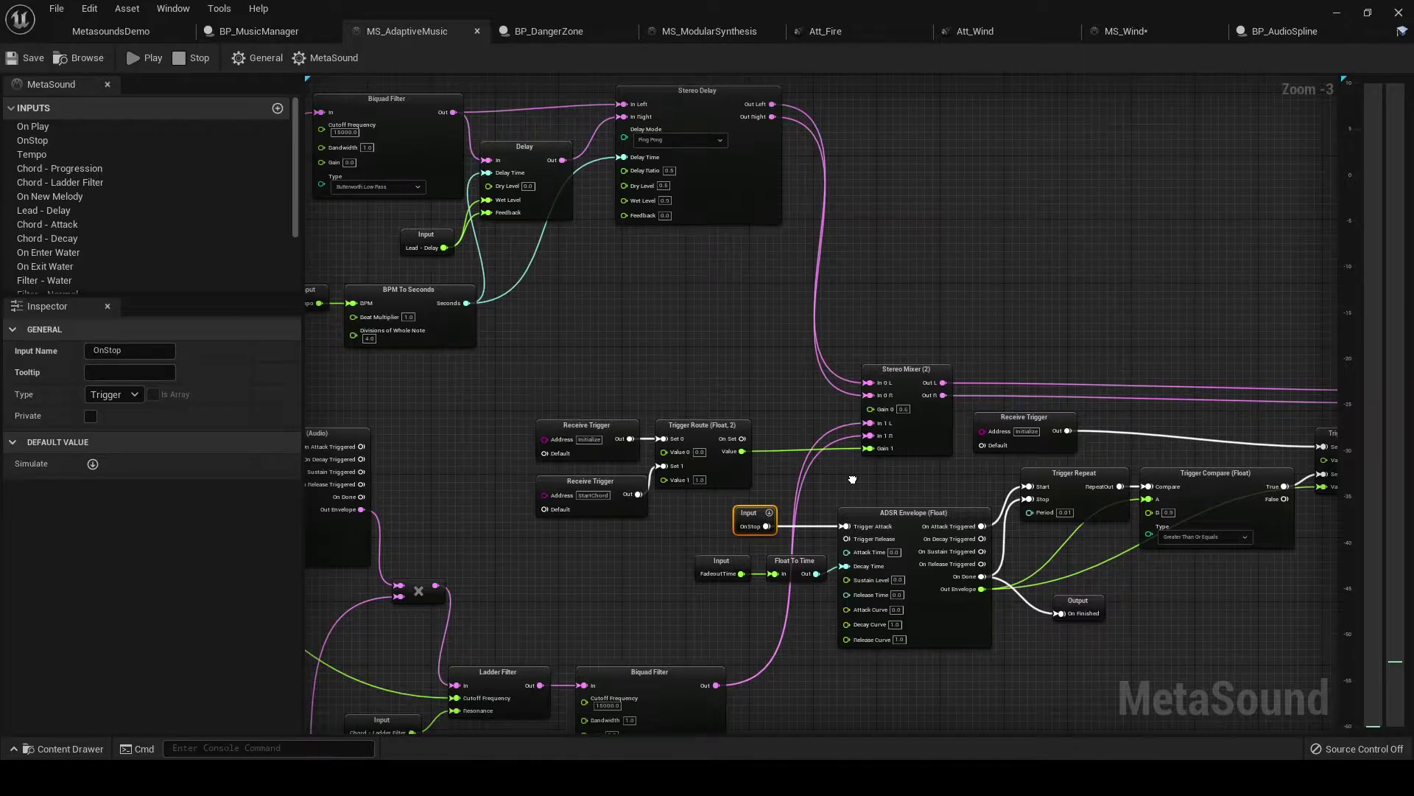
{"action": "right_click_drag", "start_coordinate": [852, 480], "coordinate": [864, 395]}
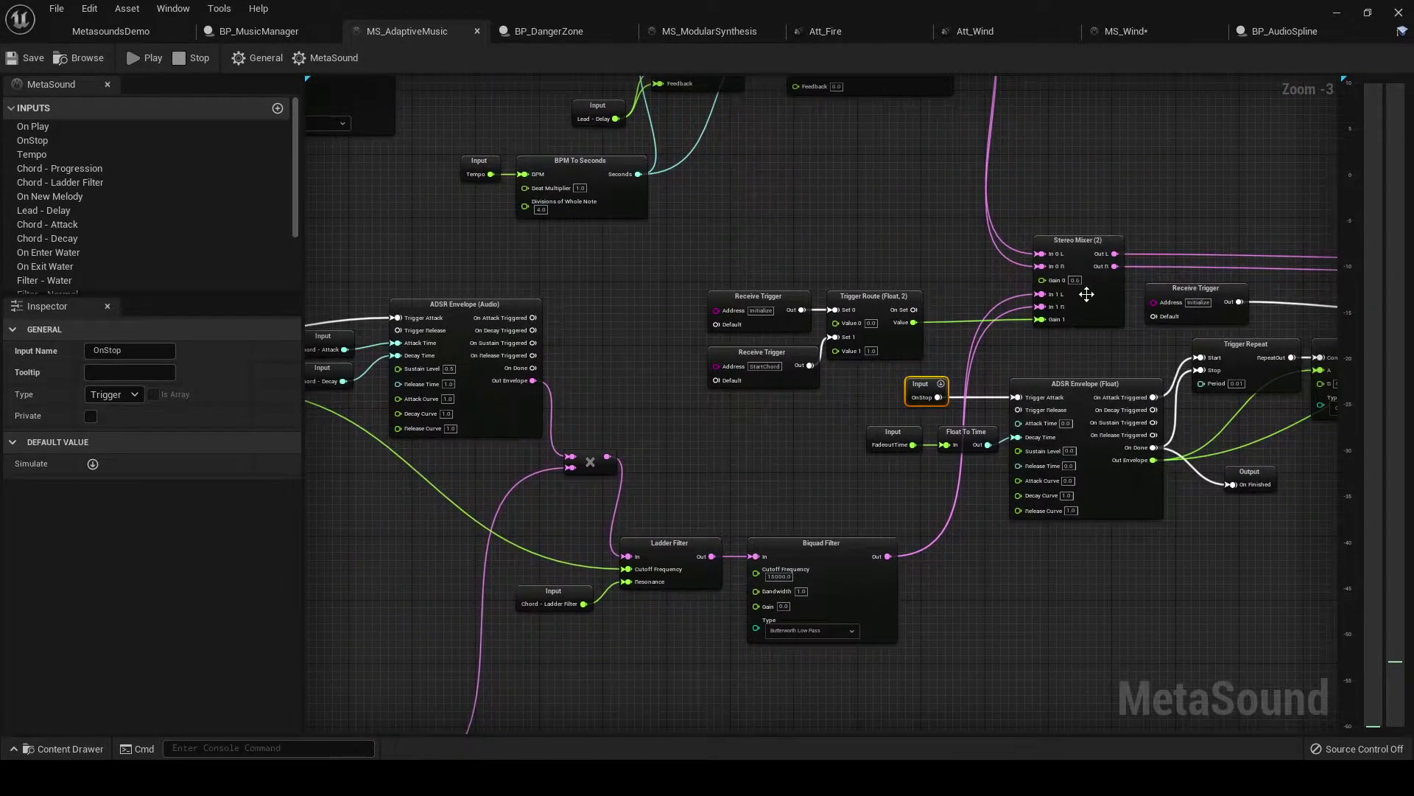
{"action": "left_click", "coordinate": [1042, 294], "text": "alt"}
{"action": "left_click", "coordinate": [1042, 306], "text": "alt"}
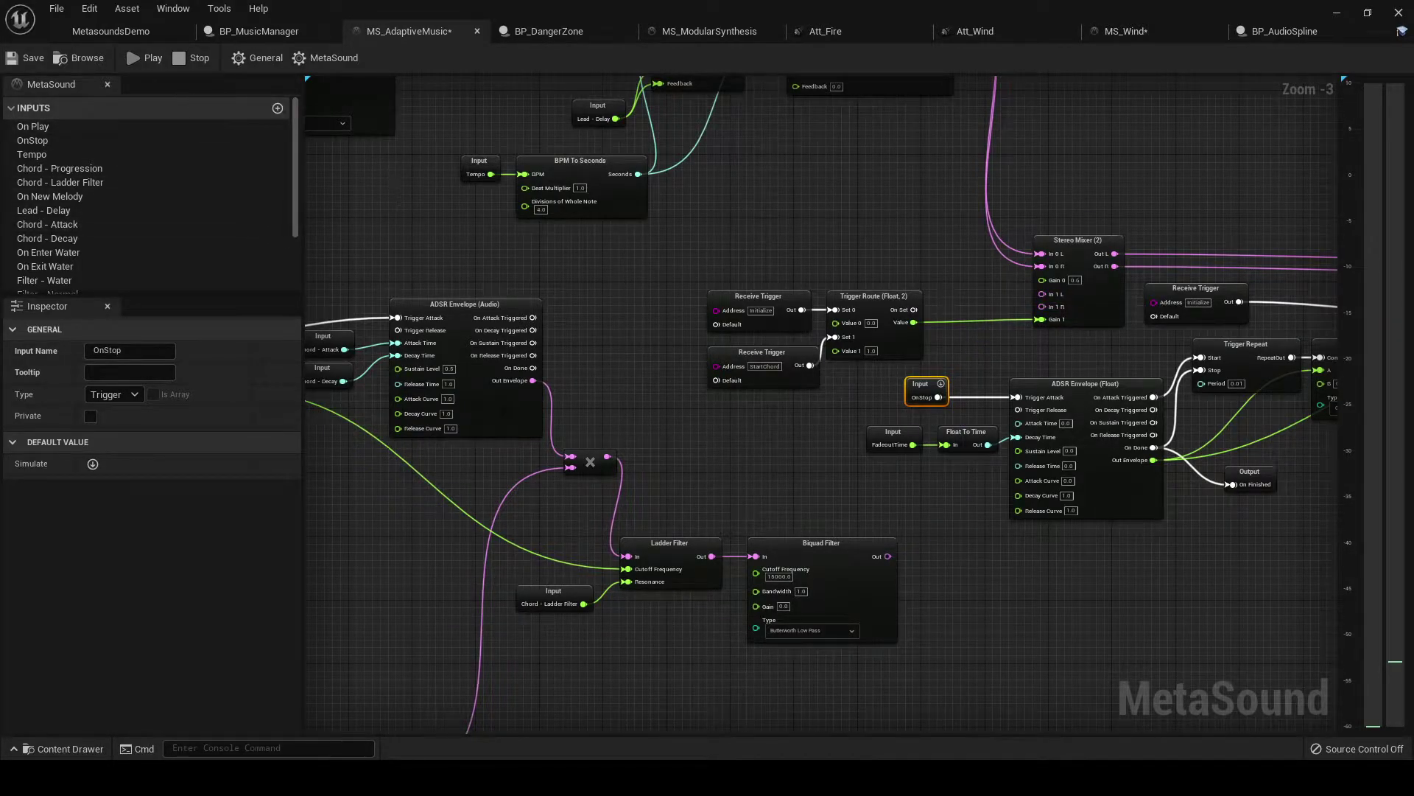
{"action": "left_click", "coordinate": [144, 53]}
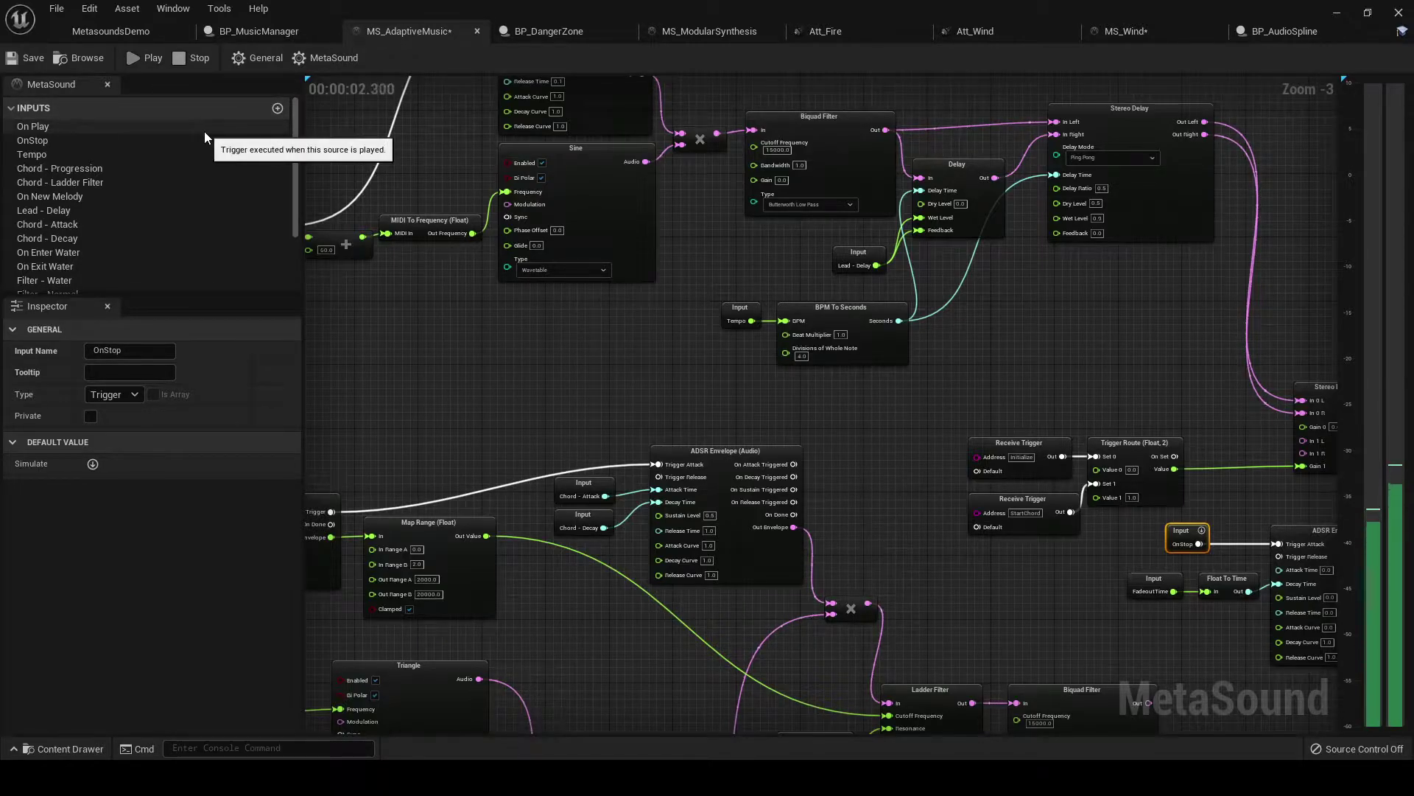
Step: Simulate the On Major and On Minor trigger inputs of the Trigger Toggle while the melody preview is playing
{"action": "right_click_drag", "start_coordinate": [394, 309], "coordinate": [994, 376]}
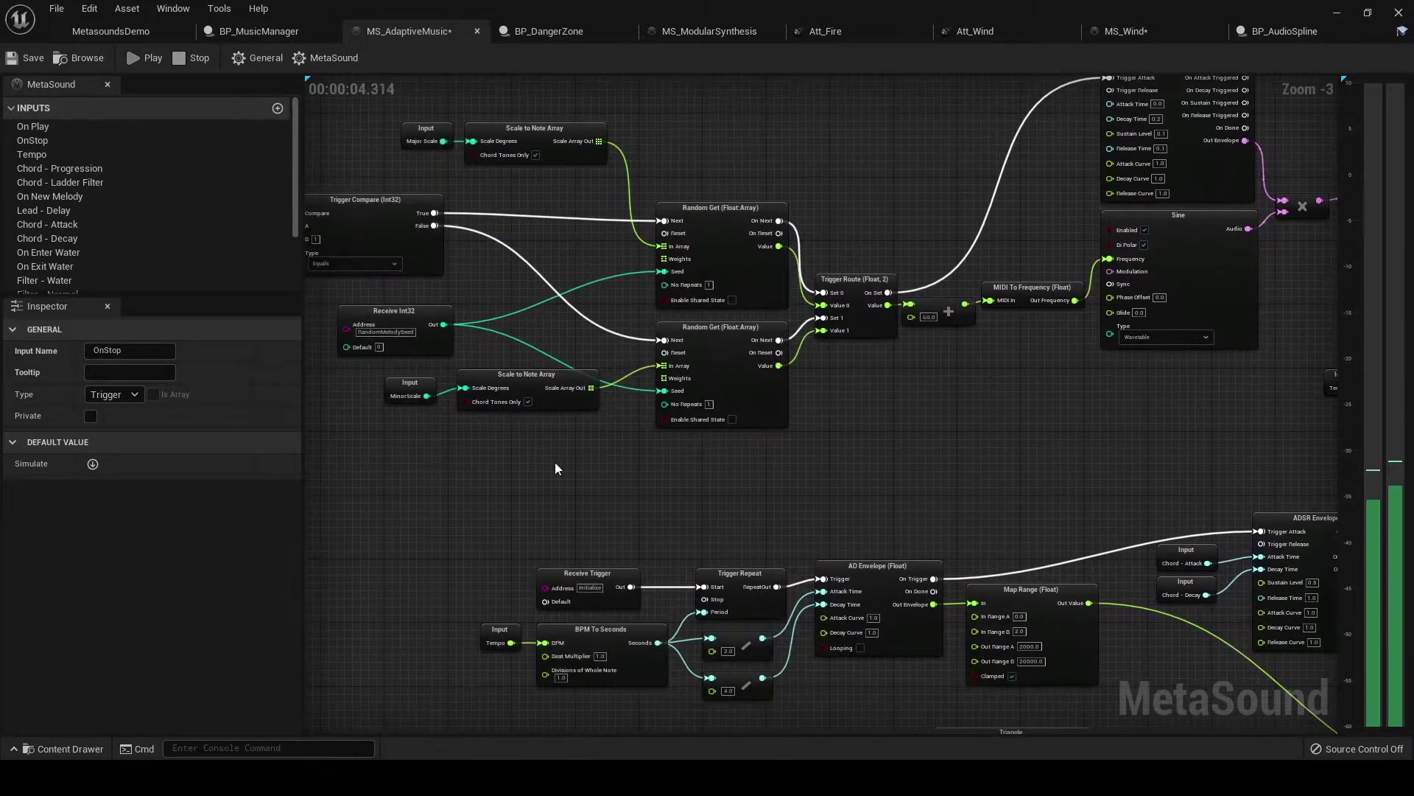
{"action": "right_click_drag", "start_coordinate": [426, 470], "coordinate": [934, 512]}
{"action": "right_click_drag", "start_coordinate": [555, 530], "coordinate": [746, 533]}
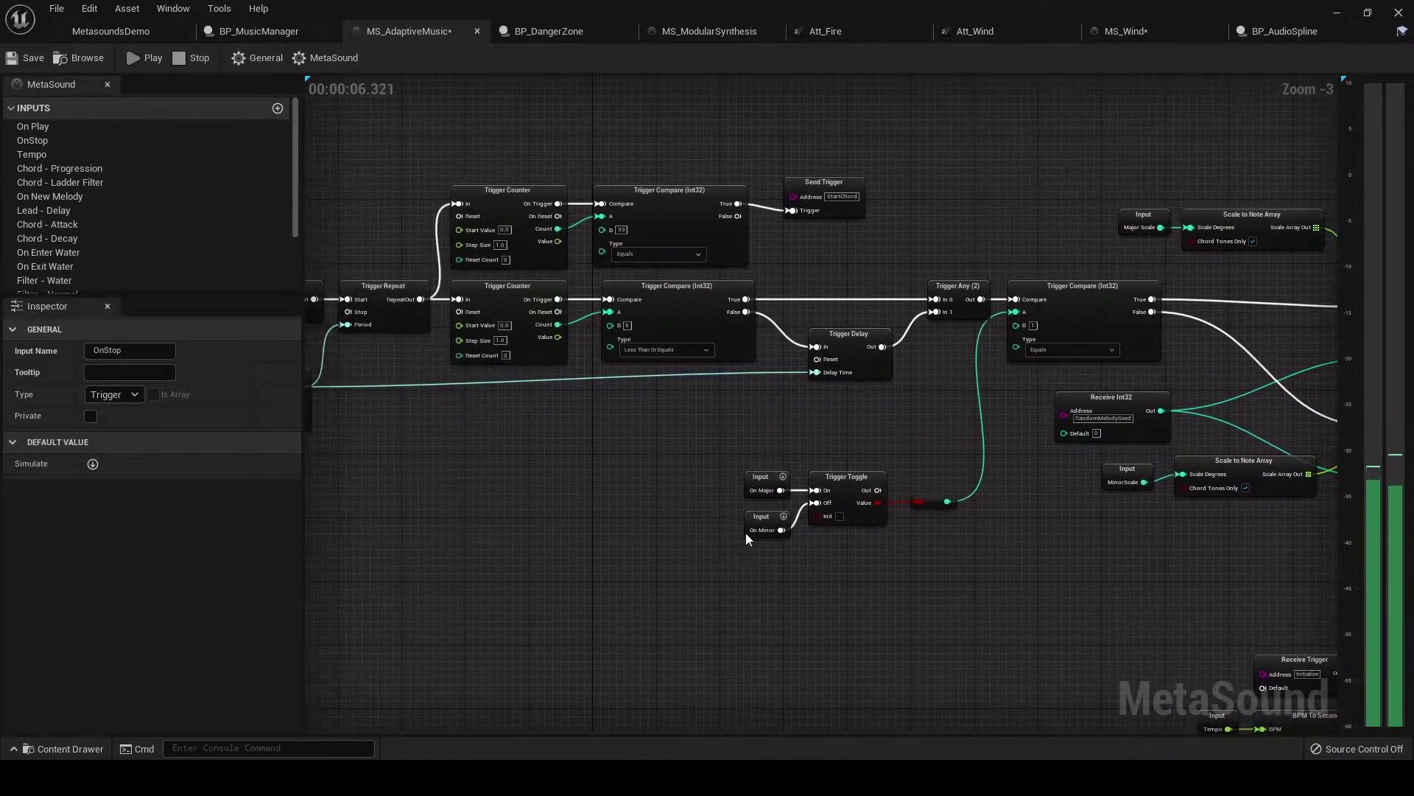
{"action": "right_click_drag", "start_coordinate": [511, 496], "coordinate": [539, 492]}
{"action": "scroll", "coordinate": [539, 493], "scroll_direction": "down", "scroll_amount": 1}
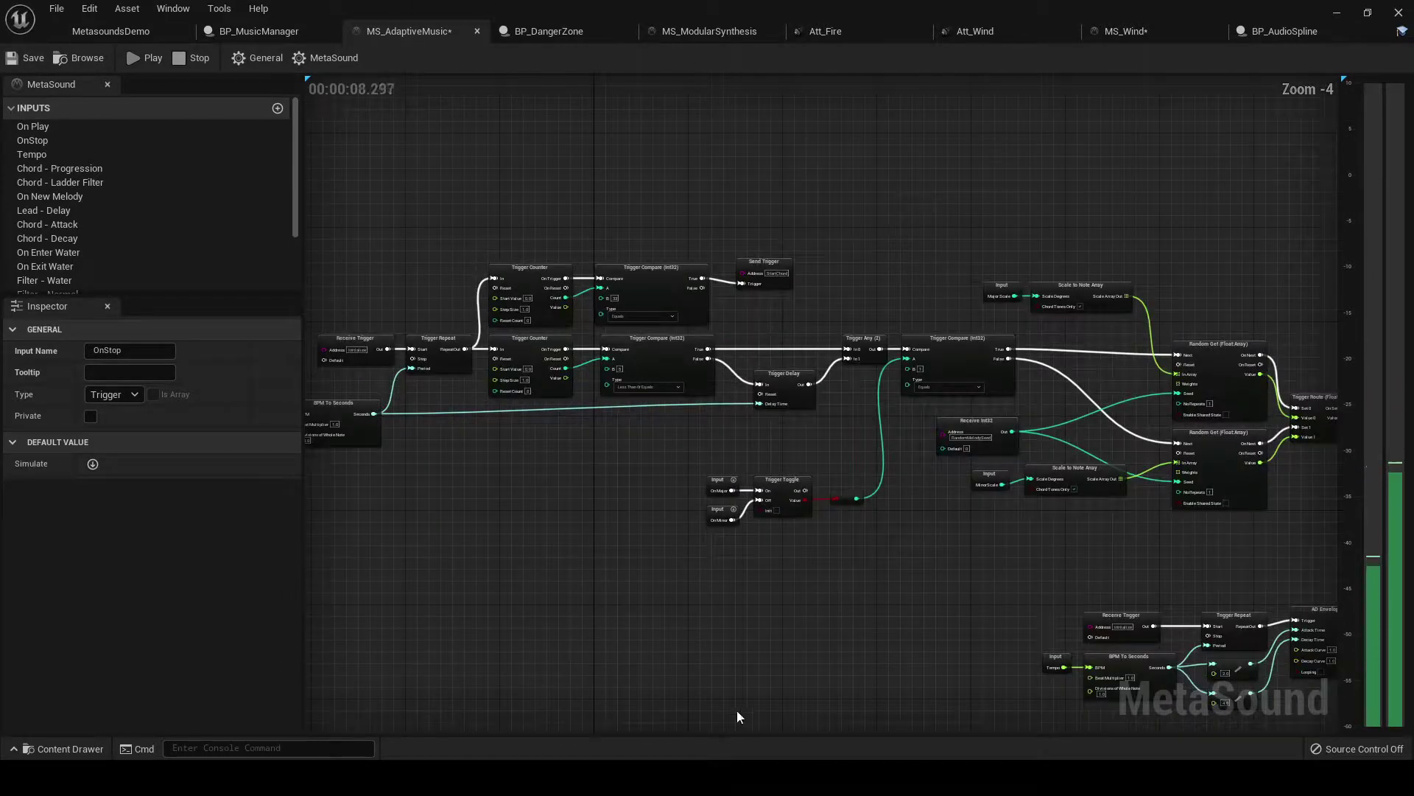
{"action": "left_click", "coordinate": [714, 483]}
{"action": "left_click", "coordinate": [92, 464]}
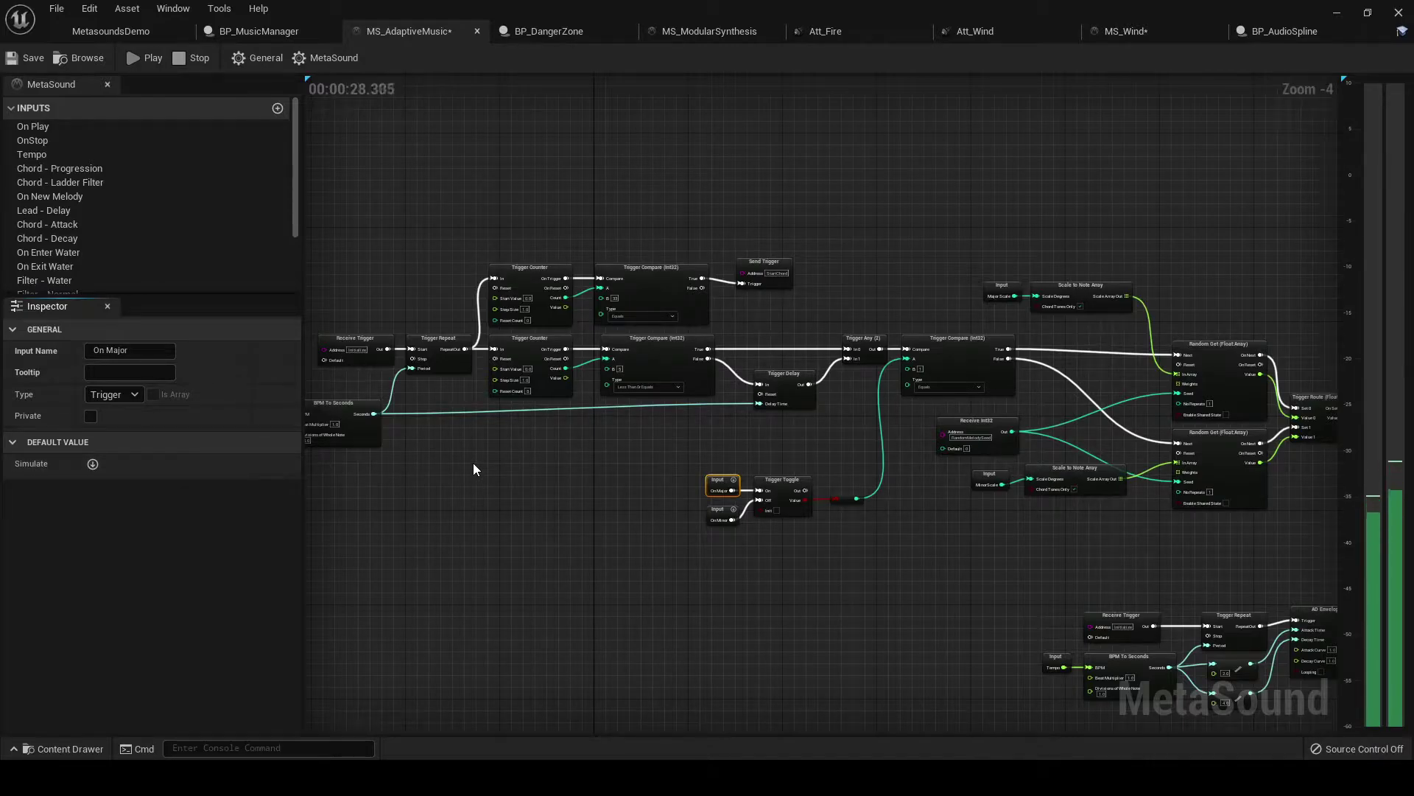
{"action": "left_click", "coordinate": [720, 512]}
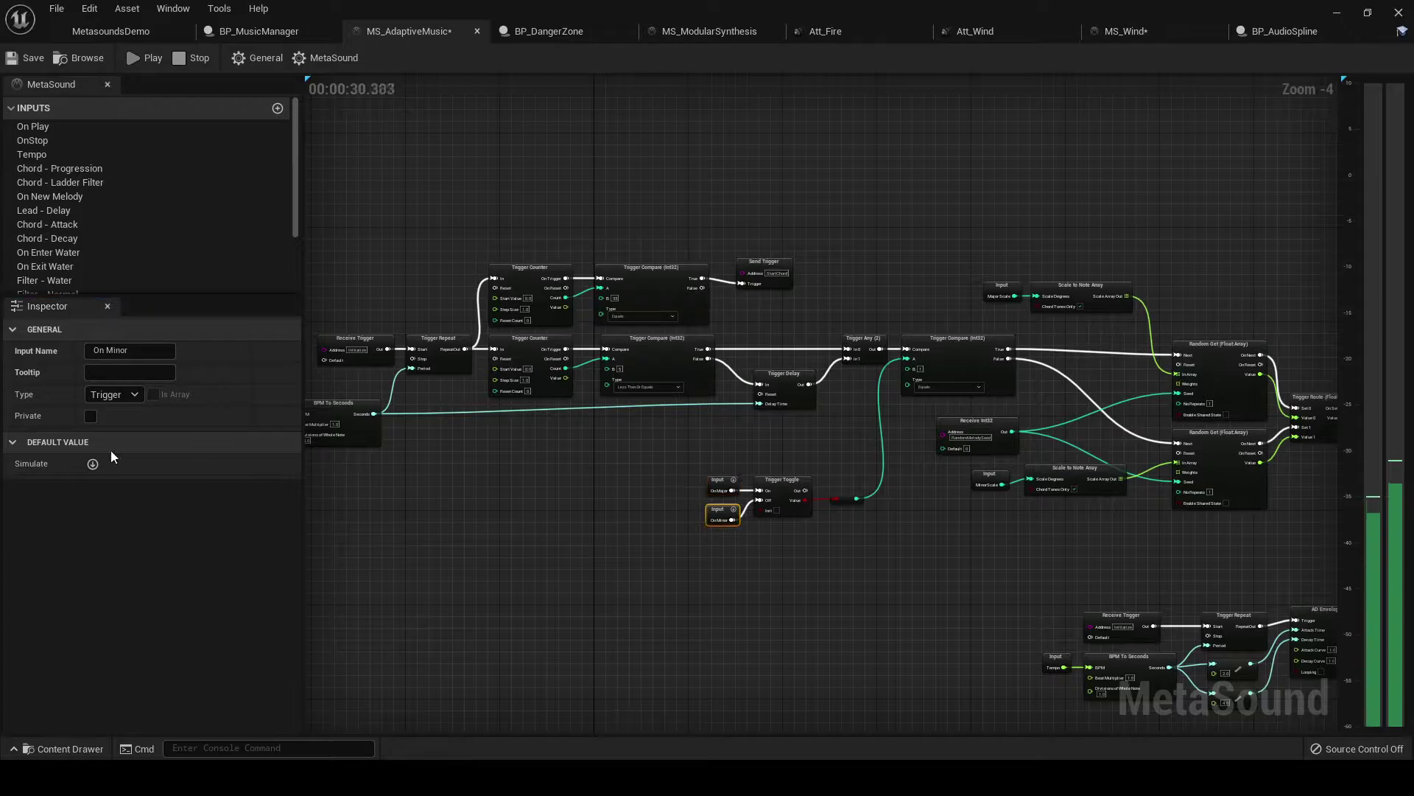
{"action": "left_click", "coordinate": [92, 464]}
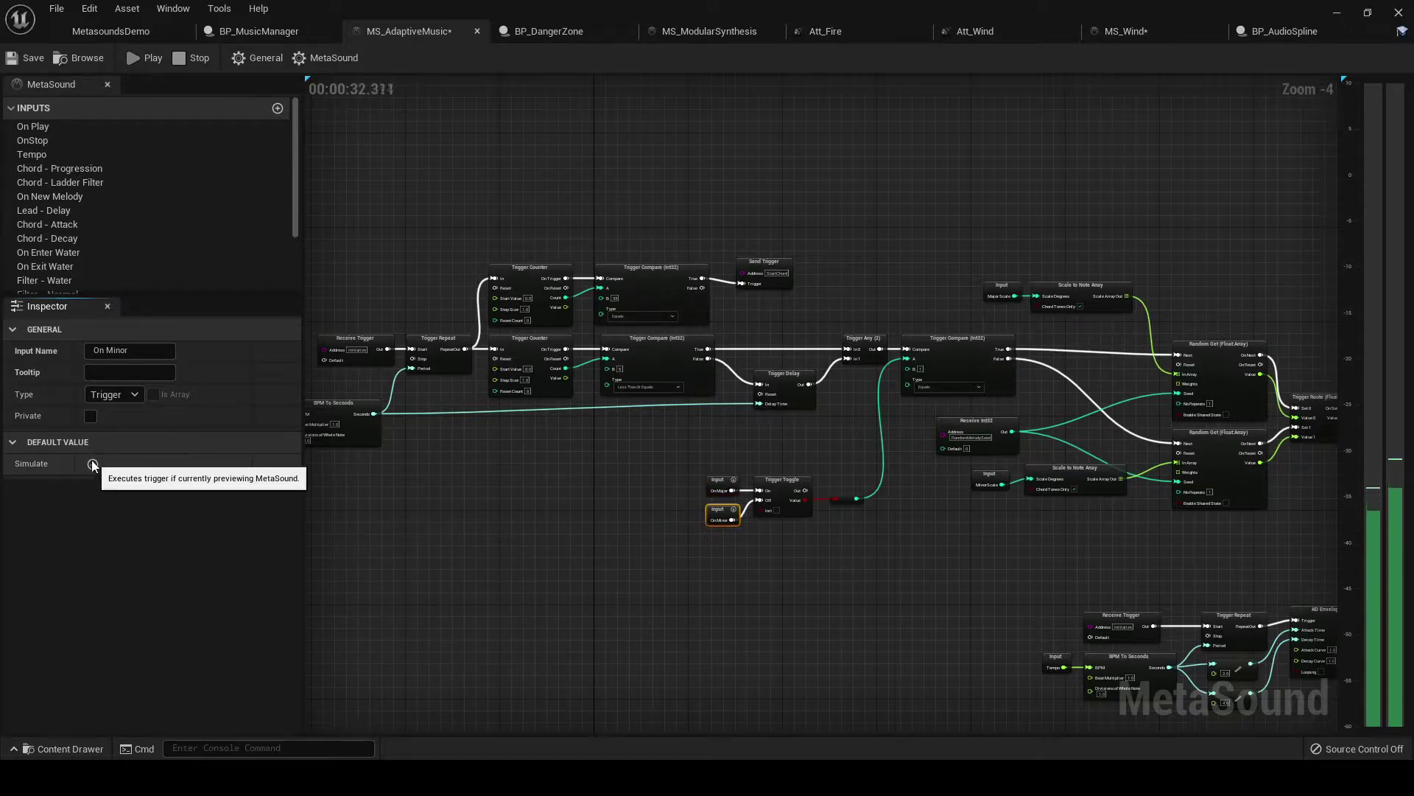
Step: Stop the preview and disconnect the Stereo Delay's outputs from the In 0 L and In 0 R inputs of the Stereo Mixer
{"action": "right_click_drag", "start_coordinate": [802, 551], "coordinate": [540, 233]}
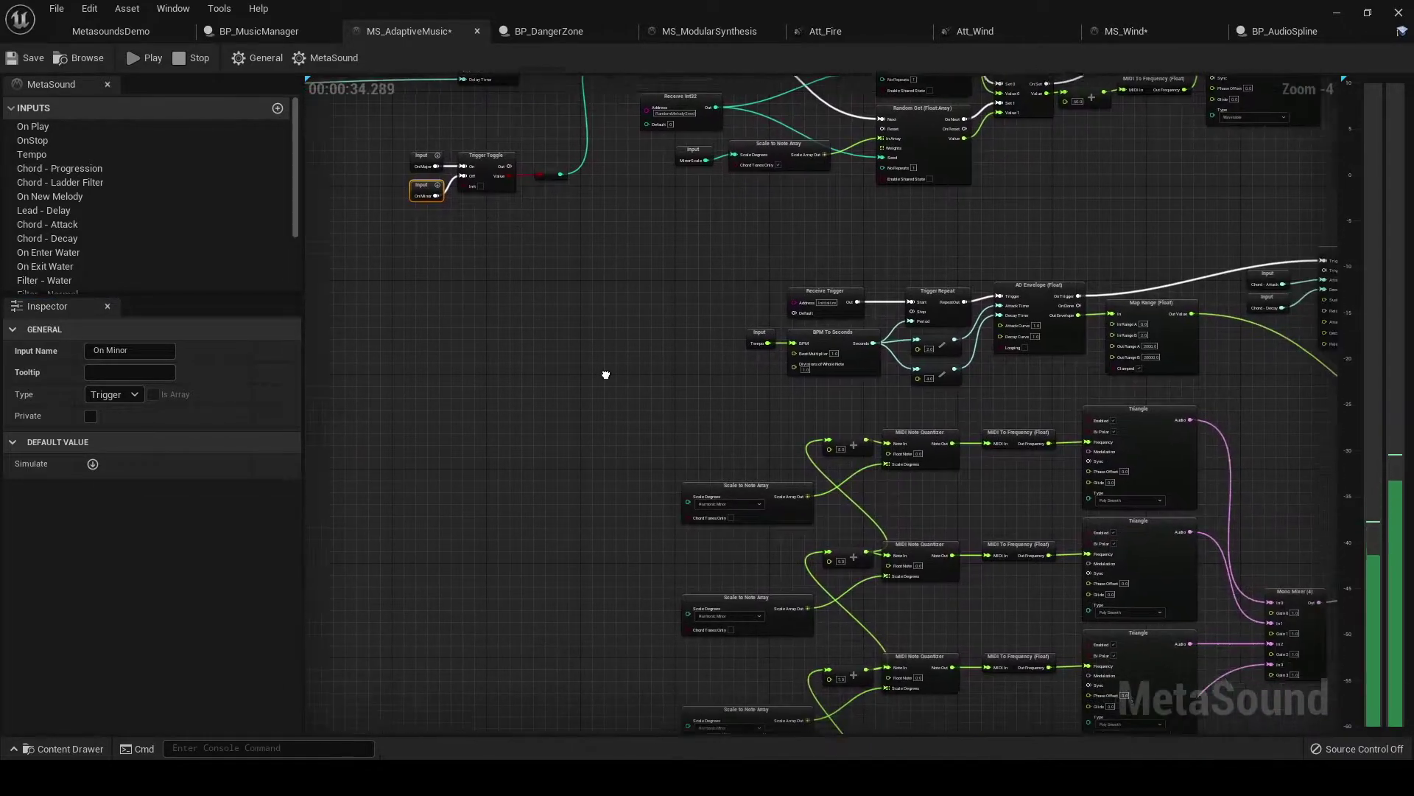
{"action": "right_click_drag", "start_coordinate": [602, 372], "coordinate": [430, 243]}
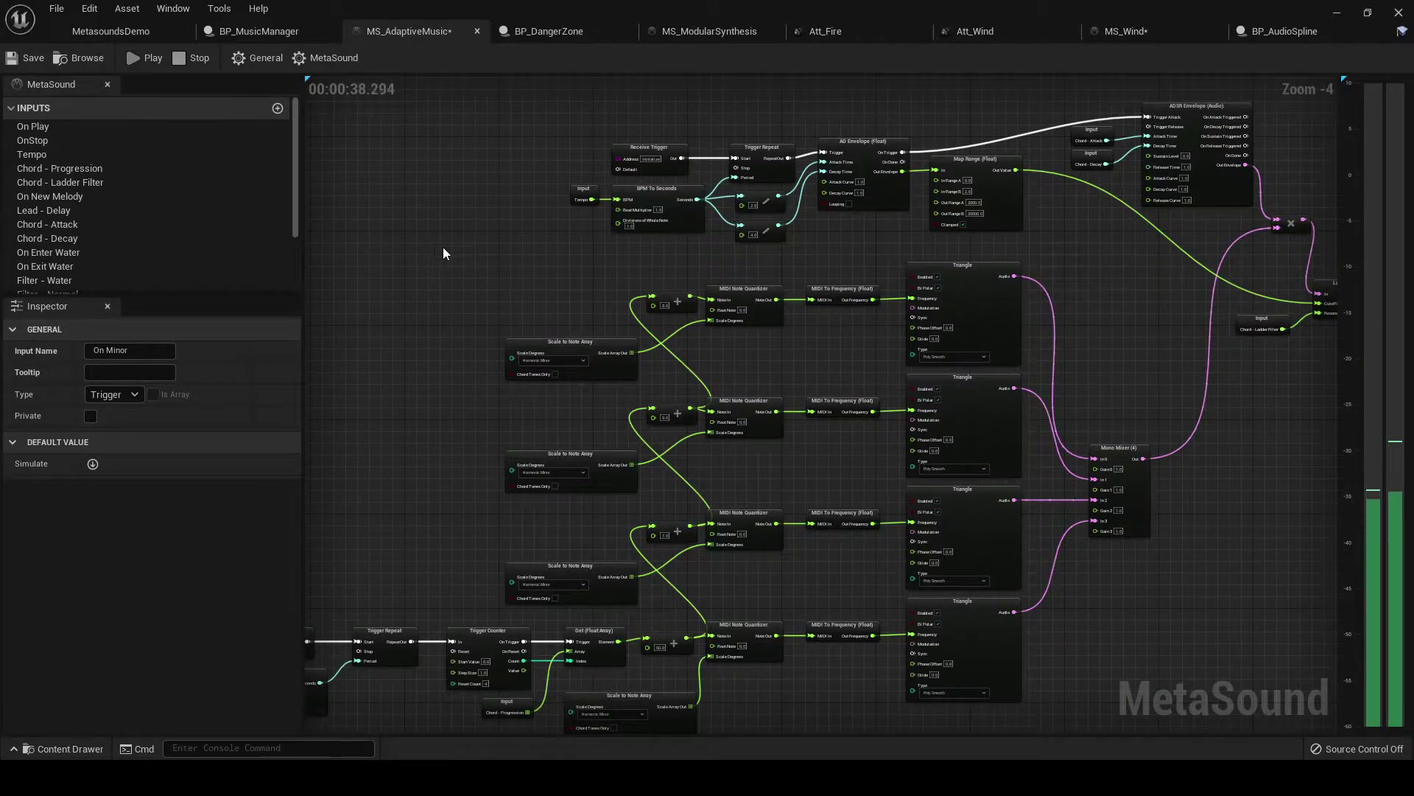
{"action": "right_click_drag", "start_coordinate": [1199, 578], "coordinate": [699, 427]}
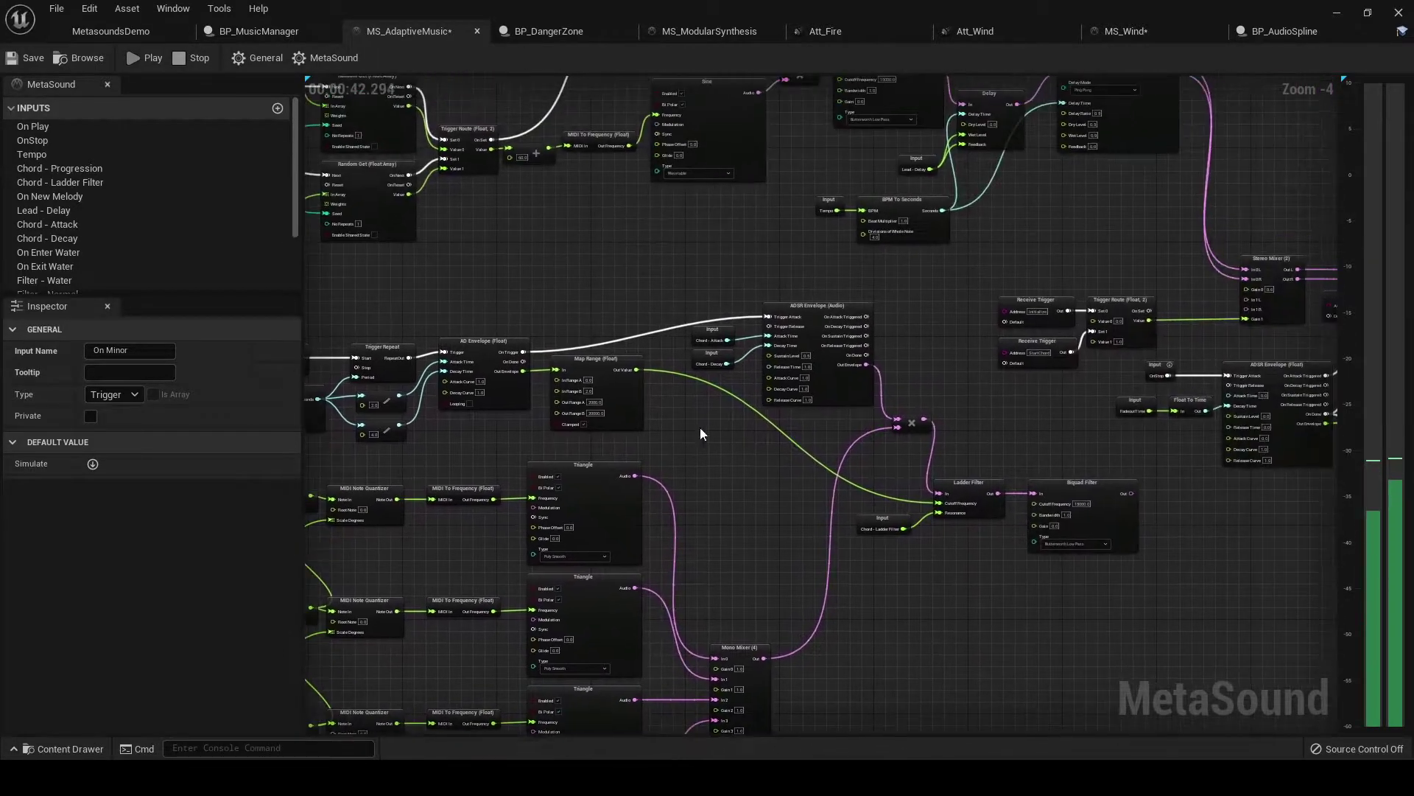
{"action": "left_click", "coordinate": [192, 59]}
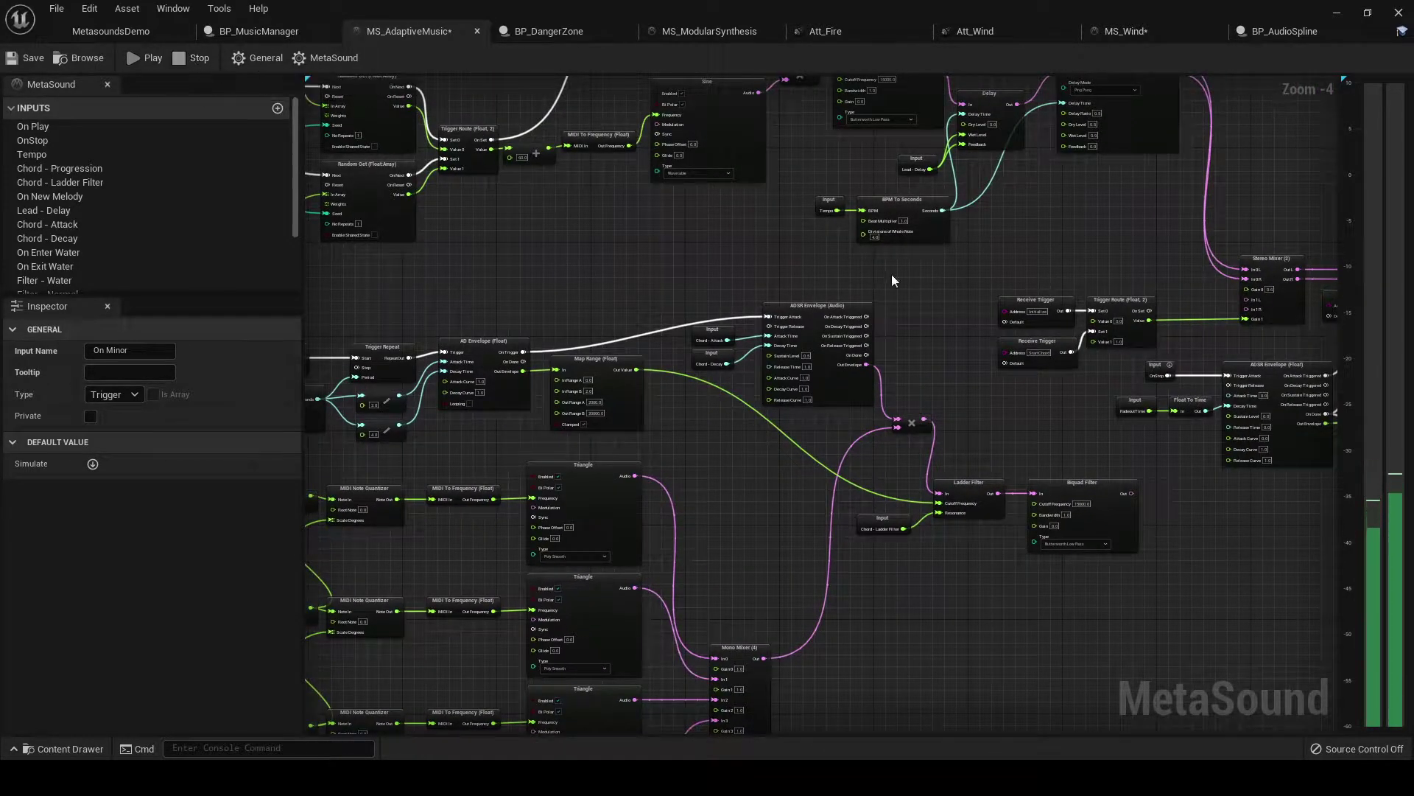
{"action": "right_click_drag", "start_coordinate": [1035, 412], "coordinate": [713, 461]}
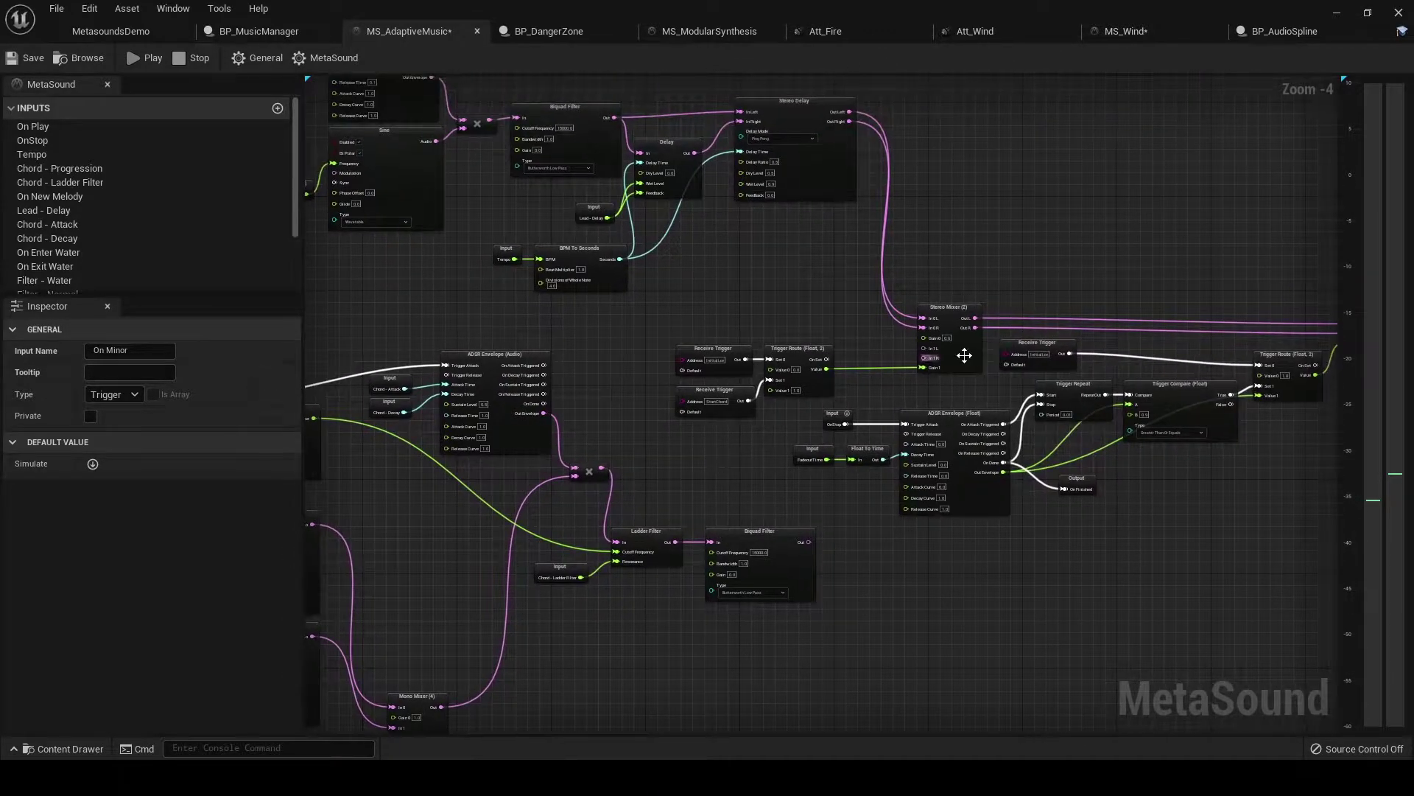
{"action": "left_click", "coordinate": [923, 327], "text": "alt"}
{"action": "left_click", "coordinate": [923, 317], "text": "alt"}
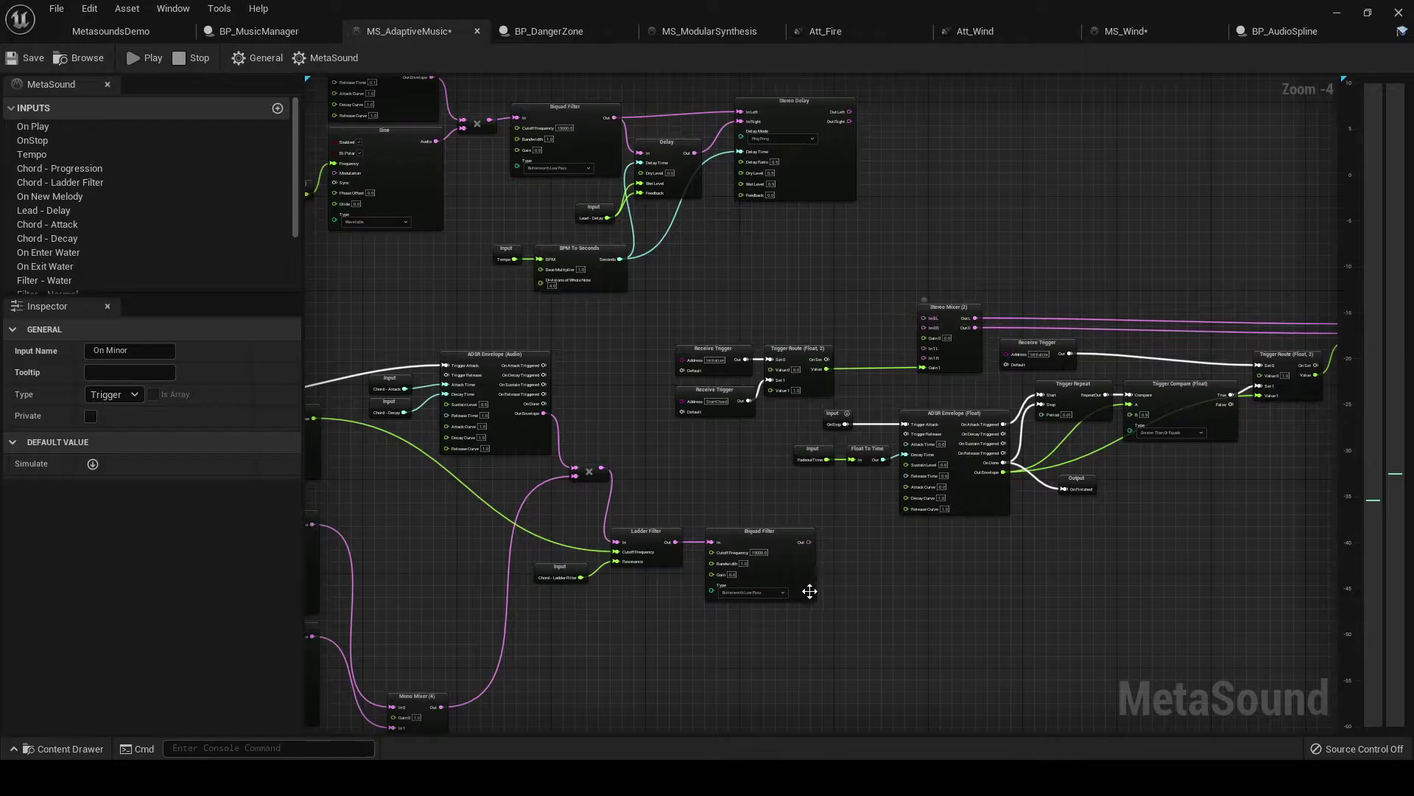
Step: Connect the chord section's Biquad Filter output to In 1 L and In 1 R of the Stereo Mixer and briefly preview it
{"action": "left_click_drag", "start_coordinate": [808, 543], "coordinate": [922, 347]}
{"action": "left_click_drag", "start_coordinate": [808, 543], "coordinate": [925, 358]}
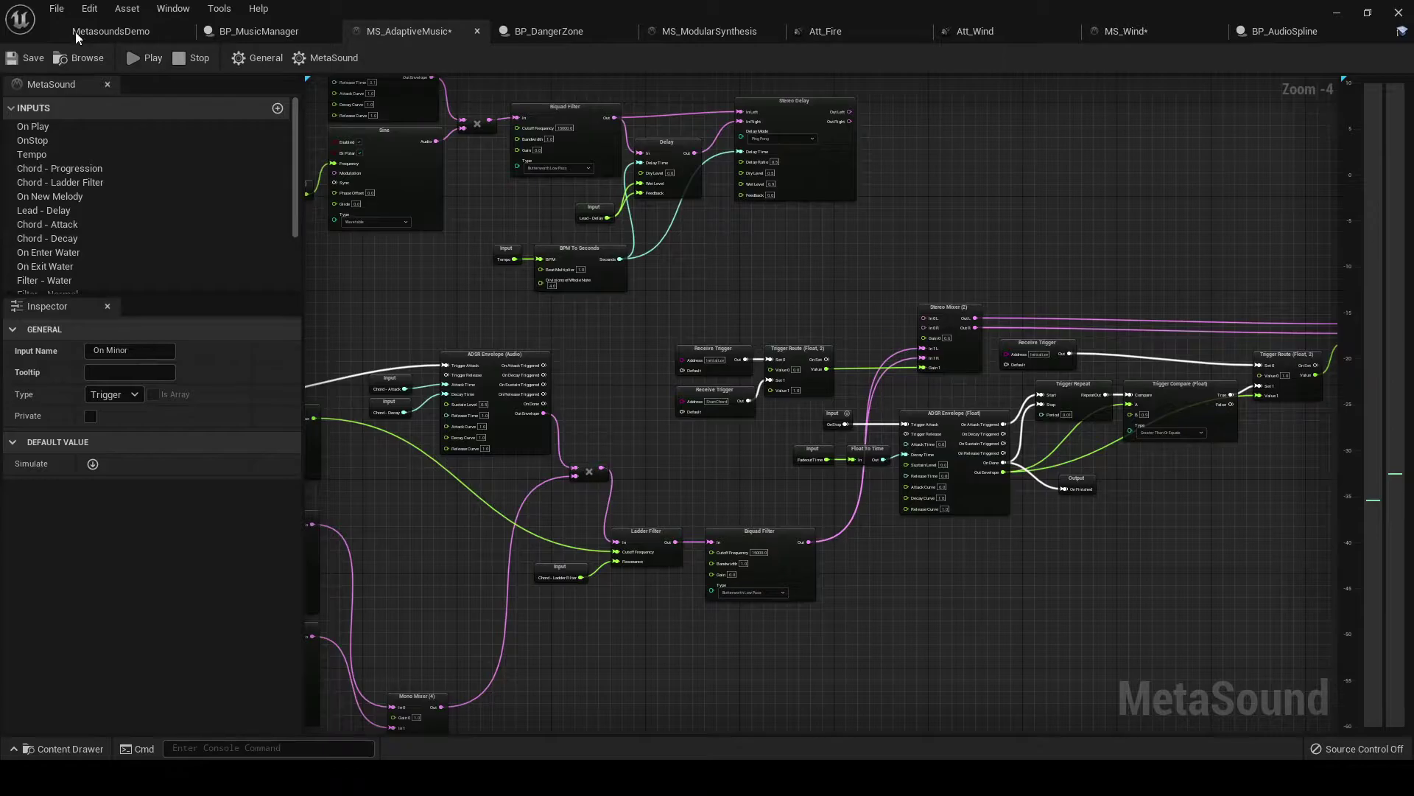
{"action": "left_click", "coordinate": [146, 56]}
{"action": "left_click", "coordinate": [188, 56]}
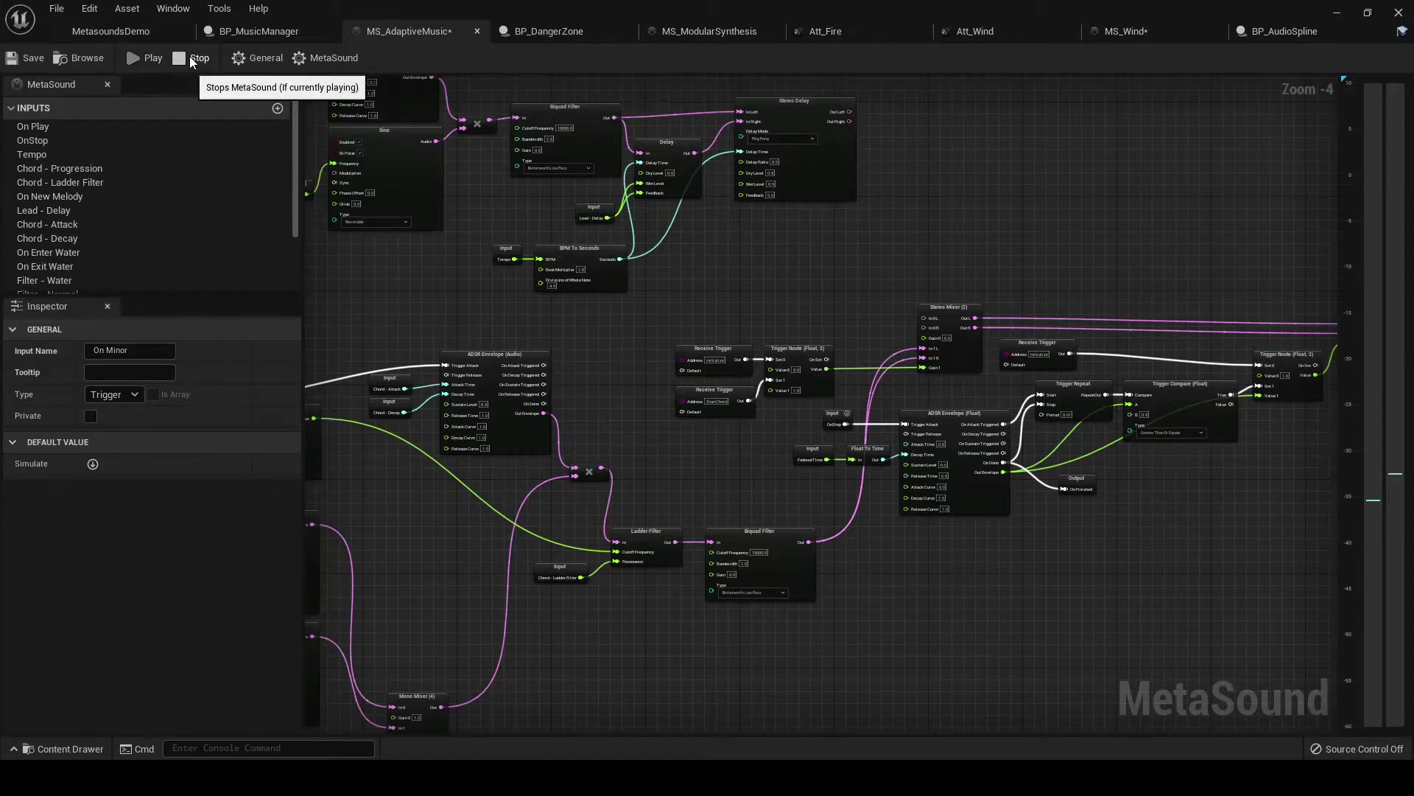
{"action": "right_click_drag", "start_coordinate": [685, 617], "coordinate": [696, 508]}
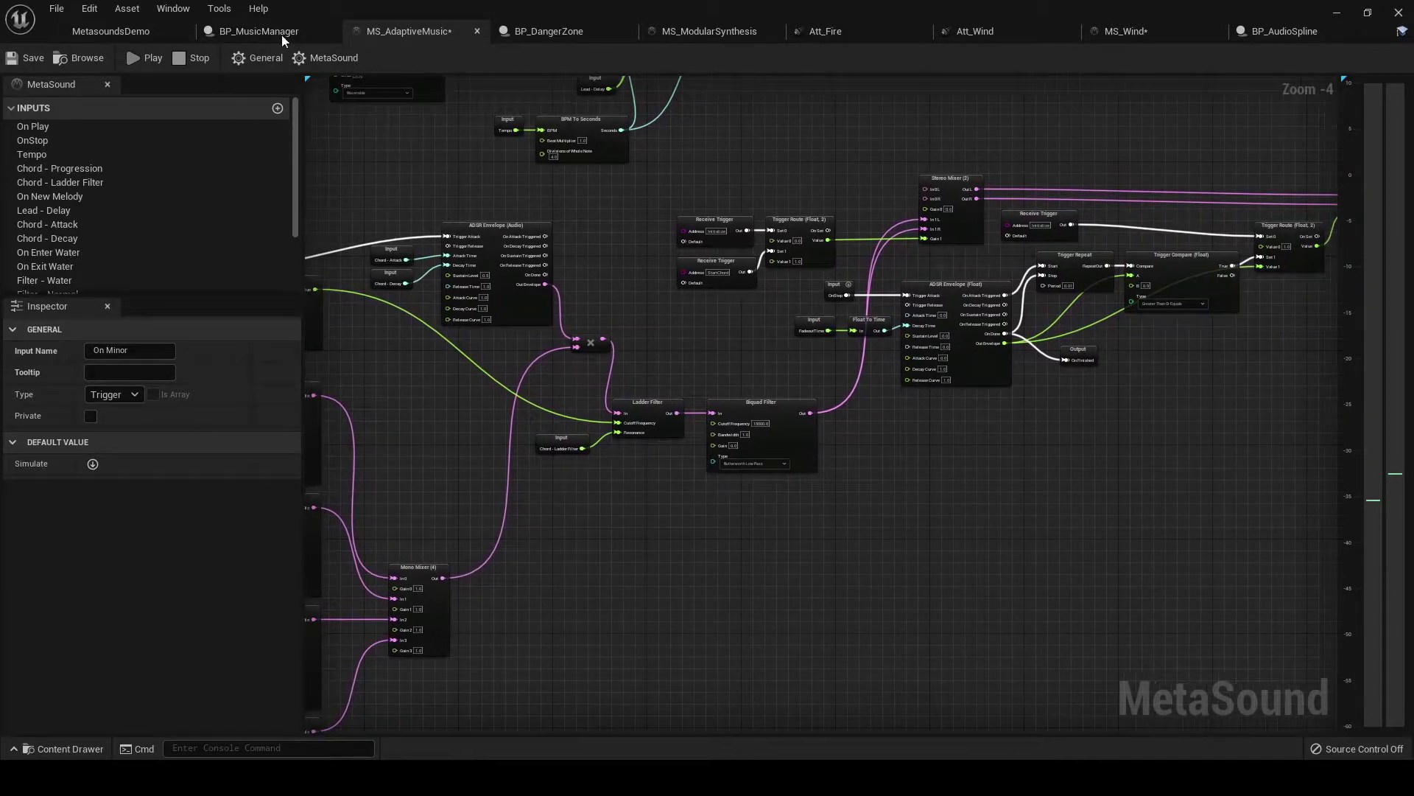
Step: Reconnect the Stereo Delay's left and right outputs to In 0 L and In 0 R of the Stereo Mixer and preview the sound
{"action": "left_click", "coordinate": [133, 57]}
{"action": "right_click_drag", "start_coordinate": [651, 250], "coordinate": [601, 406]}
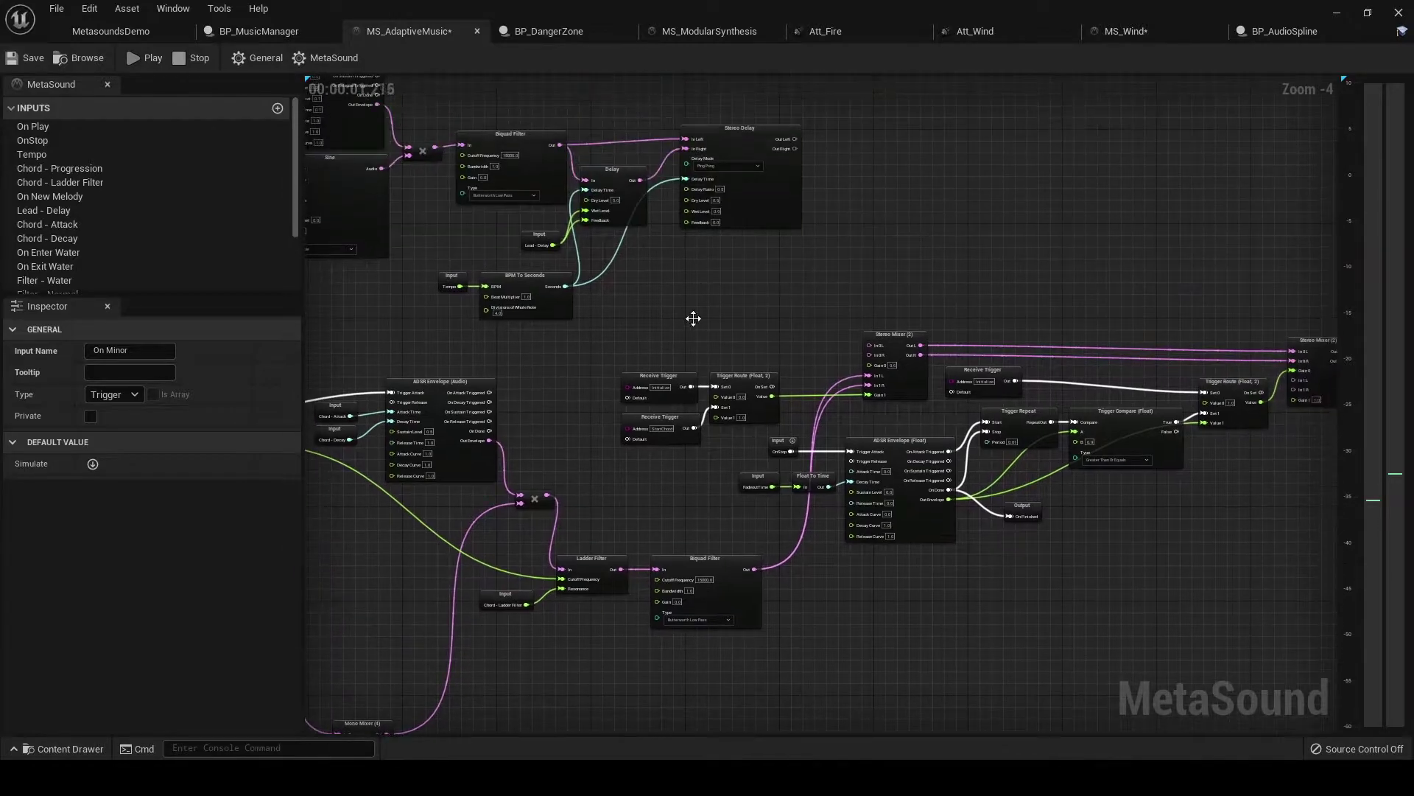
{"action": "left_click_drag", "start_coordinate": [794, 148], "coordinate": [869, 354]}
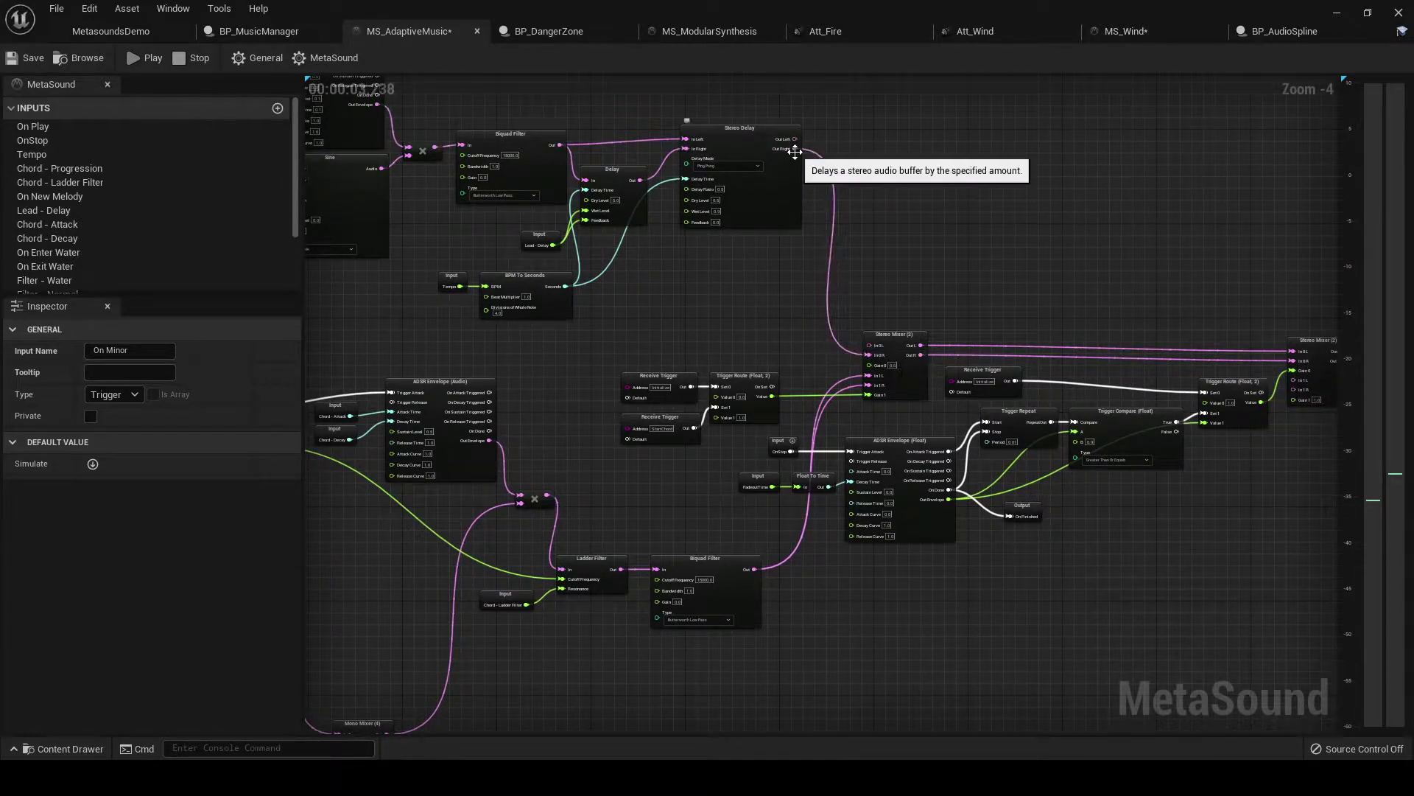
{"action": "left_click_drag", "start_coordinate": [793, 143], "coordinate": [869, 344]}
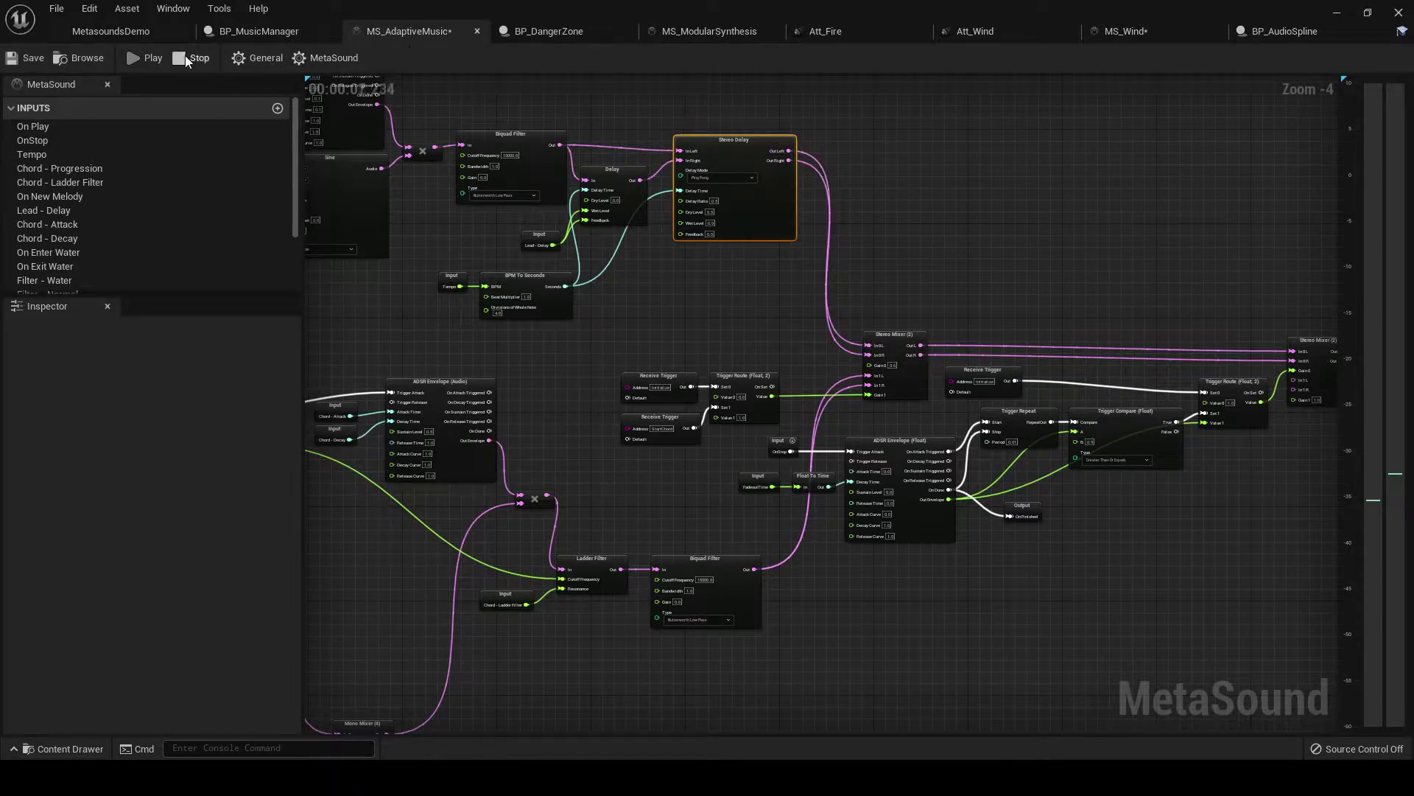
{"action": "left_click", "coordinate": [148, 56]}
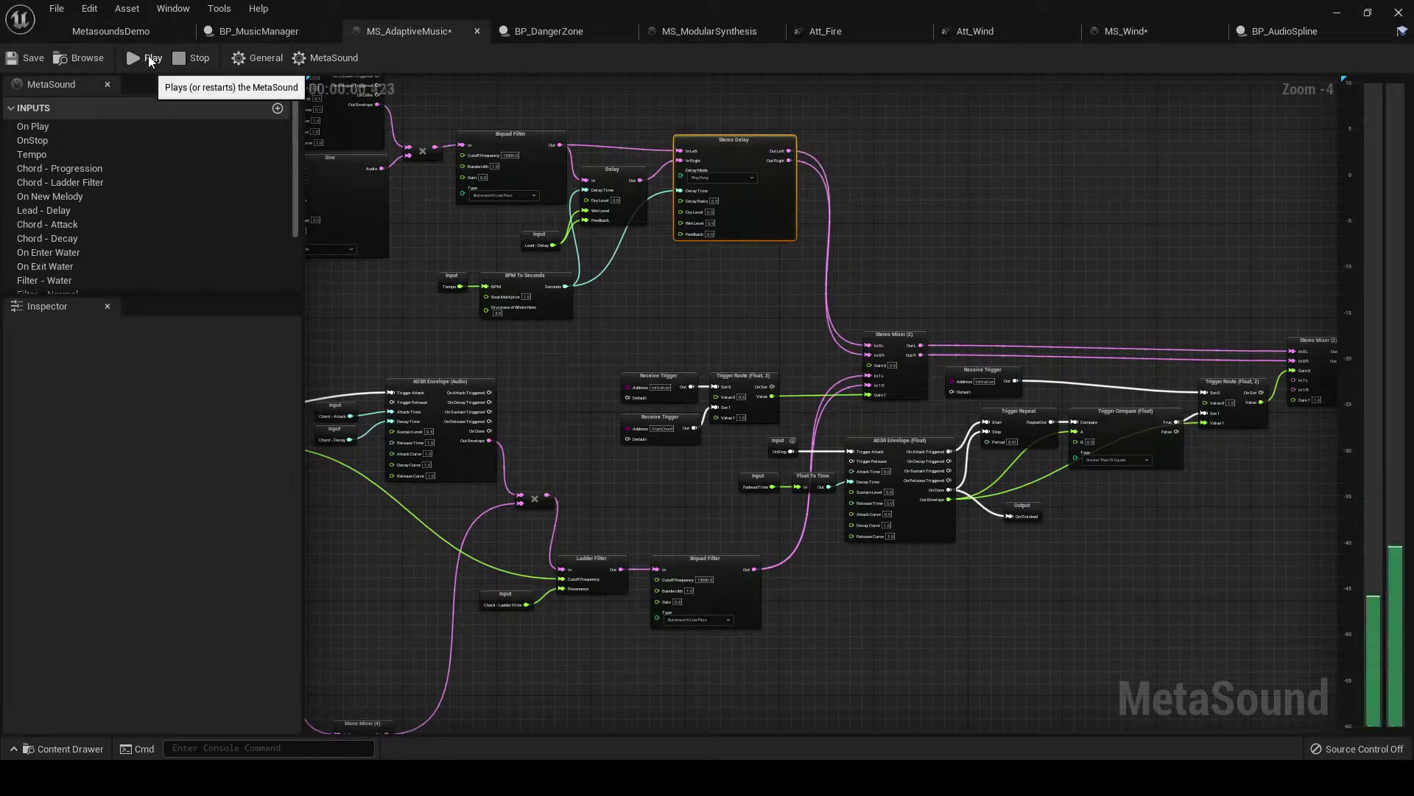
{"action": "left_click", "coordinate": [197, 63]}
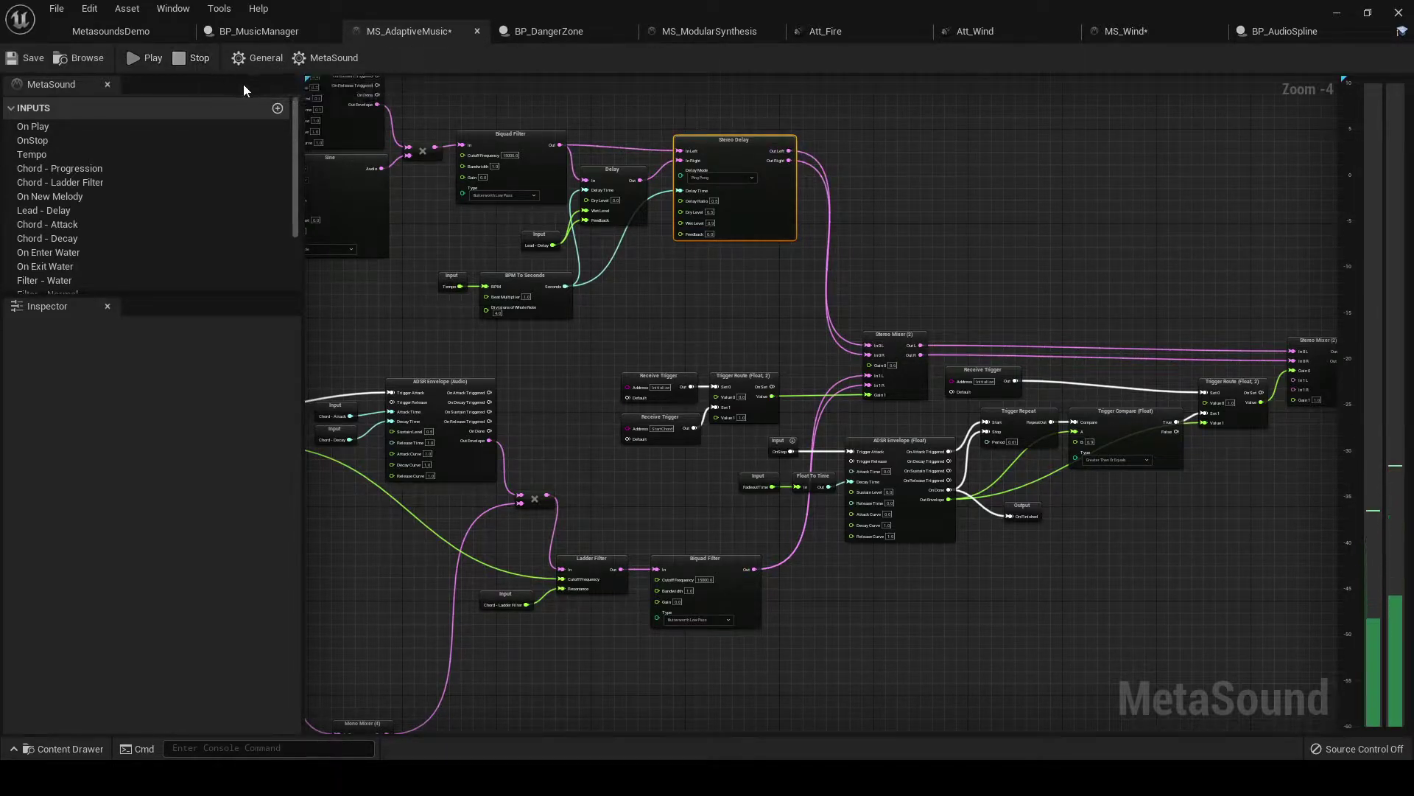
Step: Undo the Stereo Delay node's move and its two reconnections to the Stereo Mixer
{"action": "left_click", "coordinate": [935, 193]}
{"action": "key", "text": "ctrl+z"}
{"action": "key", "text": "ctrl+z"}
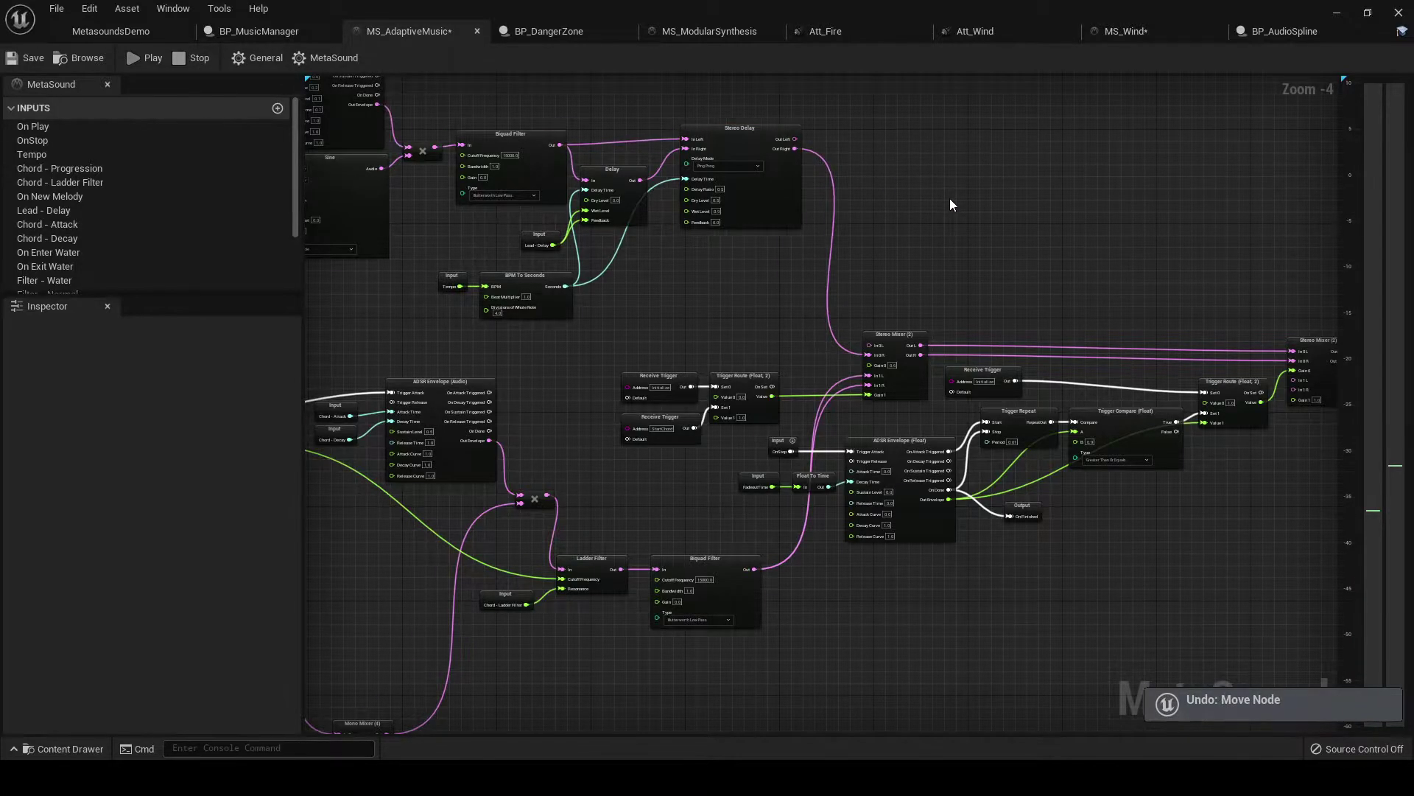
{"action": "key", "text": "ctrl+z"}
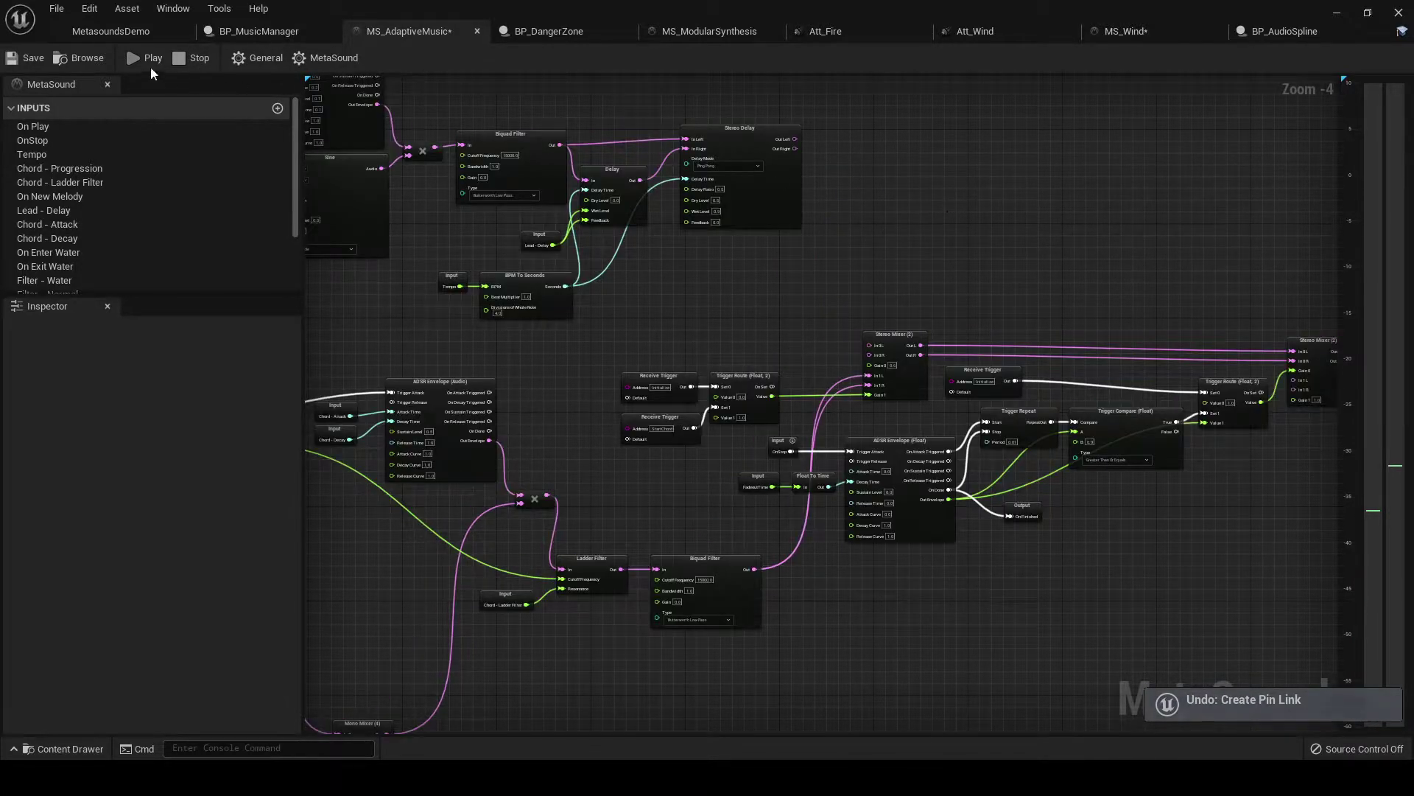
Step: Preview the chord section on its own and examine its four Triangle oscillators feeding the Mono Mixer
{"action": "left_click", "coordinate": [135, 60]}
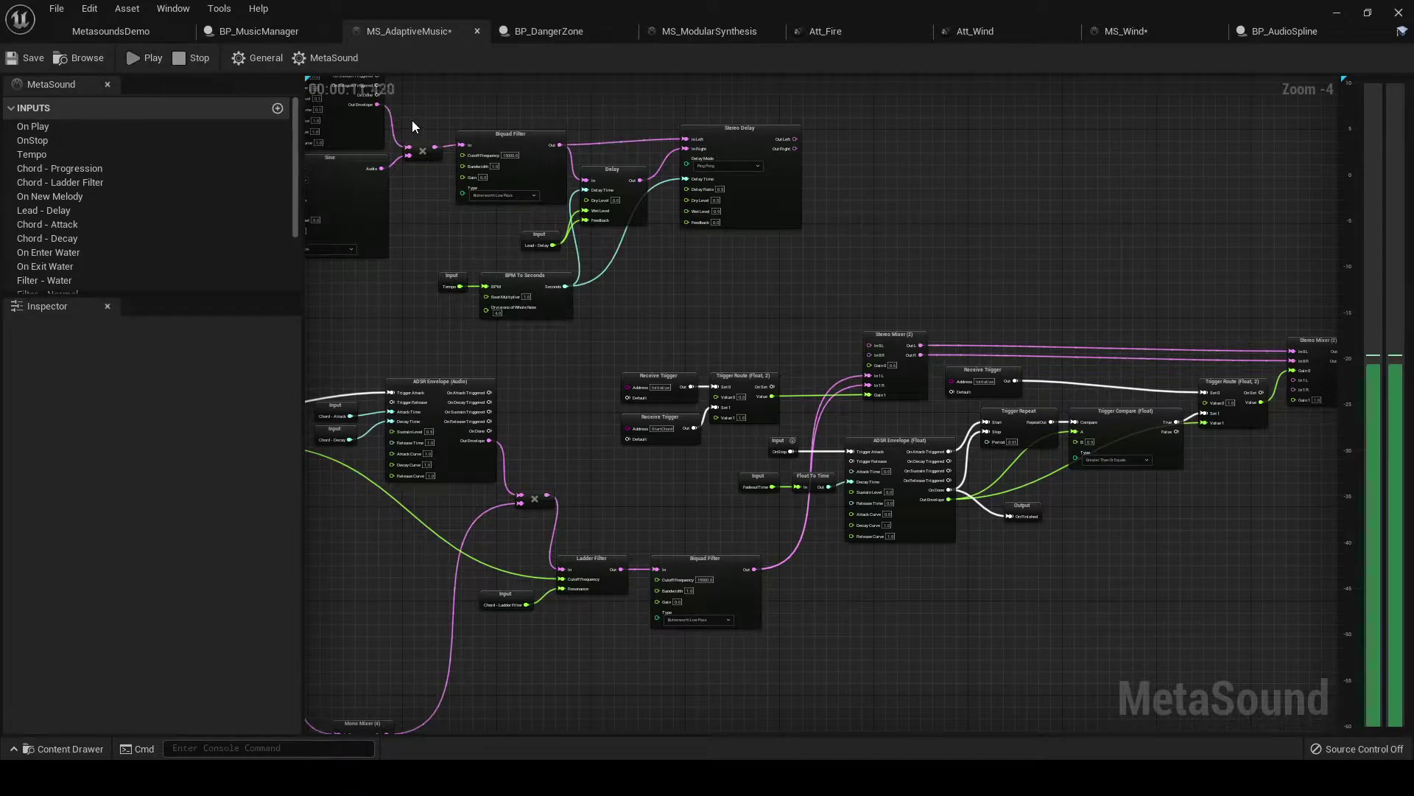
{"action": "left_click", "coordinate": [196, 57]}
{"action": "right_click_drag", "start_coordinate": [329, 525], "coordinate": [994, 307]}
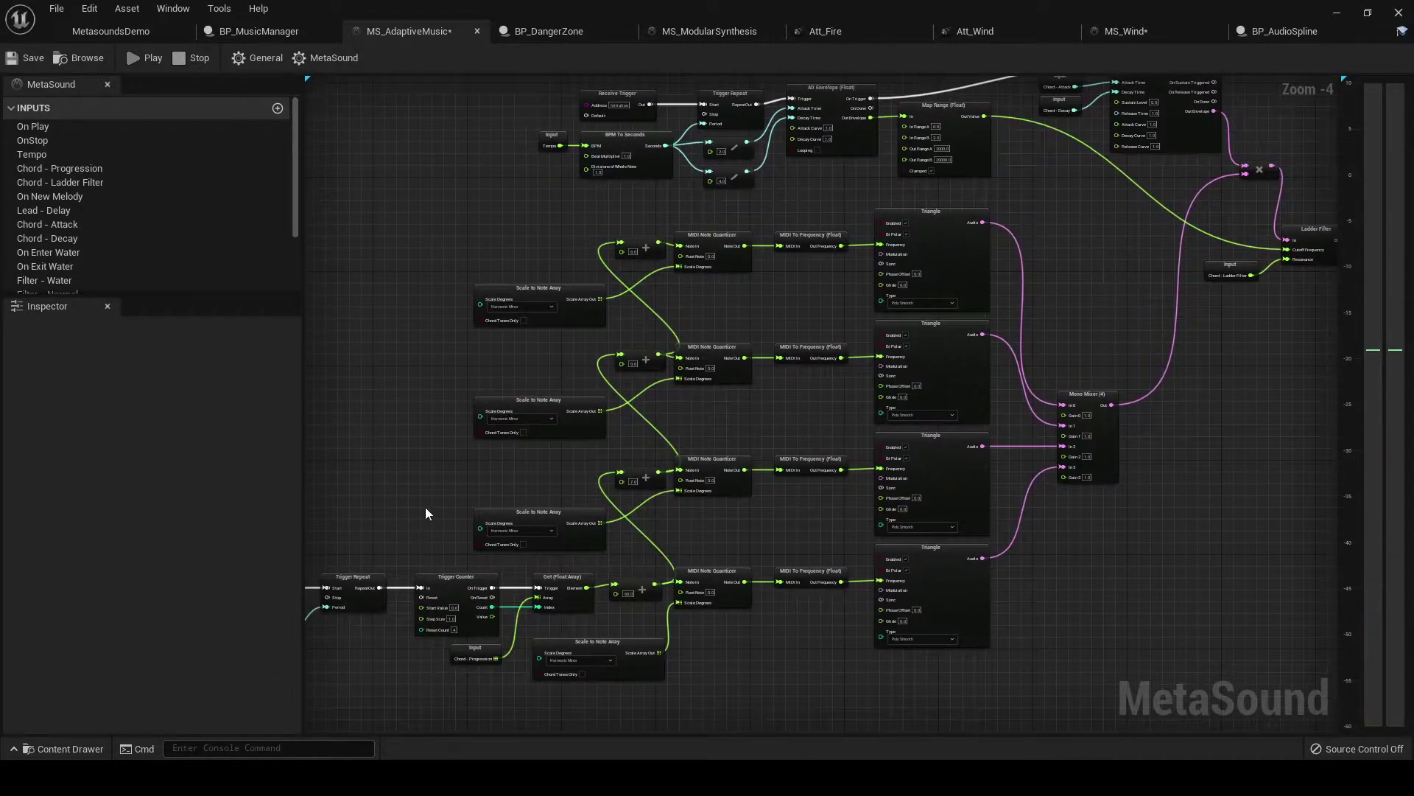
{"action": "right_click_drag", "start_coordinate": [395, 485], "coordinate": [360, 480]}
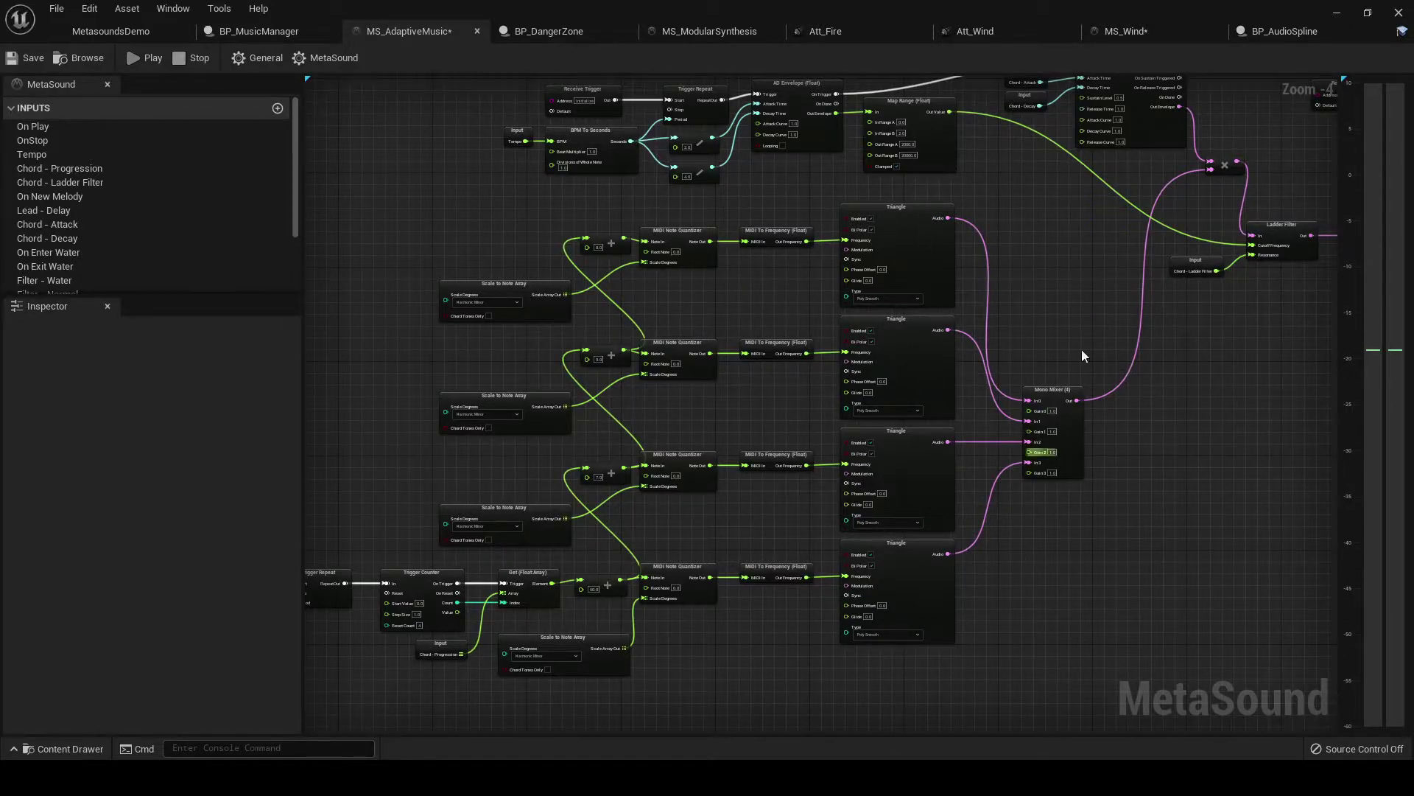
{"action": "right_click_drag", "start_coordinate": [1039, 577], "coordinate": [1227, 437]}
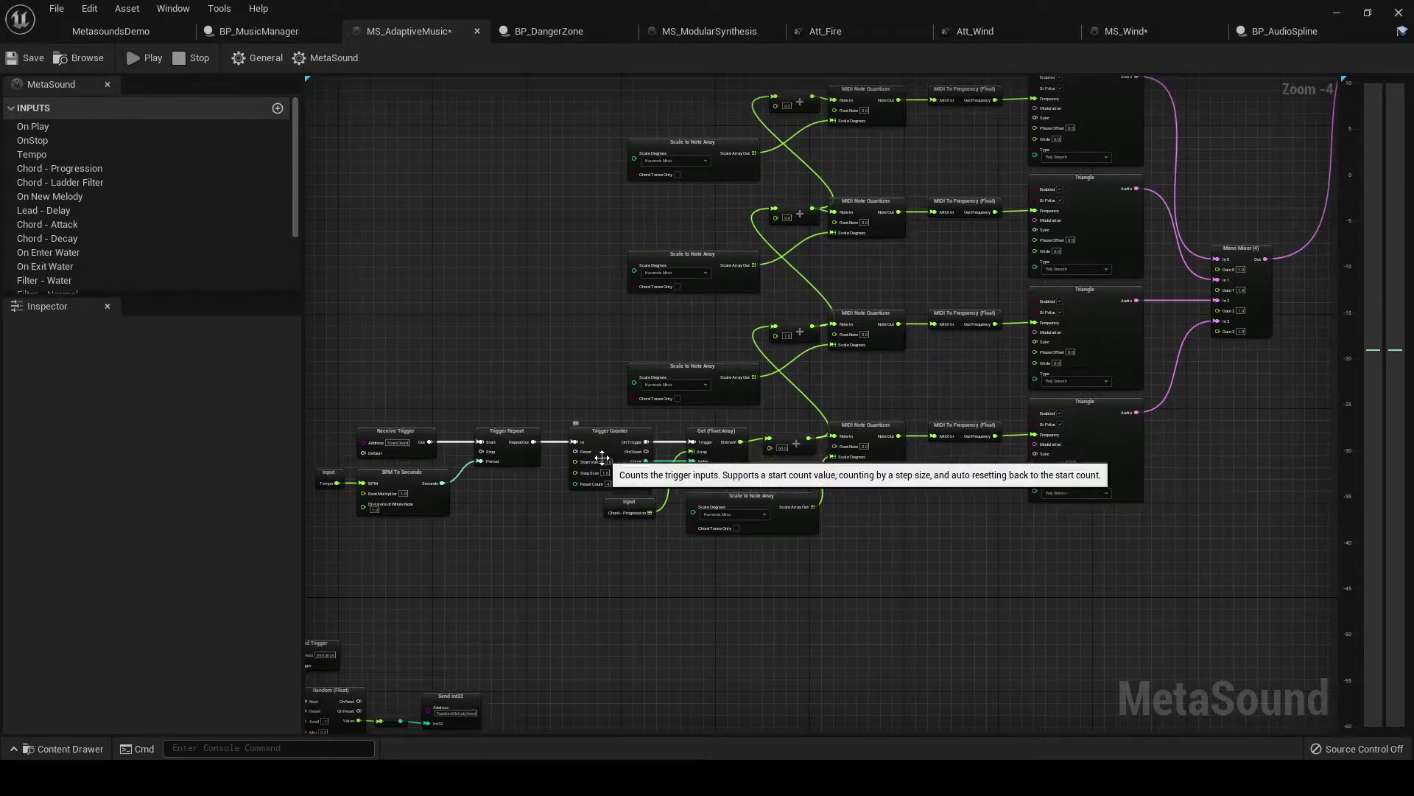
Step: Inspect the chord trigger chain's Get array node and the default array values of its Chord - Progression input
{"action": "scroll", "coordinate": [707, 576], "scroll_direction": "up", "scroll_amount": 1}
{"action": "right_click_drag", "start_coordinate": [681, 586], "coordinate": [777, 594]}
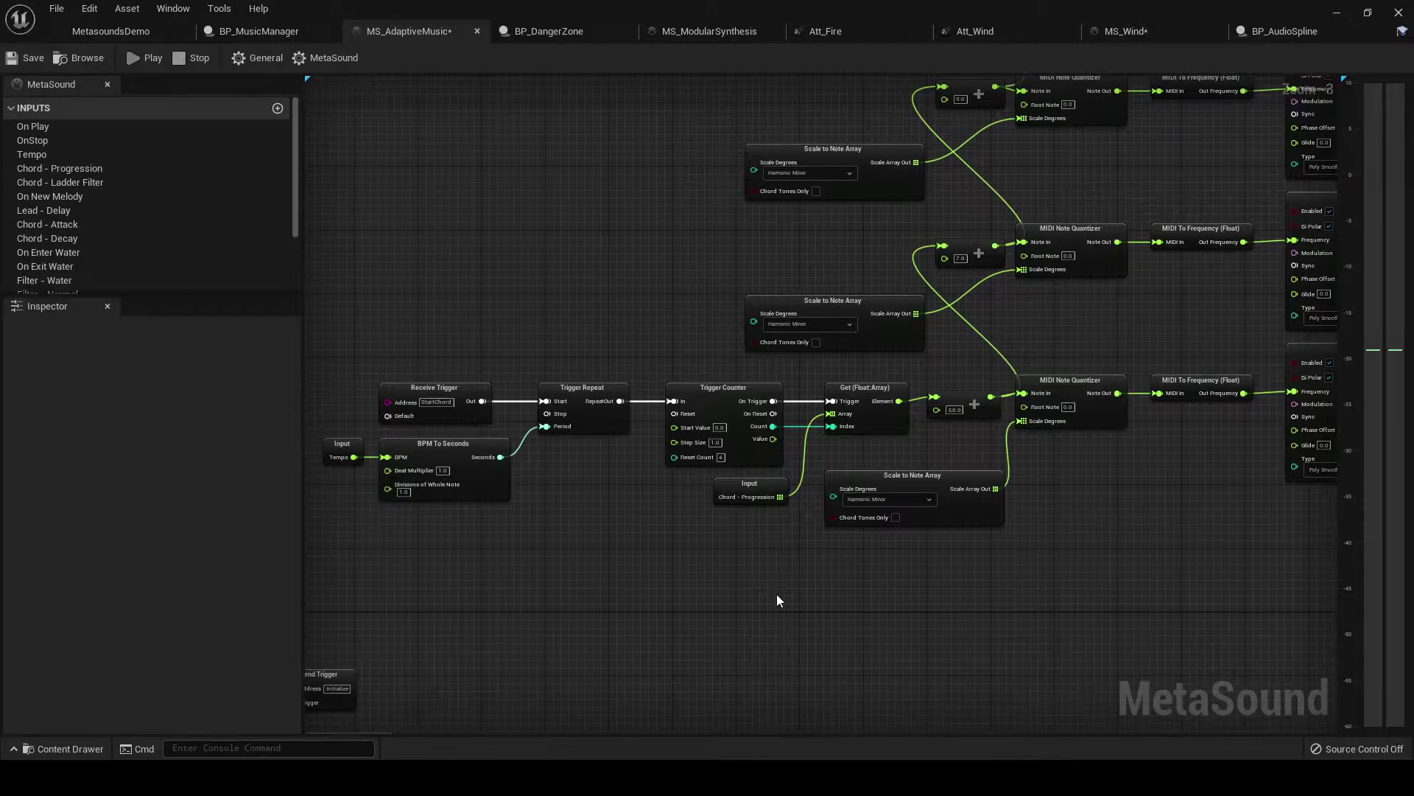
{"action": "left_click", "coordinate": [858, 390]}
{"action": "left_click", "coordinate": [748, 489]}
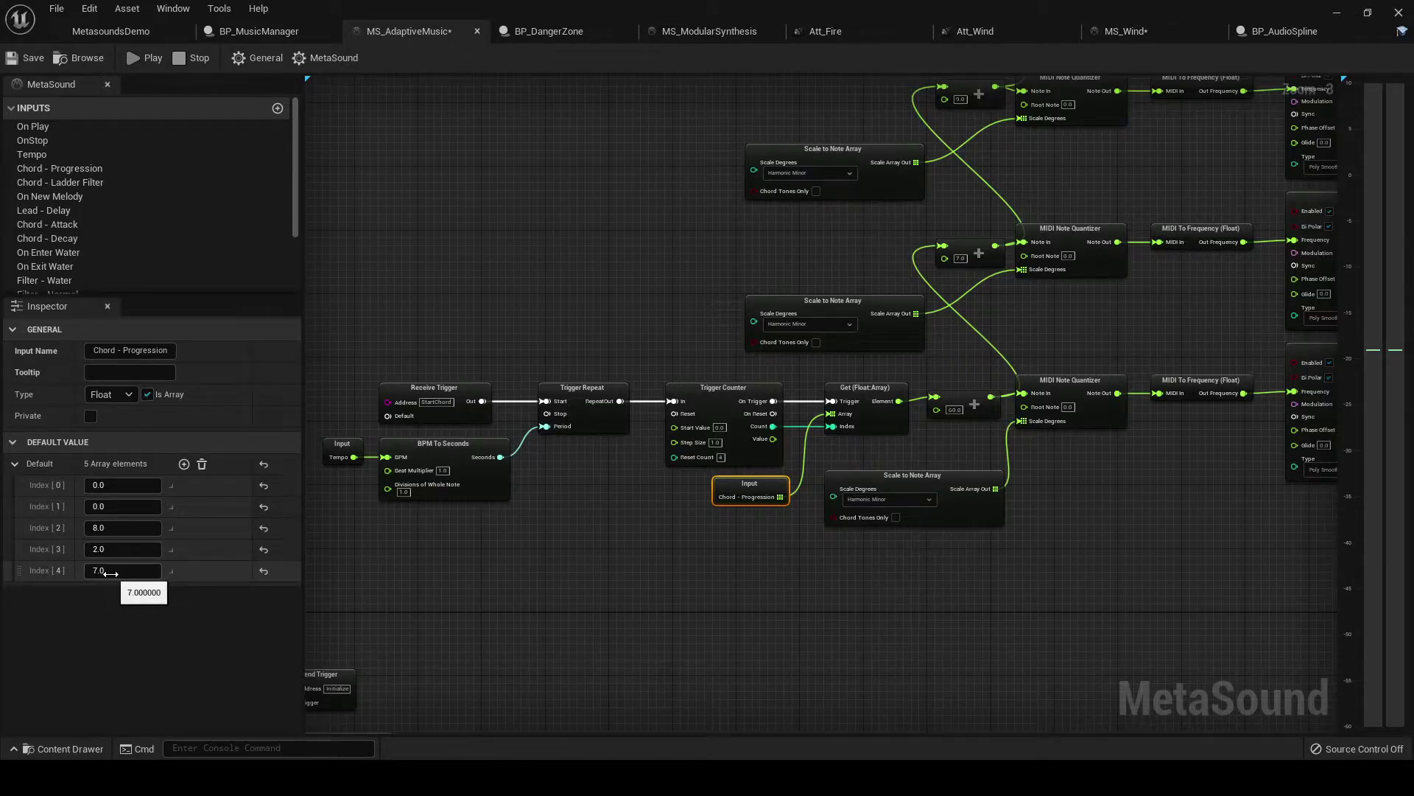
{"action": "right_click_drag", "start_coordinate": [733, 530], "coordinate": [737, 564]}
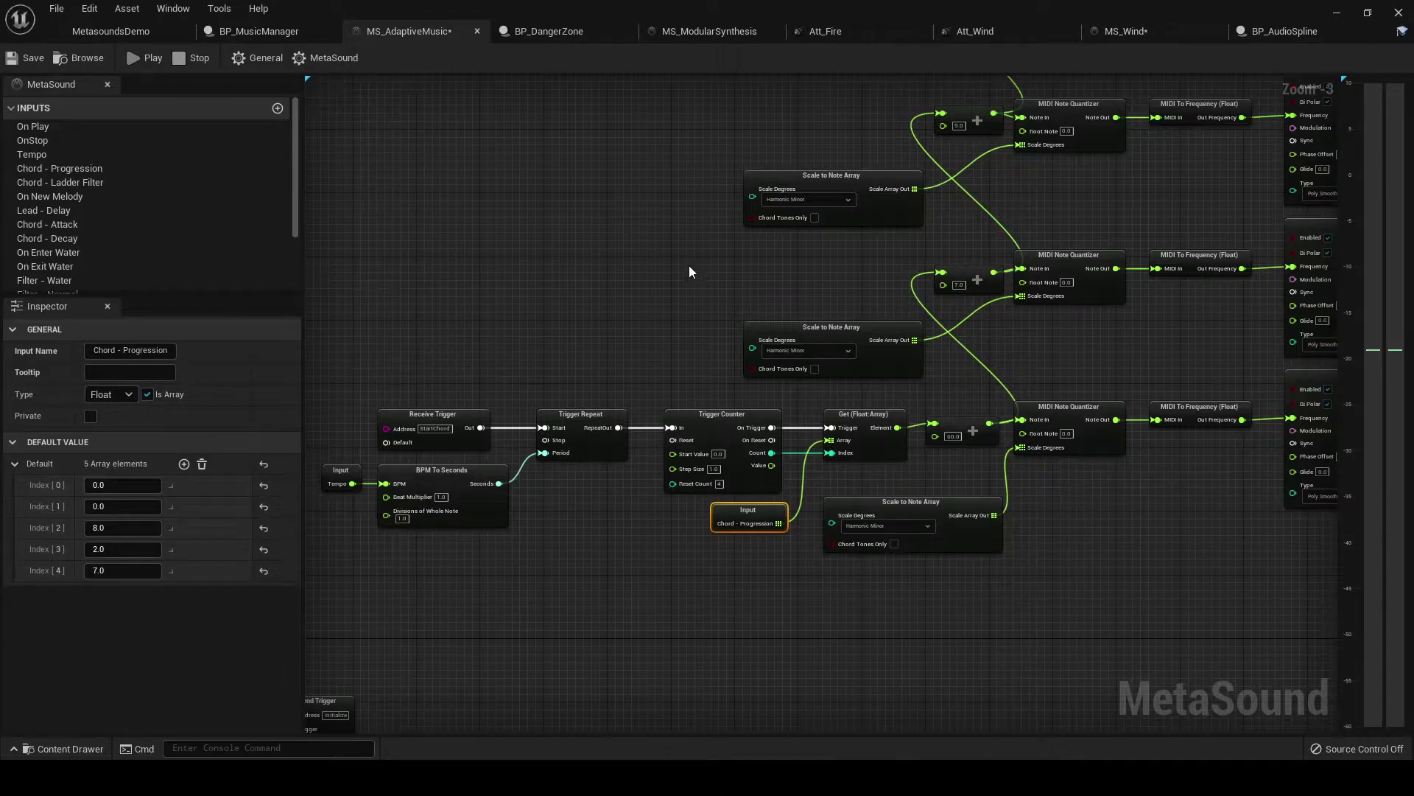
Step: Trace the four chord voices through their add nodes, scale arrays, MIDI note quantizers and frequency converters to the Triangle oscillators
{"action": "right_click_drag", "start_coordinate": [1032, 334], "coordinate": [739, 377]}
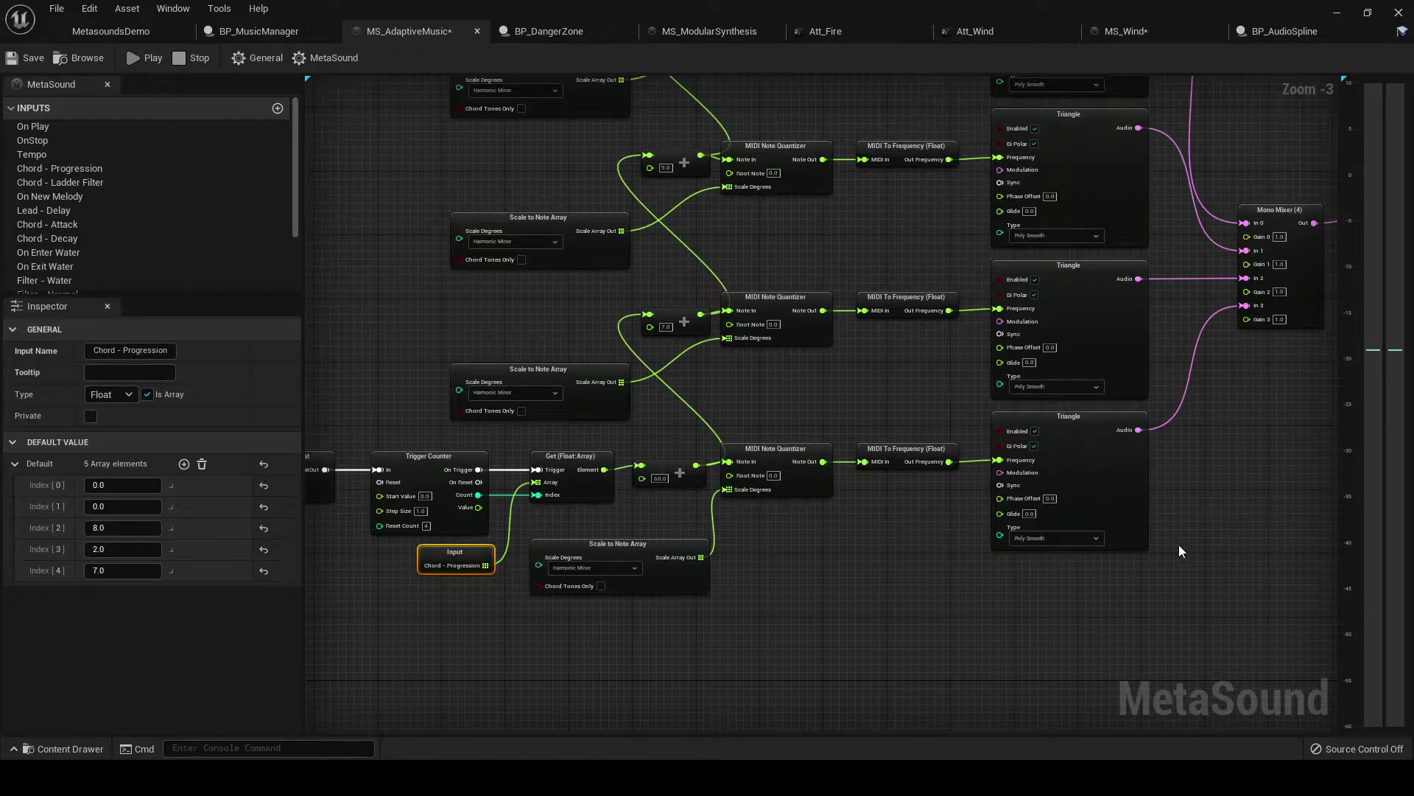
{"action": "right_click_drag", "start_coordinate": [845, 343], "coordinate": [825, 419]}
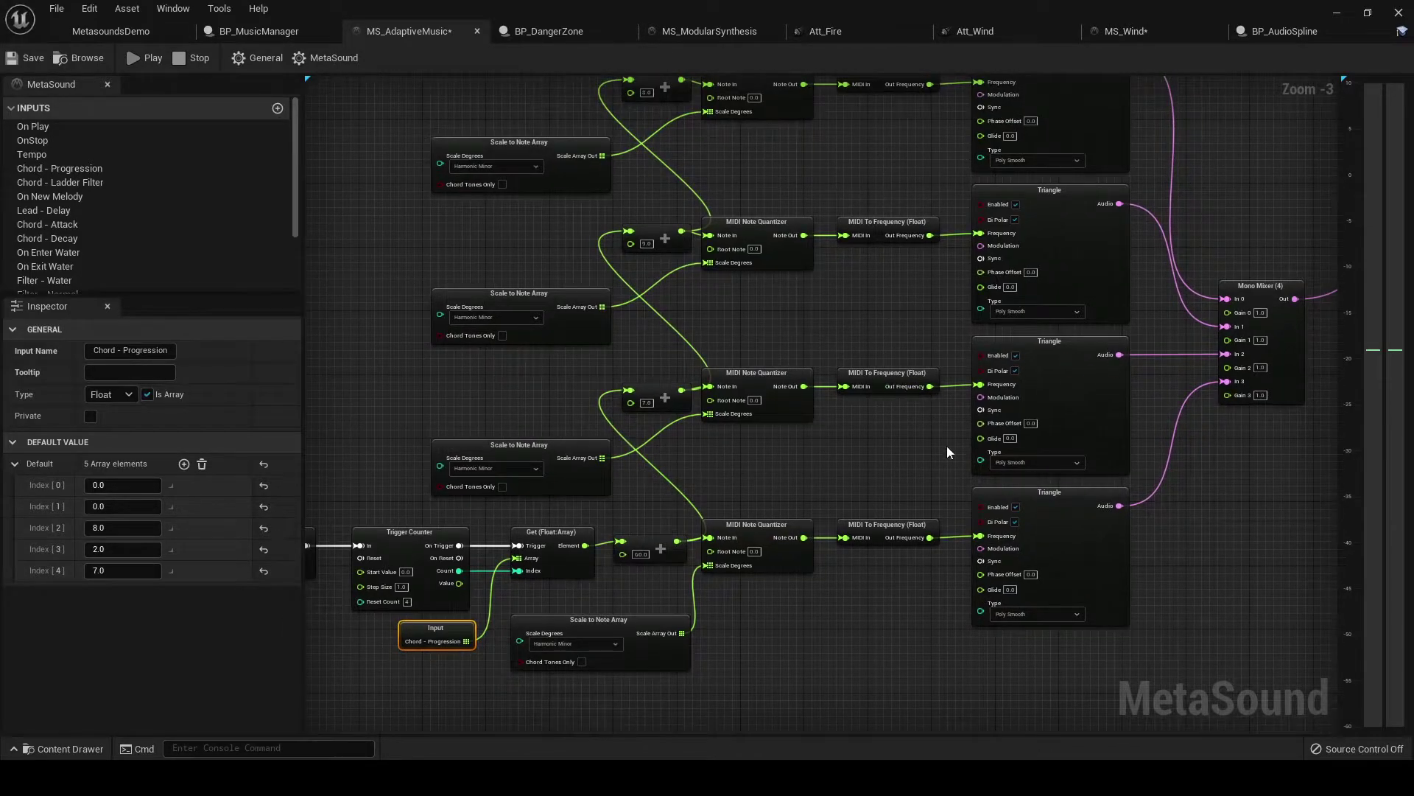
{"action": "right_click_drag", "start_coordinate": [916, 331], "coordinate": [844, 381]}
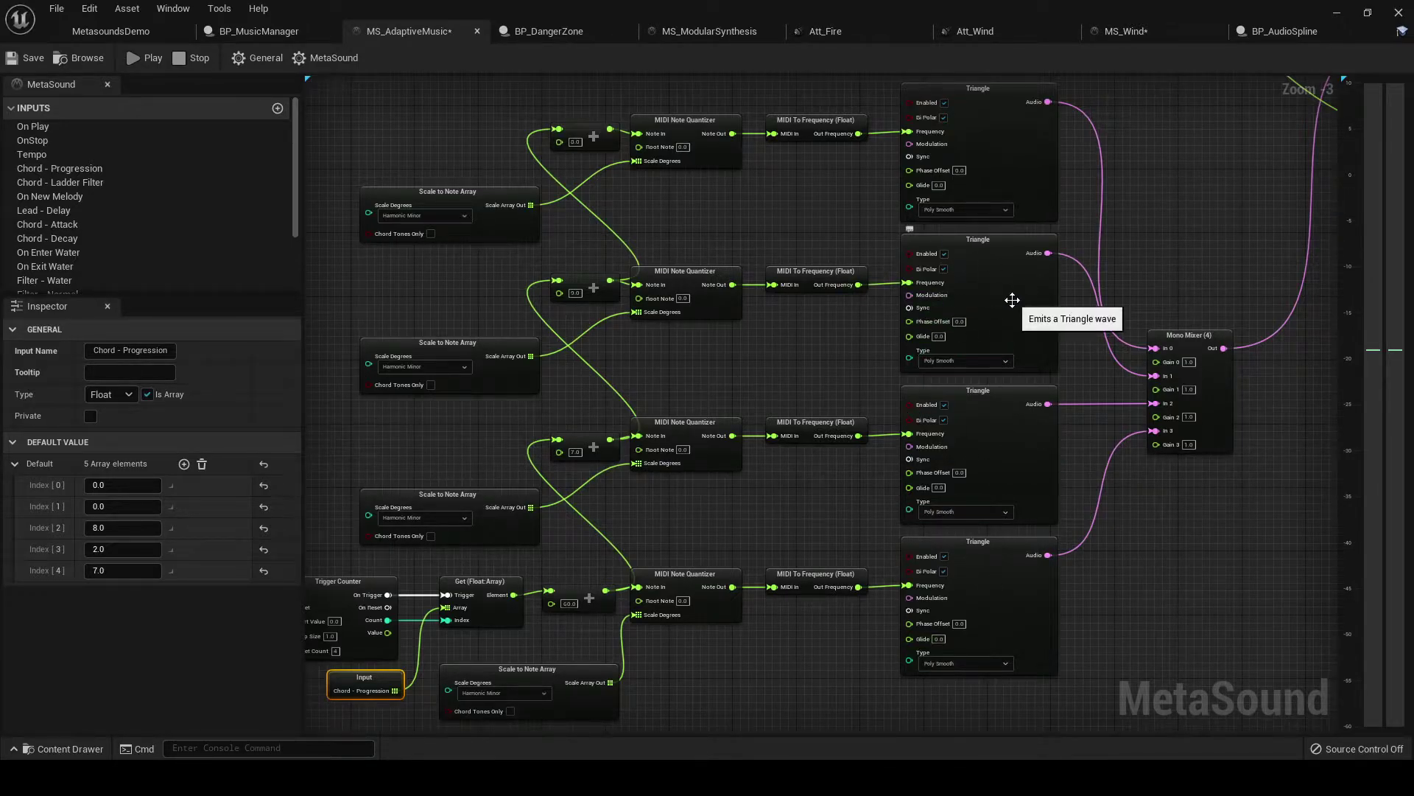
{"action": "right_click_drag", "start_coordinate": [818, 202], "coordinate": [828, 287]}
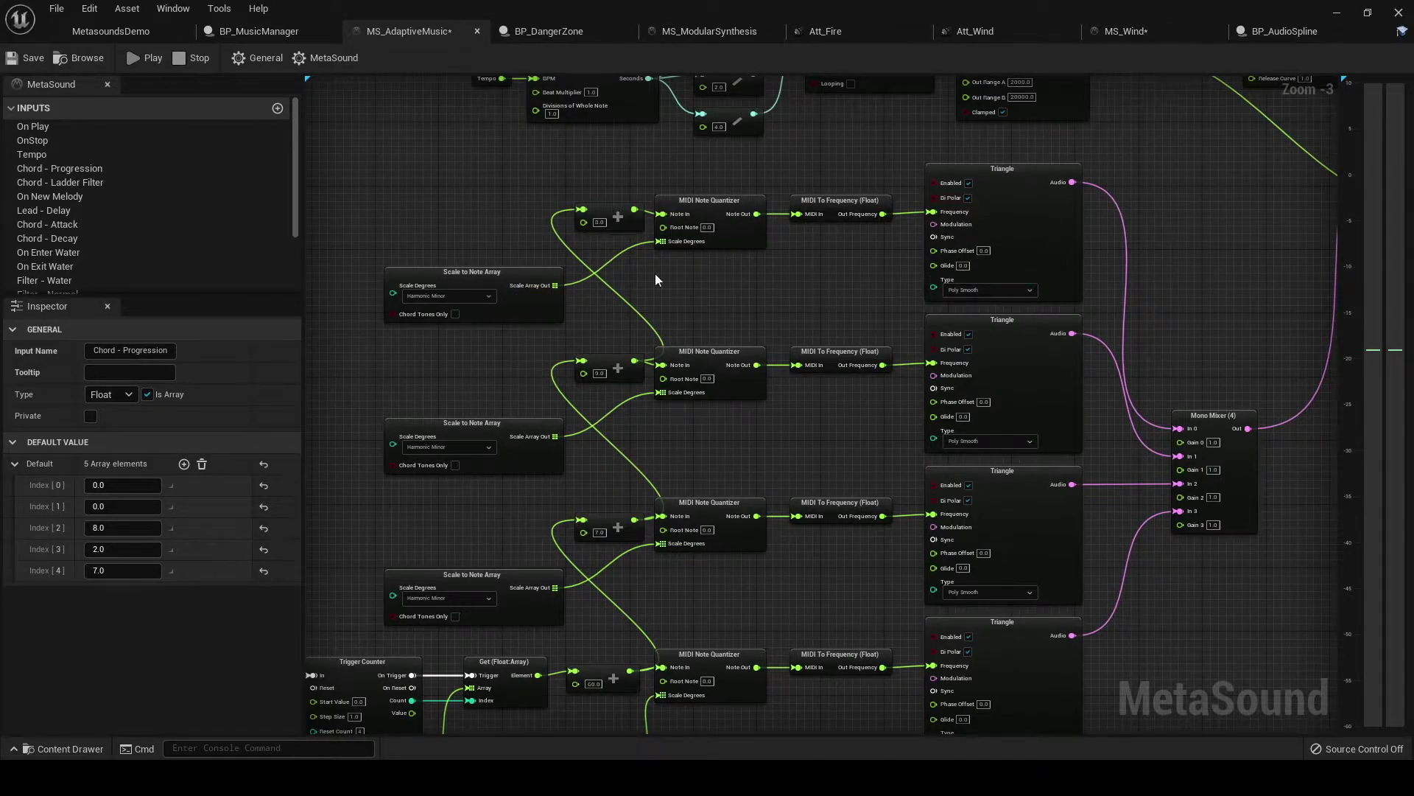
{"action": "right_click_drag", "start_coordinate": [807, 605], "coordinate": [803, 533]}
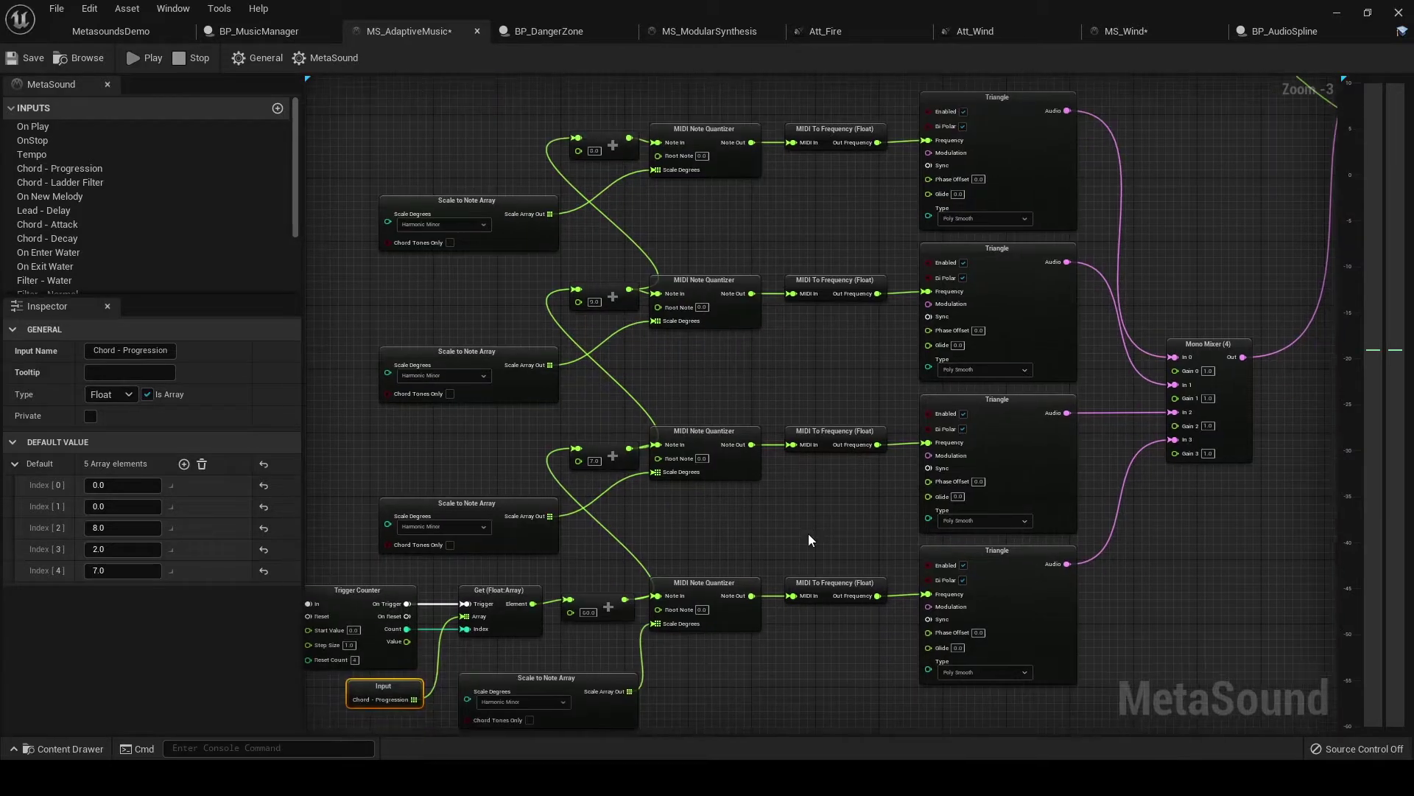
{"action": "left_click", "coordinate": [1001, 601]}
{"action": "left_click", "coordinate": [1031, 458]}
{"action": "left_click", "coordinate": [1021, 325]}
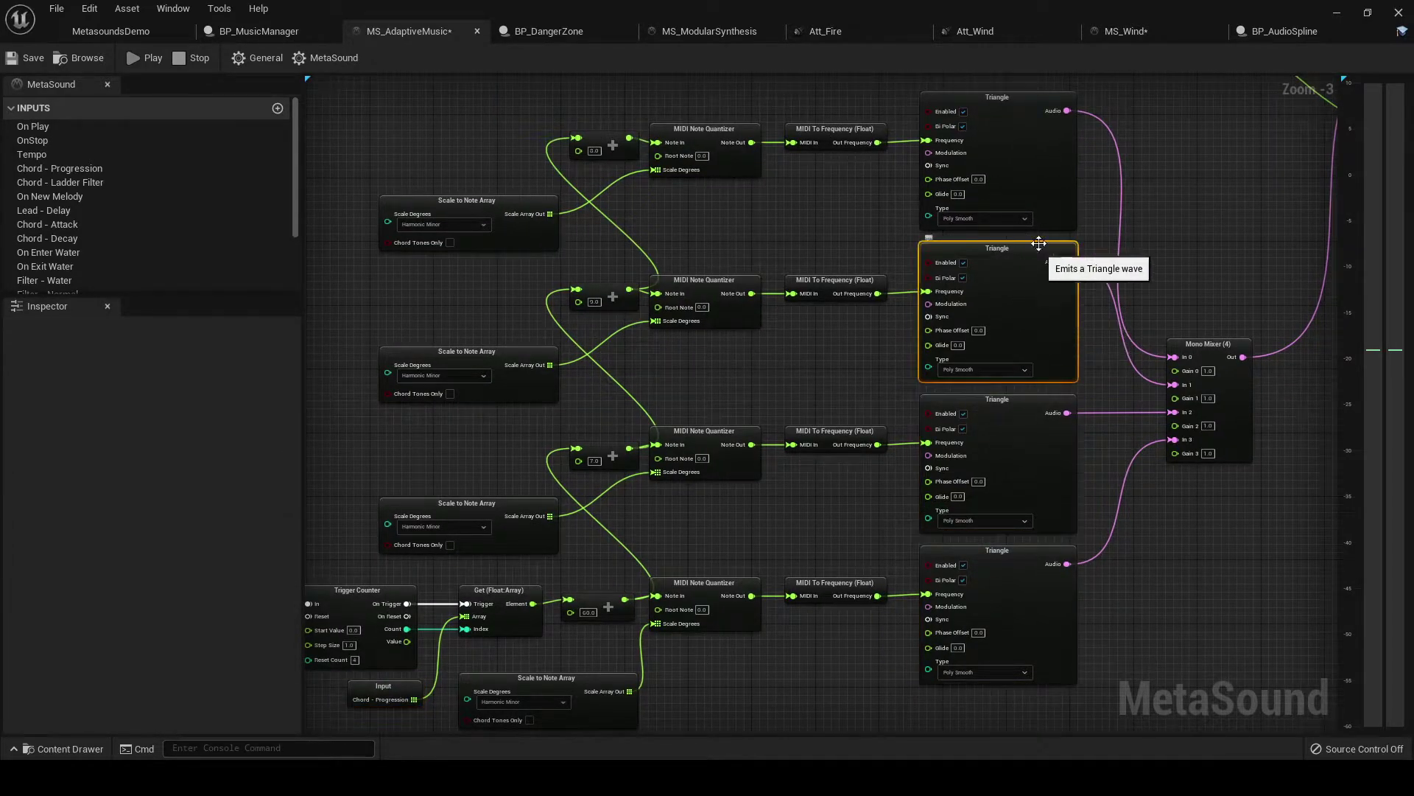
Step: Reconnect the Stereo Delay's left and right outputs to the Stereo Mixer's In 0 L and In 0 R, and preview the combined melody and chords
{"action": "left_click", "coordinate": [1036, 160]}
{"action": "right_click_drag", "start_coordinate": [1173, 176], "coordinate": [506, 454]}
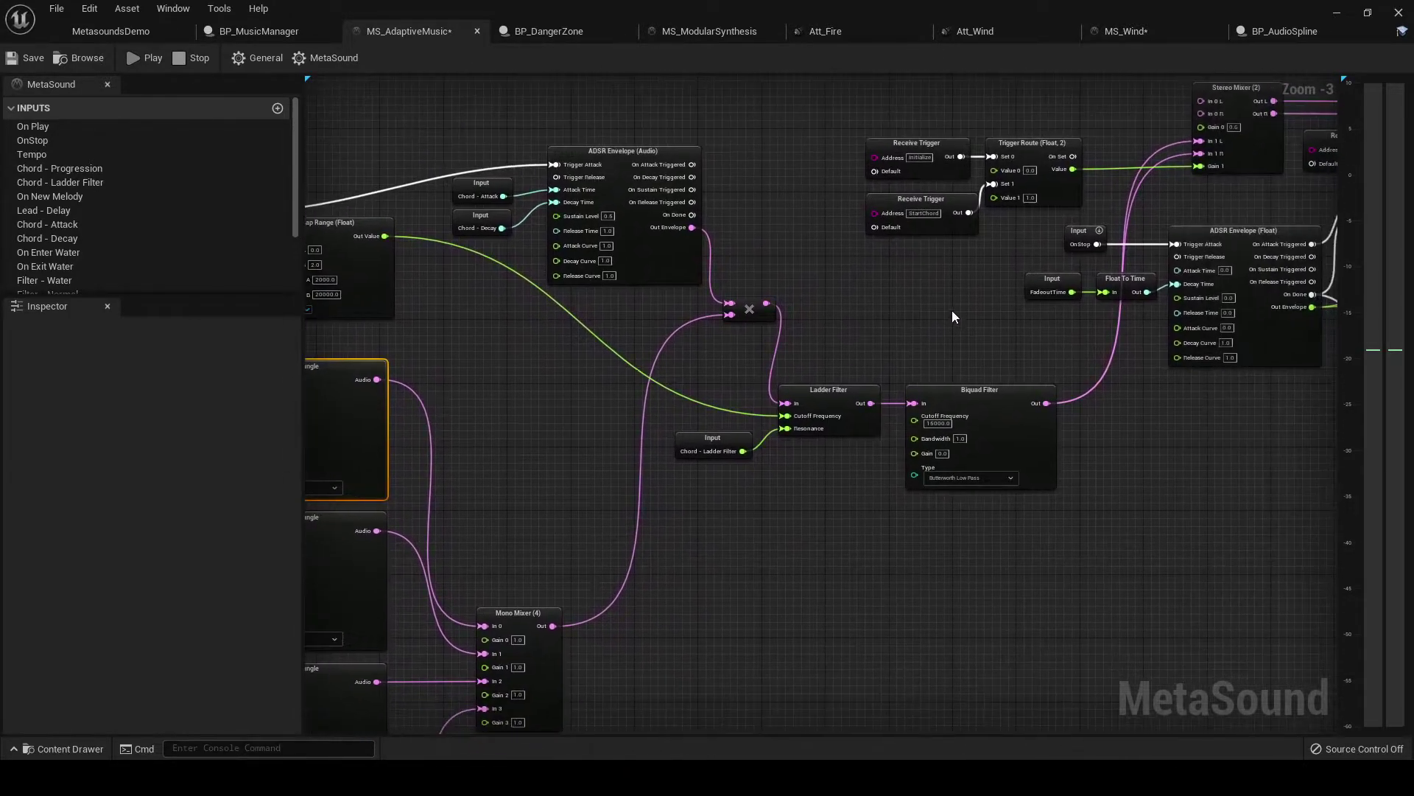
{"action": "right_click_drag", "start_coordinate": [952, 311], "coordinate": [787, 404]}
{"action": "right_click_drag", "start_coordinate": [981, 134], "coordinate": [921, 366]}
{"action": "left_click_drag", "start_coordinate": [877, 160], "coordinate": [975, 439]}
{"action": "left_click_drag", "start_coordinate": [877, 148], "coordinate": [974, 427]}
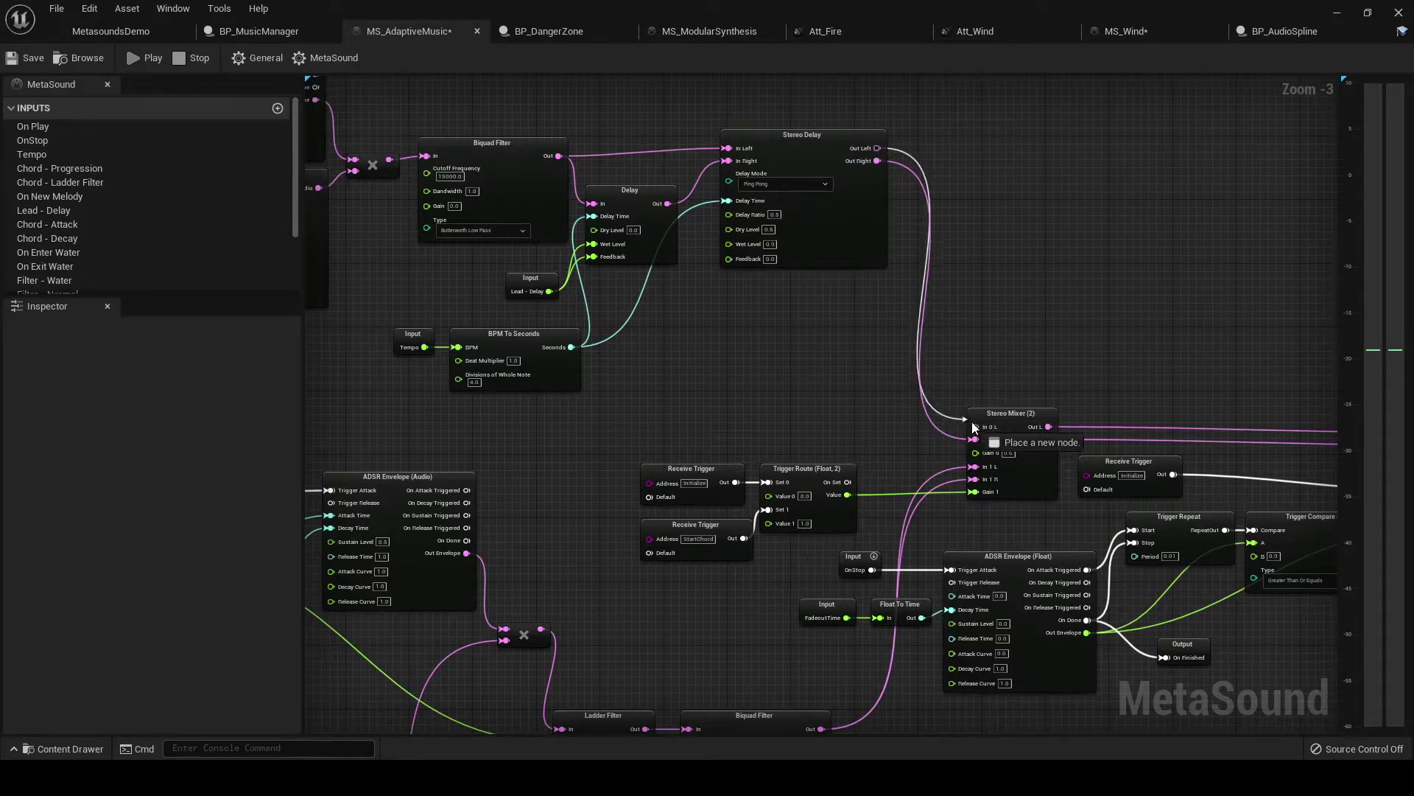
{"action": "left_click", "coordinate": [140, 55]}
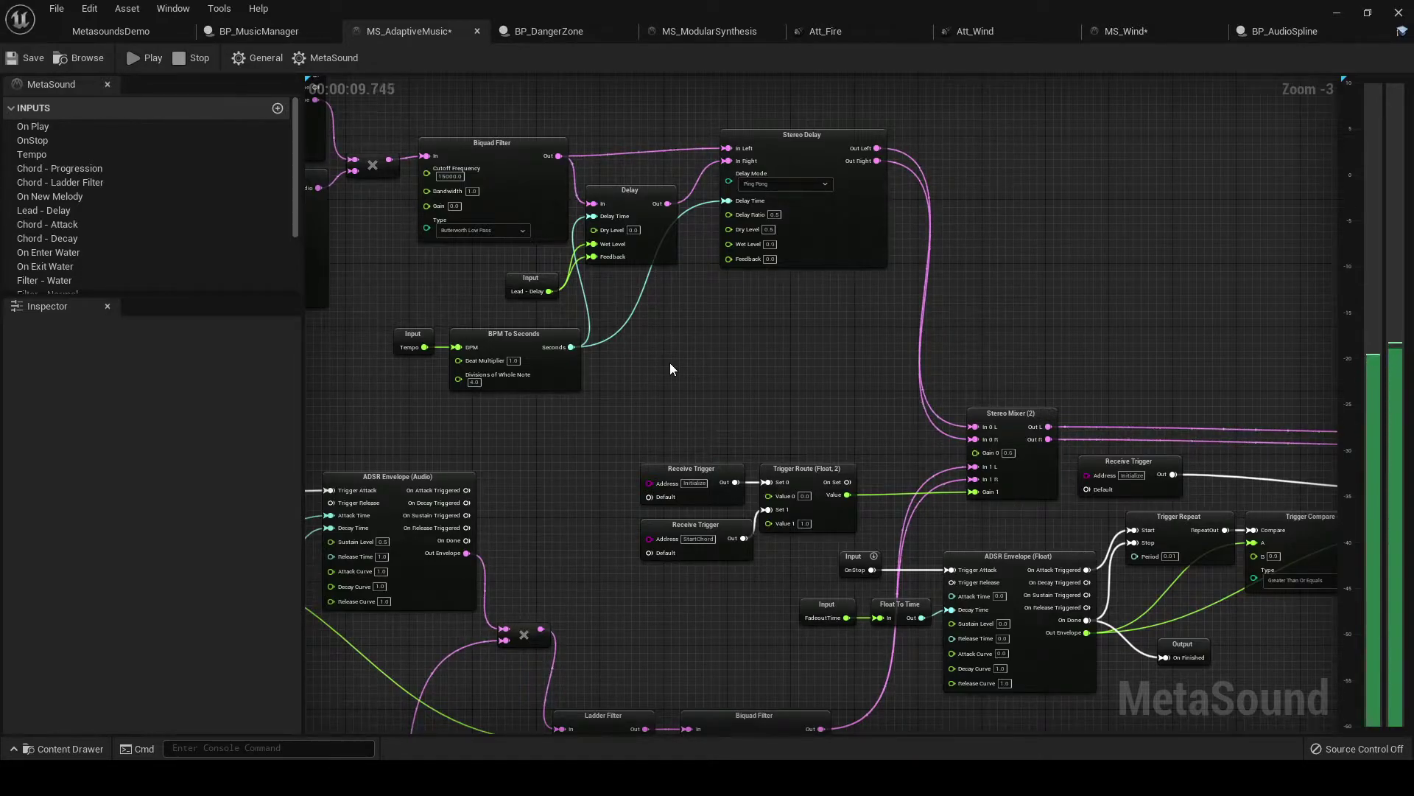
{"action": "left_click", "coordinate": [193, 59]}
Step: Review the whole adaptive music graph, from the melody and chord sections through their filters to the Stereo Mixers and final output
{"action": "right_click_drag", "start_coordinate": [435, 439], "coordinate": [787, 374]}
{"action": "right_click_drag", "start_coordinate": [548, 291], "coordinate": [864, 440]}
{"action": "right_click_drag", "start_coordinate": [729, 456], "coordinate": [870, 487]}
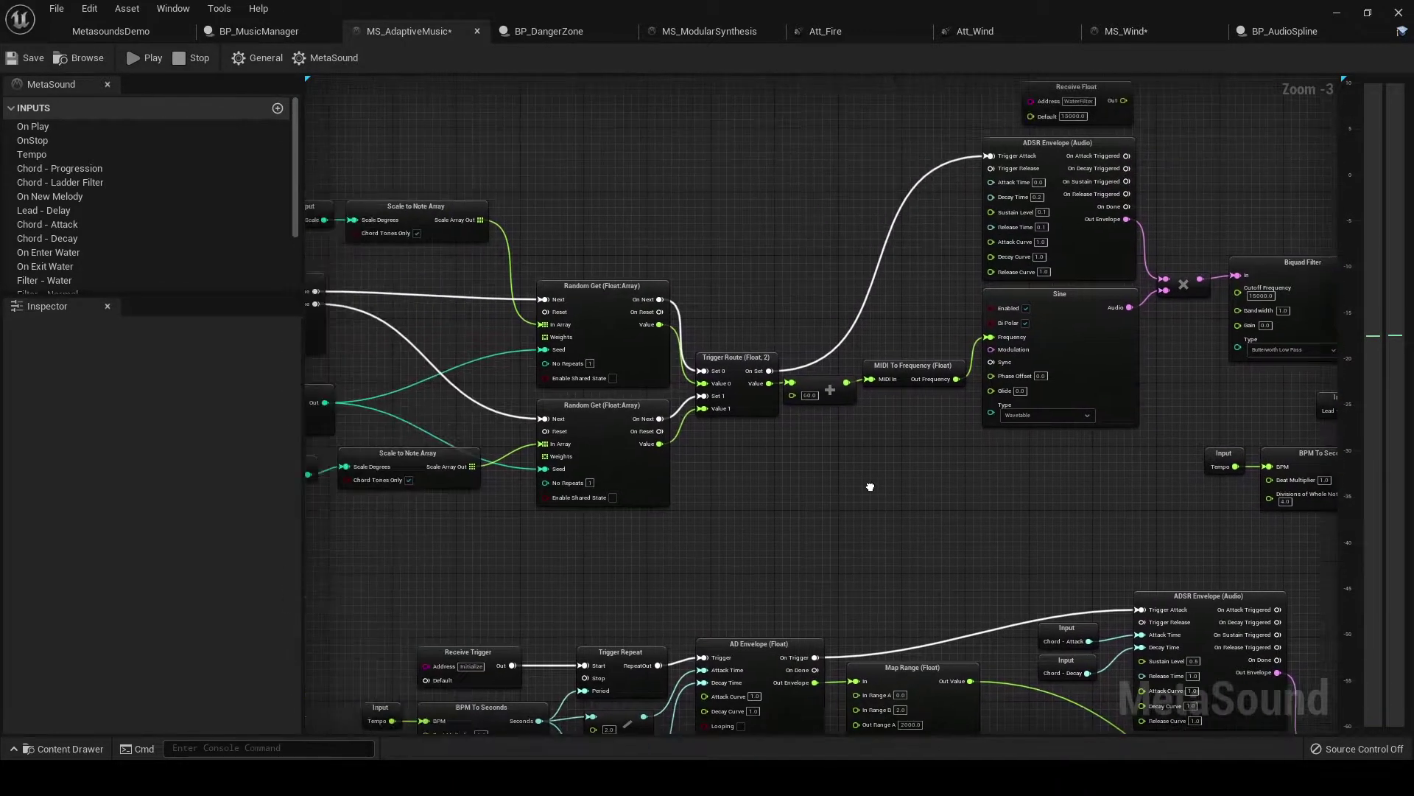
{"action": "scroll", "coordinate": [869, 486], "scroll_direction": "down", "scroll_amount": 1}
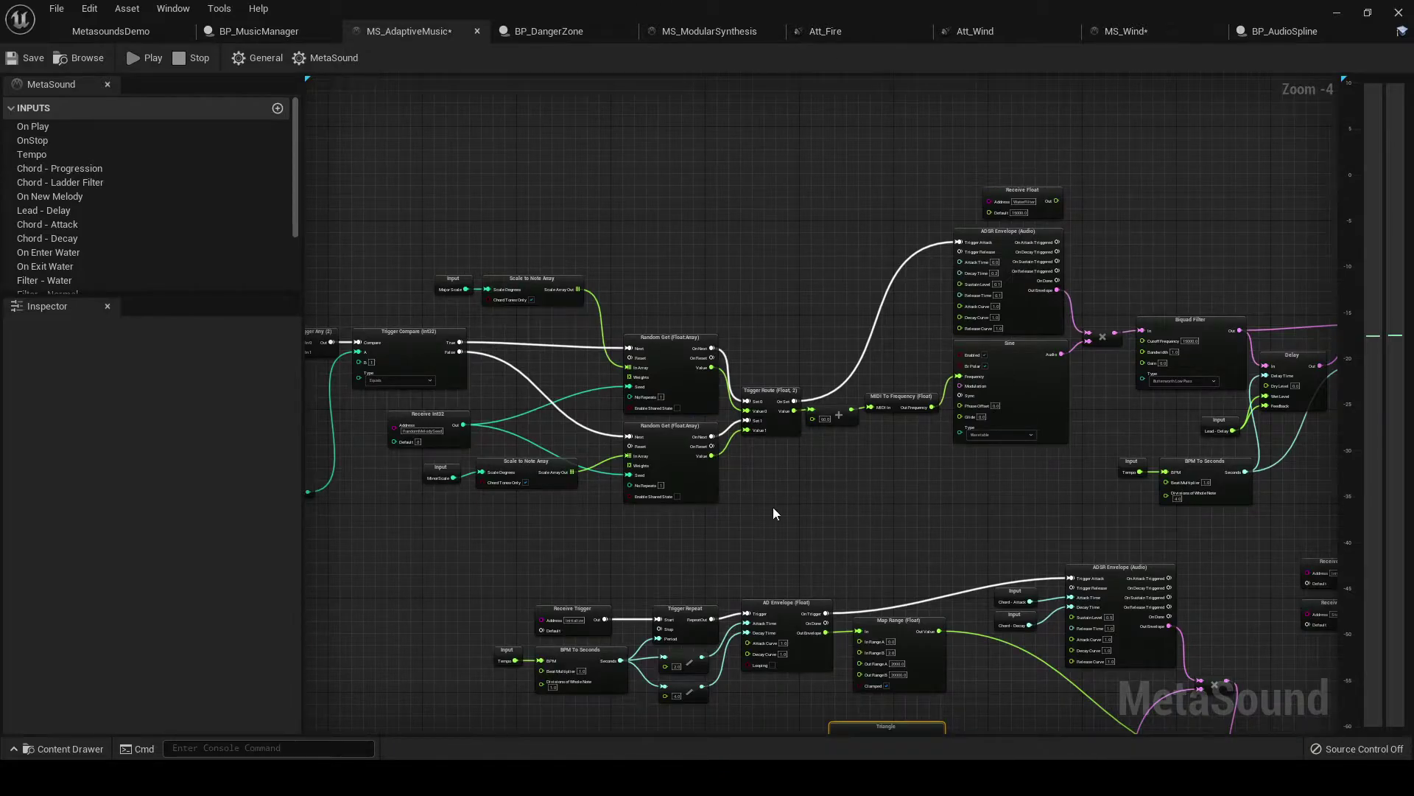
{"action": "right_click_drag", "start_coordinate": [1007, 442], "coordinate": [627, 272]}
{"action": "right_click_drag", "start_coordinate": [993, 729], "coordinate": [941, 575]}
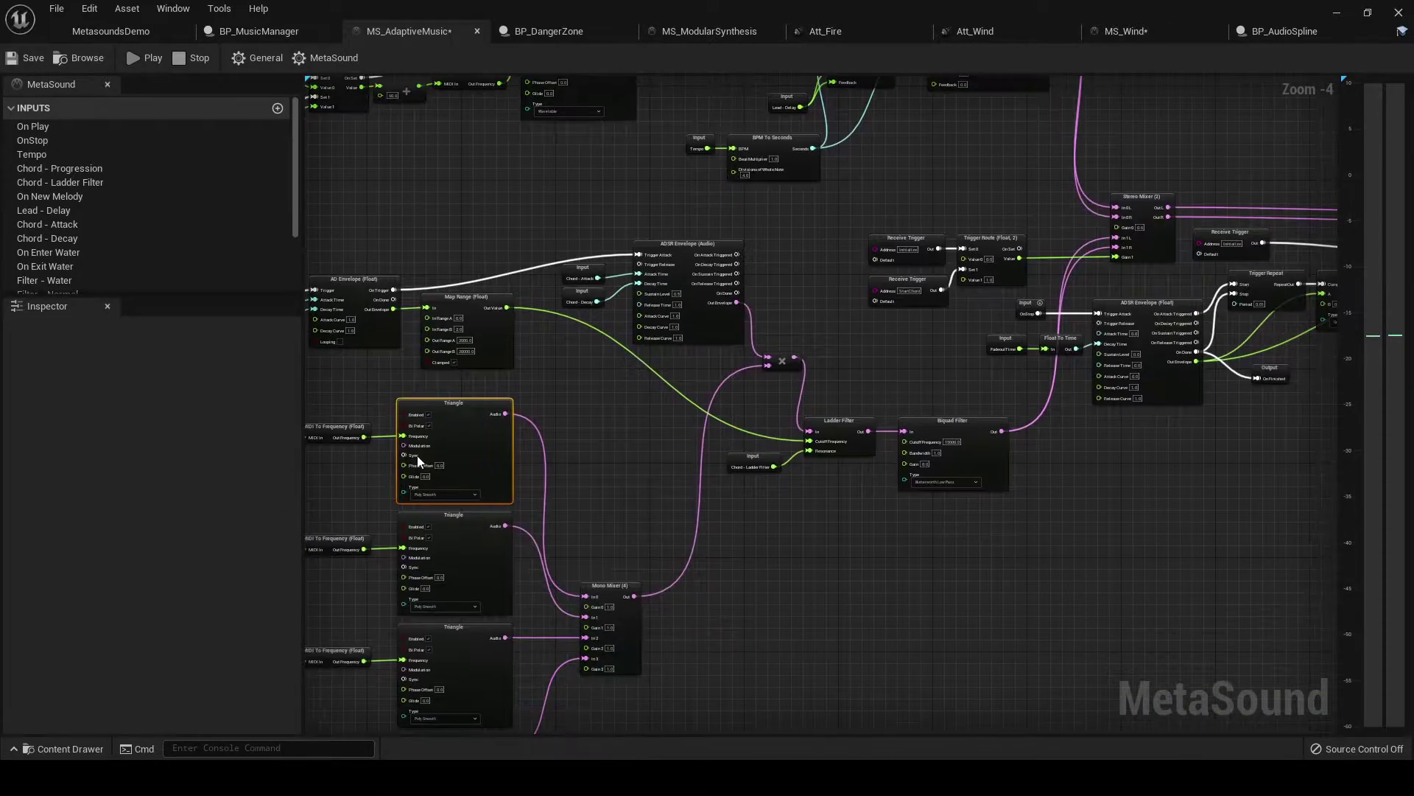
{"action": "right_click_drag", "start_coordinate": [419, 461], "coordinate": [1029, 558]}
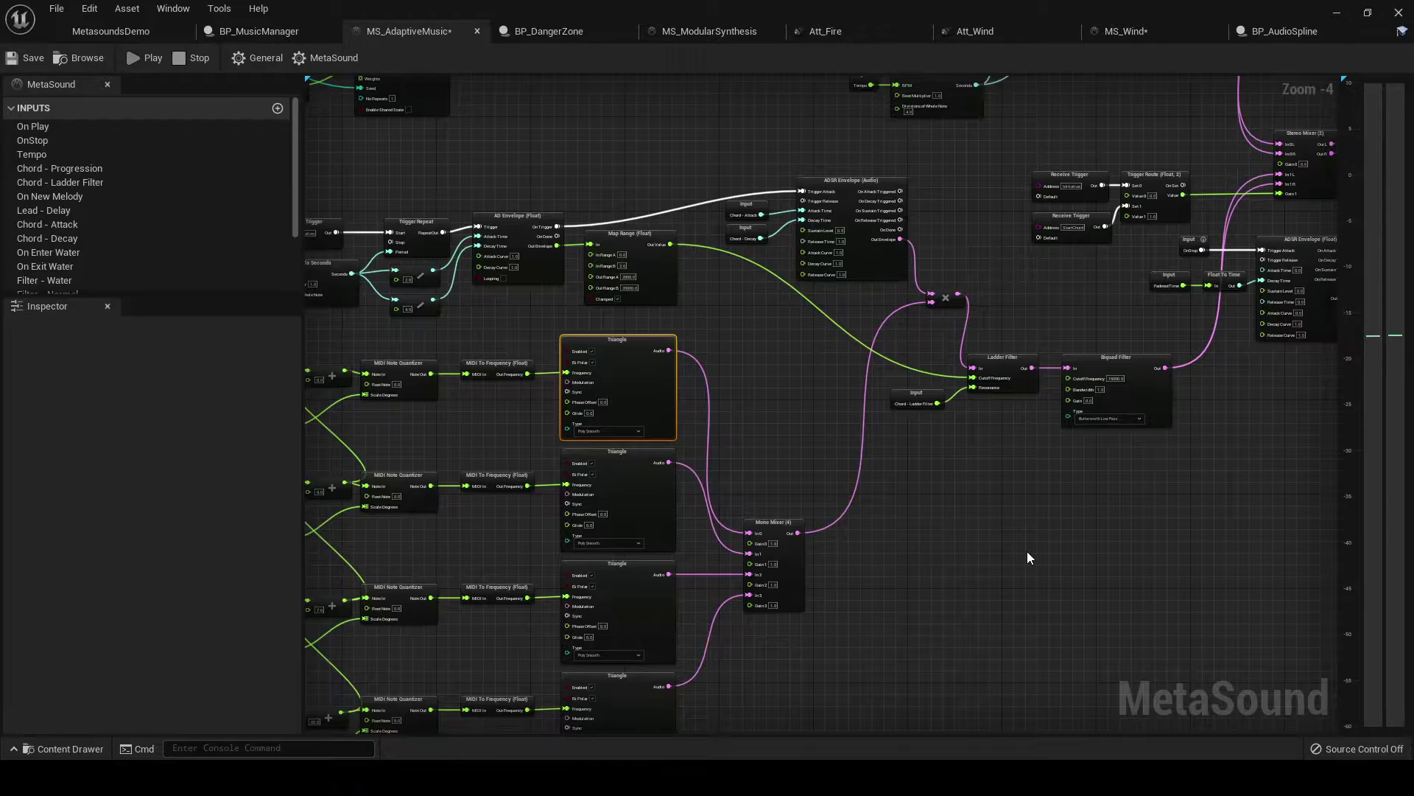
{"action": "right_click_drag", "start_coordinate": [1087, 469], "coordinate": [761, 555]}
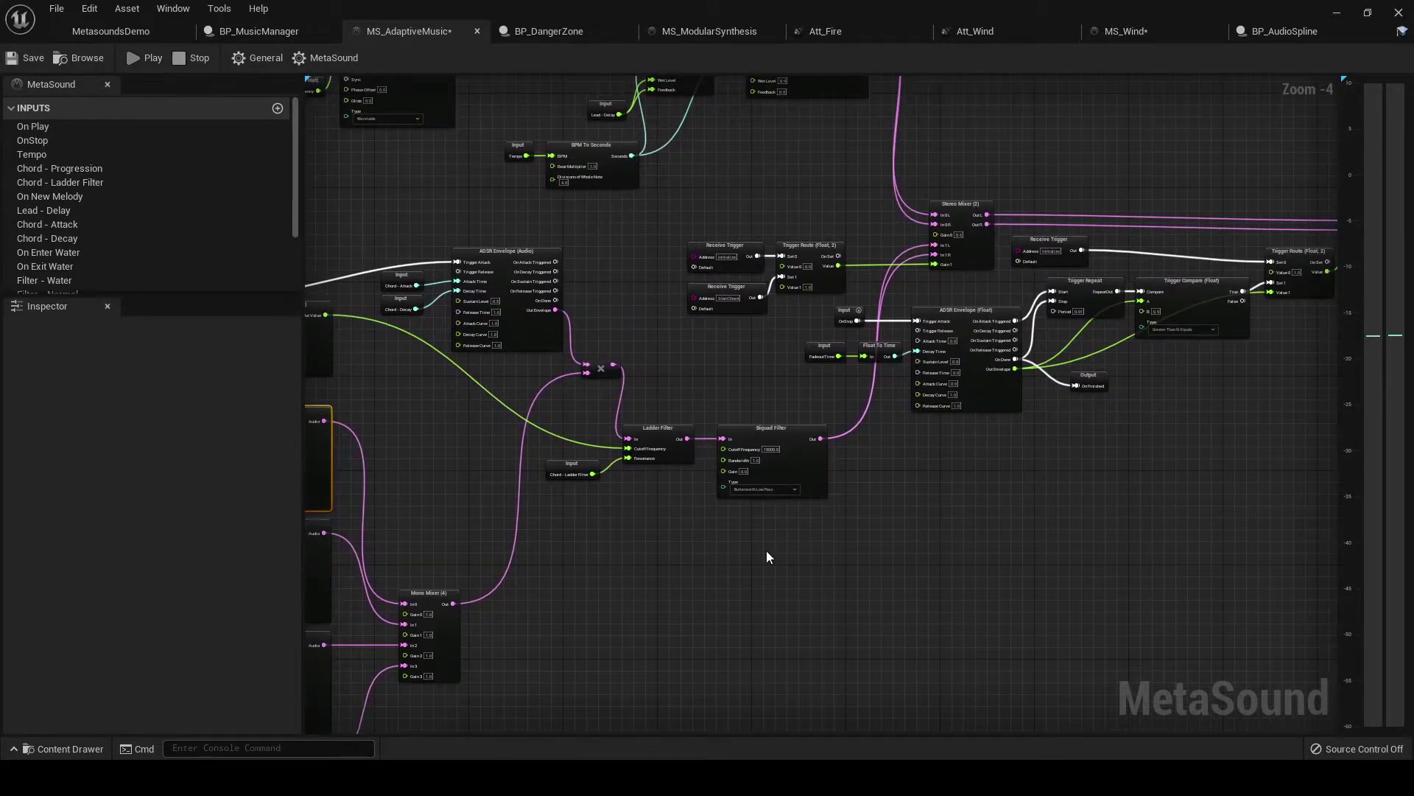
{"action": "right_click_drag", "start_coordinate": [972, 510], "coordinate": [846, 465]}
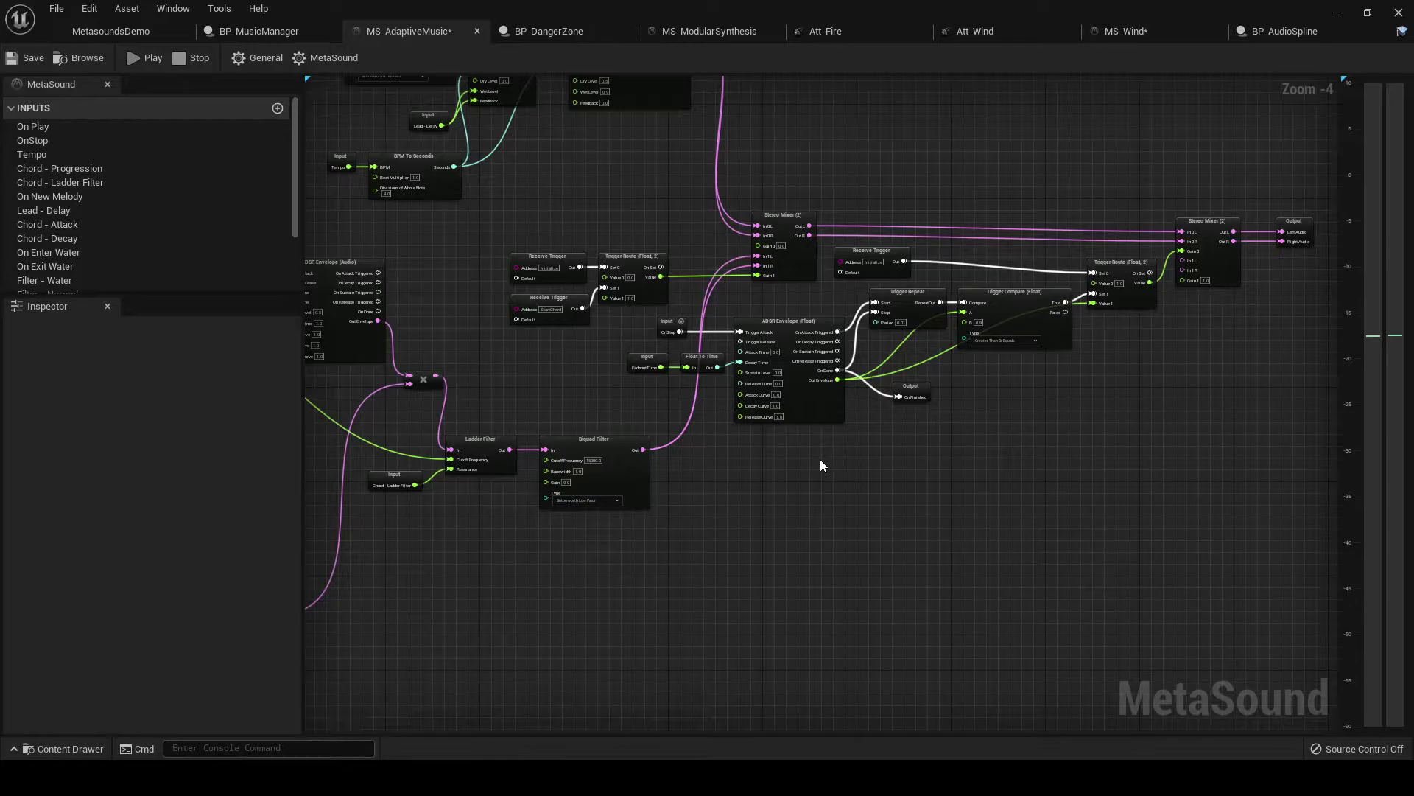
{"action": "right_click_drag", "start_coordinate": [820, 458], "coordinate": [1004, 497]}
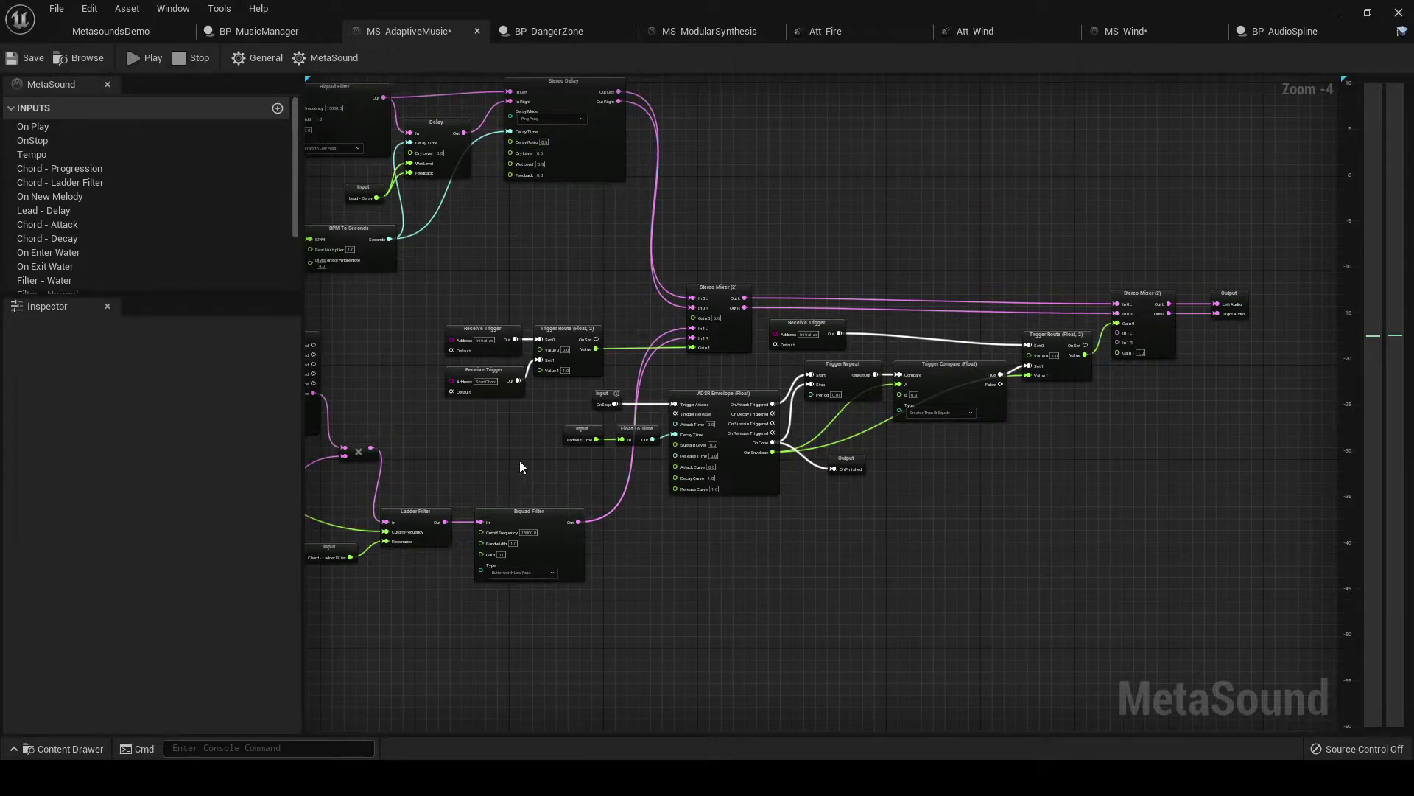
Step: Inspect the OnStop input feeding the ADSR Envelope, then preview the music and simulate the OnStop trigger to test the fade-out
{"action": "scroll", "coordinate": [520, 461], "scroll_direction": "up", "scroll_amount": 3}
{"action": "left_click", "coordinate": [666, 349]}
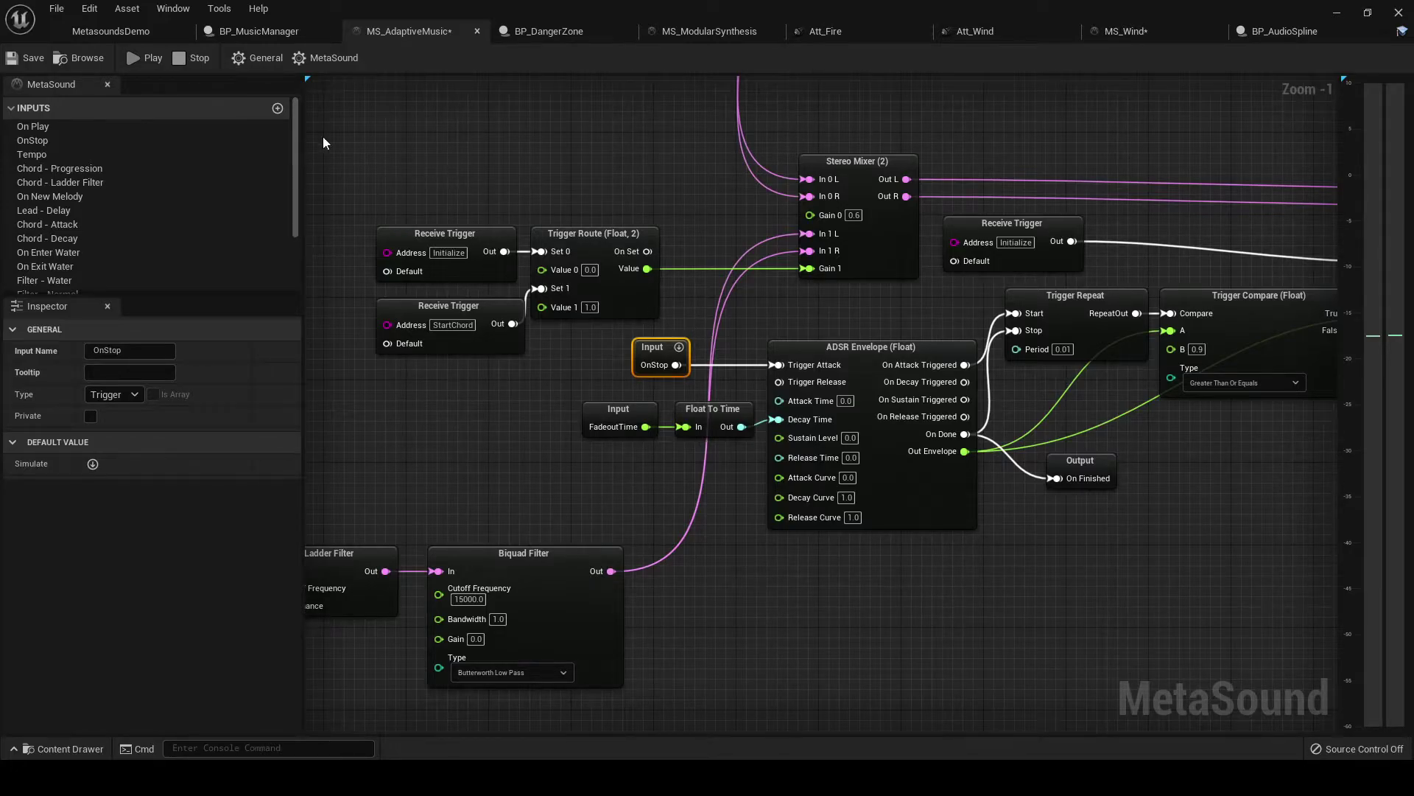
{"action": "left_click", "coordinate": [442, 156]}
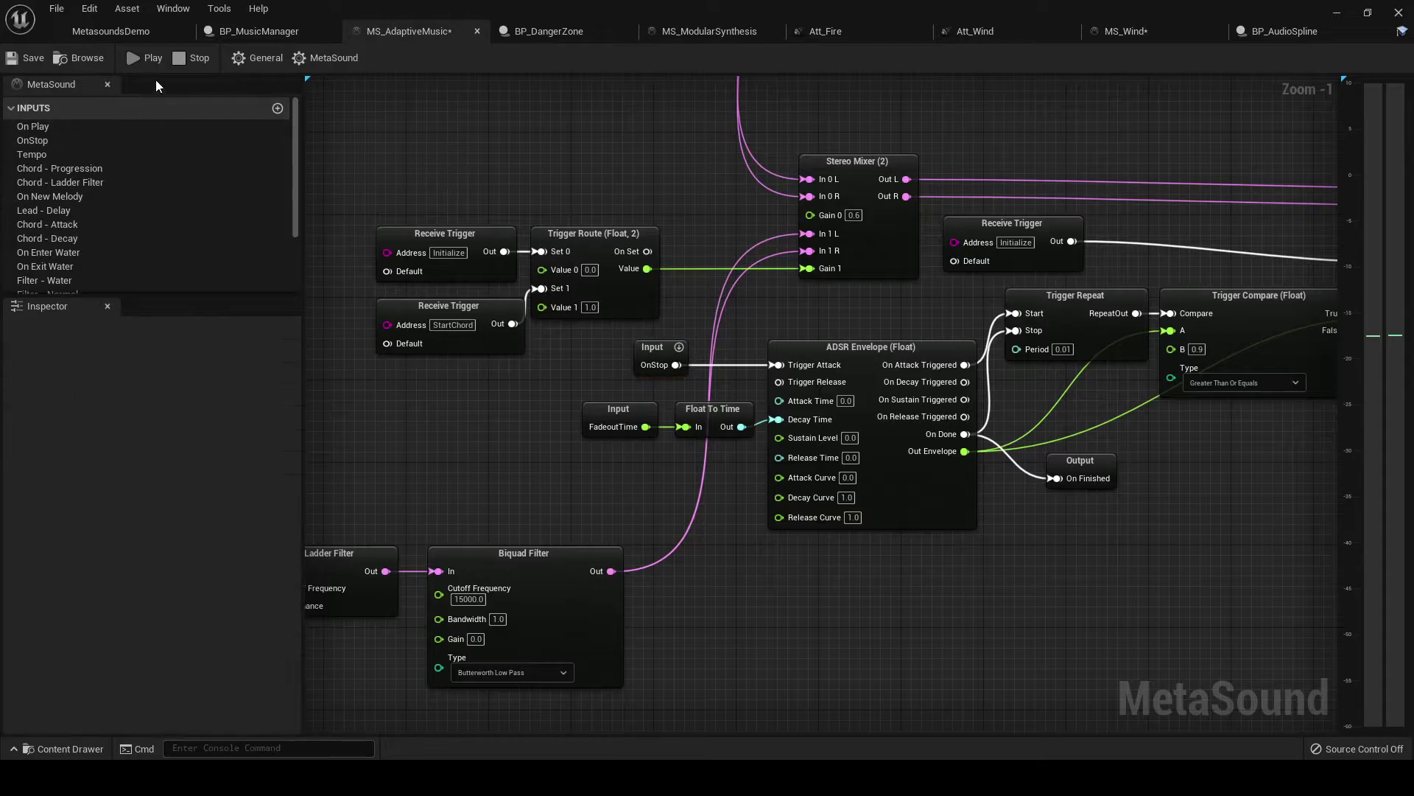
{"action": "left_click", "coordinate": [149, 59]}
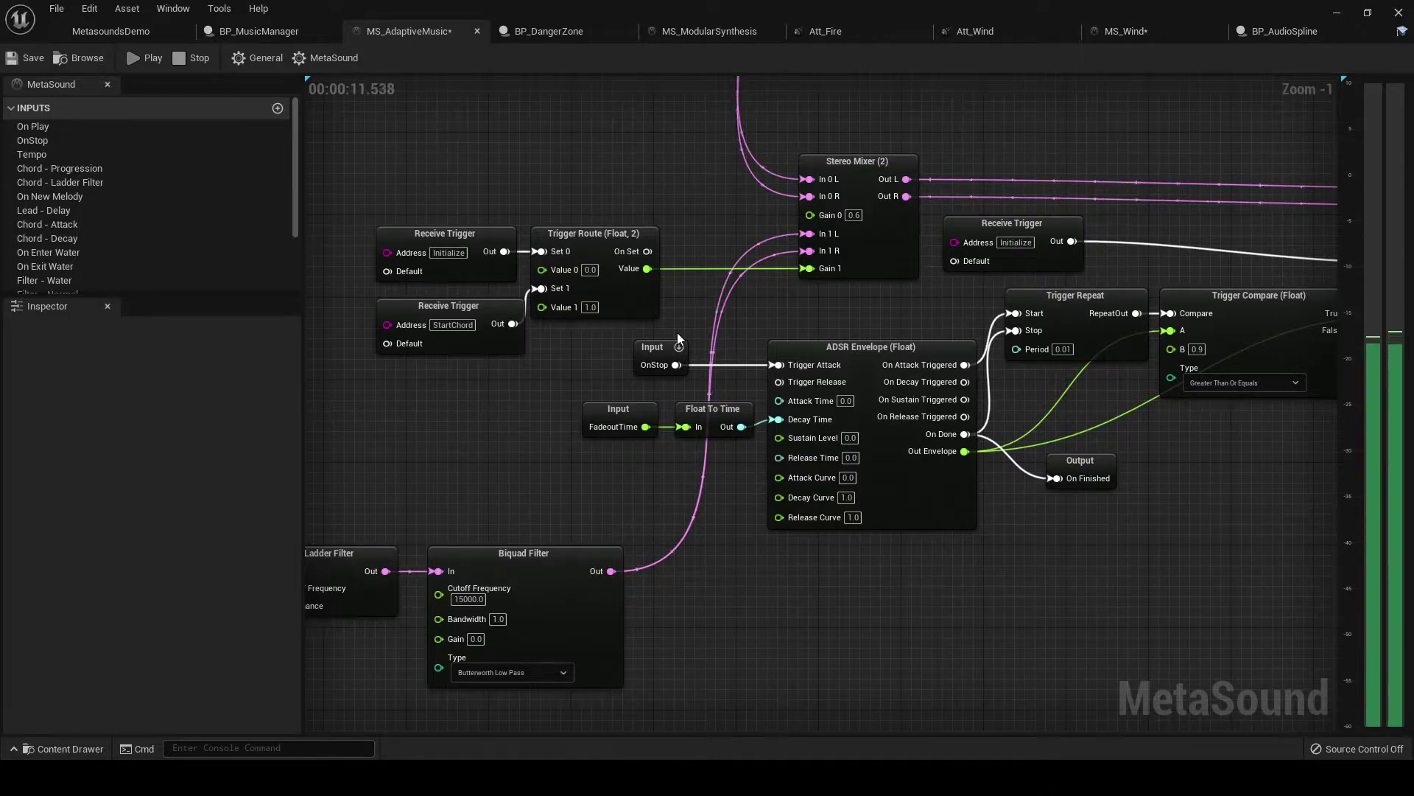
{"action": "left_click", "coordinate": [659, 344]}
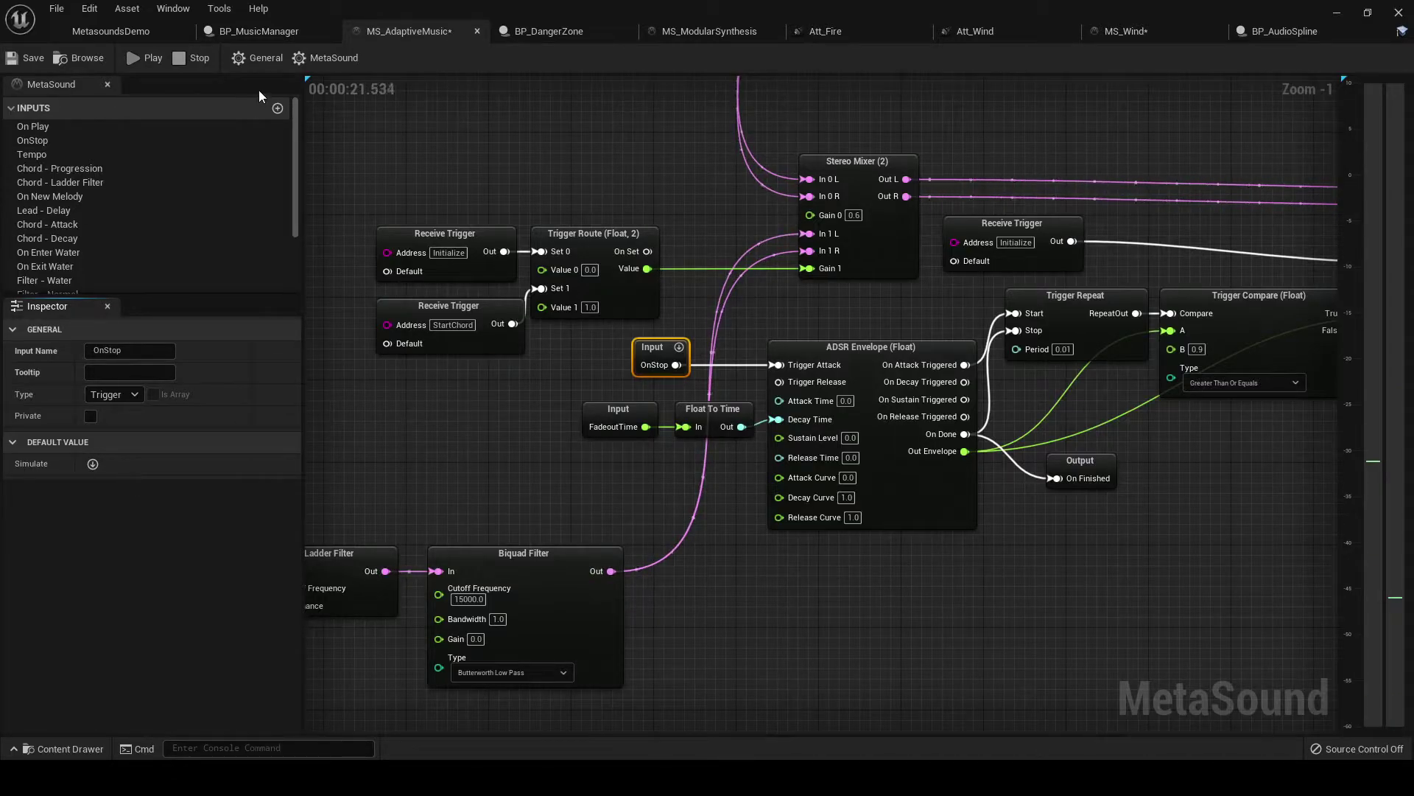
{"action": "left_click", "coordinate": [204, 65]}
Step: Open MS_ModularSynthesis and survey its commented sections, from the final Mono Mixer back to Main Melody, Chords and Triggers
{"action": "left_click", "coordinate": [710, 32]}
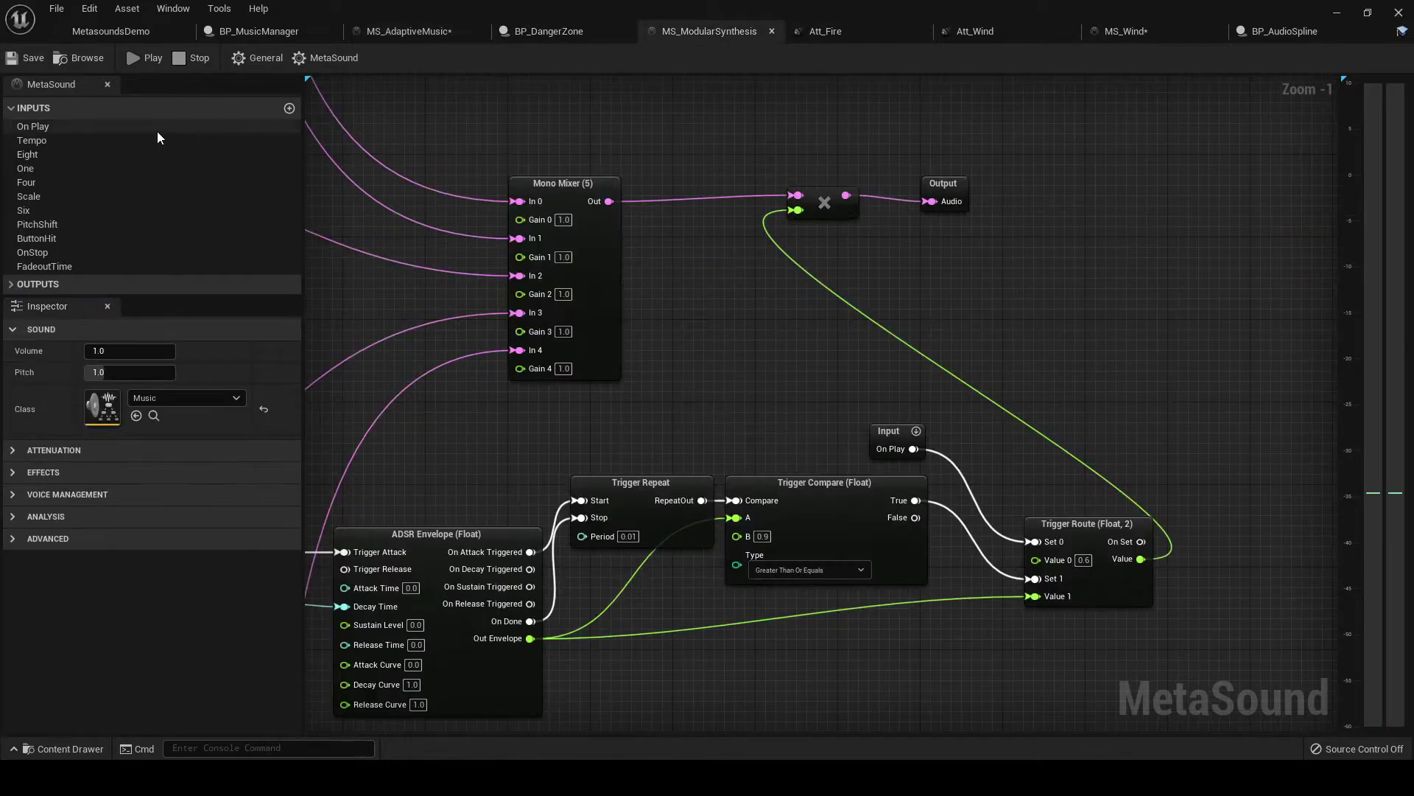
{"action": "scroll", "coordinate": [451, 203], "scroll_direction": "down", "scroll_amount": 1}
{"action": "right_click_drag", "start_coordinate": [449, 211], "coordinate": [727, 333]}
{"action": "scroll", "coordinate": [560, 315], "scroll_direction": "down", "scroll_amount": 1}
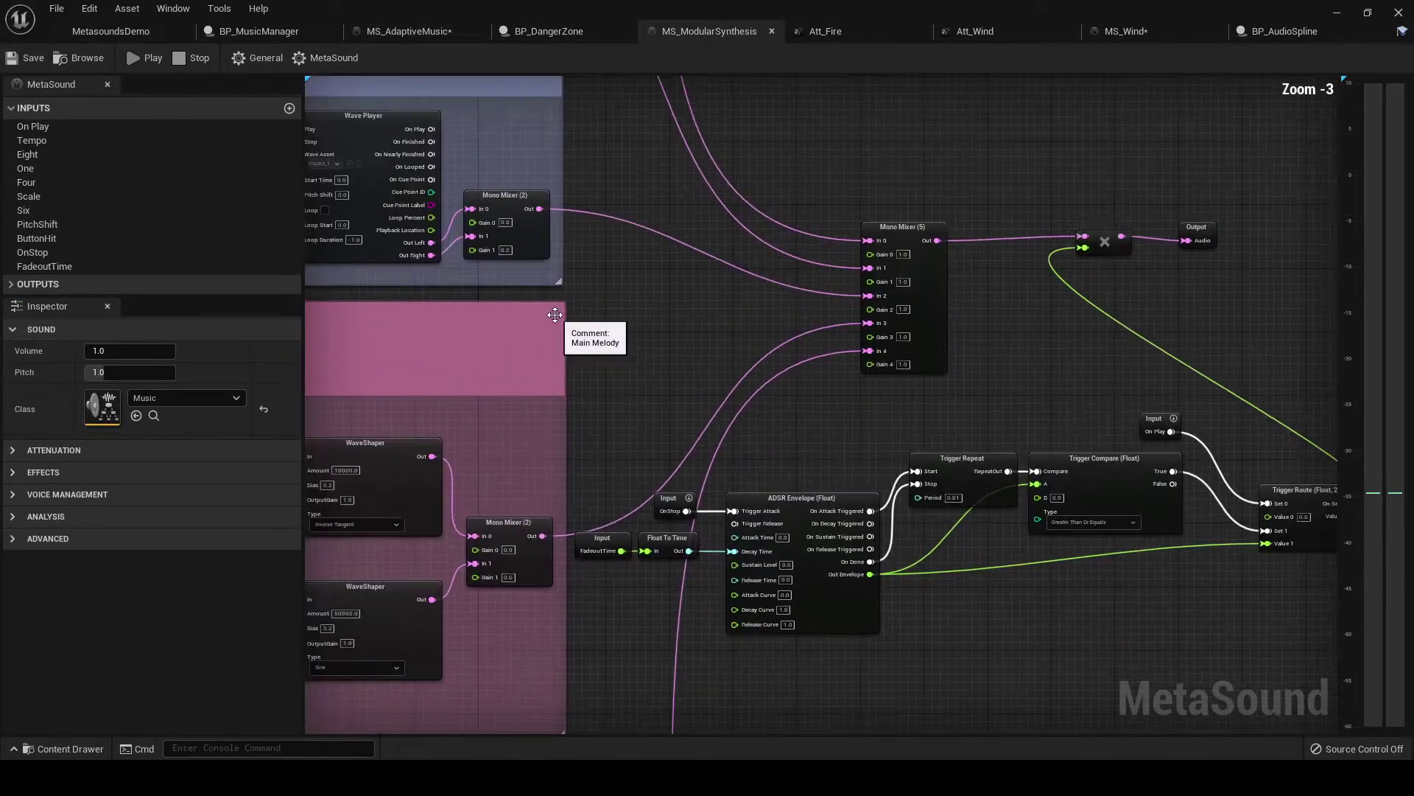
{"action": "right_click_drag", "start_coordinate": [599, 311], "coordinate": [848, 347]}
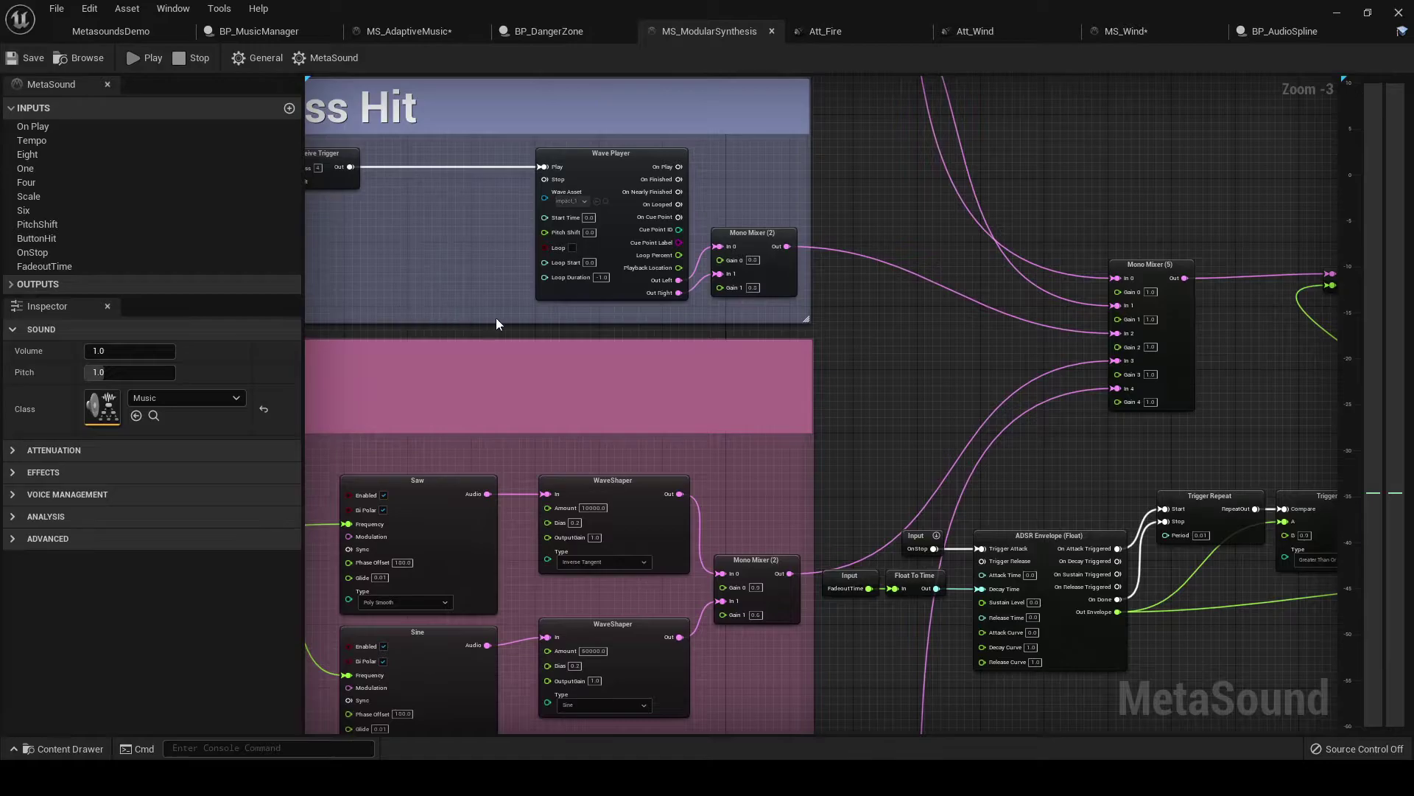
{"action": "scroll", "coordinate": [876, 337], "scroll_direction": "down", "scroll_amount": 2}
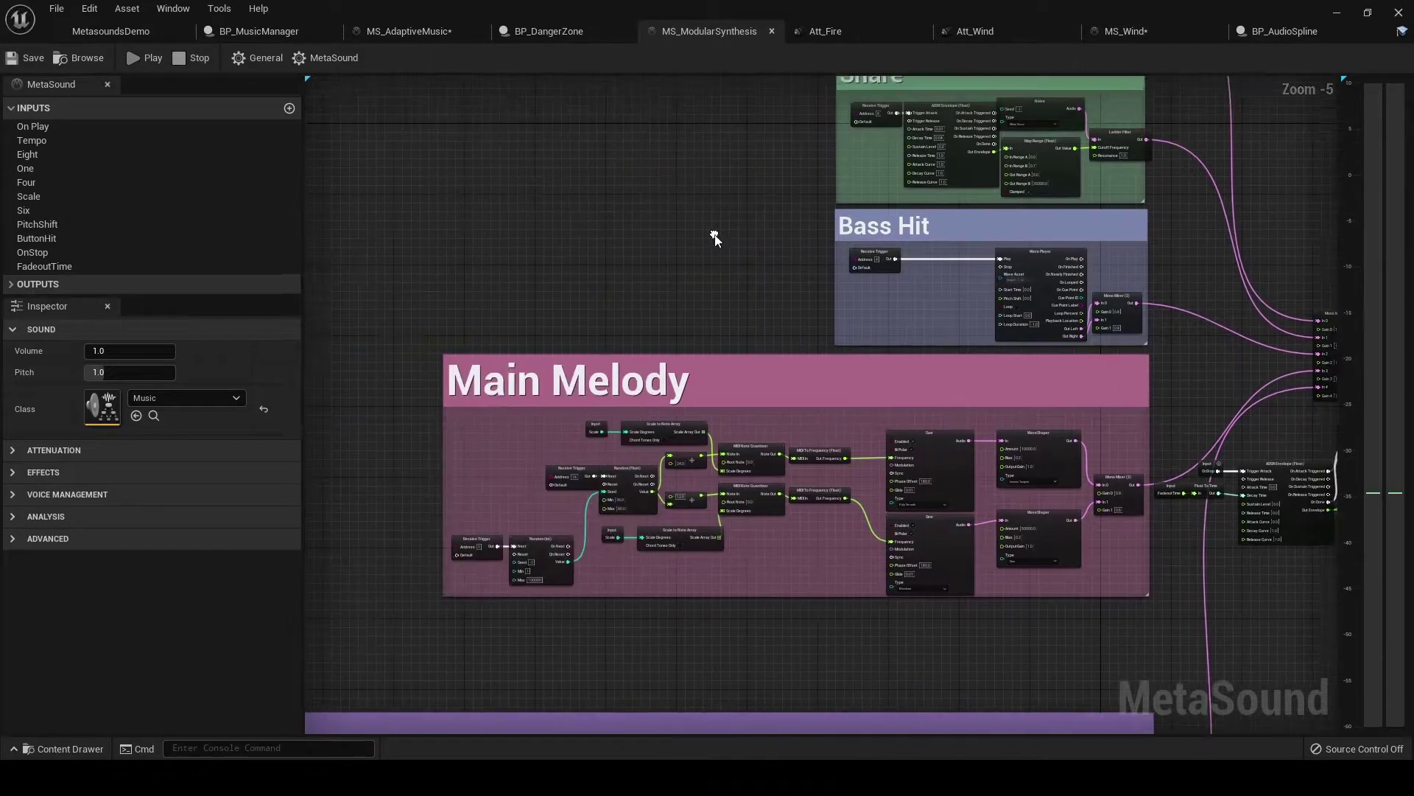
{"action": "scroll", "coordinate": [682, 230], "scroll_direction": "down", "scroll_amount": 2}
{"action": "right_click_drag", "start_coordinate": [595, 254], "coordinate": [815, 277]}
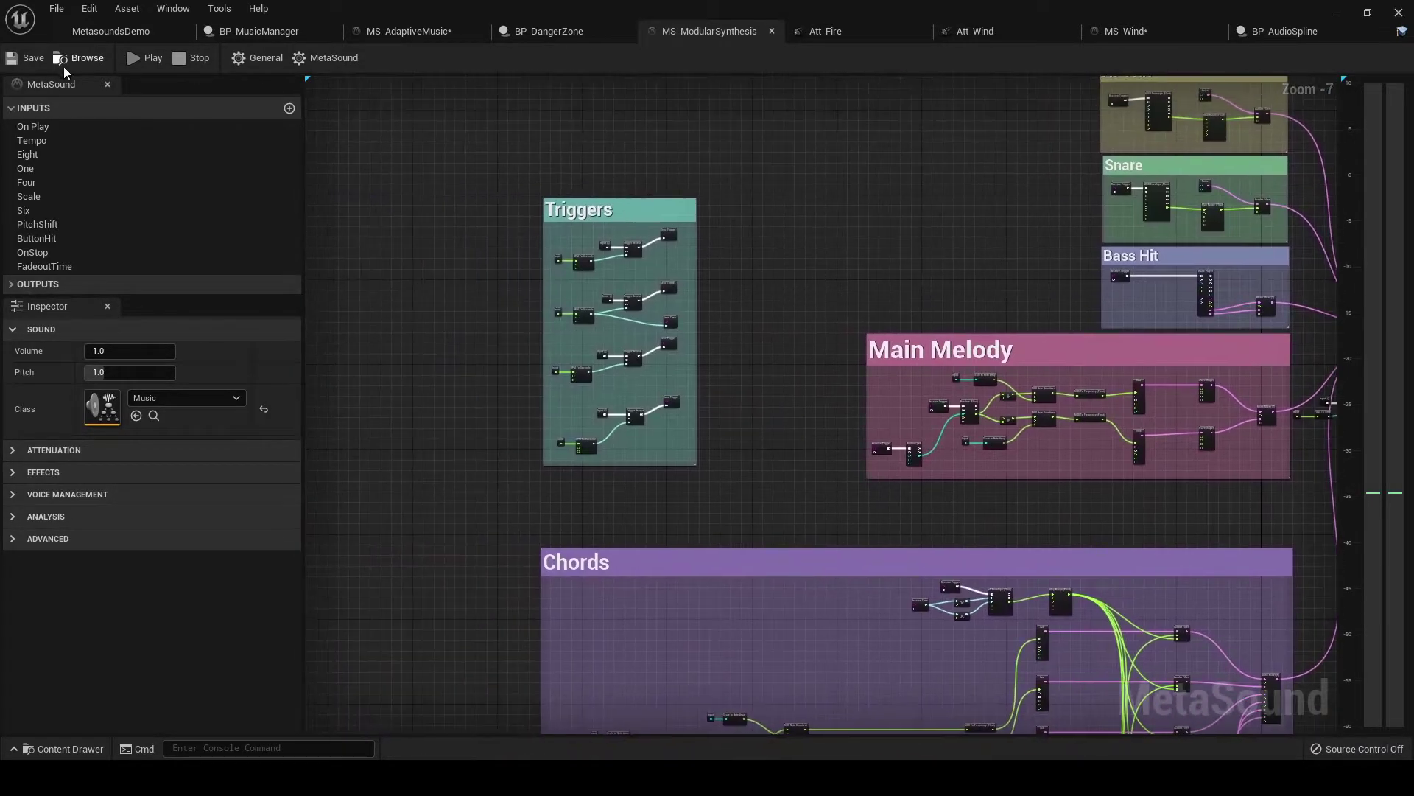
Step: Examine how the Triggers section builds its tempo-based BPM To Seconds, Trigger Repeat and Send Trigger chains
{"action": "scroll", "coordinate": [440, 206], "scroll_direction": "up", "scroll_amount": 2}
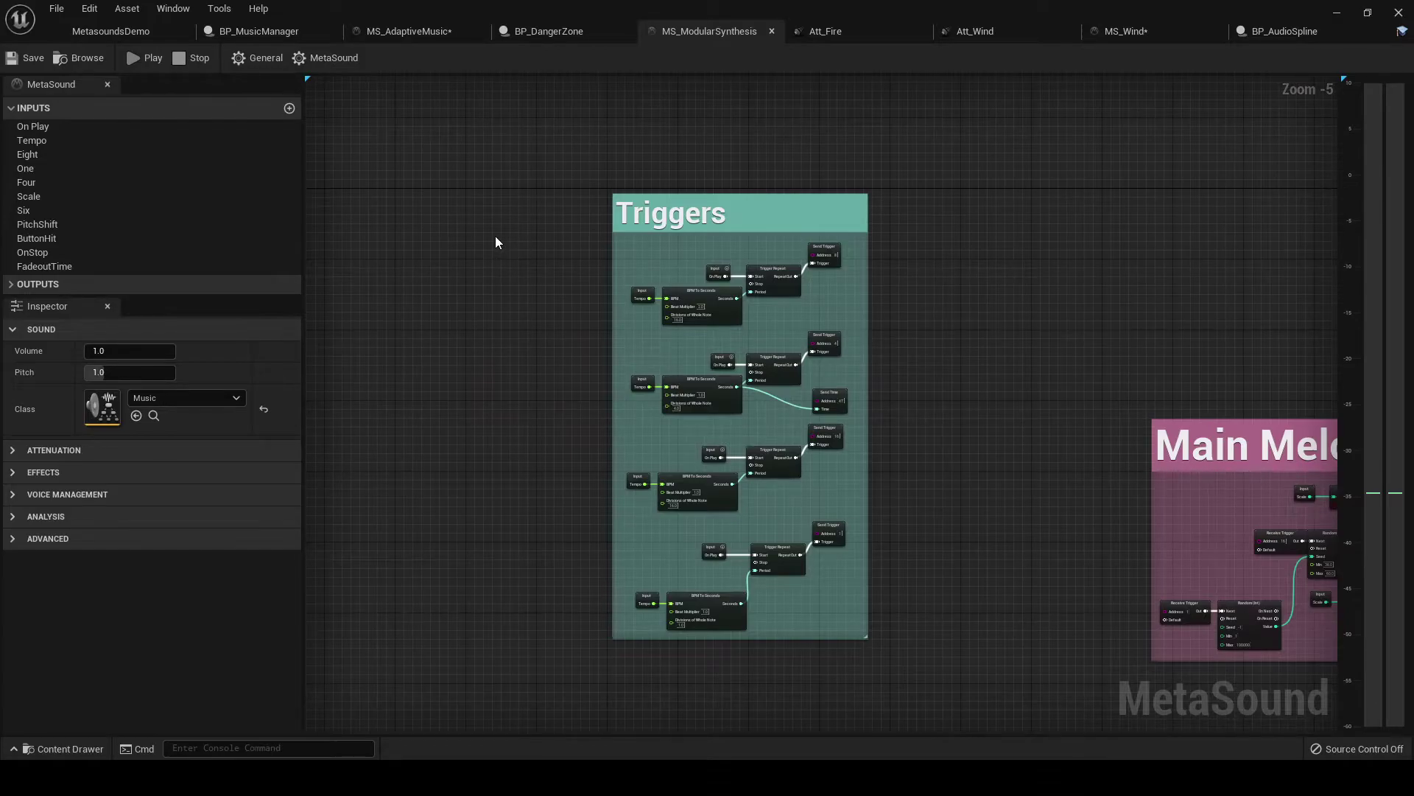
{"action": "scroll", "coordinate": [495, 241], "scroll_direction": "up", "scroll_amount": 1}
{"action": "right_click_drag", "start_coordinate": [577, 290], "coordinate": [299, 218]}
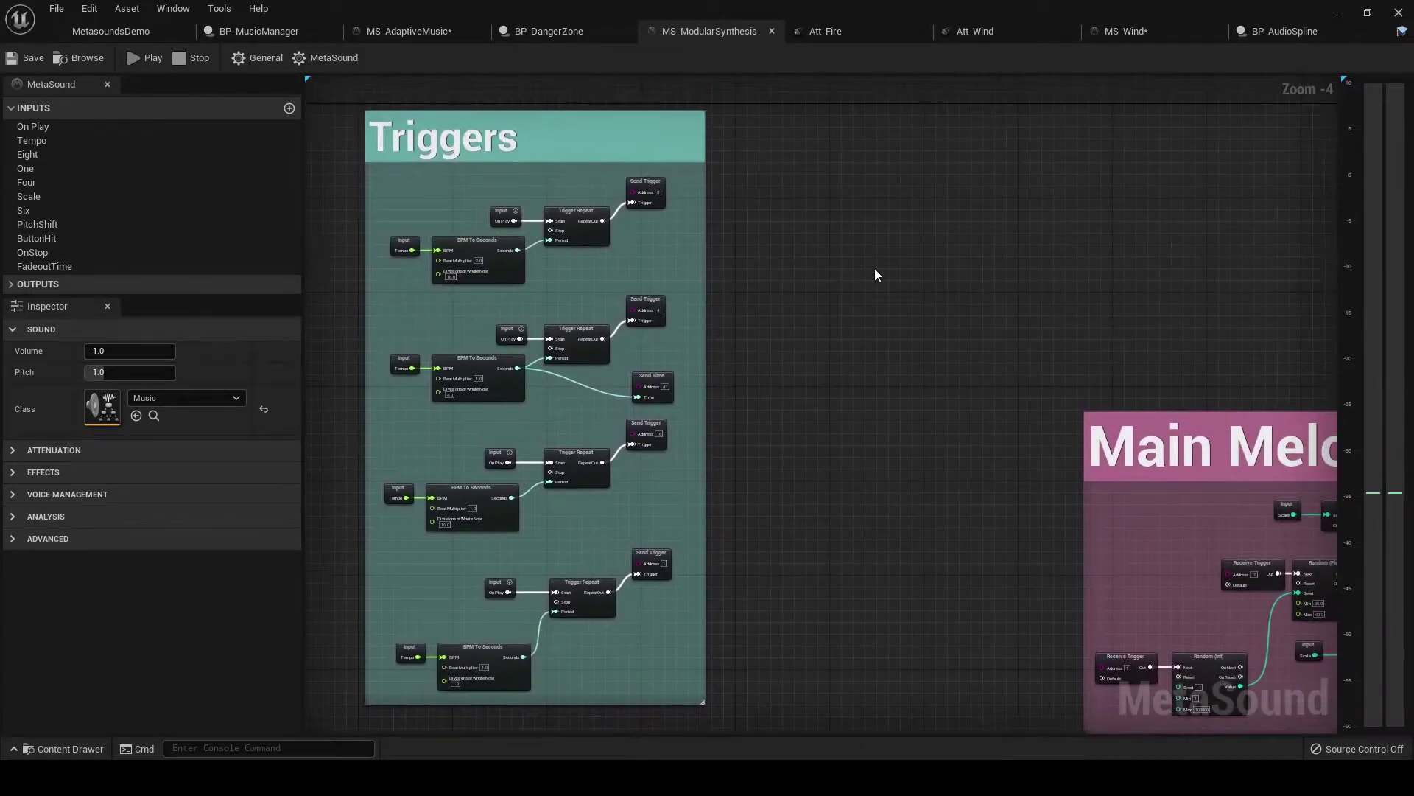
{"action": "right_click_drag", "start_coordinate": [876, 274], "coordinate": [1024, 272]}
{"action": "scroll", "coordinate": [966, 290], "scroll_direction": "up", "scroll_amount": 1}
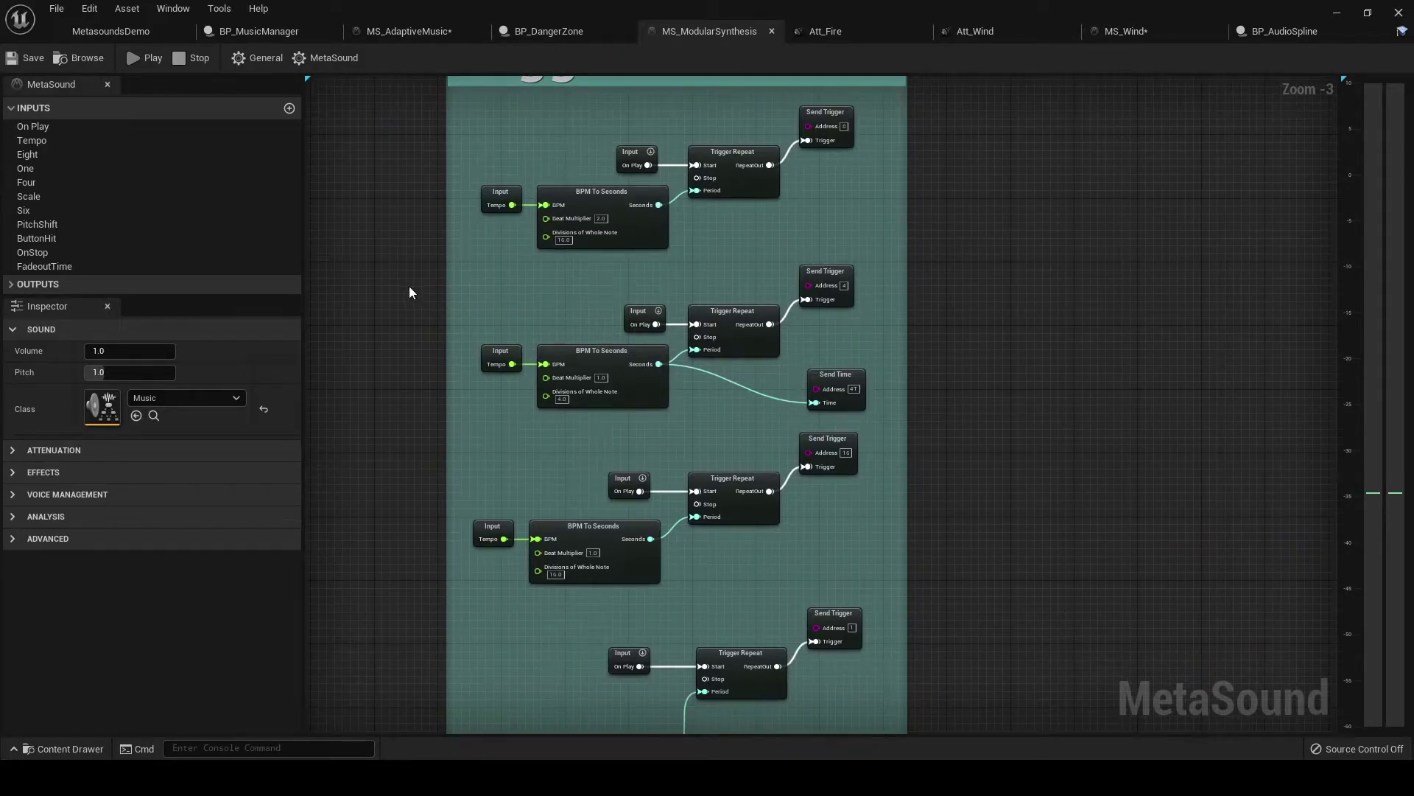
{"action": "right_click_drag", "start_coordinate": [410, 292], "coordinate": [426, 471]}
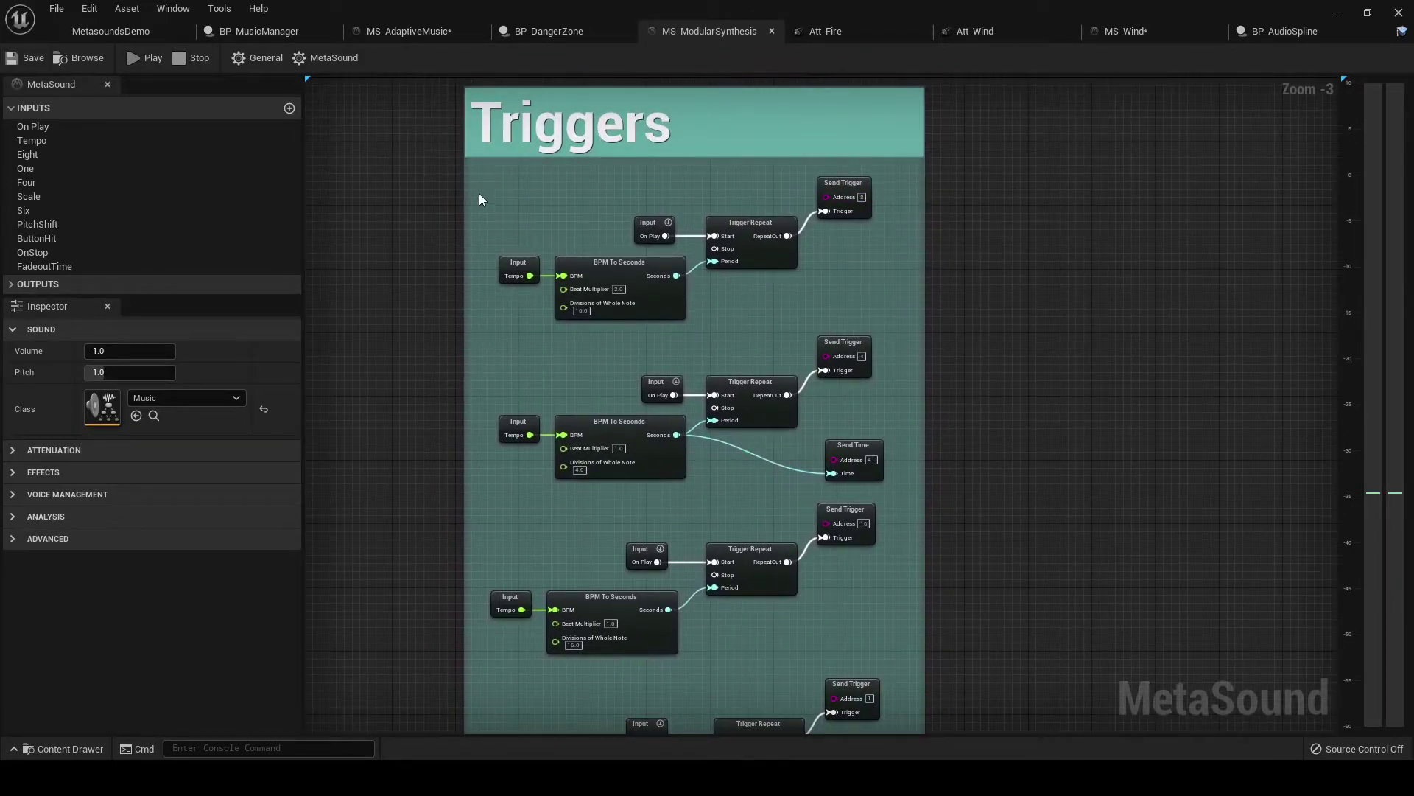
Step: Highlight each of the four trigger chains in the Triggers section in turn, and clear the selection
{"action": "left_click_drag", "start_coordinate": [487, 187], "coordinate": [869, 321]}
{"action": "left_click_drag", "start_coordinate": [491, 336], "coordinate": [818, 479]}
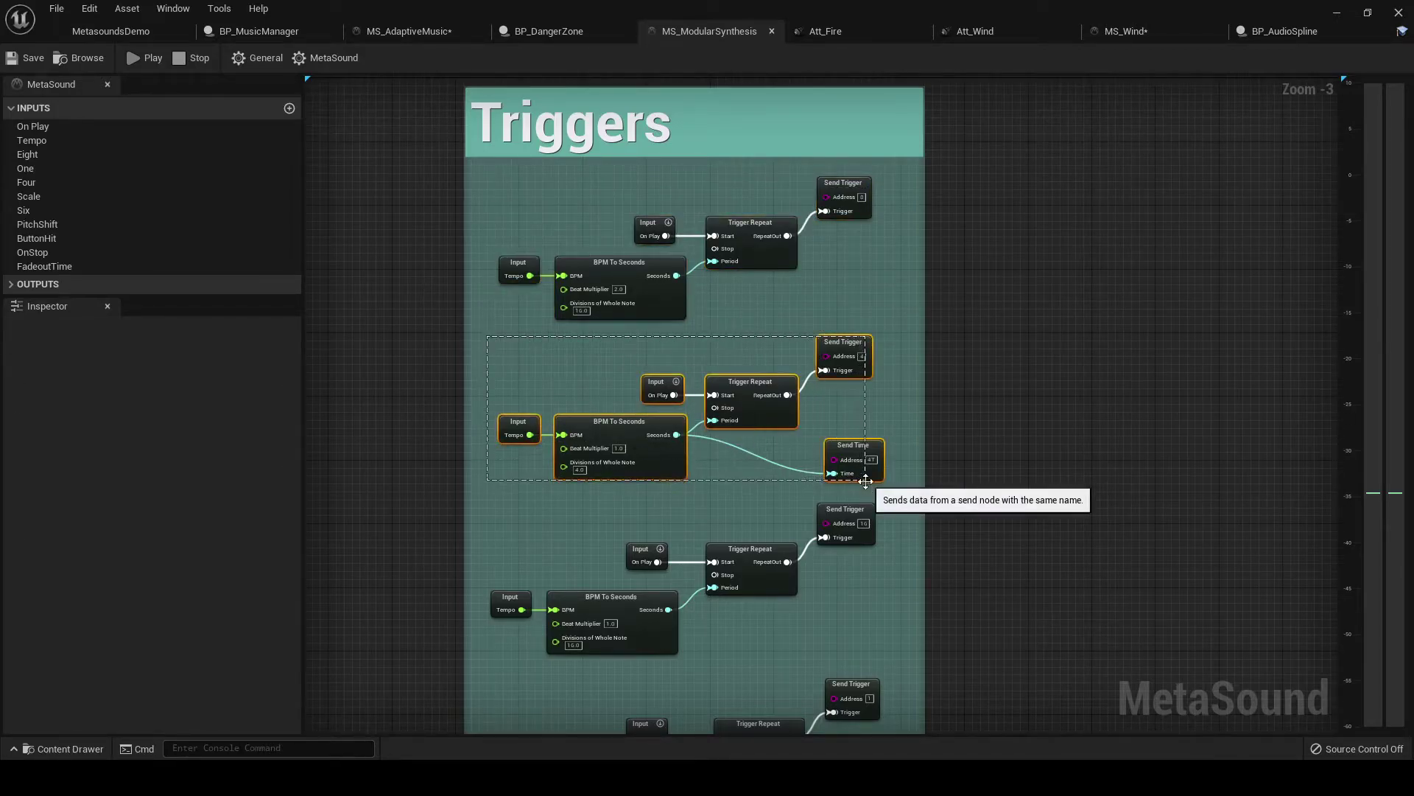
{"action": "right_click_drag", "start_coordinate": [495, 516], "coordinate": [467, 400]}
{"action": "left_click_drag", "start_coordinate": [467, 400], "coordinate": [825, 520]}
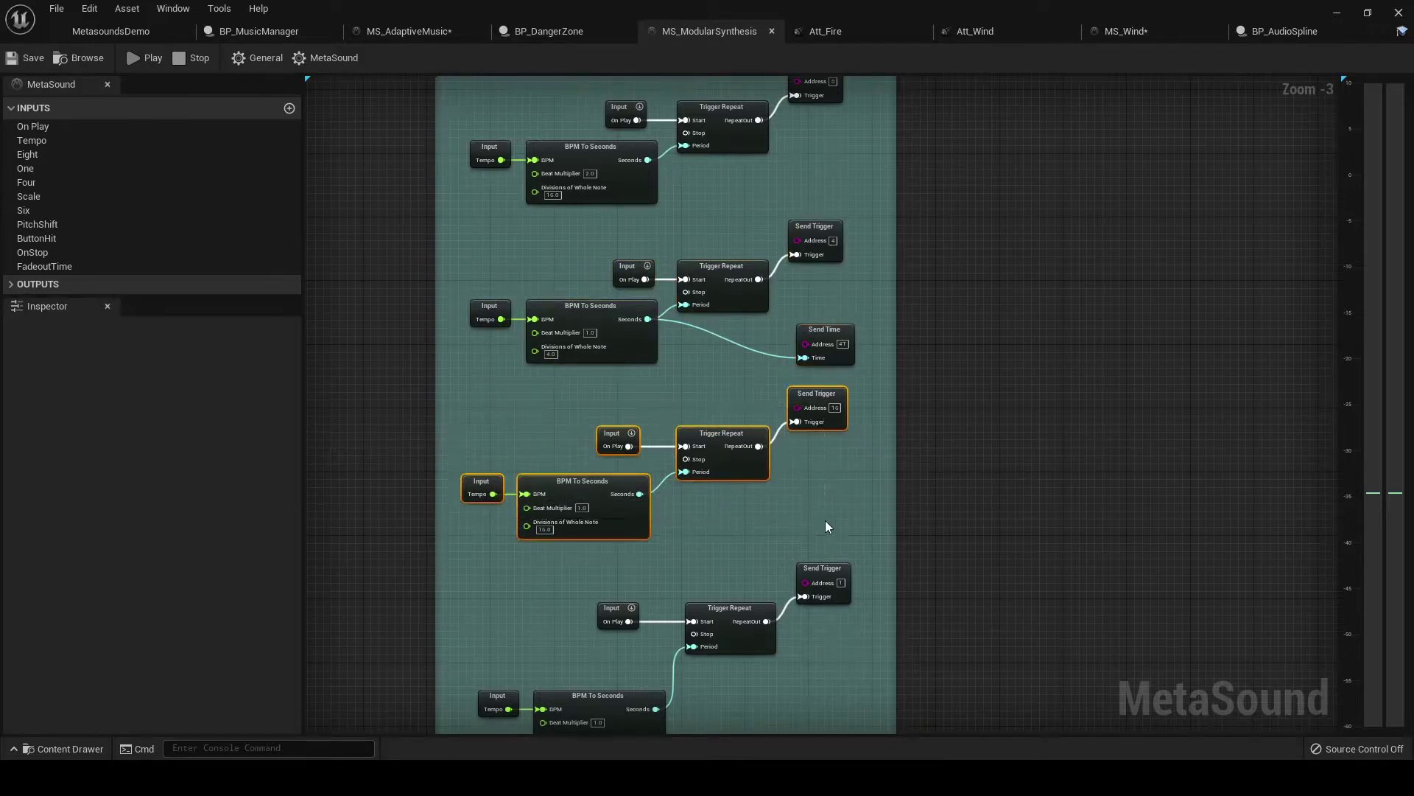
{"action": "right_click_drag", "start_coordinate": [489, 599], "coordinate": [496, 451]}
{"action": "left_click_drag", "start_coordinate": [496, 451], "coordinate": [816, 620]}
{"action": "left_click", "coordinate": [1065, 480]}
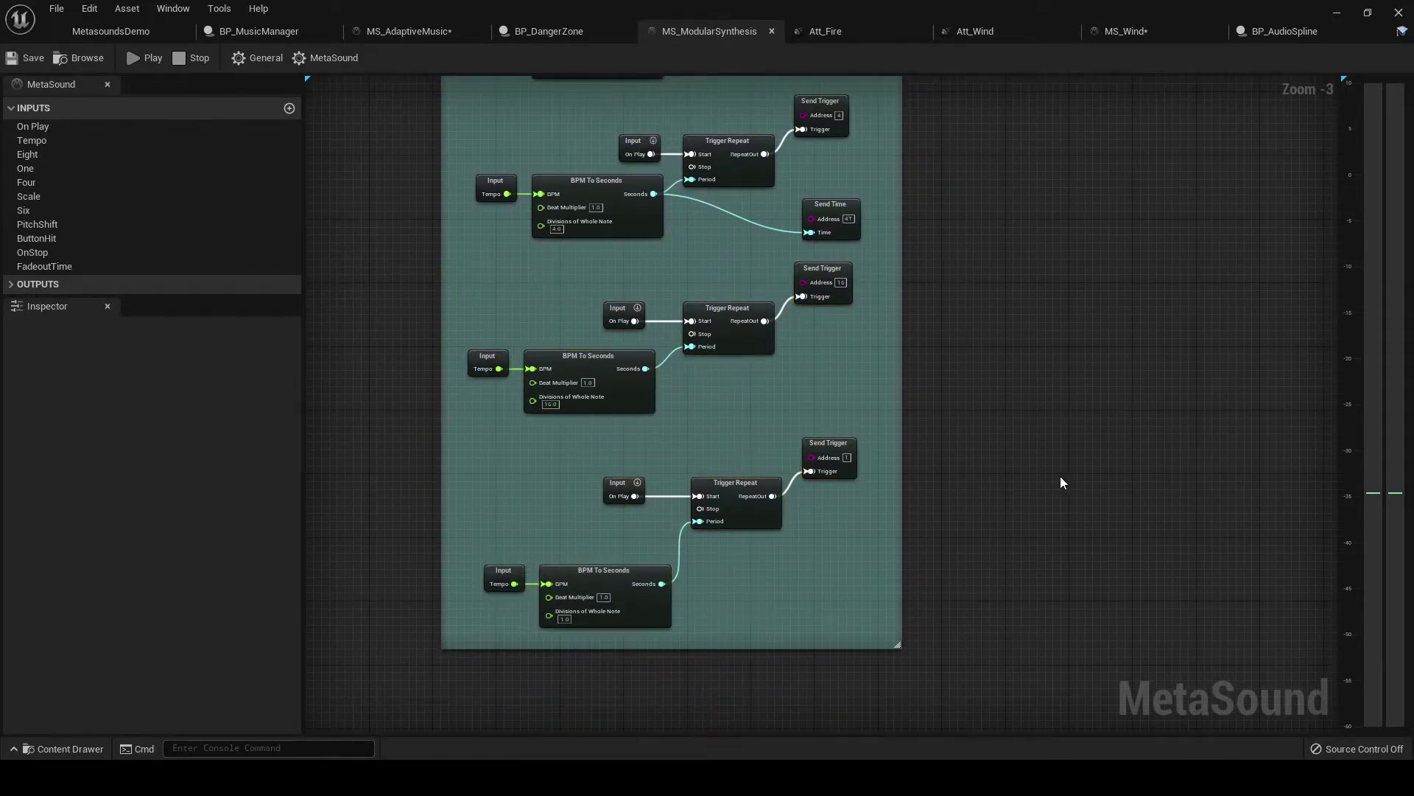
Step: Examine the Hi-Hat, Snare and Bass Hit sections, highlighting the Receive Trigger node that starts each one
{"action": "right_click_drag", "start_coordinate": [1028, 454], "coordinate": [841, 503]}
{"action": "scroll", "coordinate": [828, 461], "scroll_direction": "down", "scroll_amount": 1}
{"action": "right_click_drag", "start_coordinate": [845, 404], "coordinate": [612, 494]}
{"action": "right_click_drag", "start_coordinate": [859, 297], "coordinate": [710, 175]}
{"action": "scroll", "coordinate": [709, 180], "scroll_direction": "up", "scroll_amount": 3}
{"action": "right_click_drag", "start_coordinate": [854, 235], "coordinate": [621, 241]}
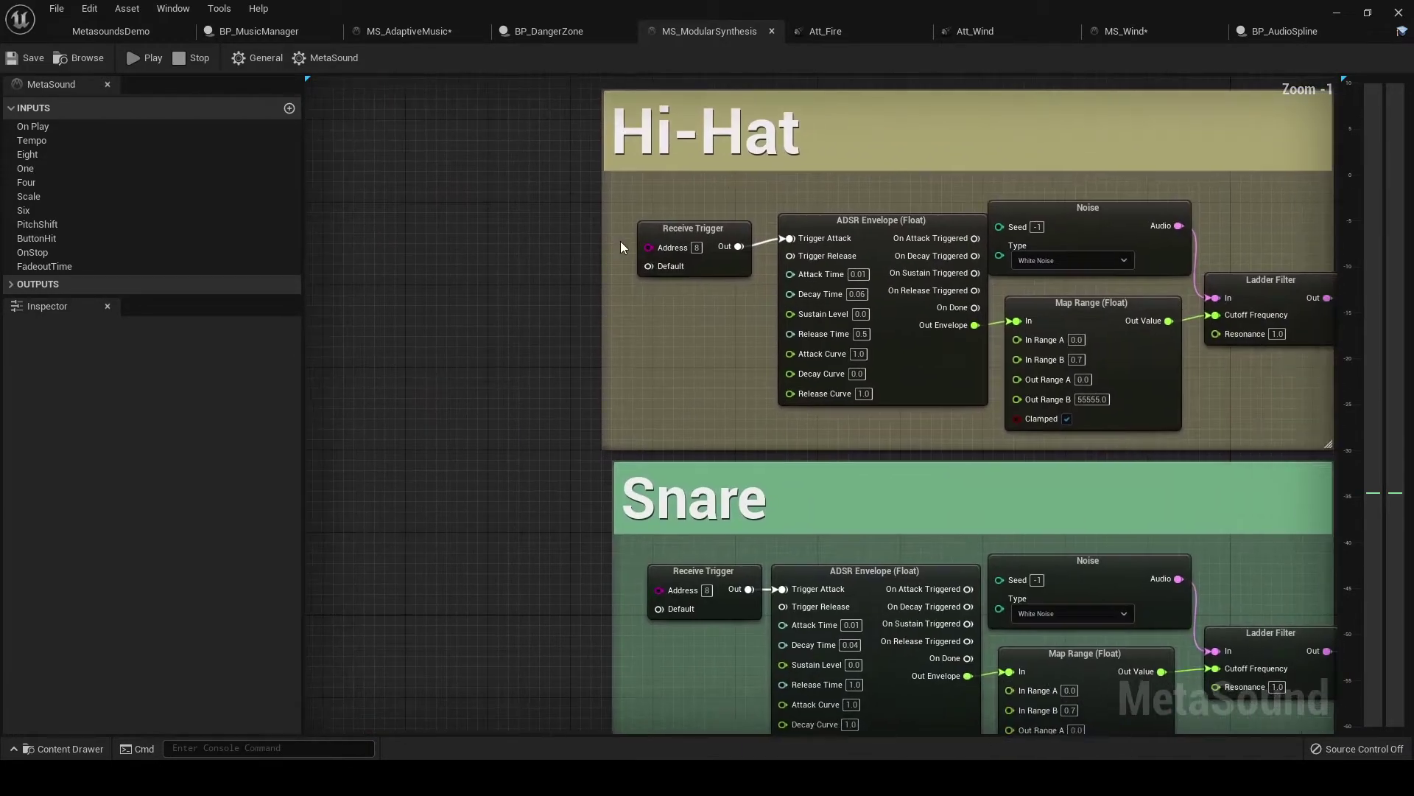
{"action": "left_click_drag", "start_coordinate": [625, 199], "coordinate": [774, 325]}
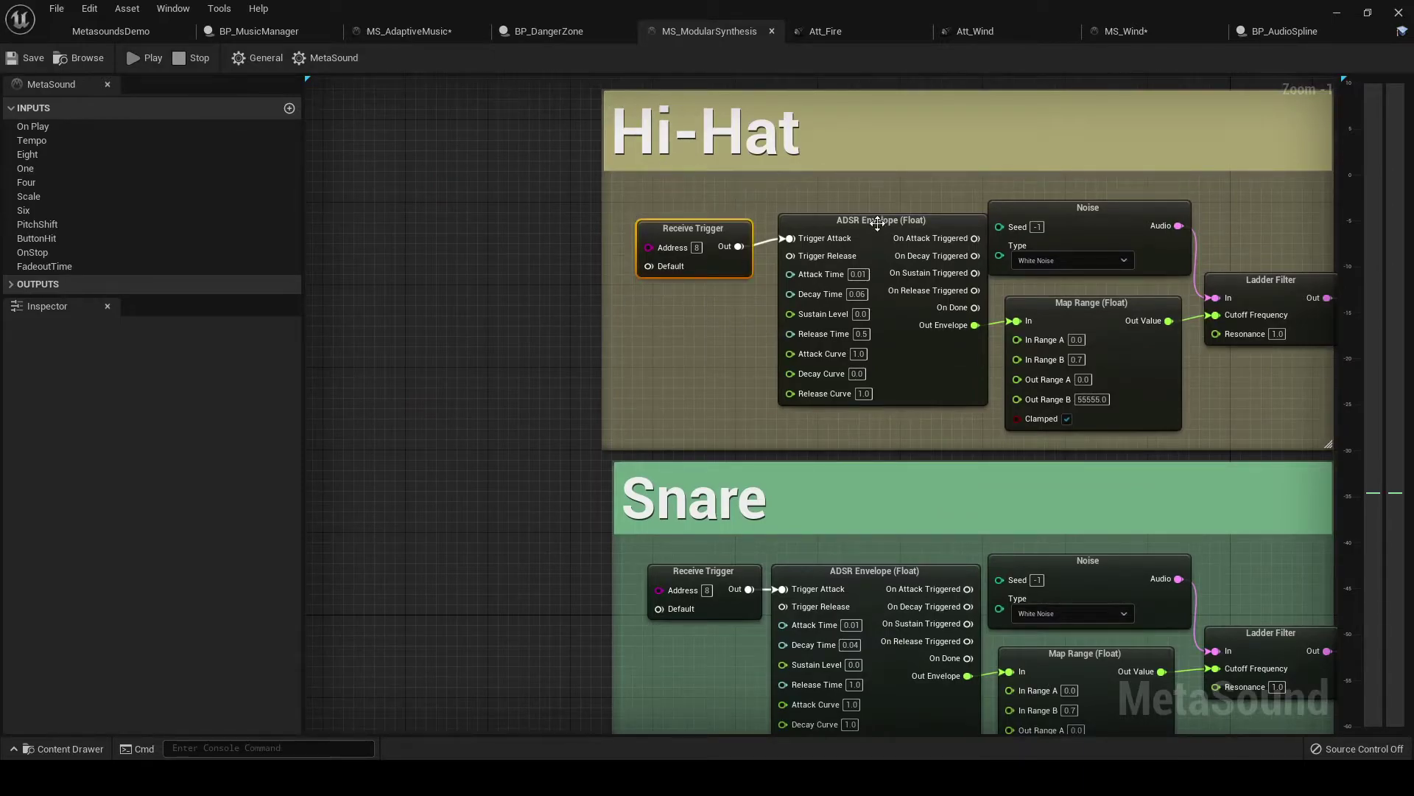
{"action": "right_click_drag", "start_coordinate": [409, 426], "coordinate": [413, 312]}
{"action": "left_click_drag", "start_coordinate": [645, 440], "coordinate": [740, 517]}
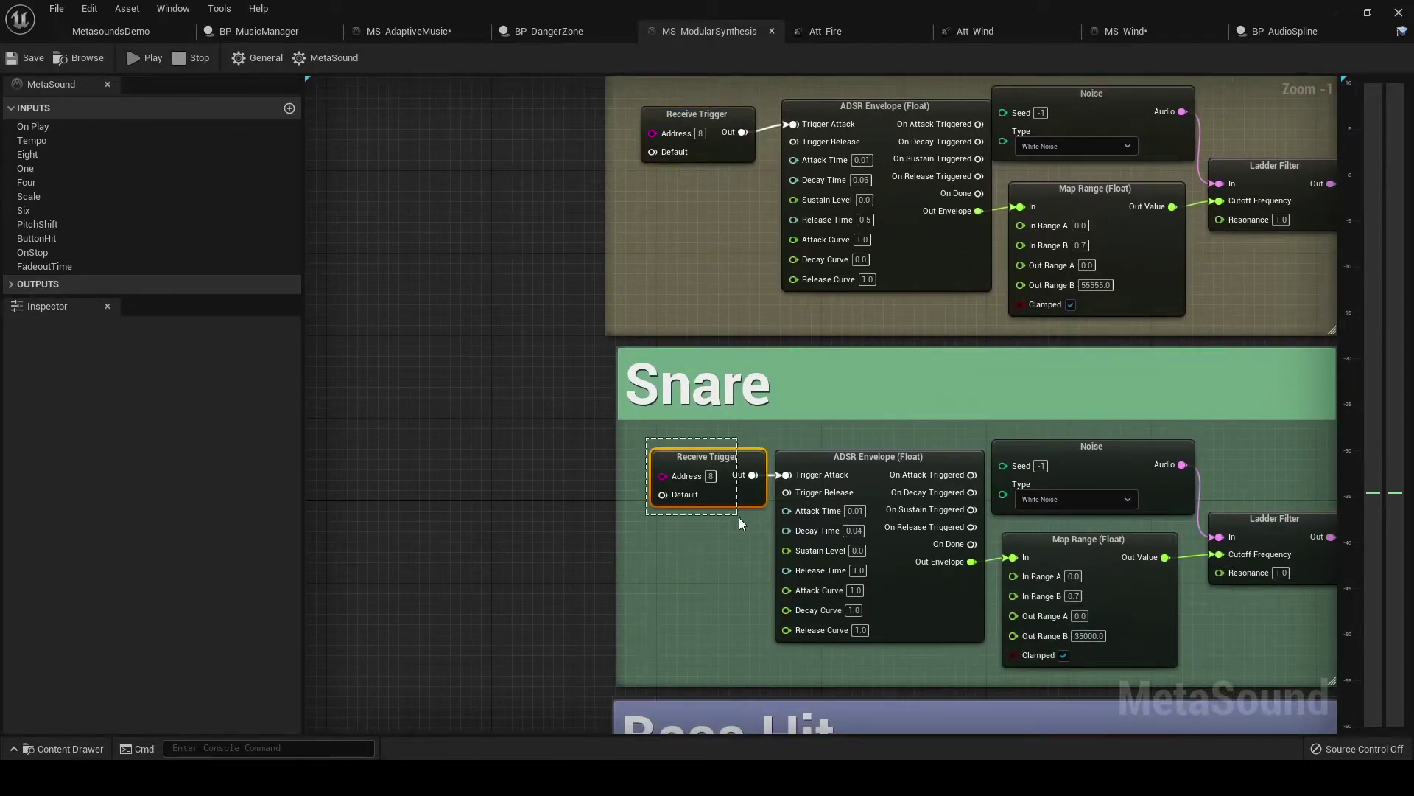
{"action": "right_click_drag", "start_coordinate": [548, 510], "coordinate": [578, 214]}
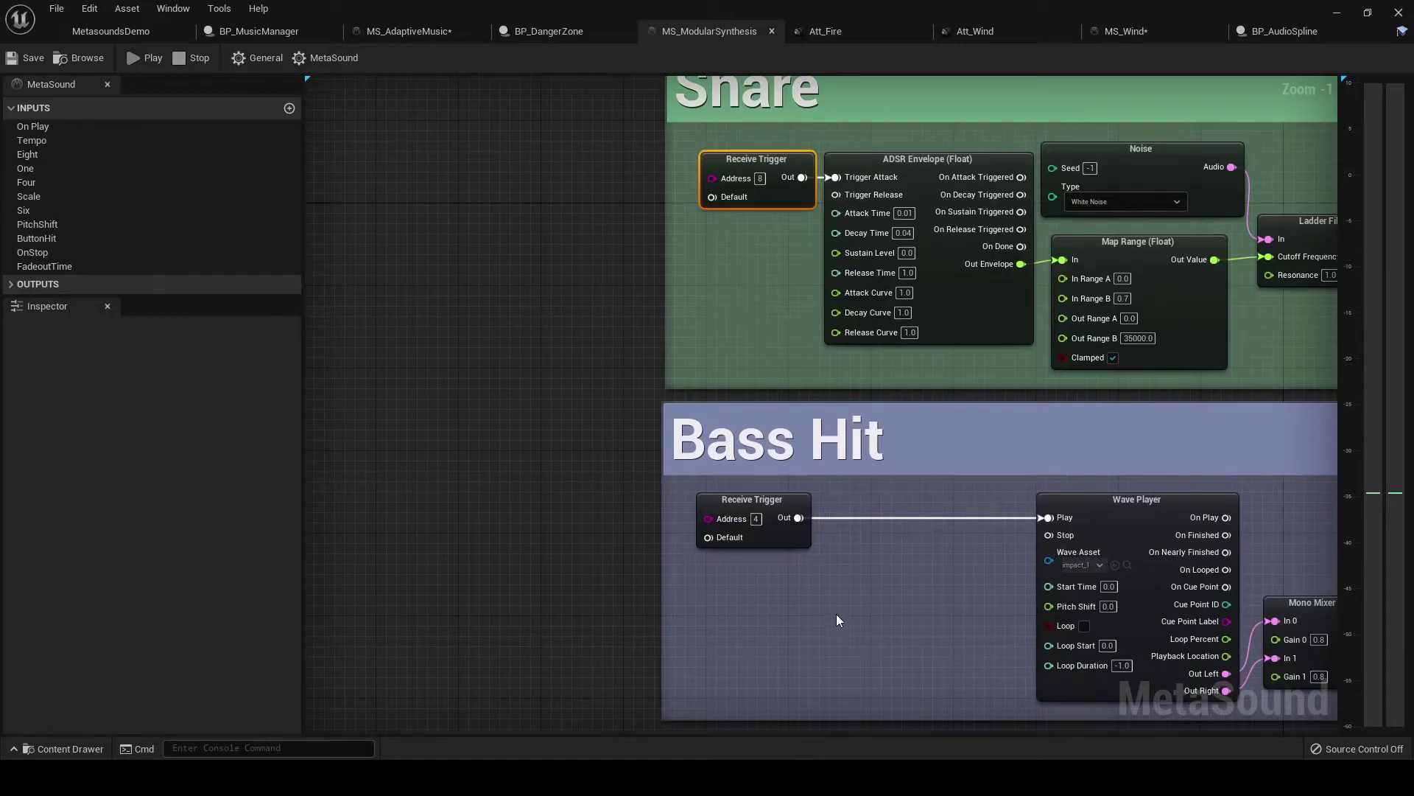
{"action": "left_click_drag", "start_coordinate": [837, 613], "coordinate": [648, 441]}
Step: Examine the Main Melody section's Receive Trigger and Random nodes and the quantizer chains leading to its oscillators
{"action": "right_click_drag", "start_coordinate": [508, 656], "coordinate": [490, 381]}
{"action": "right_click_drag", "start_coordinate": [410, 288], "coordinate": [725, 160]}
{"action": "right_click_drag", "start_coordinate": [398, 243], "coordinate": [725, 177]}
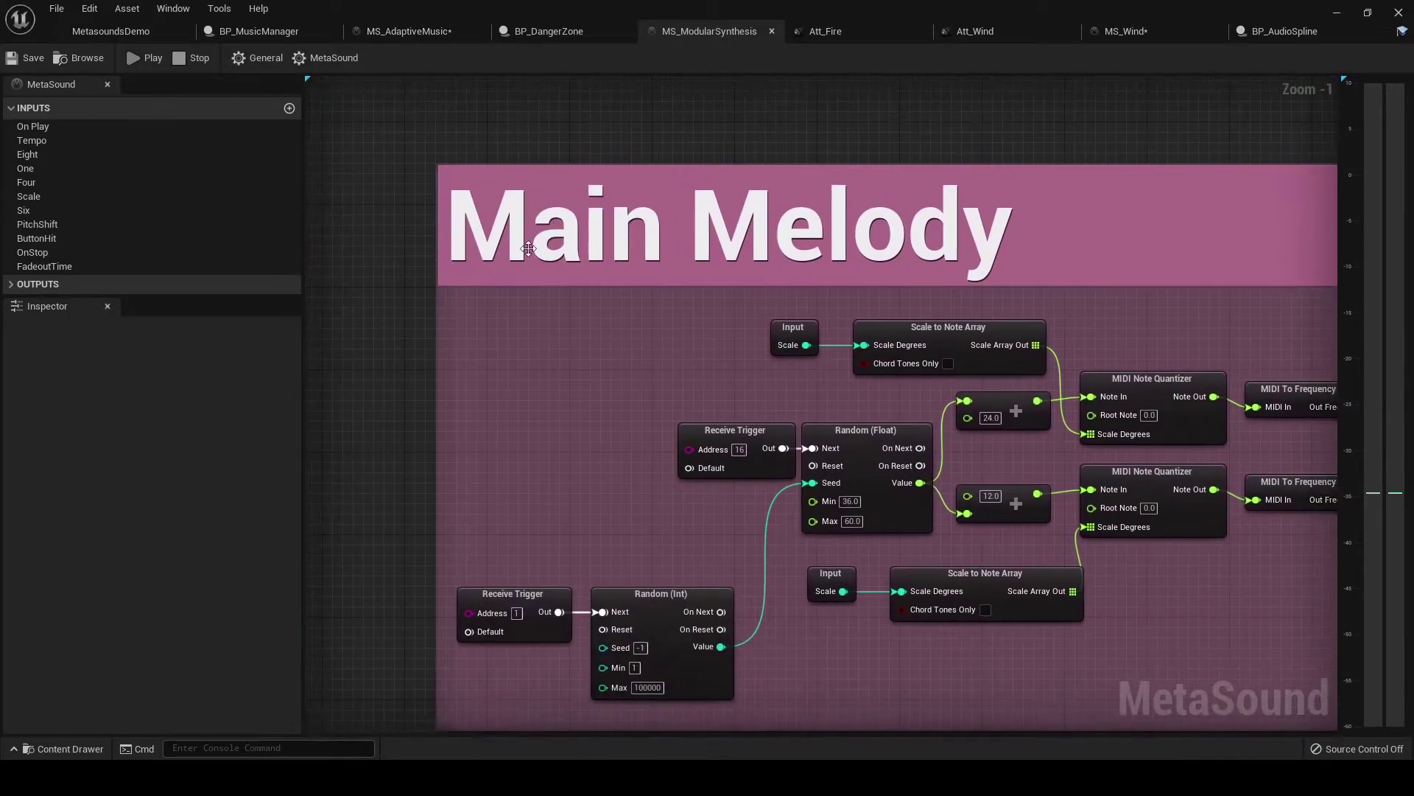
{"action": "right_click_drag", "start_coordinate": [351, 521], "coordinate": [391, 297]}
{"action": "scroll", "coordinate": [490, 387], "scroll_direction": "down", "scroll_amount": 3}
{"action": "mouse_move", "coordinate": [821, 529]}
{"action": "right_mouse_down"}
{"action": "mouse_move", "coordinate": [523, 546]}
{"action": "mouse_move", "coordinate": [816, 531]}
{"action": "right_mouse_up"}
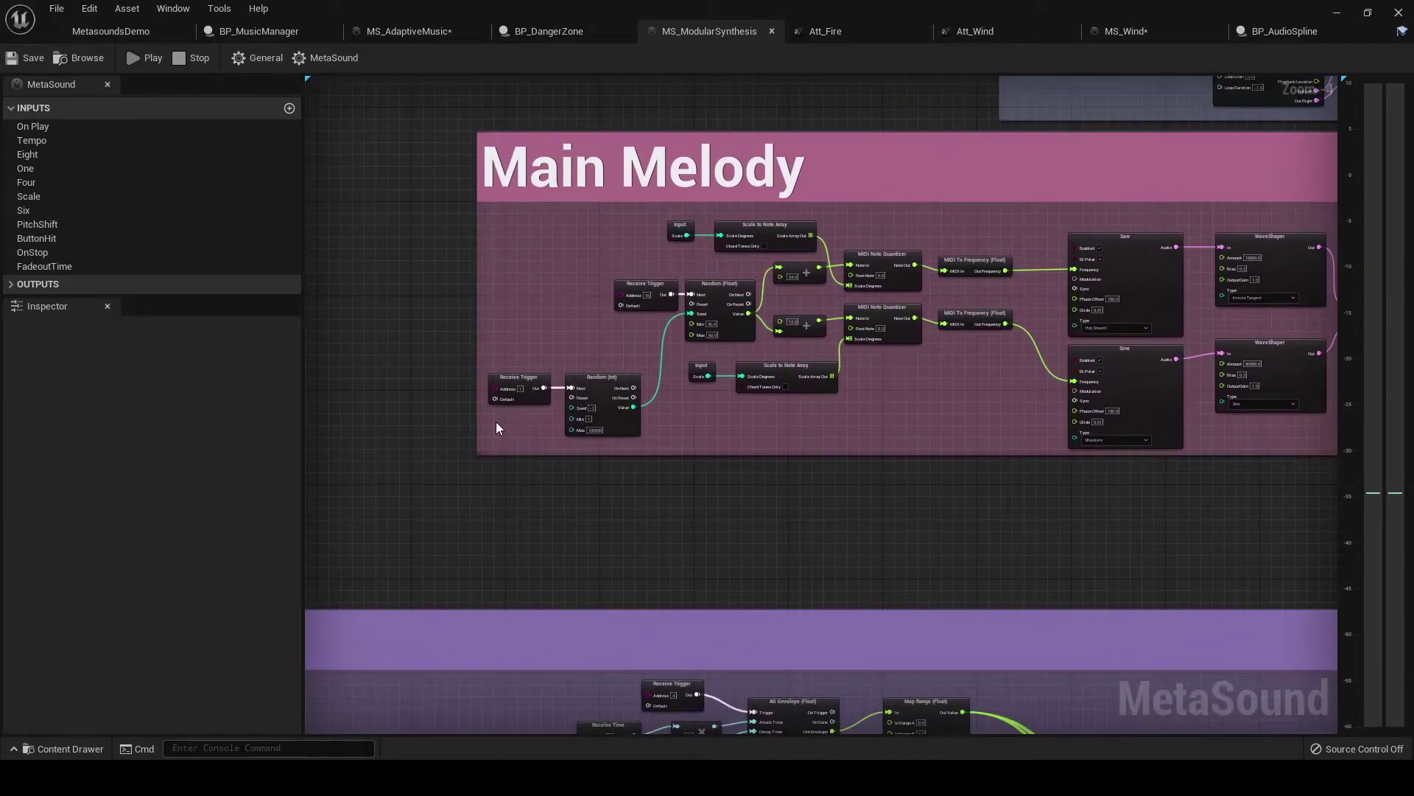
Step: Inspect the start of the Chords section, highlighting the Receive Trigger and its connection to the Random (Float) node
{"action": "right_click_drag", "start_coordinate": [521, 489], "coordinate": [952, 442]}
{"action": "right_click_drag", "start_coordinate": [709, 502], "coordinate": [764, 303]}
{"action": "right_click_drag", "start_coordinate": [307, 612], "coordinate": [371, 380]}
{"action": "scroll", "coordinate": [409, 520], "scroll_direction": "up", "scroll_amount": 3}
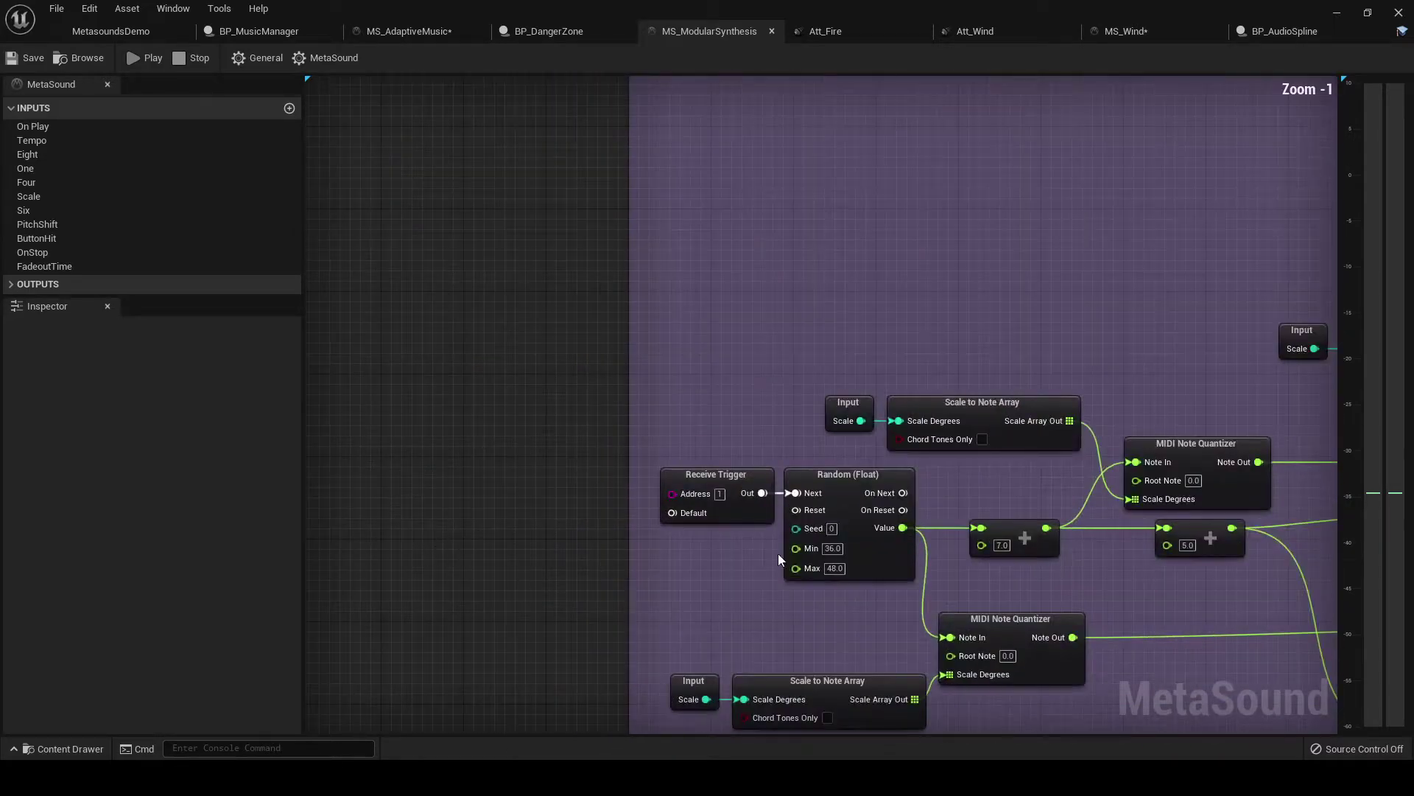
{"action": "left_click_drag", "start_coordinate": [778, 554], "coordinate": [588, 470]}
{"action": "left_click", "coordinate": [571, 406]}
Step: Trace the Chords section's voices through the MIDI note quantizers and frequency converters to the oscillators, Ladder Filters and Mono Mixer
{"action": "right_click_drag", "start_coordinate": [884, 192], "coordinate": [530, 481]}
{"action": "right_click_drag", "start_coordinate": [770, 234], "coordinate": [656, 394]}
{"action": "right_click_drag", "start_coordinate": [642, 122], "coordinate": [435, 275]}
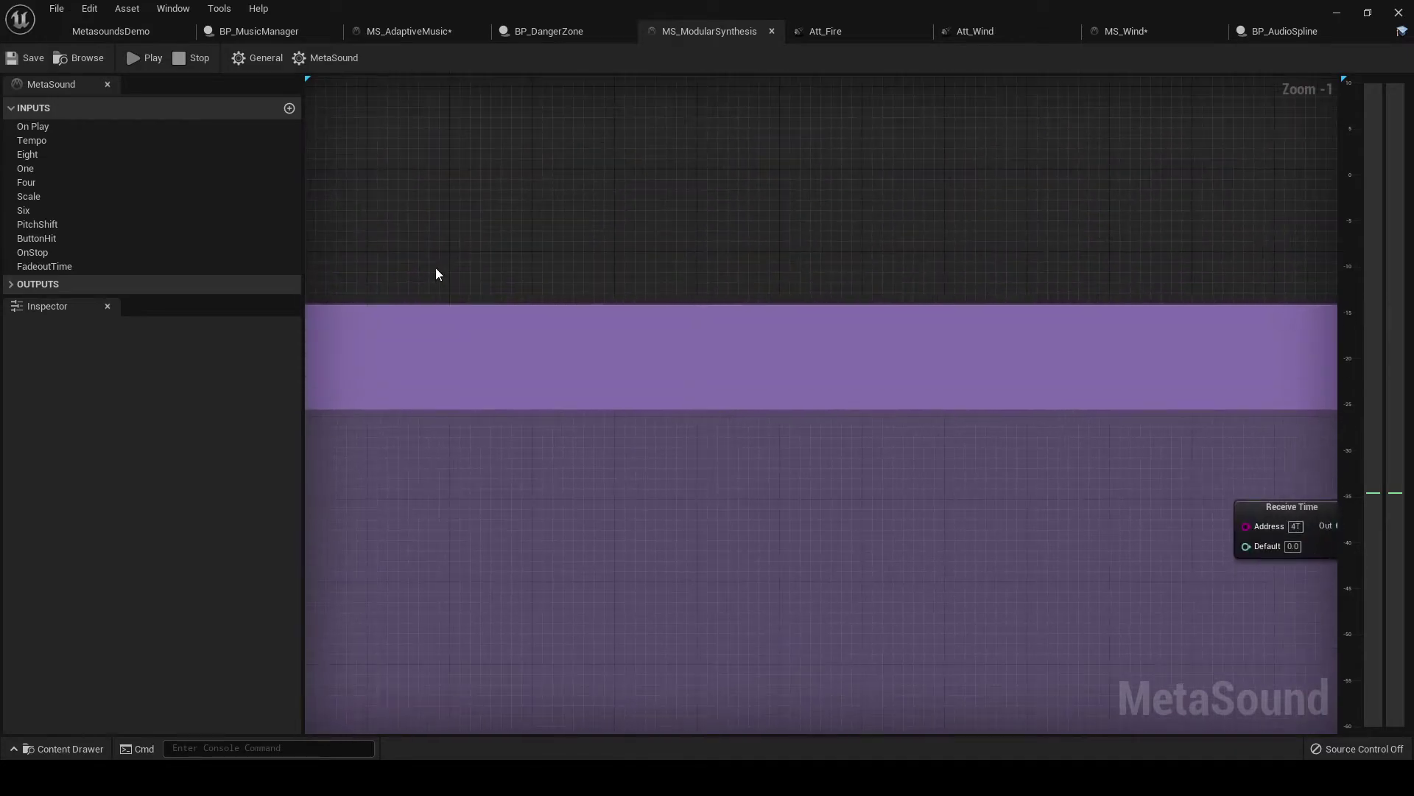
{"action": "scroll", "coordinate": [780, 136], "scroll_direction": "down", "scroll_amount": 2}
{"action": "right_click_drag", "start_coordinate": [780, 136], "coordinate": [789, 265]}
{"action": "scroll", "coordinate": [789, 214], "scroll_direction": "down", "scroll_amount": 2}
{"action": "right_click_drag", "start_coordinate": [789, 216], "coordinate": [495, 77]}
{"action": "right_click_drag", "start_coordinate": [686, 451], "coordinate": [641, 303]}
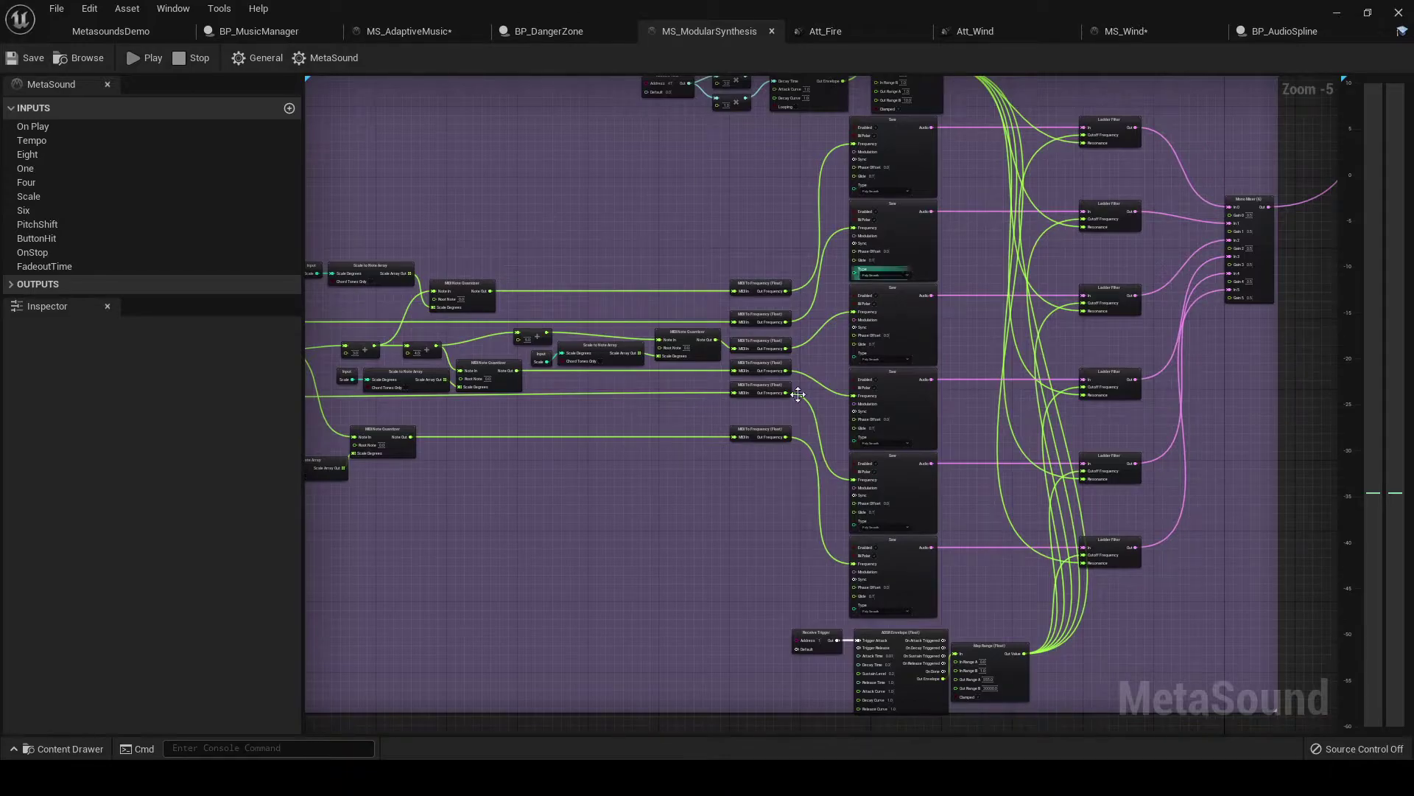
Step: Start previewing the MS_ModularSynthesis MetaSound and survey its graph from the Chords section to the final mixer and output
{"action": "right_click_drag", "start_coordinate": [539, 222], "coordinate": [577, 234]}
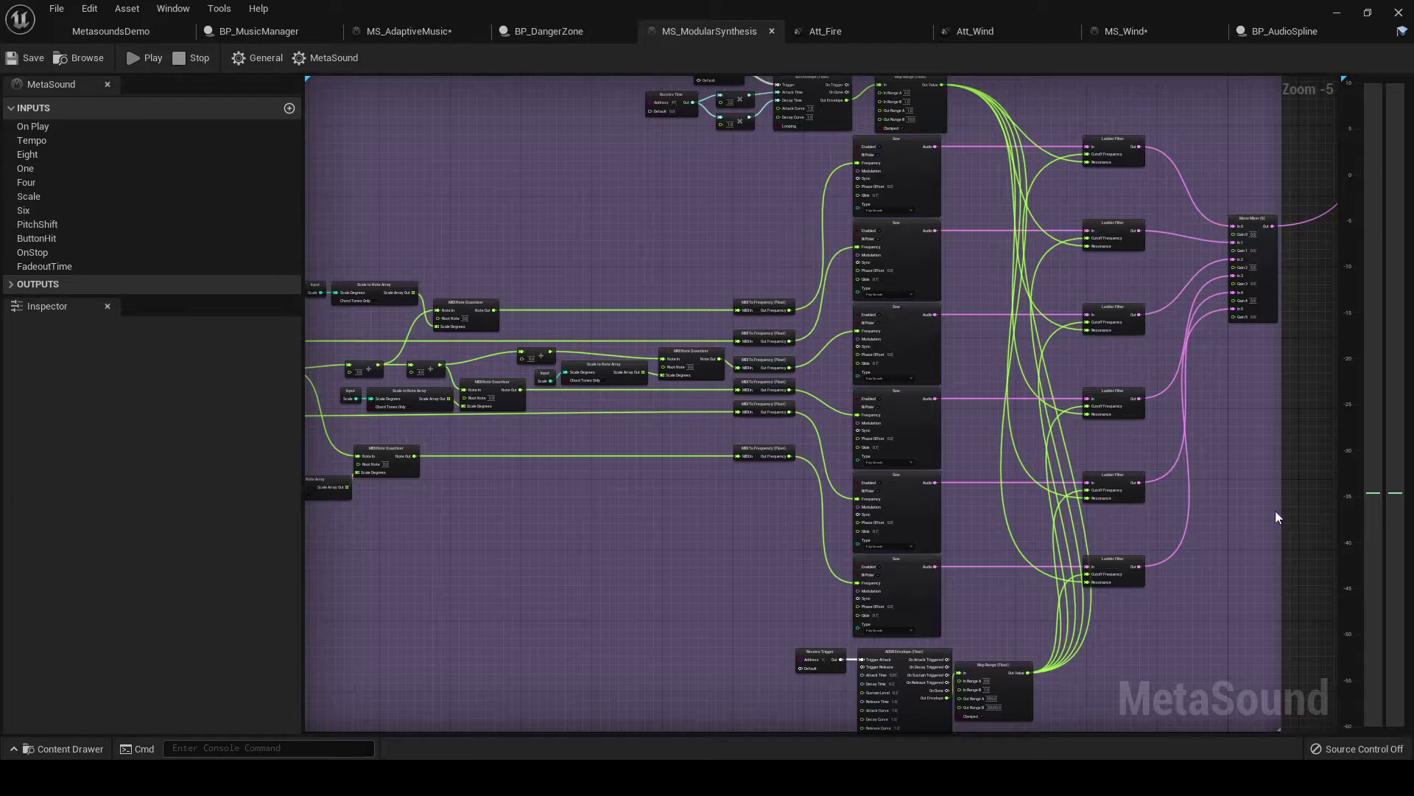
{"action": "right_click_drag", "start_coordinate": [1275, 514], "coordinate": [1096, 529]}
{"action": "right_click_drag", "start_coordinate": [526, 225], "coordinate": [905, 316]}
{"action": "left_click", "coordinate": [140, 58]}
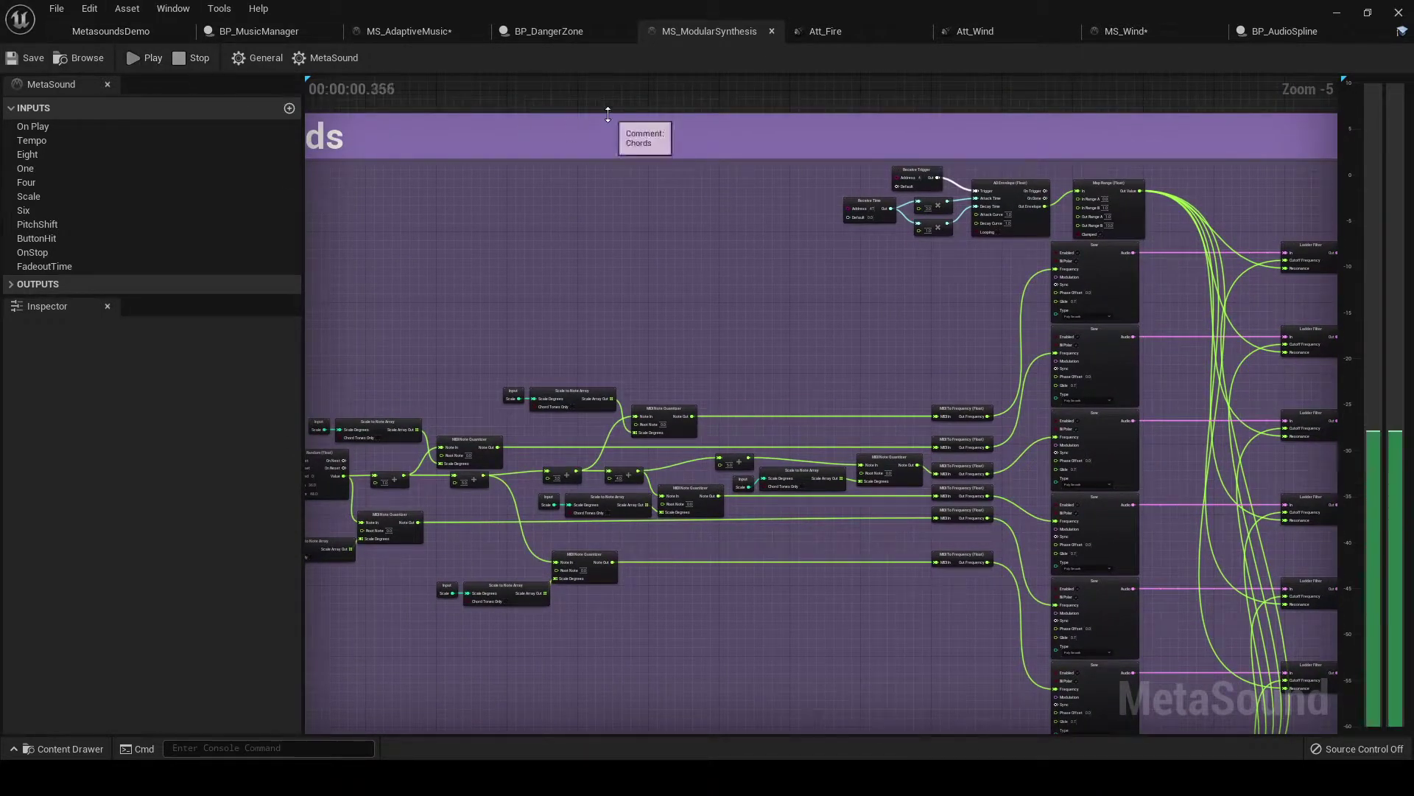
{"action": "right_click_drag", "start_coordinate": [605, 108], "coordinate": [516, 464]}
{"action": "right_click_drag", "start_coordinate": [562, 185], "coordinate": [285, 297]}
{"action": "right_click_drag", "start_coordinate": [607, 140], "coordinate": [363, 346]}
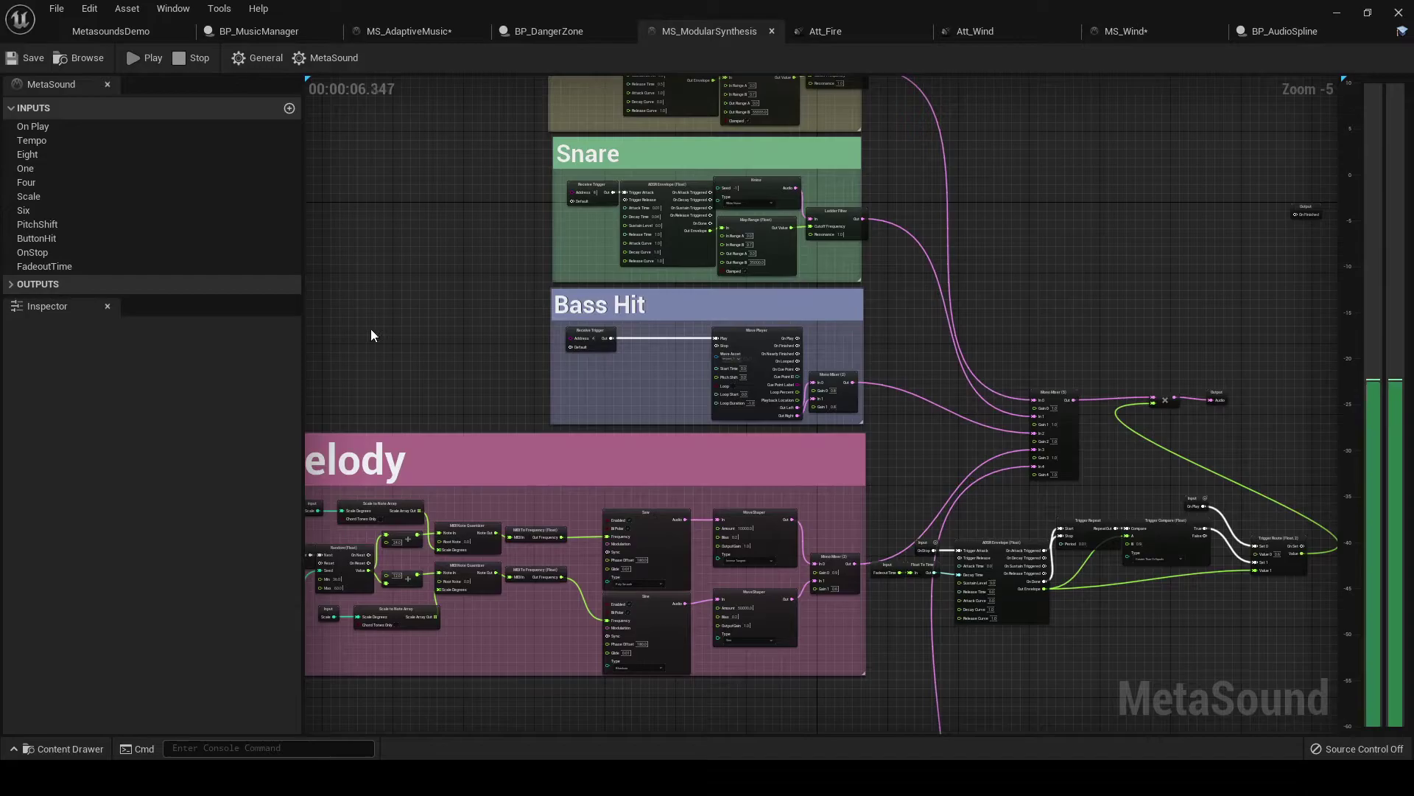
Step: Simulate the OnStop trigger input to hear the music fade out, and stop the preview
{"action": "left_click", "coordinate": [64, 258]}
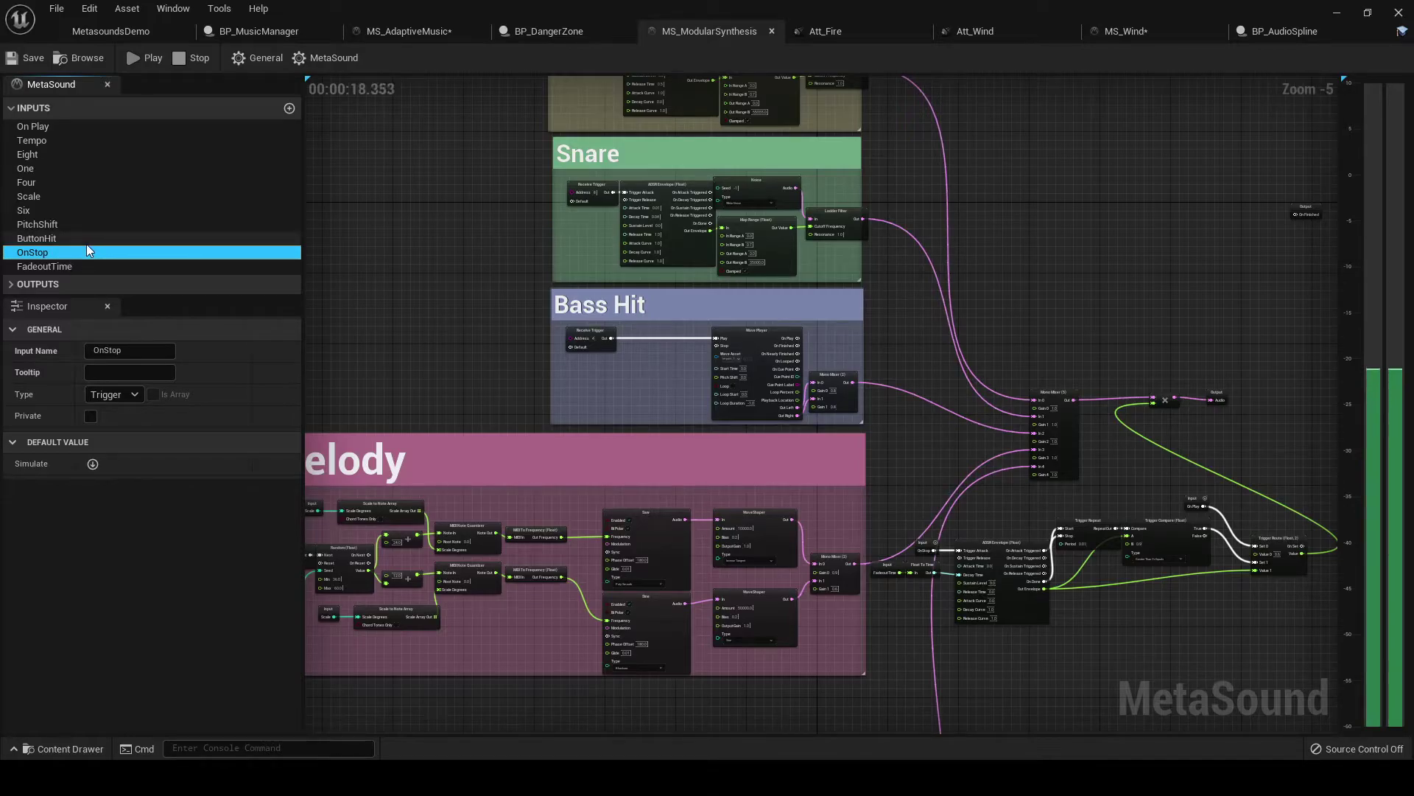
{"action": "left_click", "coordinate": [92, 464]}
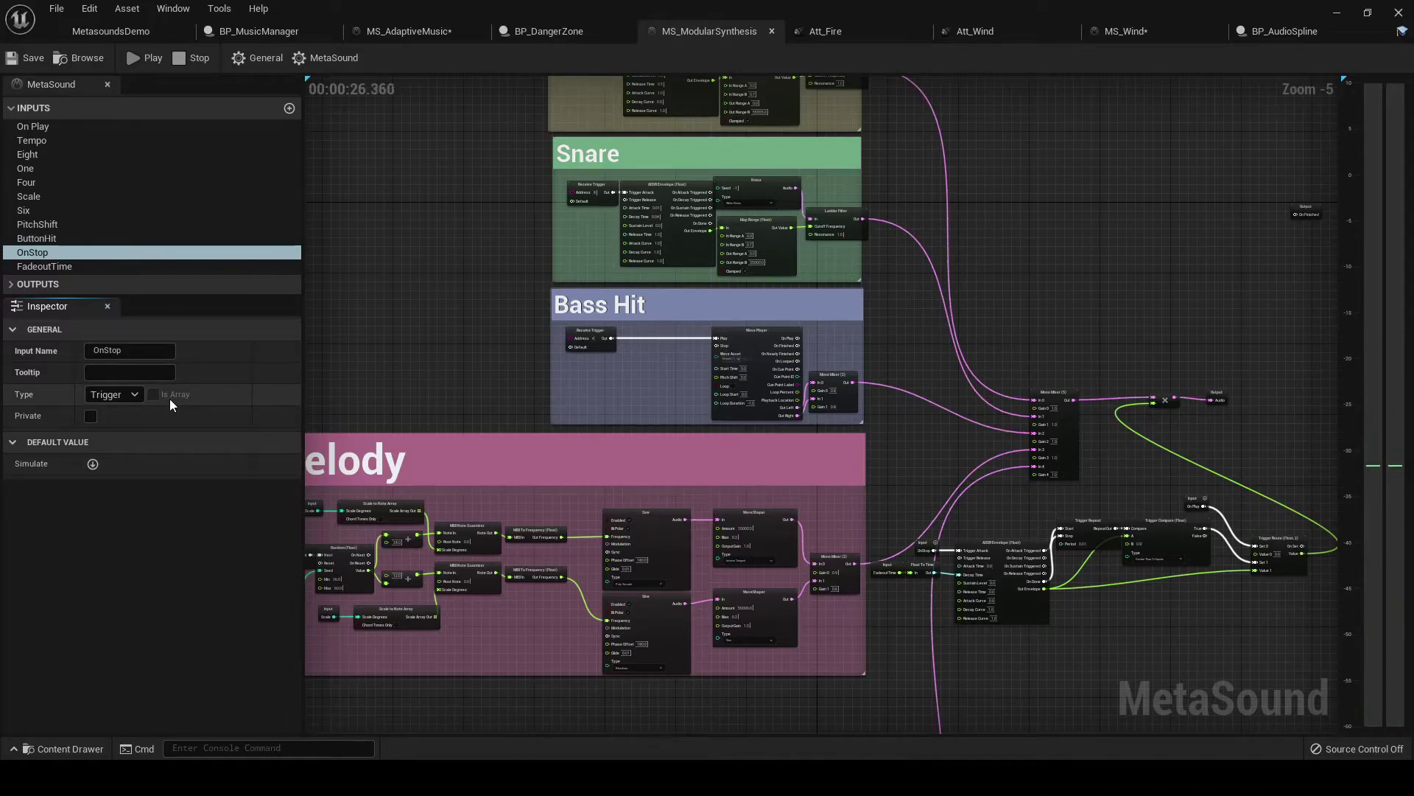
{"action": "left_click", "coordinate": [189, 59]}
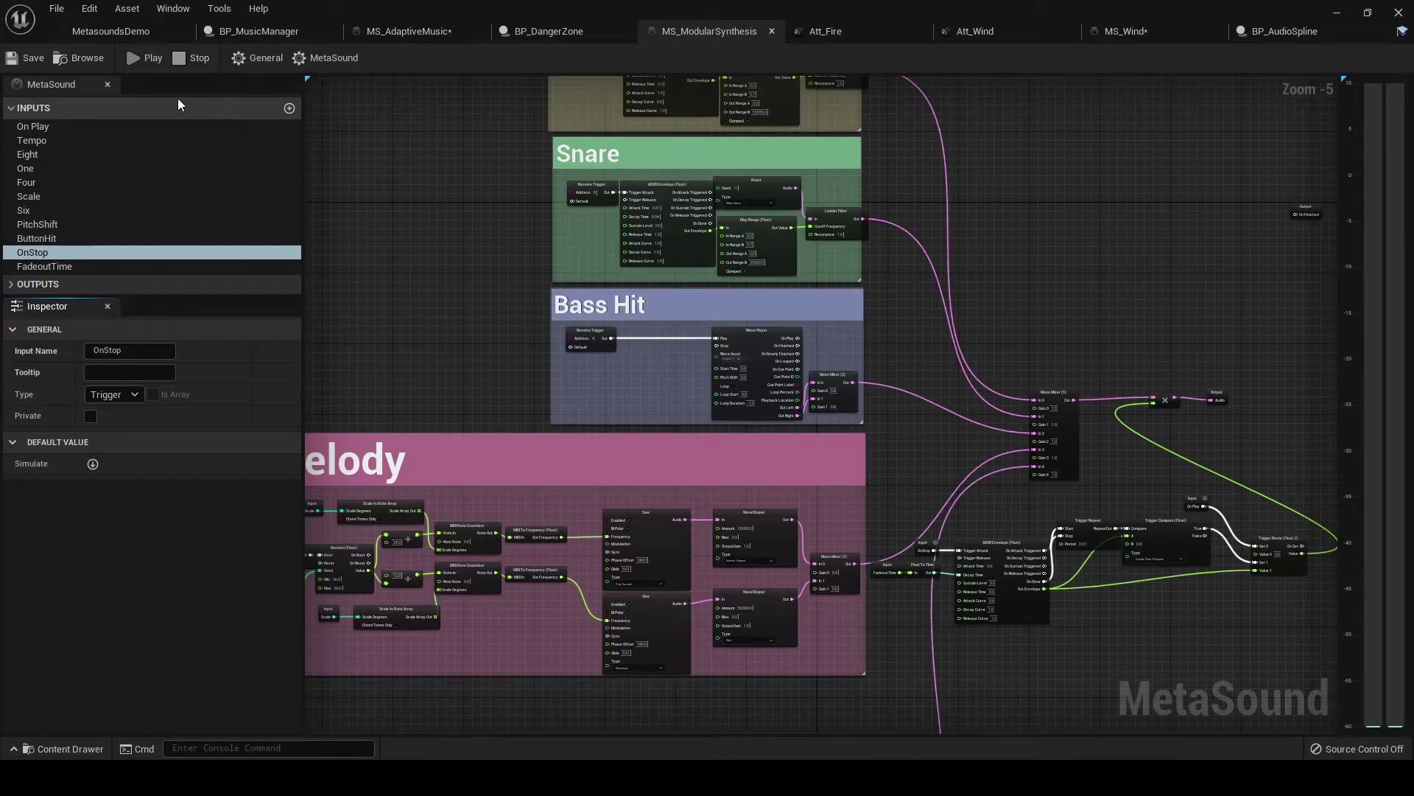
Step: Examine the BP_MusicManager Event Graph's BeginPlay, ChangeMusic and Tick event chains
{"action": "left_click", "coordinate": [239, 32]}
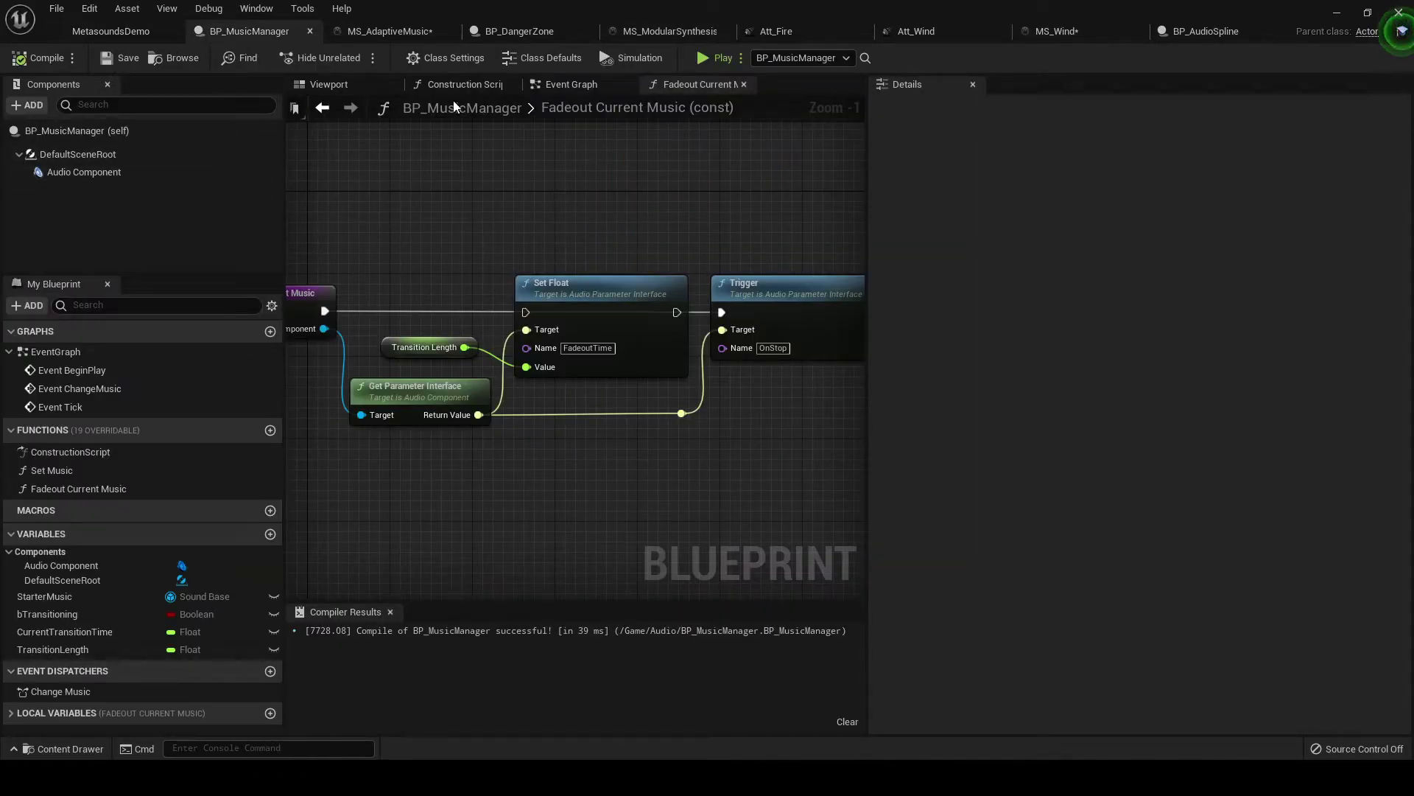
{"action": "left_click", "coordinate": [570, 84]}
{"action": "scroll", "coordinate": [569, 182], "scroll_direction": "down", "scroll_amount": 2}
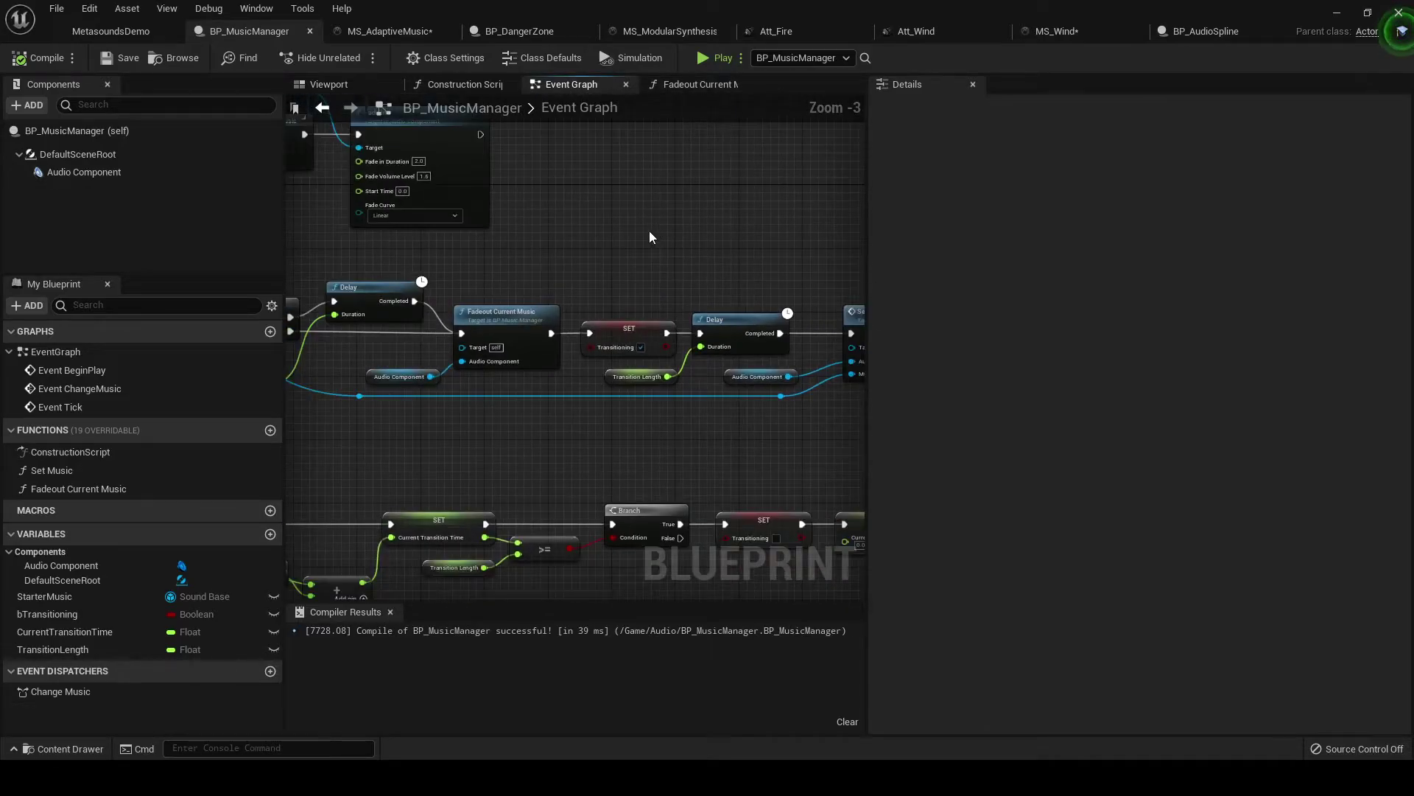
{"action": "scroll", "coordinate": [771, 251], "scroll_direction": "down", "scroll_amount": 1}
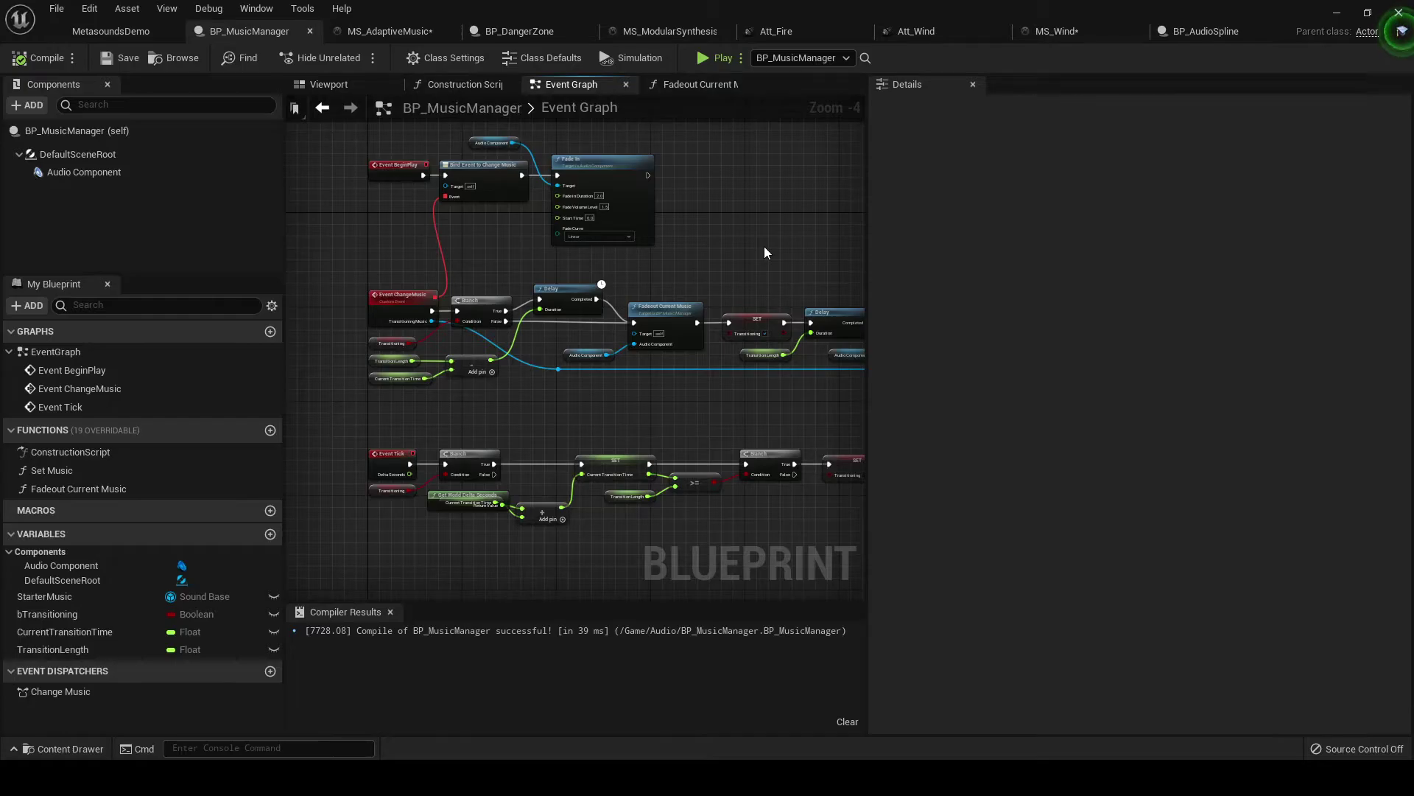
{"action": "right_click_drag", "start_coordinate": [764, 247], "coordinate": [852, 382]}
{"action": "scroll", "coordinate": [773, 382], "scroll_direction": "up", "scroll_amount": 1}
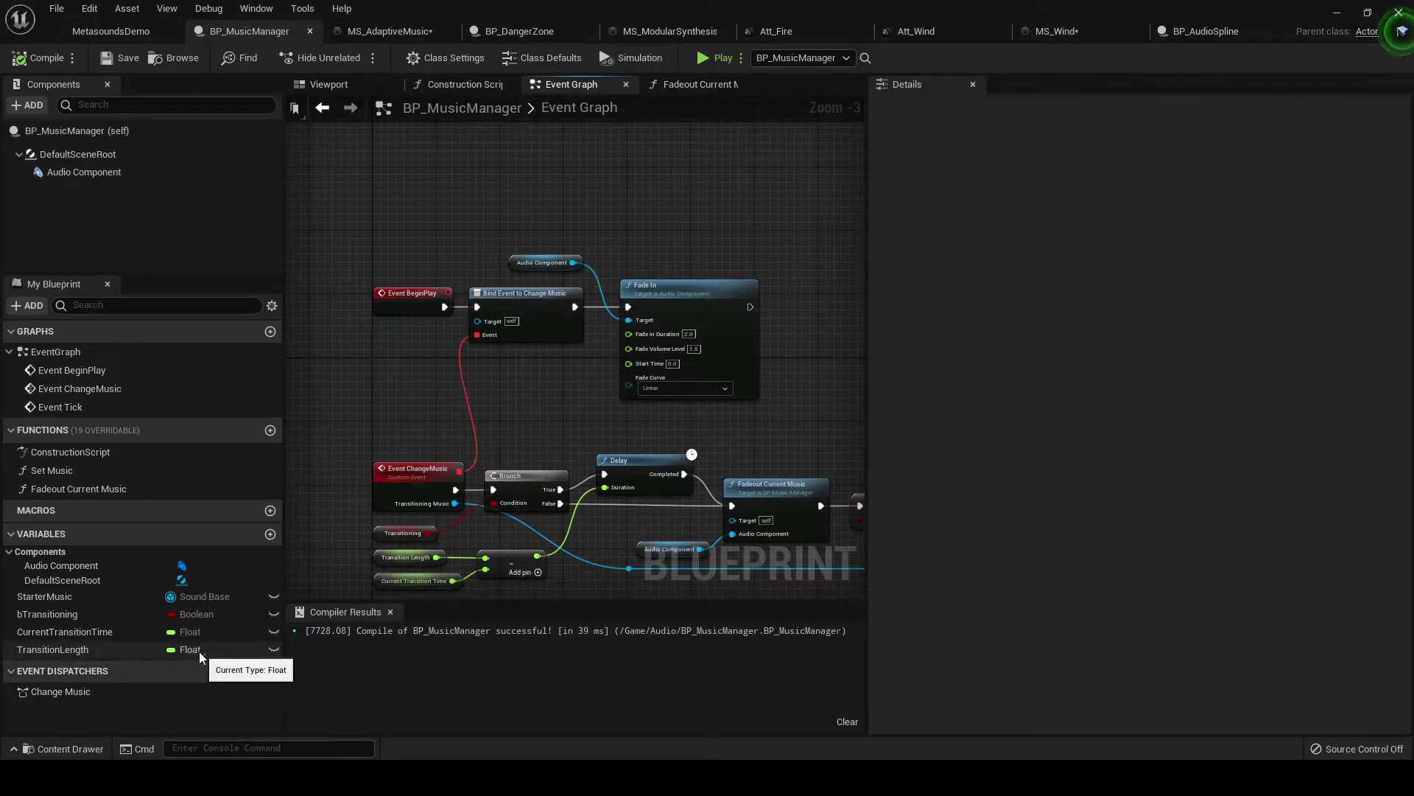
Step: Highlight the Event ChangeMusic node and the BeginPlay nodes that bind it and fade in the audio component
{"action": "left_click", "coordinate": [403, 486]}
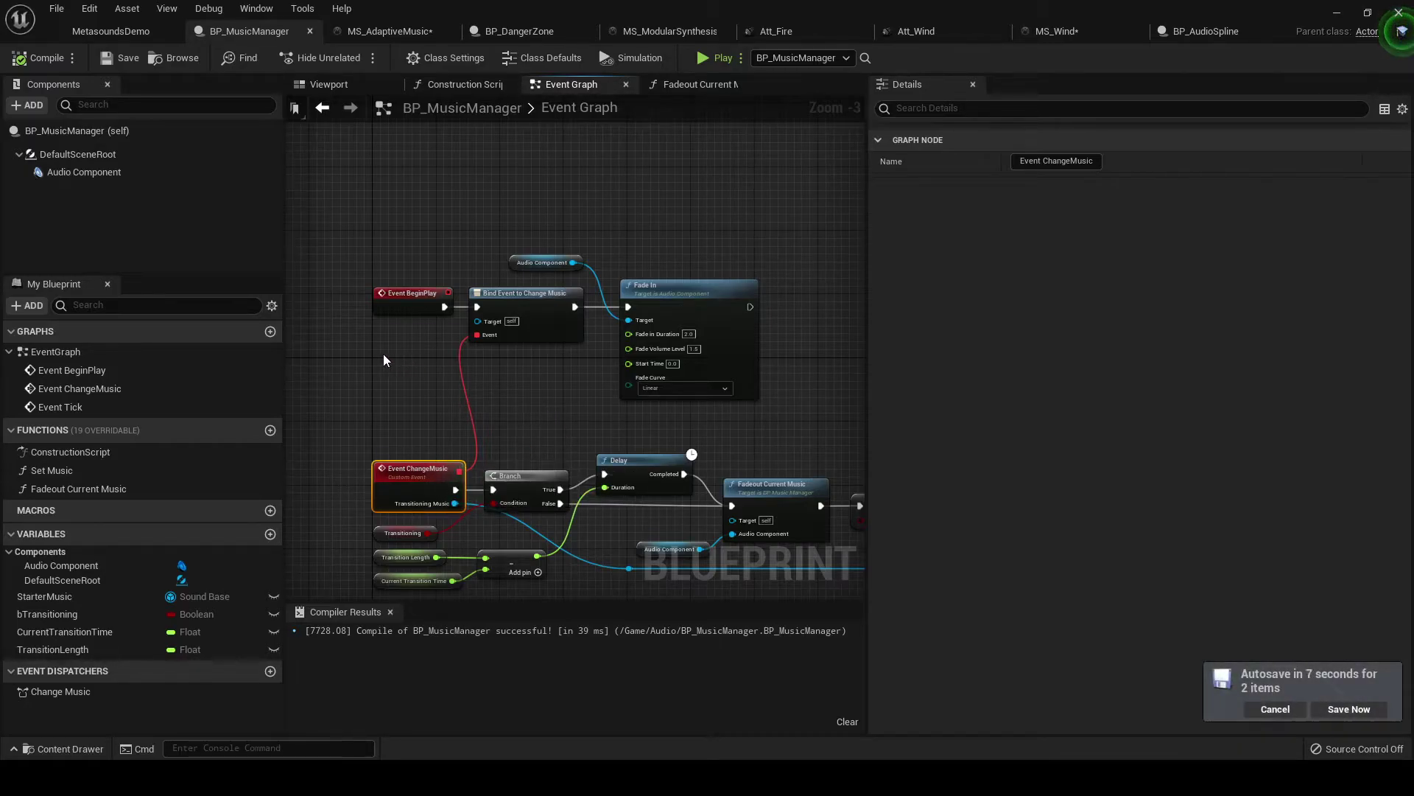
{"action": "left_click_drag", "start_coordinate": [391, 159], "coordinate": [799, 367]}
{"action": "left_click", "coordinate": [595, 228]}
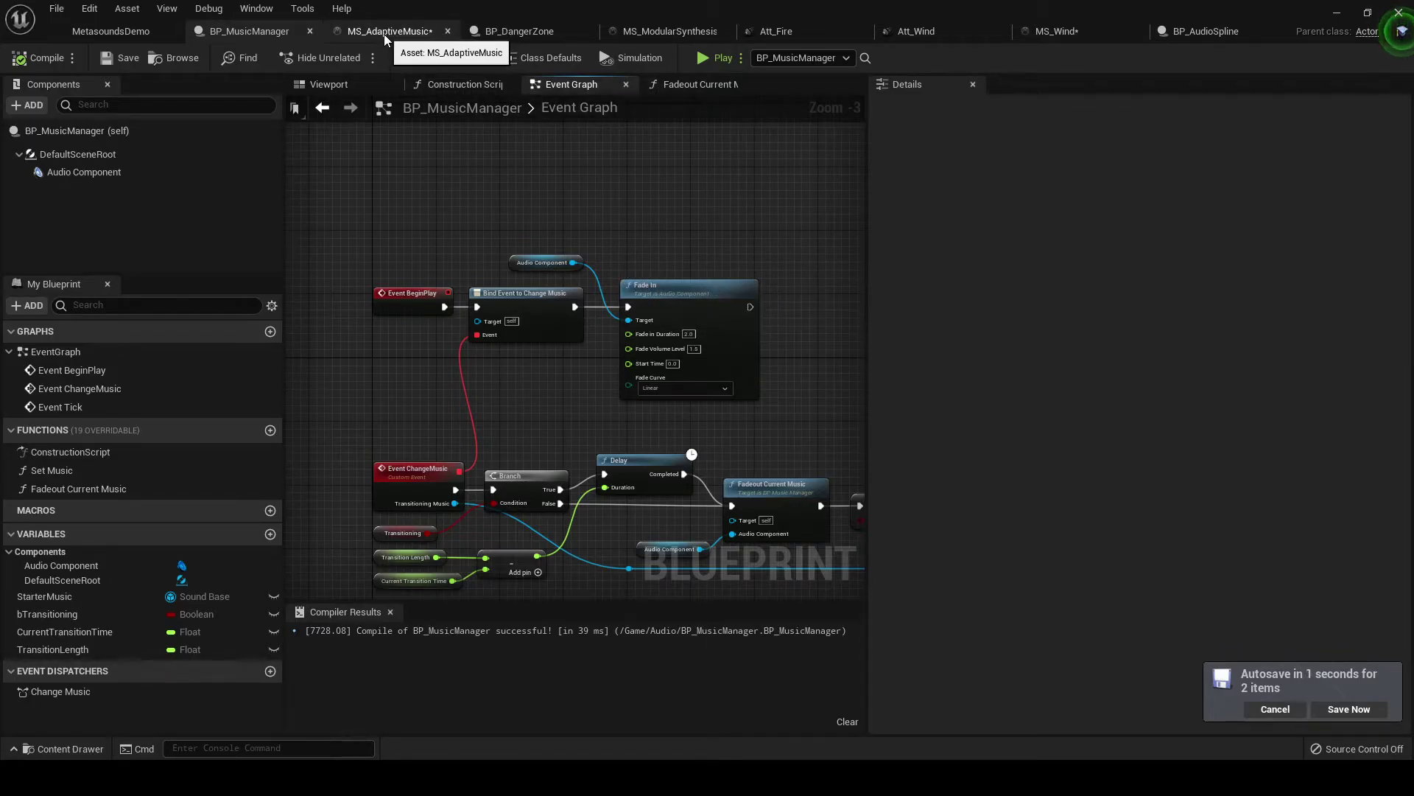
{"action": "right_click_drag", "start_coordinate": [373, 410], "coordinate": [373, 301]}
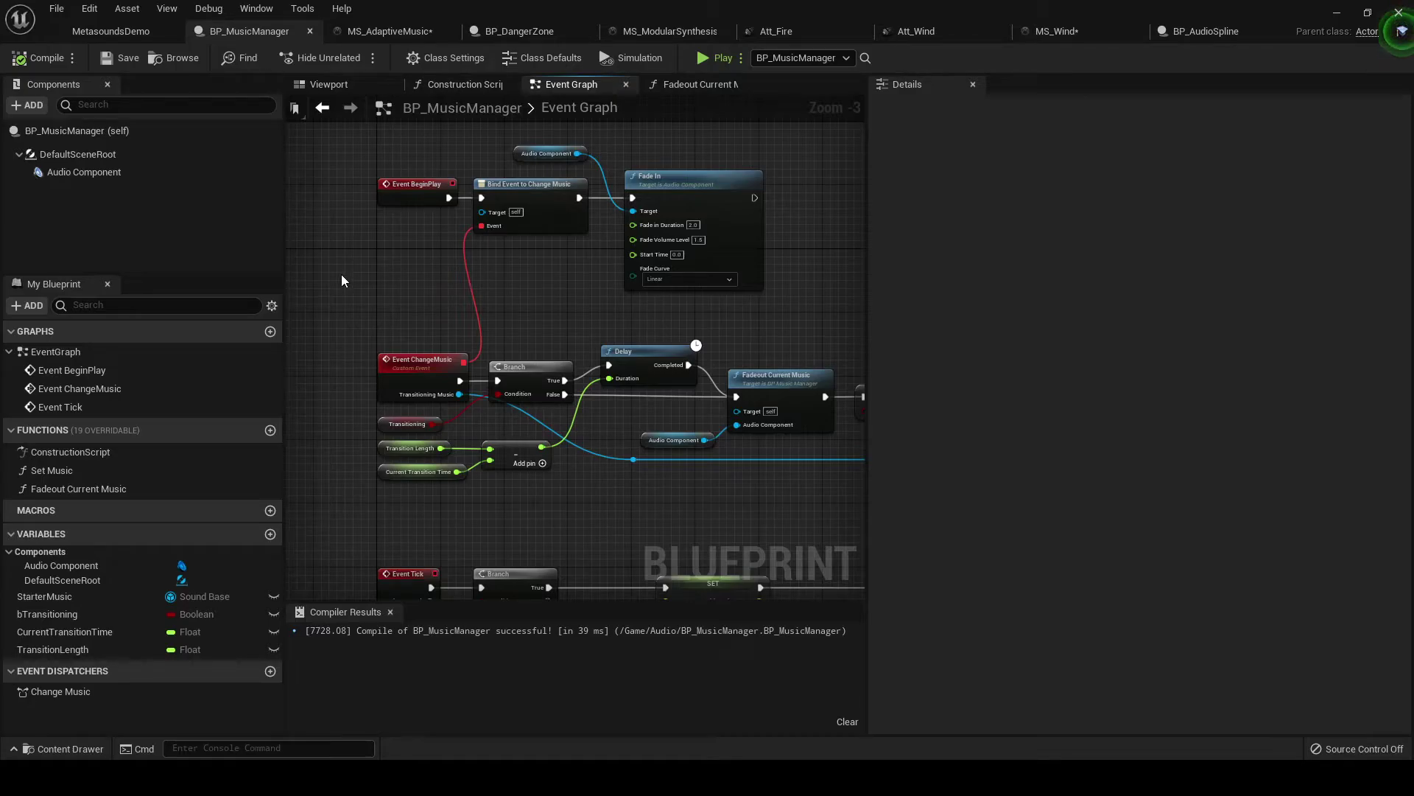
Step: View The Danger Zone area in the MetasoundsDemo level
{"action": "left_click", "coordinate": [112, 31]}
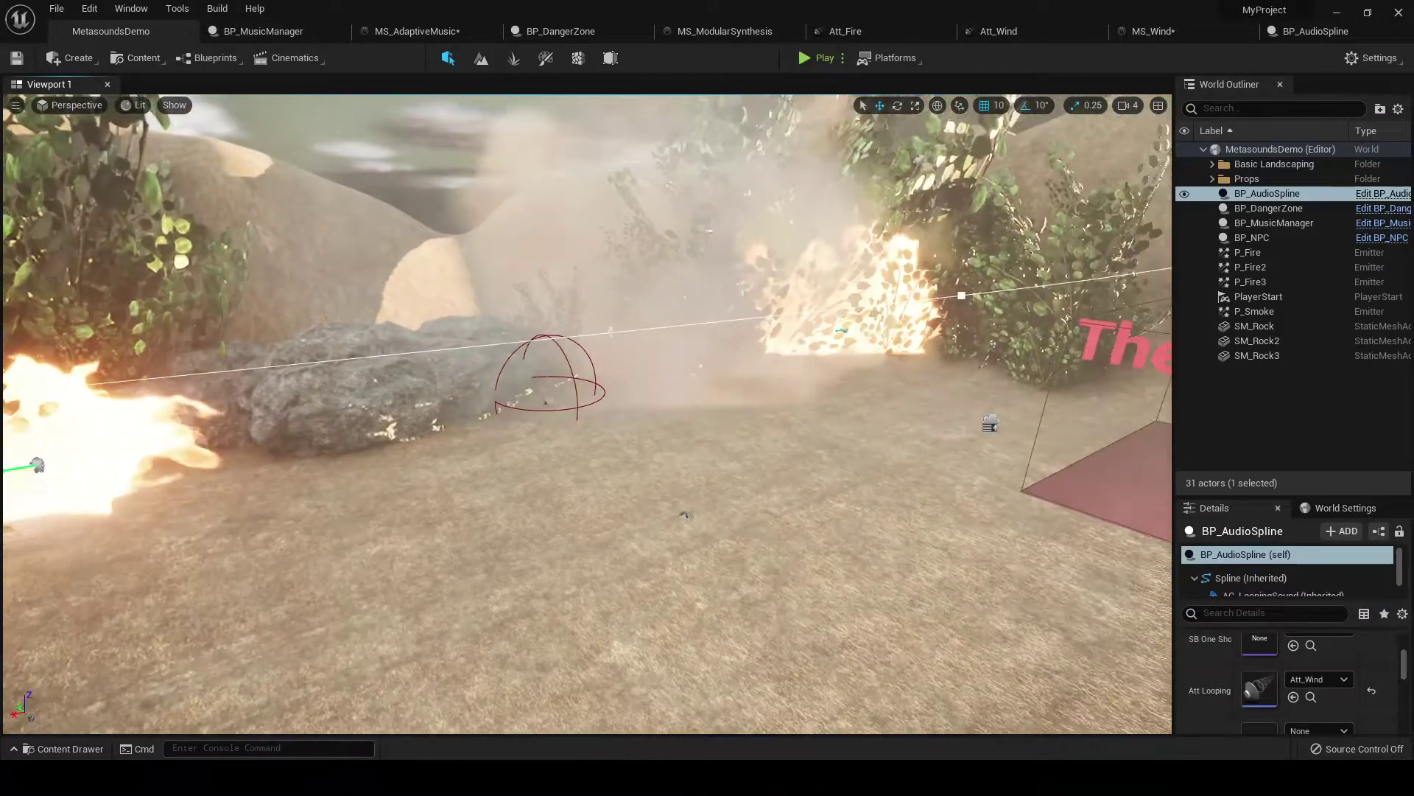
{"action": "right_click_drag", "start_coordinate": [587, 412], "coordinate": [891, 376]}
{"action": "key", "text": "w"}
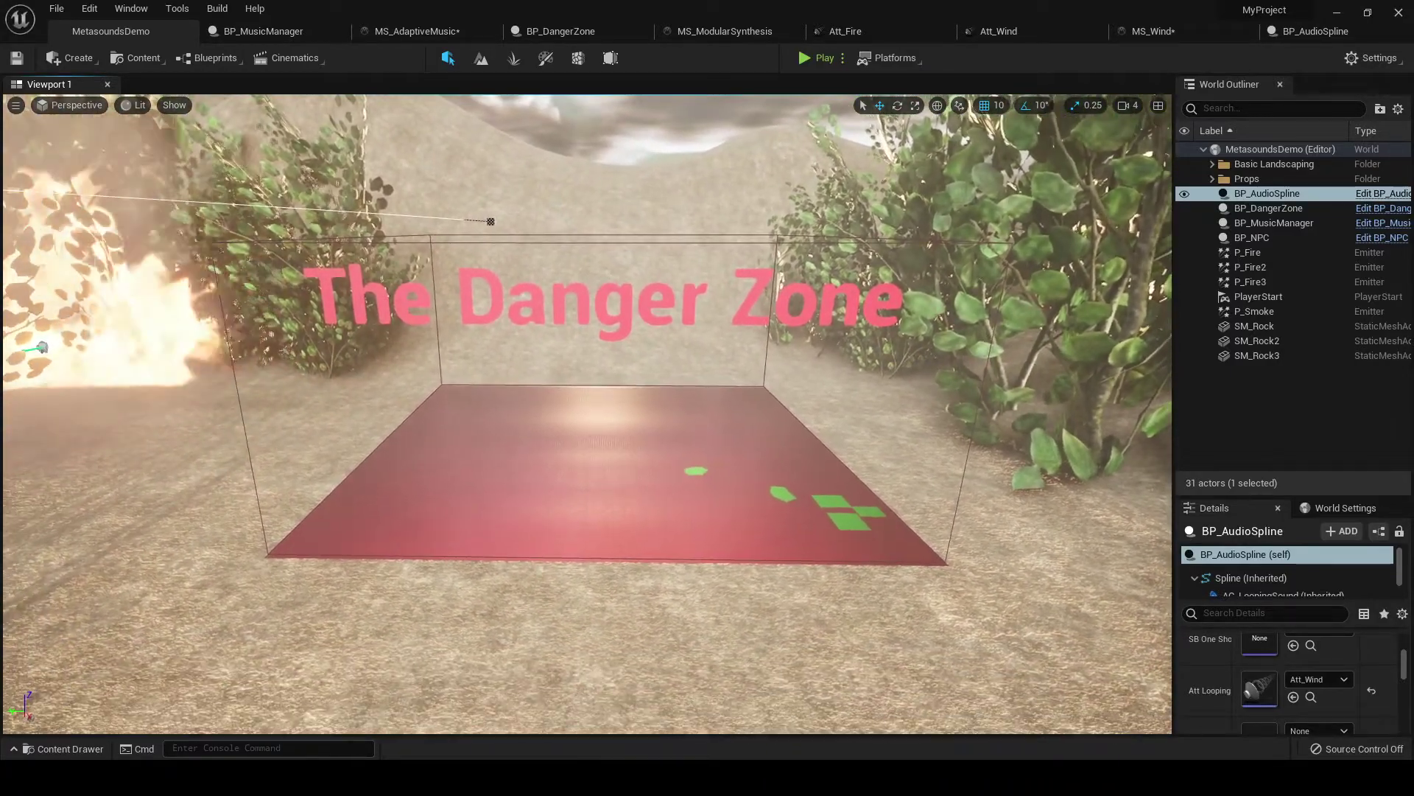
Step: Examine BP_DangerZone's begin and end overlap events, highlighting the Cast To ThirdPersonCharacter and Call Change Music nodes
{"action": "left_click", "coordinate": [561, 31]}
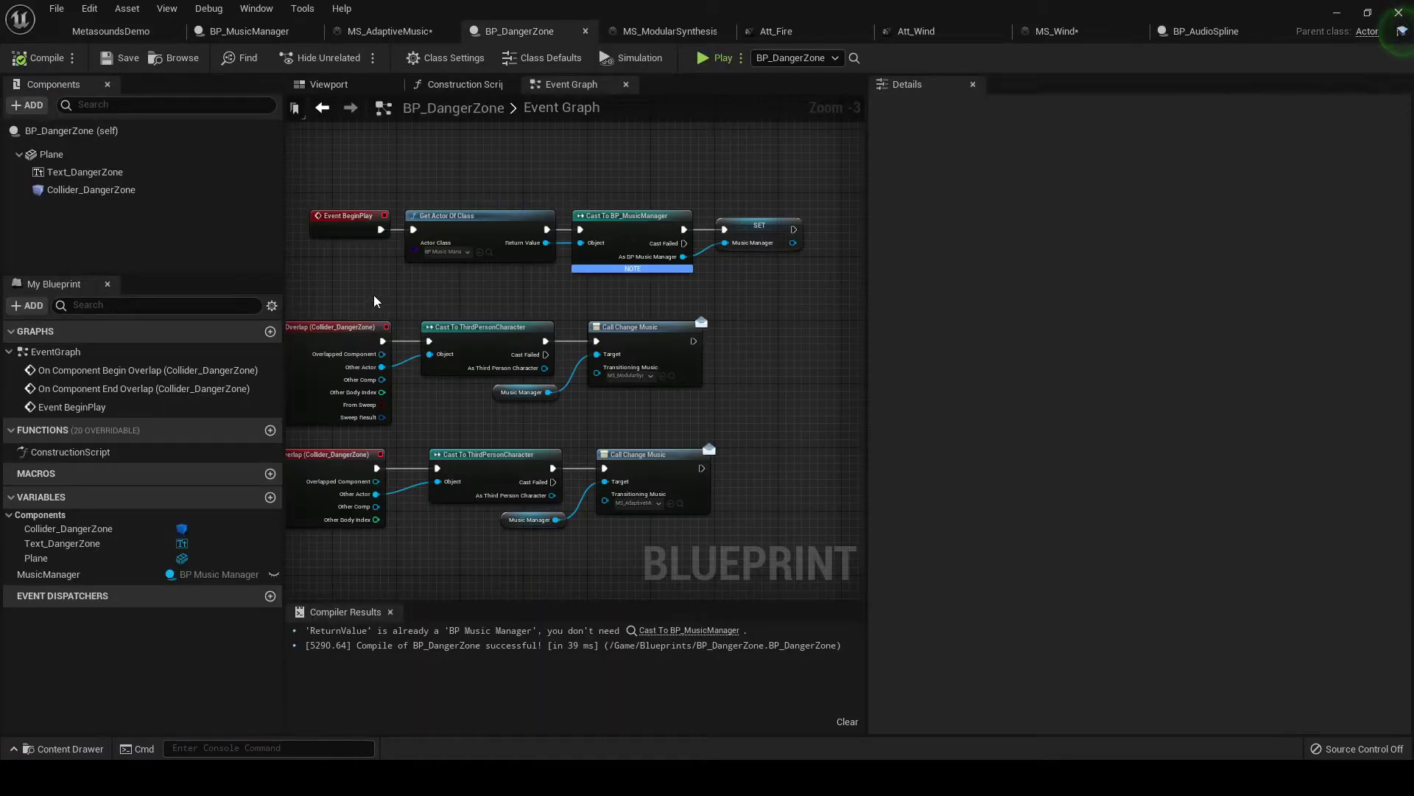
{"action": "right_click_drag", "start_coordinate": [374, 301], "coordinate": [435, 303]}
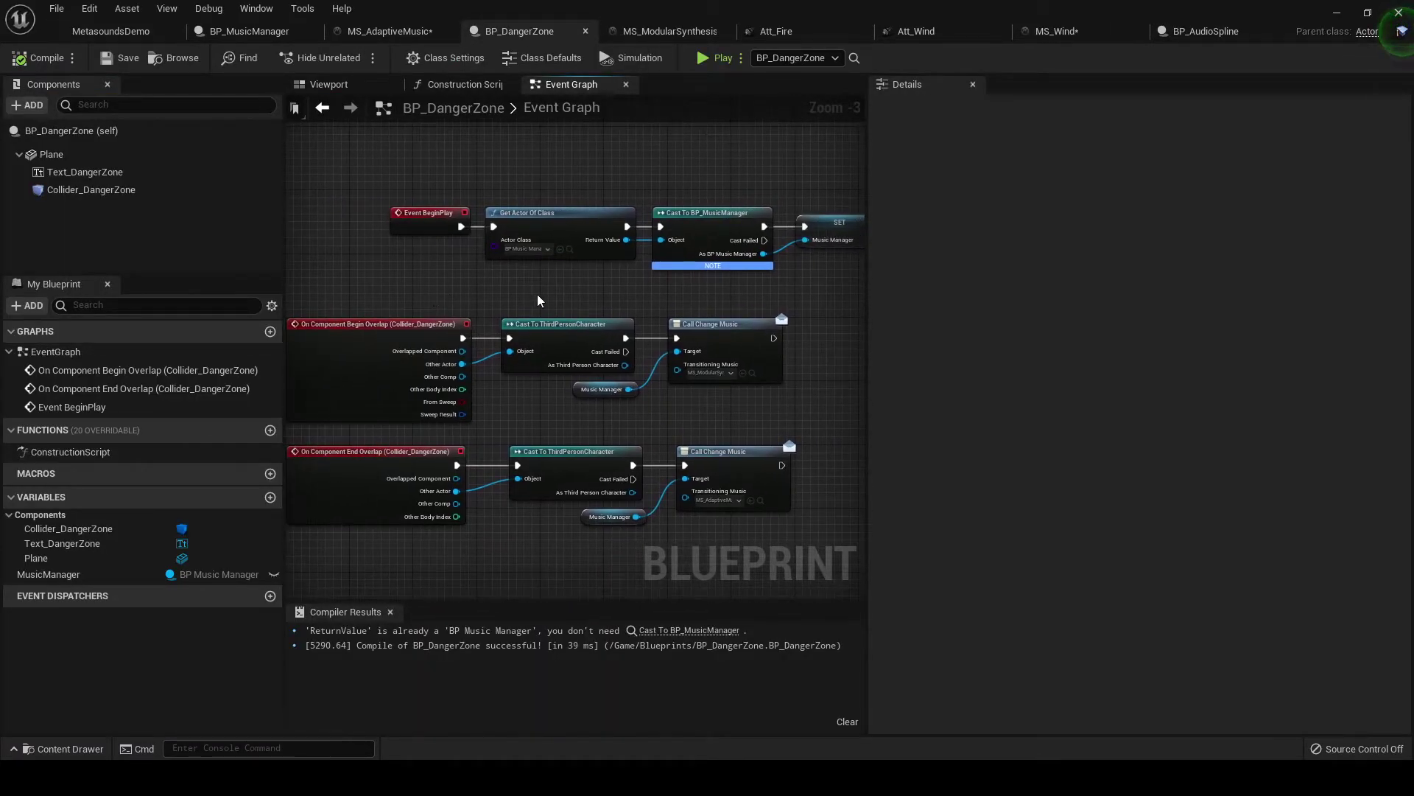
{"action": "left_click_drag", "start_coordinate": [582, 305], "coordinate": [576, 383]}
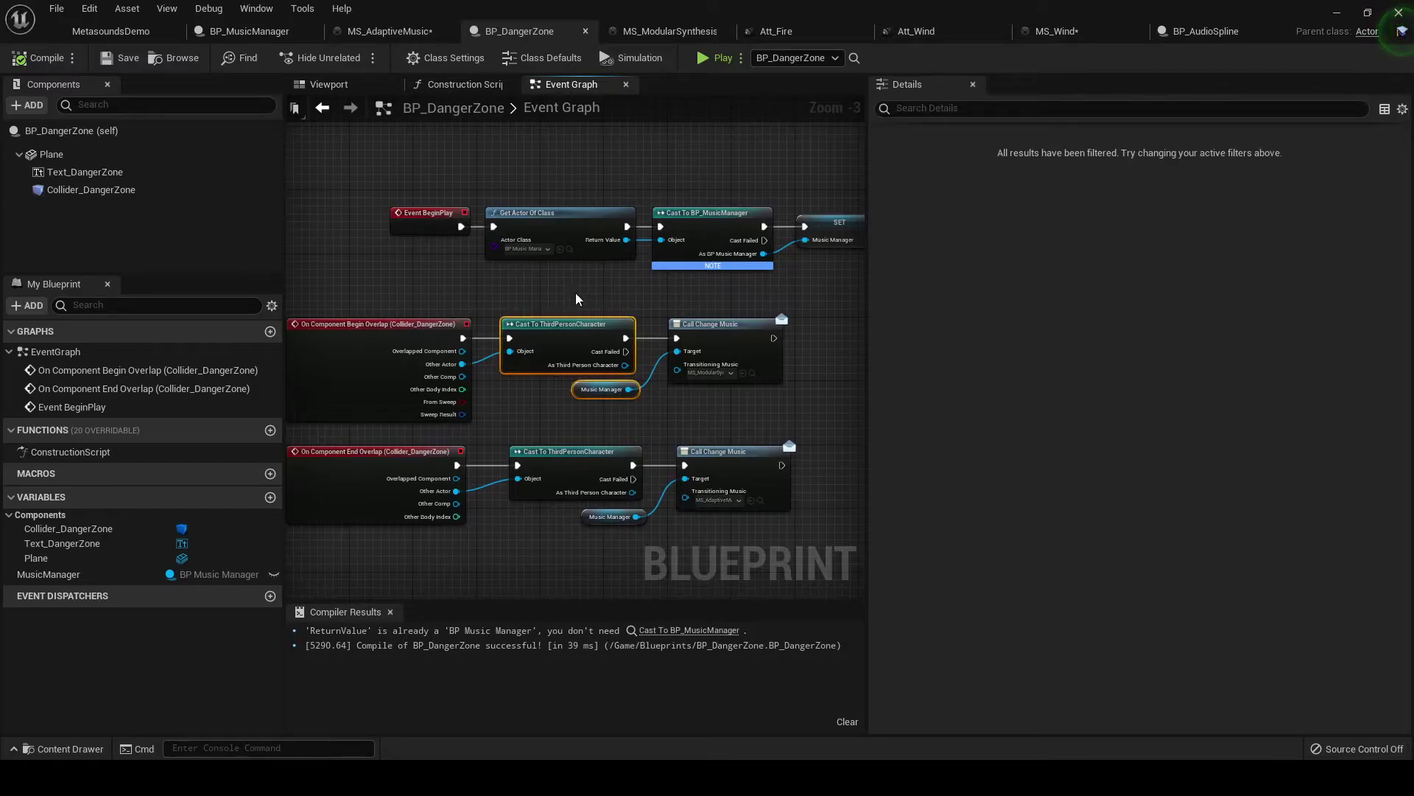
{"action": "left_click", "coordinate": [576, 293]}
{"action": "right_click_drag", "start_coordinate": [586, 280], "coordinate": [455, 291]}
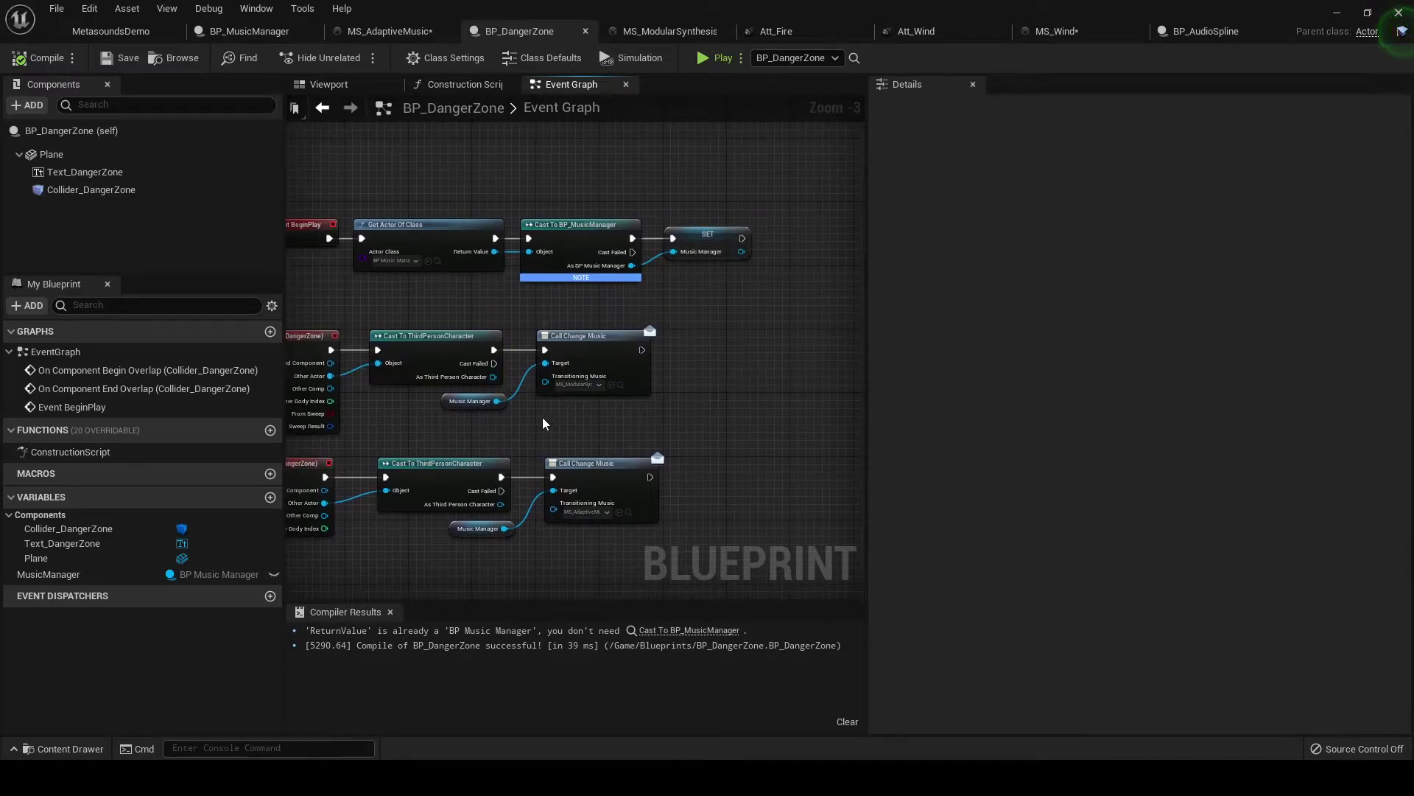
{"action": "left_click_drag", "start_coordinate": [663, 421], "coordinate": [643, 381]}
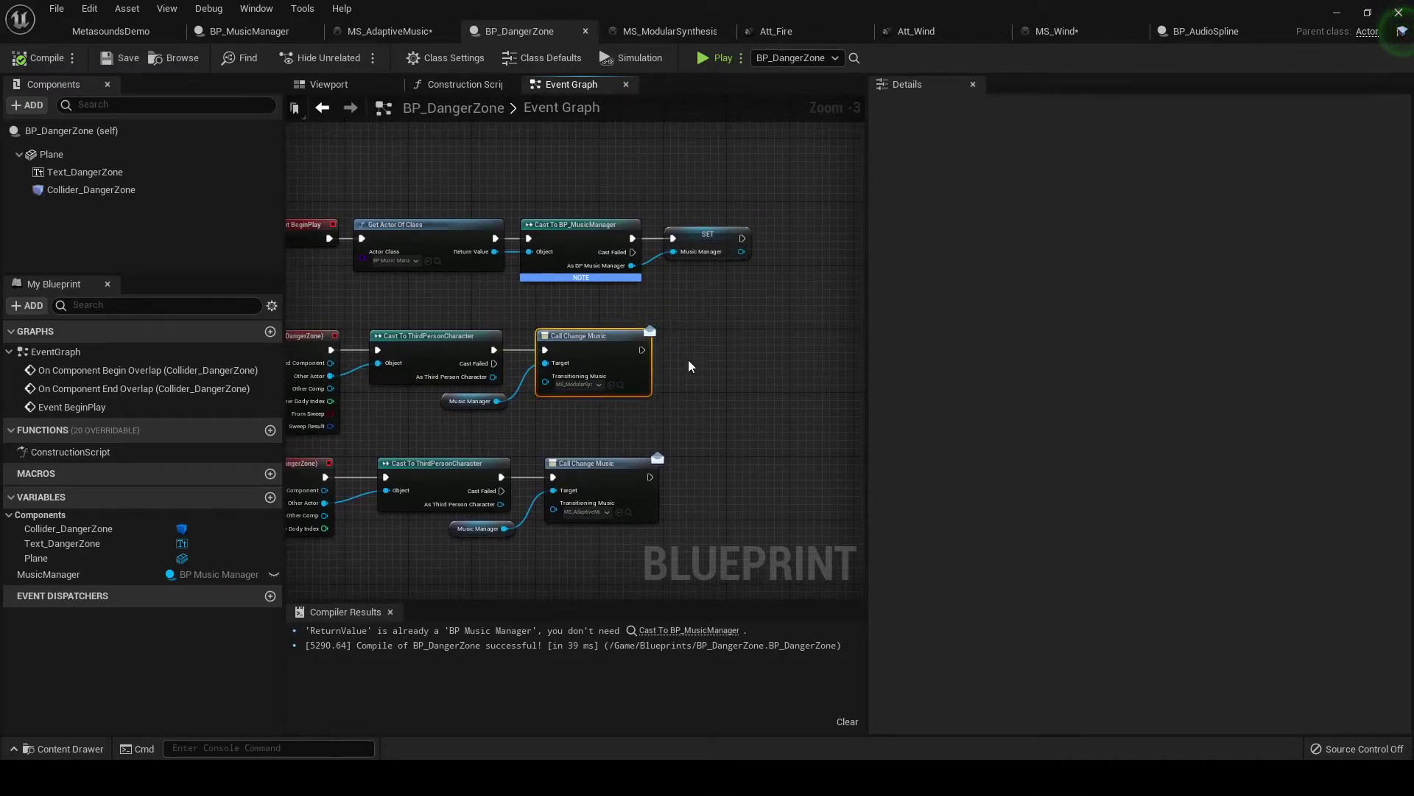
{"action": "scroll", "coordinate": [561, 406], "scroll_direction": "up", "scroll_amount": 1}
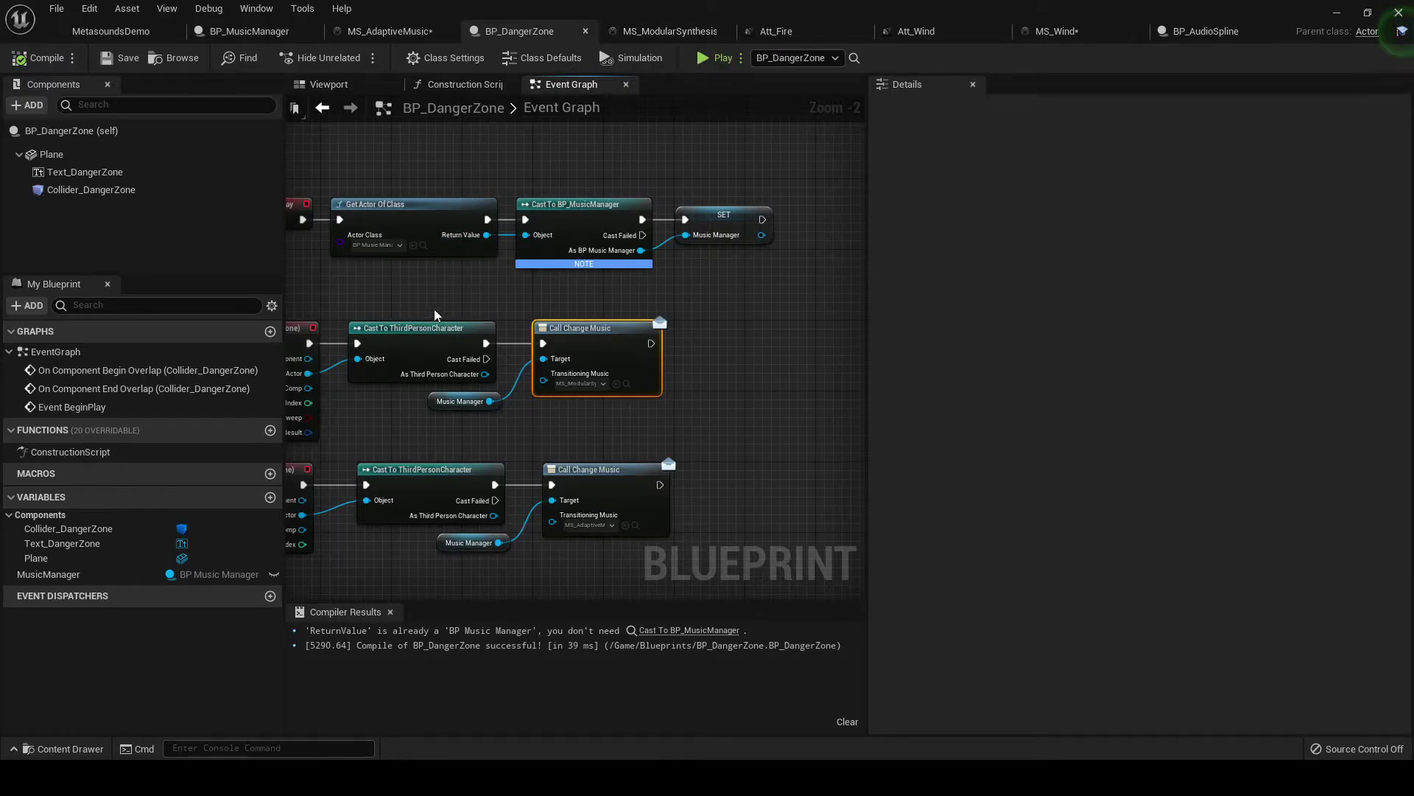
{"action": "right_click_drag", "start_coordinate": [435, 308], "coordinate": [611, 270]}
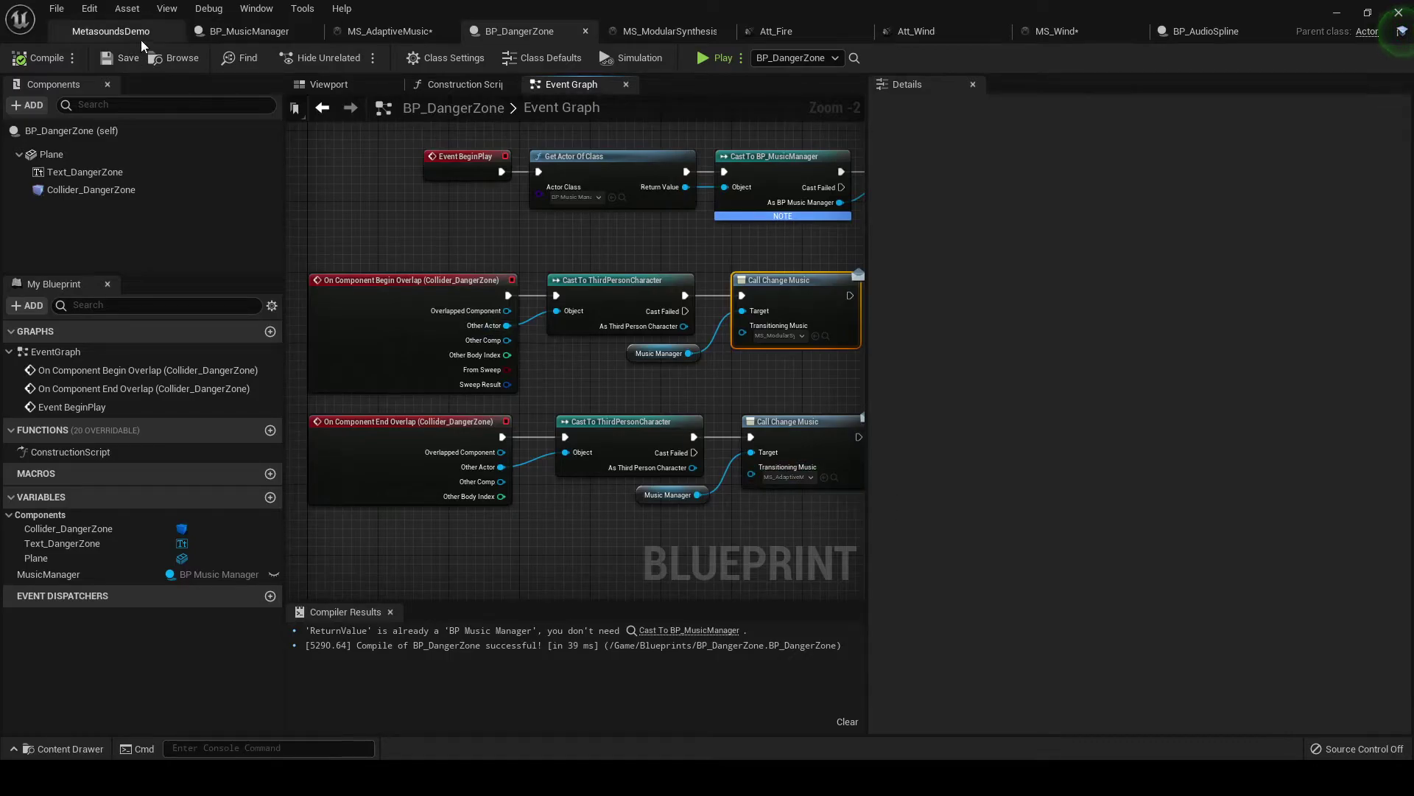
Step: Follow the ChangeMusic event in BP_MusicManager to the Fadeout Current Music node and inspect that function's graph
{"action": "left_click", "coordinate": [225, 32]}
{"action": "right_click_drag", "start_coordinate": [432, 309], "coordinate": [411, 220]}
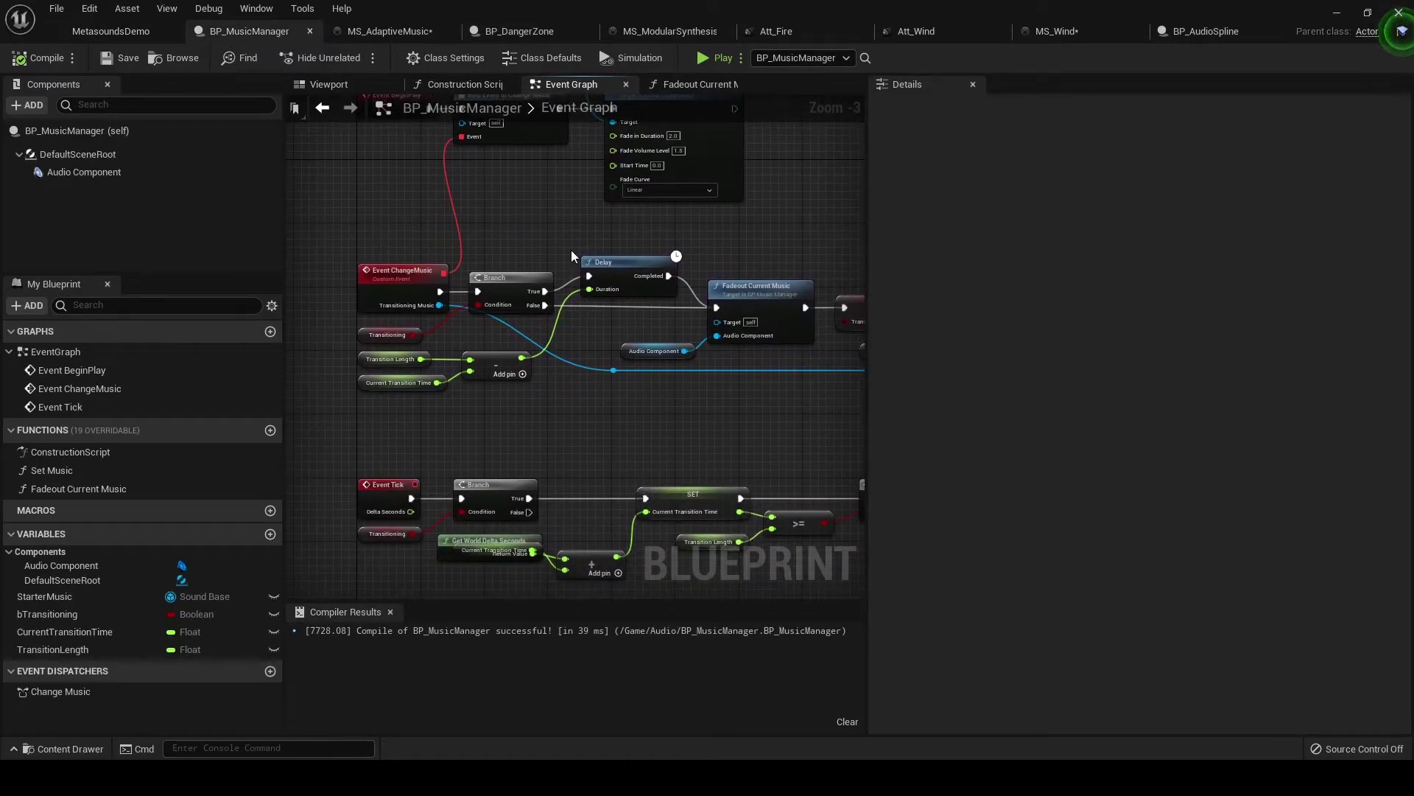
{"action": "right_click_drag", "start_coordinate": [572, 251], "coordinate": [448, 239]}
{"action": "right_click_drag", "start_coordinate": [656, 262], "coordinate": [607, 244]}
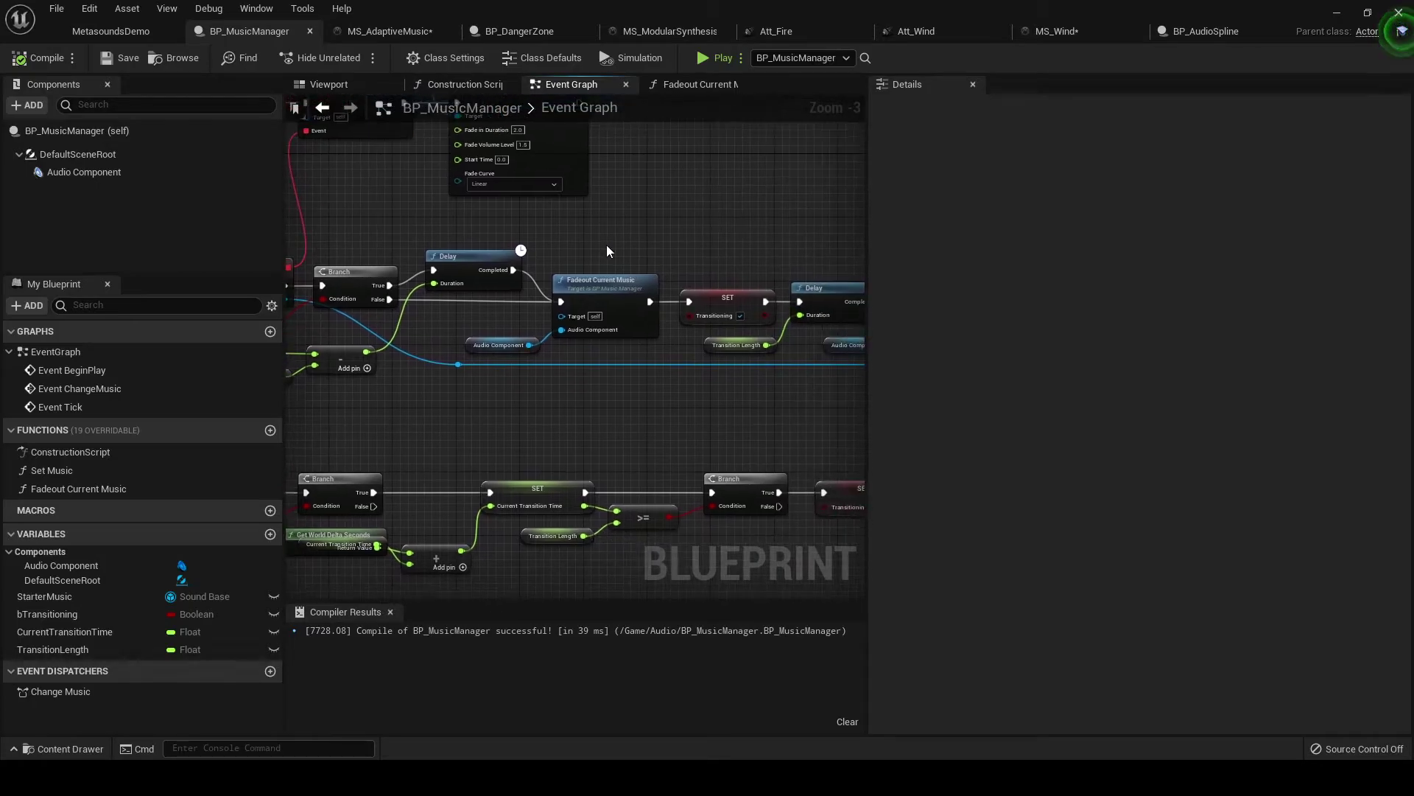
{"action": "double_click", "coordinate": [591, 280]}
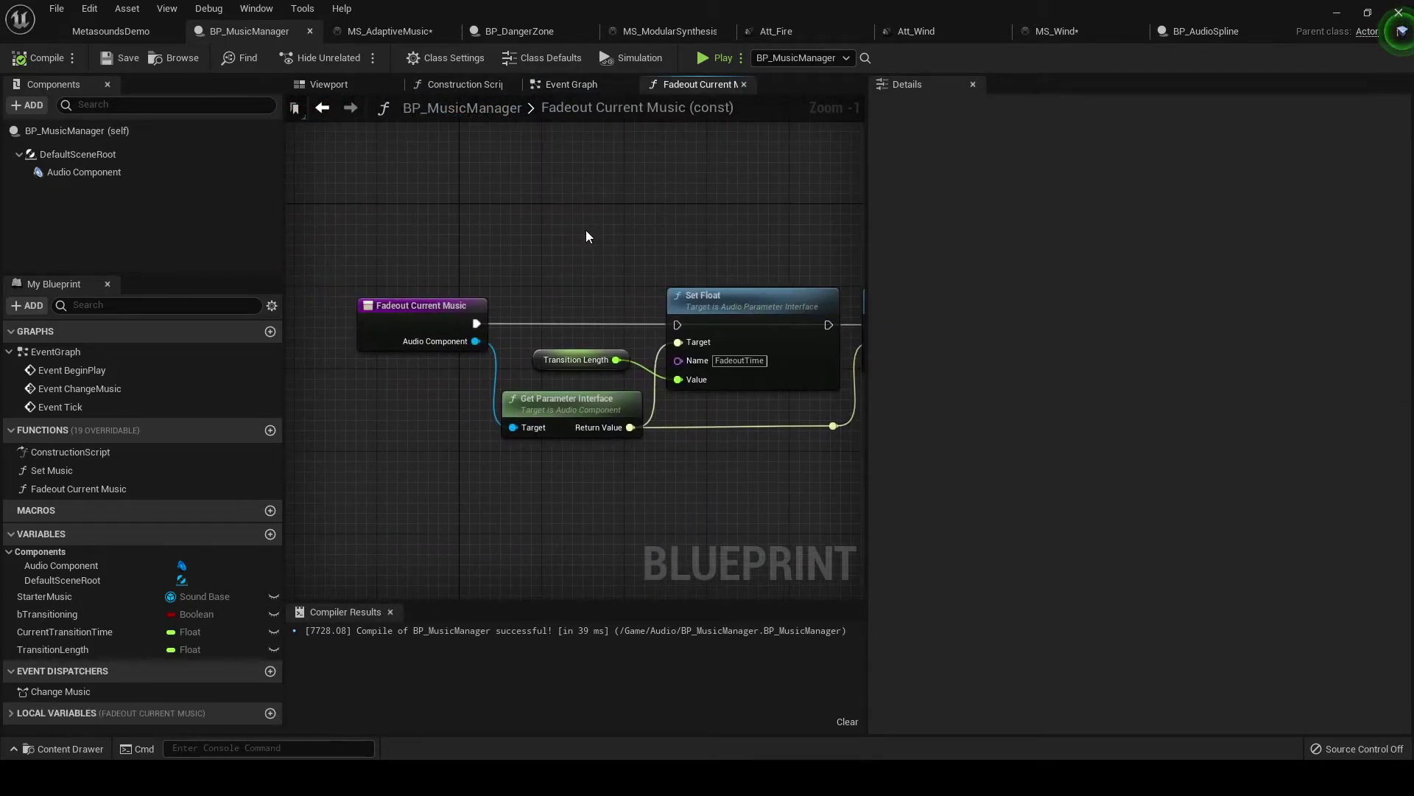
{"action": "right_click_drag", "start_coordinate": [586, 232], "coordinate": [404, 208]}
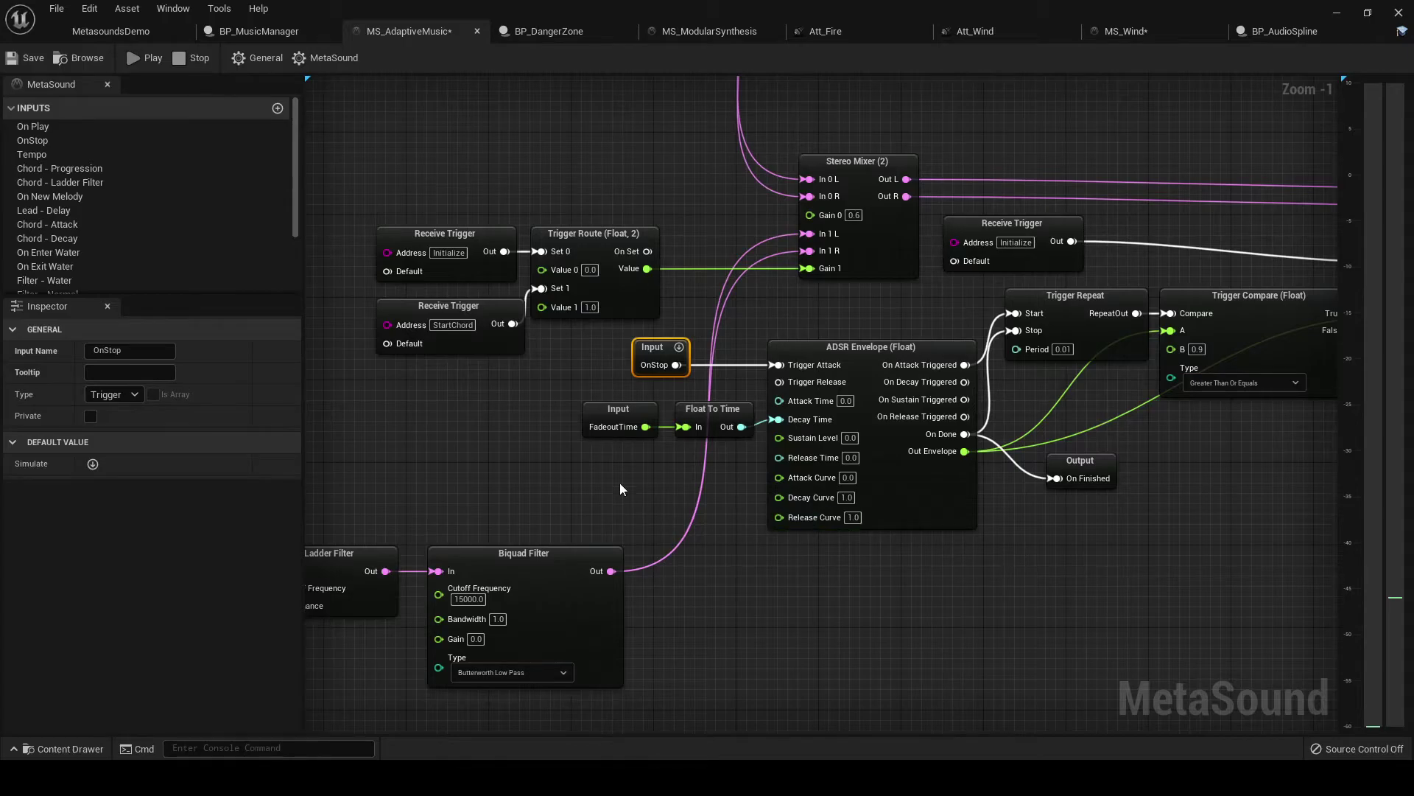
Step: Check the default values of the FadeoutTime input in MS_AdaptiveMusic and the TransitionLength variable in BP_MusicManager
{"action": "left_click", "coordinate": [616, 417]}
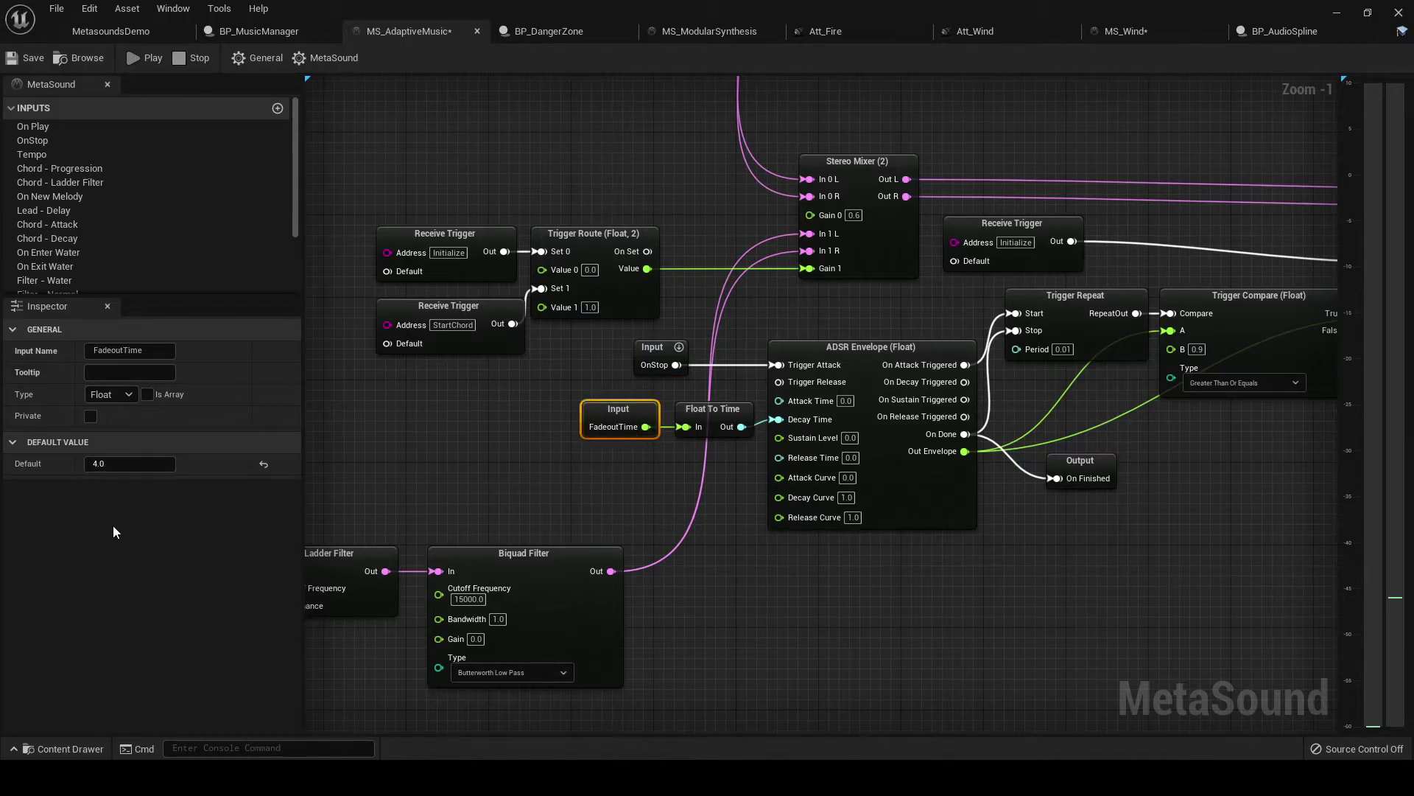
{"action": "left_click", "coordinate": [158, 33]}
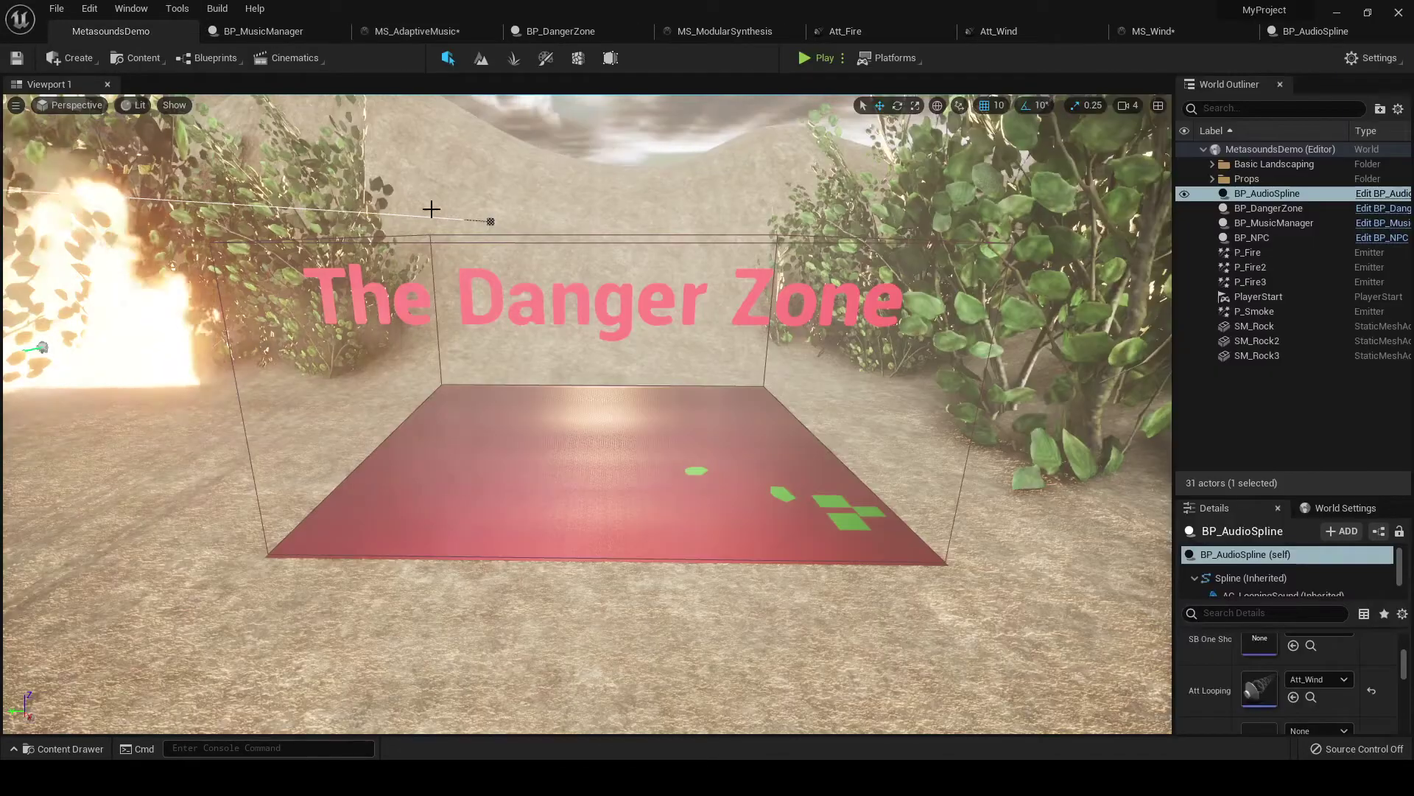
{"action": "left_click", "coordinate": [260, 31]}
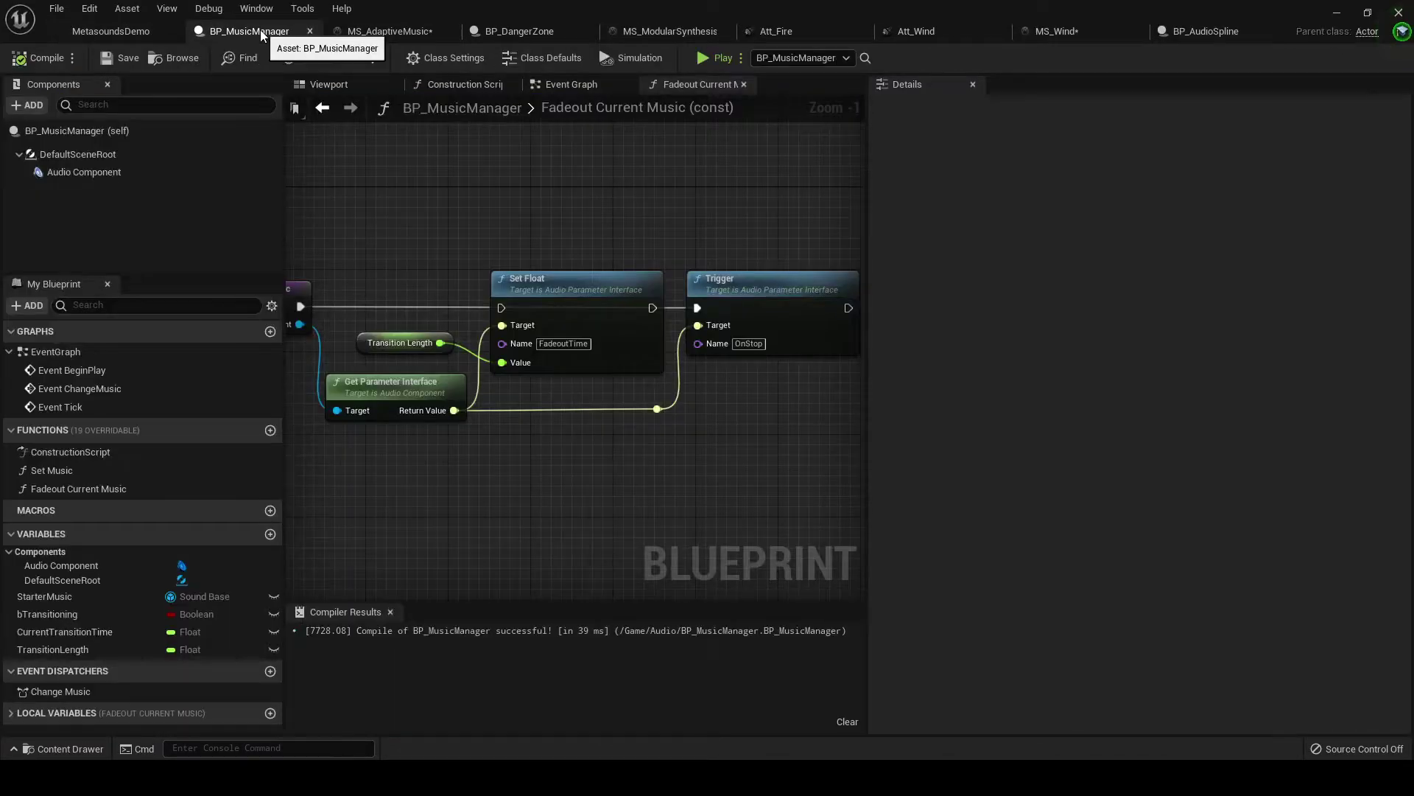
{"action": "left_click", "coordinate": [363, 346]}
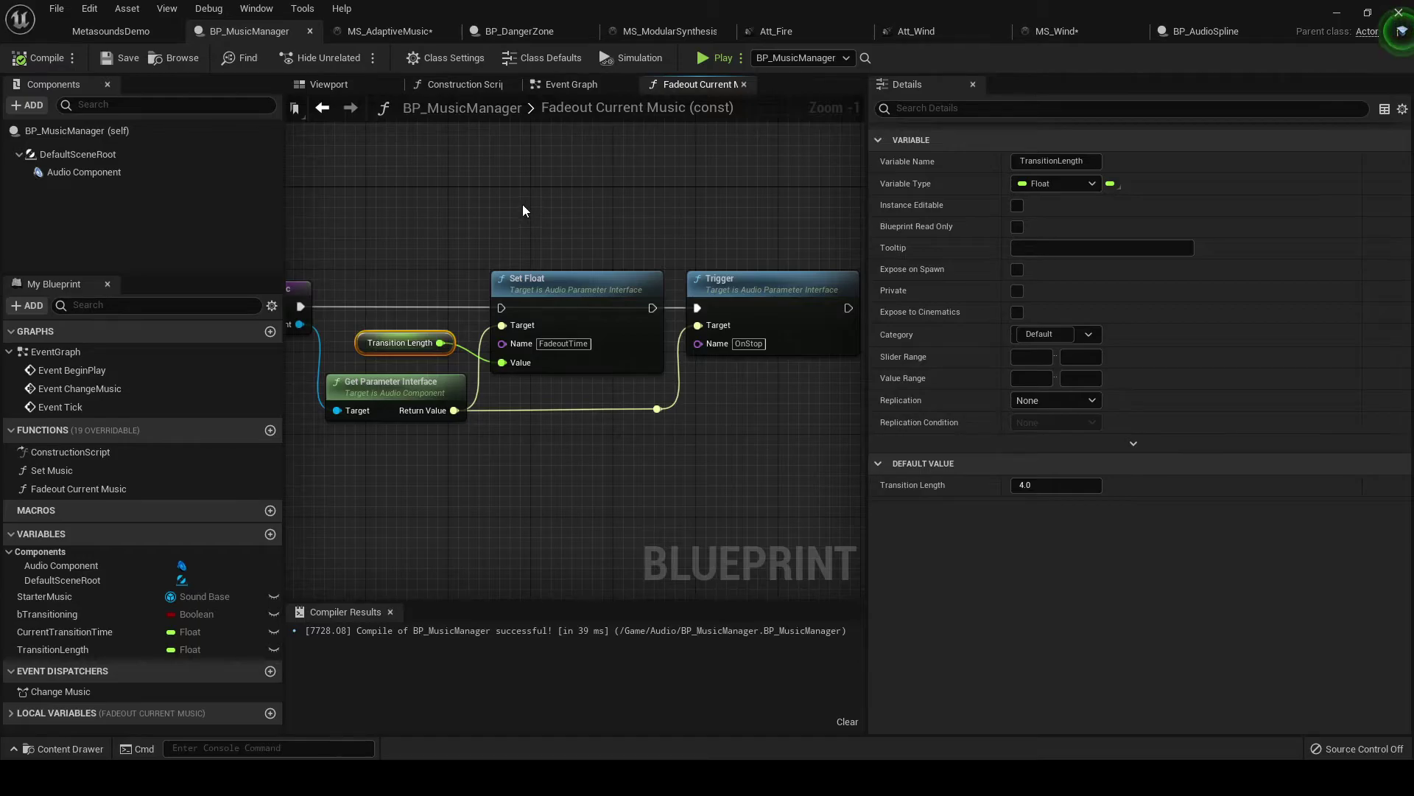
Step: Examine the Set Float node for FadeoutTime and the Trigger node for OnStop in the Fadeout Current Music function
{"action": "left_click", "coordinate": [768, 316]}
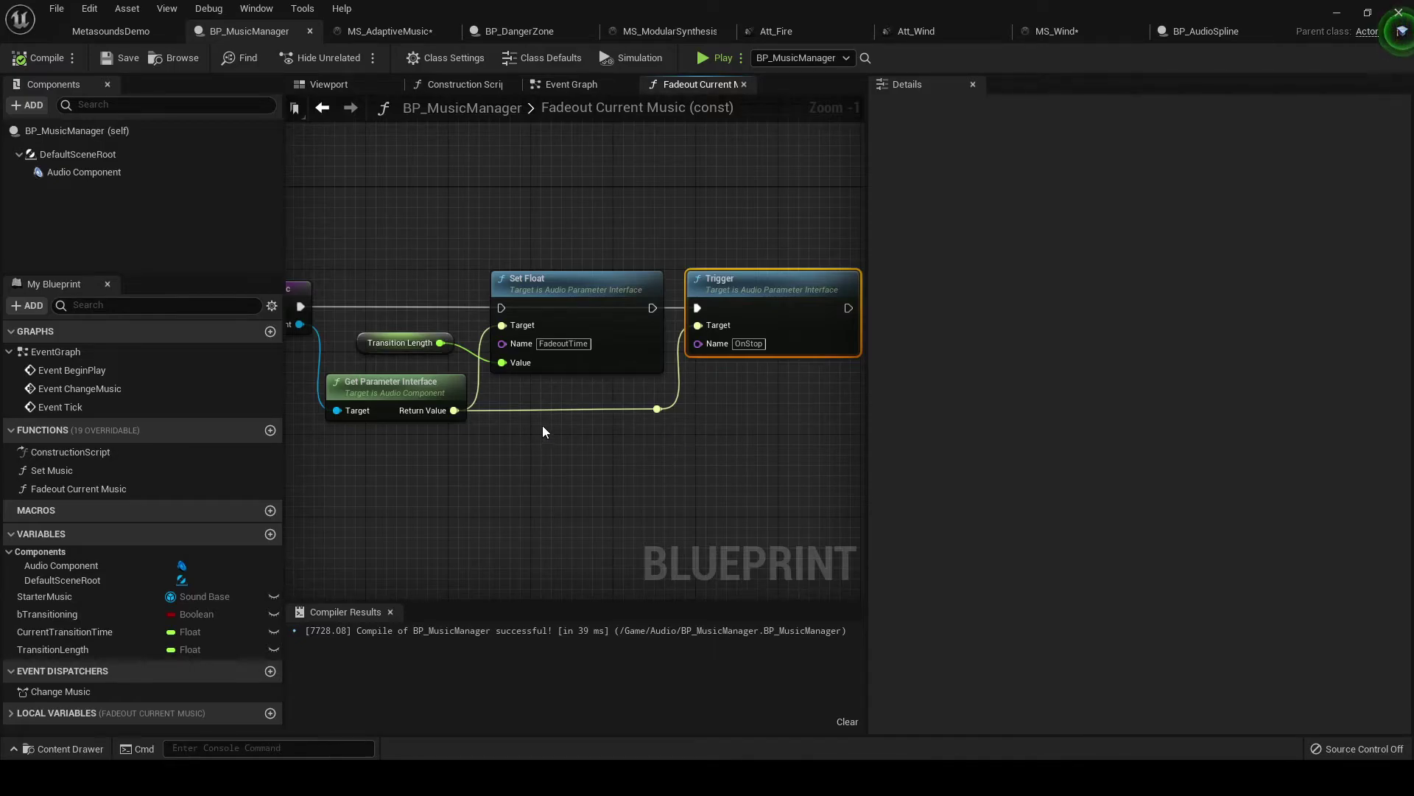
{"action": "right_click_drag", "start_coordinate": [542, 426], "coordinate": [676, 467]}
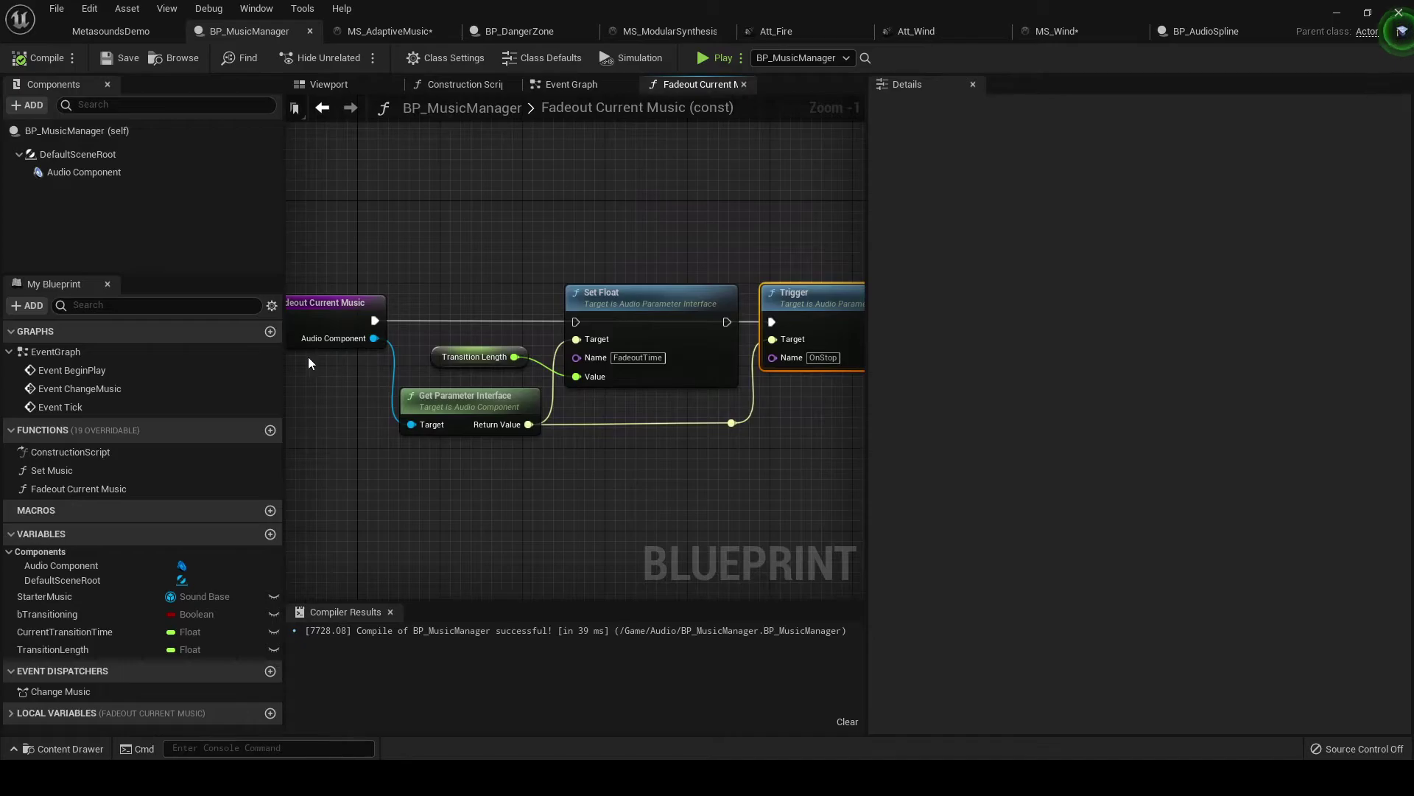
{"action": "left_click", "coordinate": [627, 329]}
{"action": "right_click_drag", "start_coordinate": [803, 501], "coordinate": [591, 471]}
{"action": "left_click", "coordinate": [679, 329]}
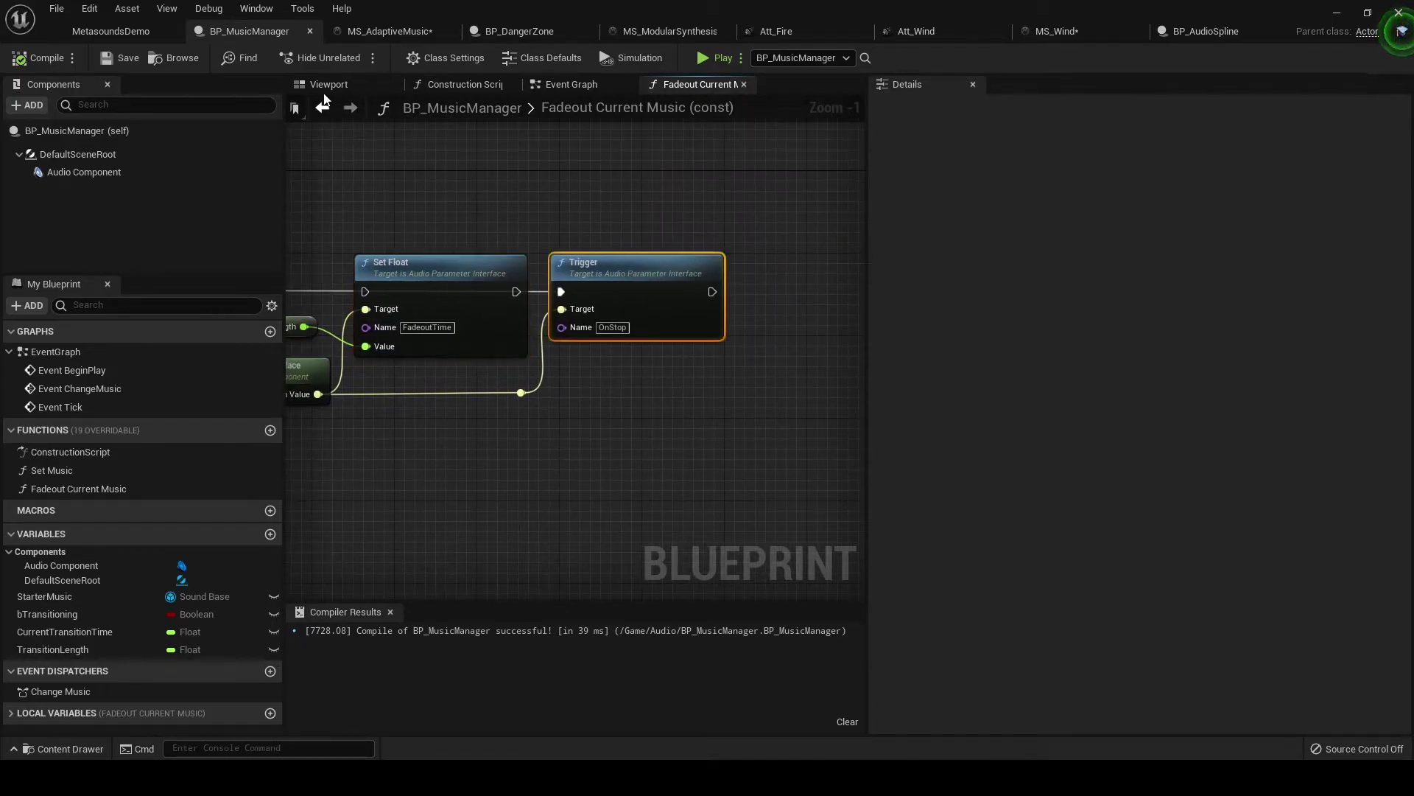
Step: Inspect the Set Transitioning and Delay nodes that follow Fadeout Current Music in the BP_MusicManager Event Graph
{"action": "left_click", "coordinate": [604, 83]}
{"action": "right_click_drag", "start_coordinate": [645, 416], "coordinate": [429, 398]}
{"action": "left_click", "coordinate": [524, 312]}
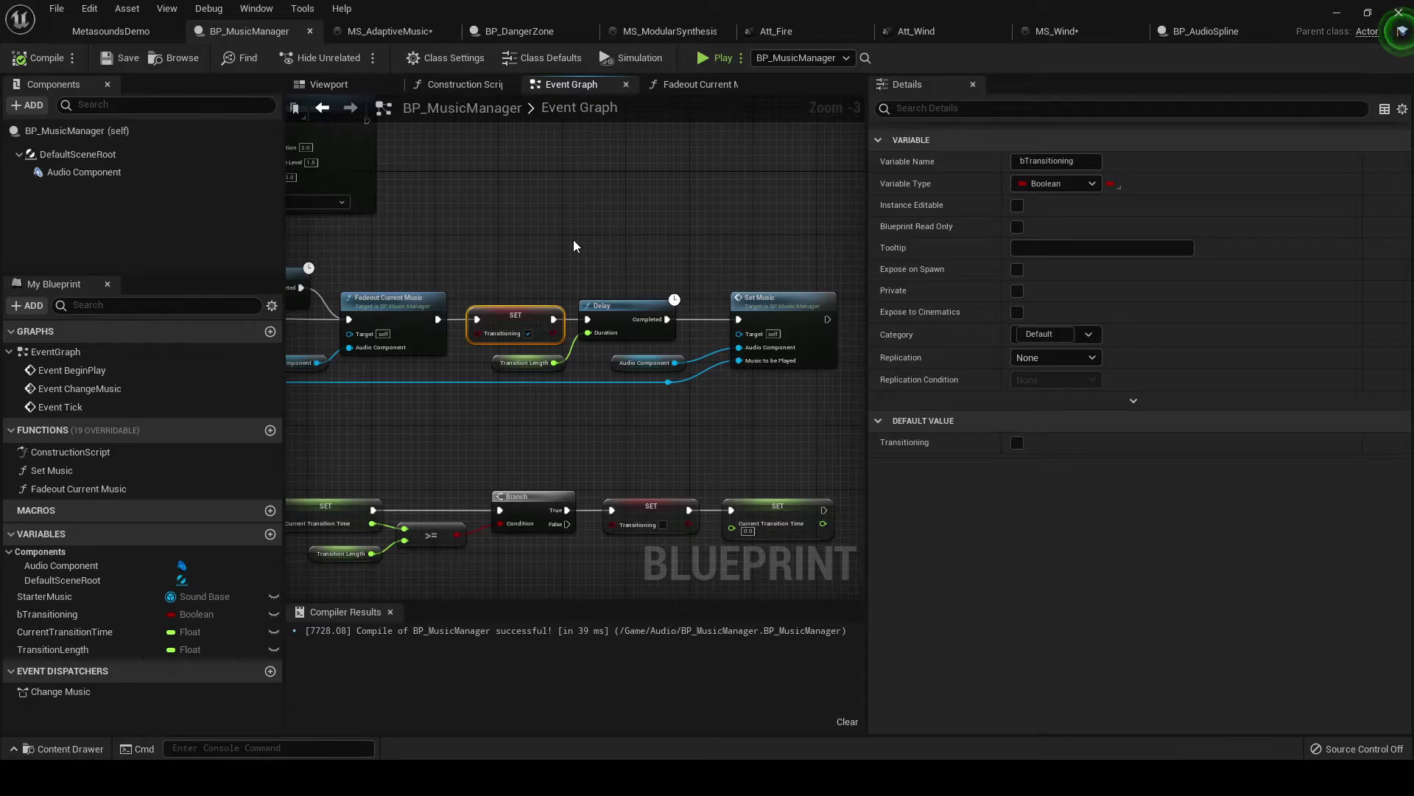
{"action": "left_click", "coordinate": [618, 333]}
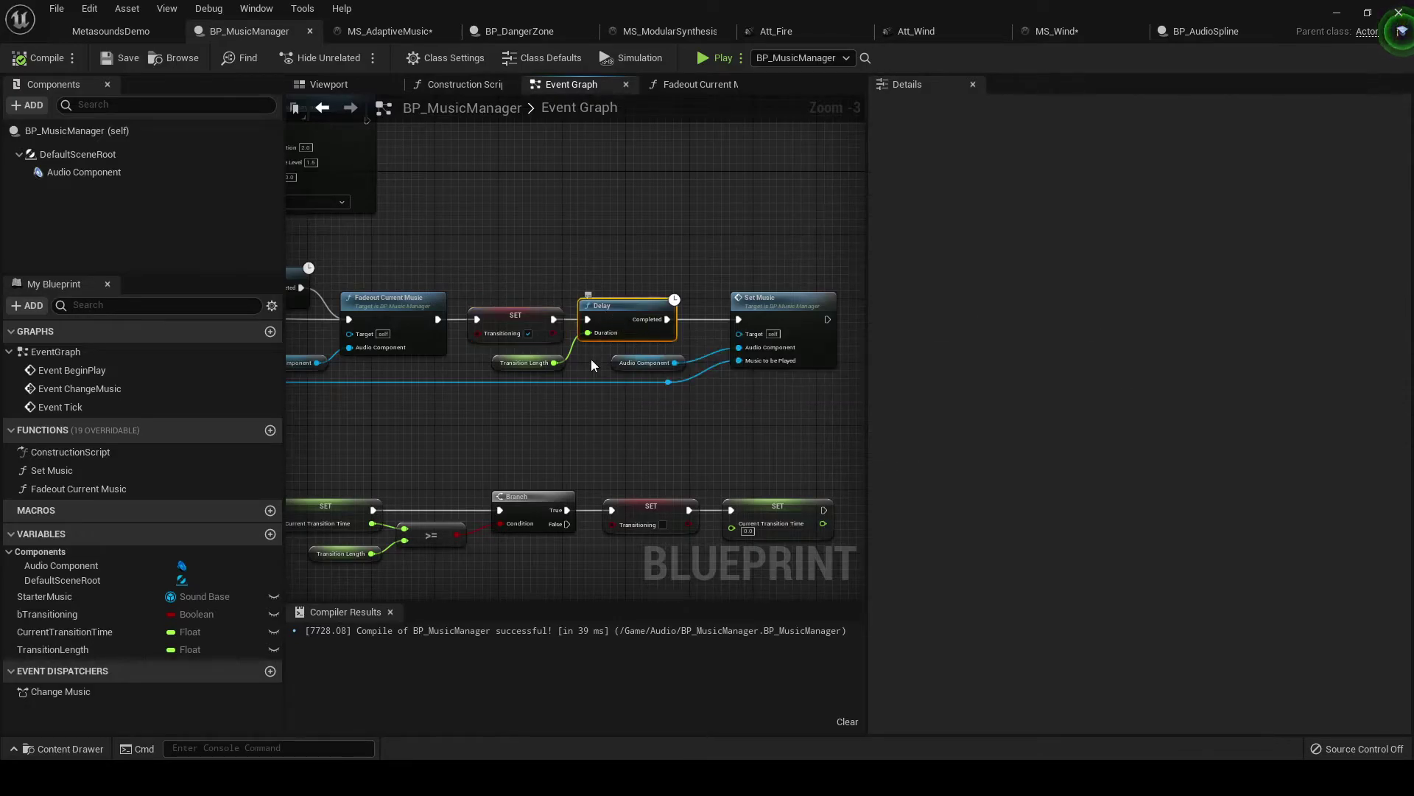
Step: Check the Transition Length variable feeding the Delay, and examine the Stop and Set Sound nodes inside the Set Music function
{"action": "left_click", "coordinate": [497, 365]}
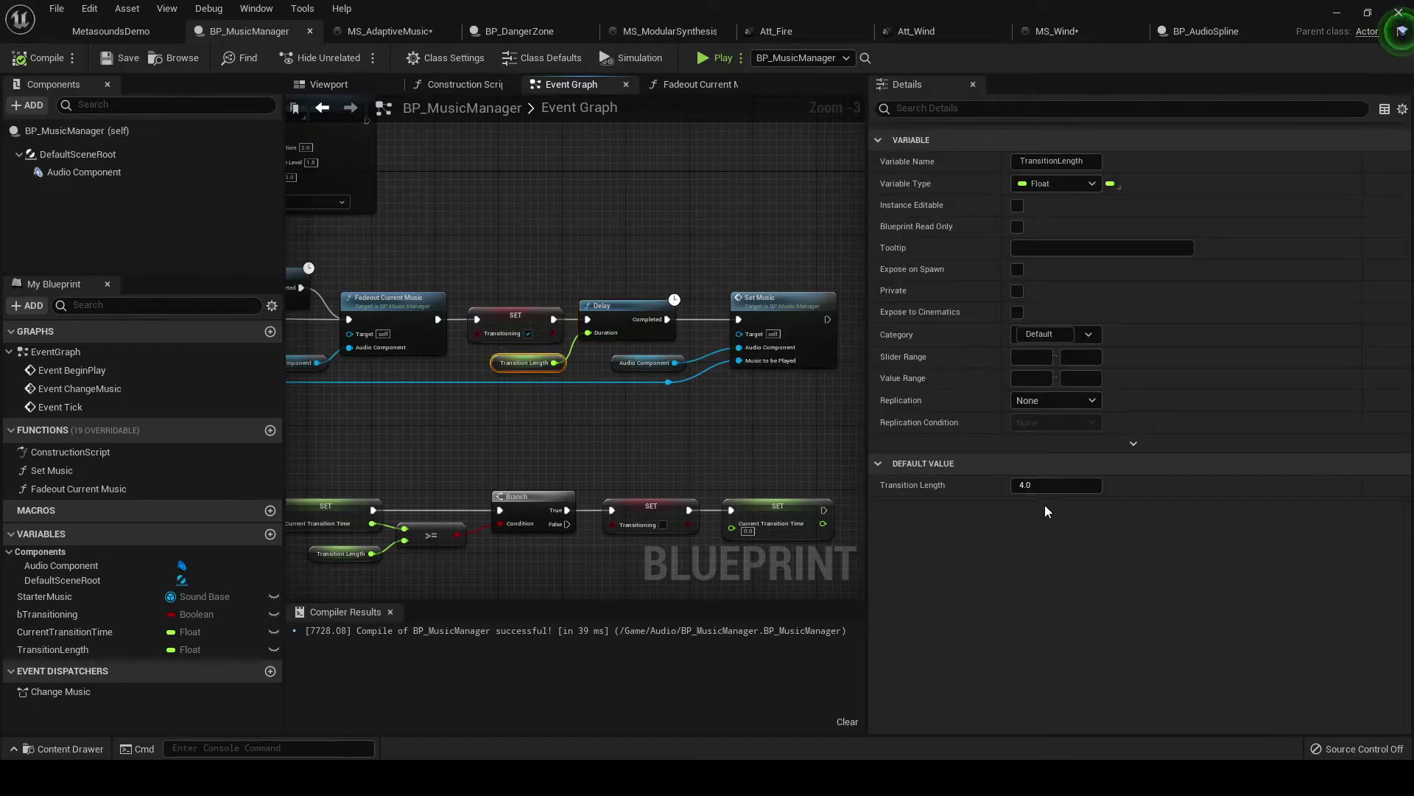
{"action": "left_click", "coordinate": [770, 302]}
{"action": "double_click", "coordinate": [814, 324]}
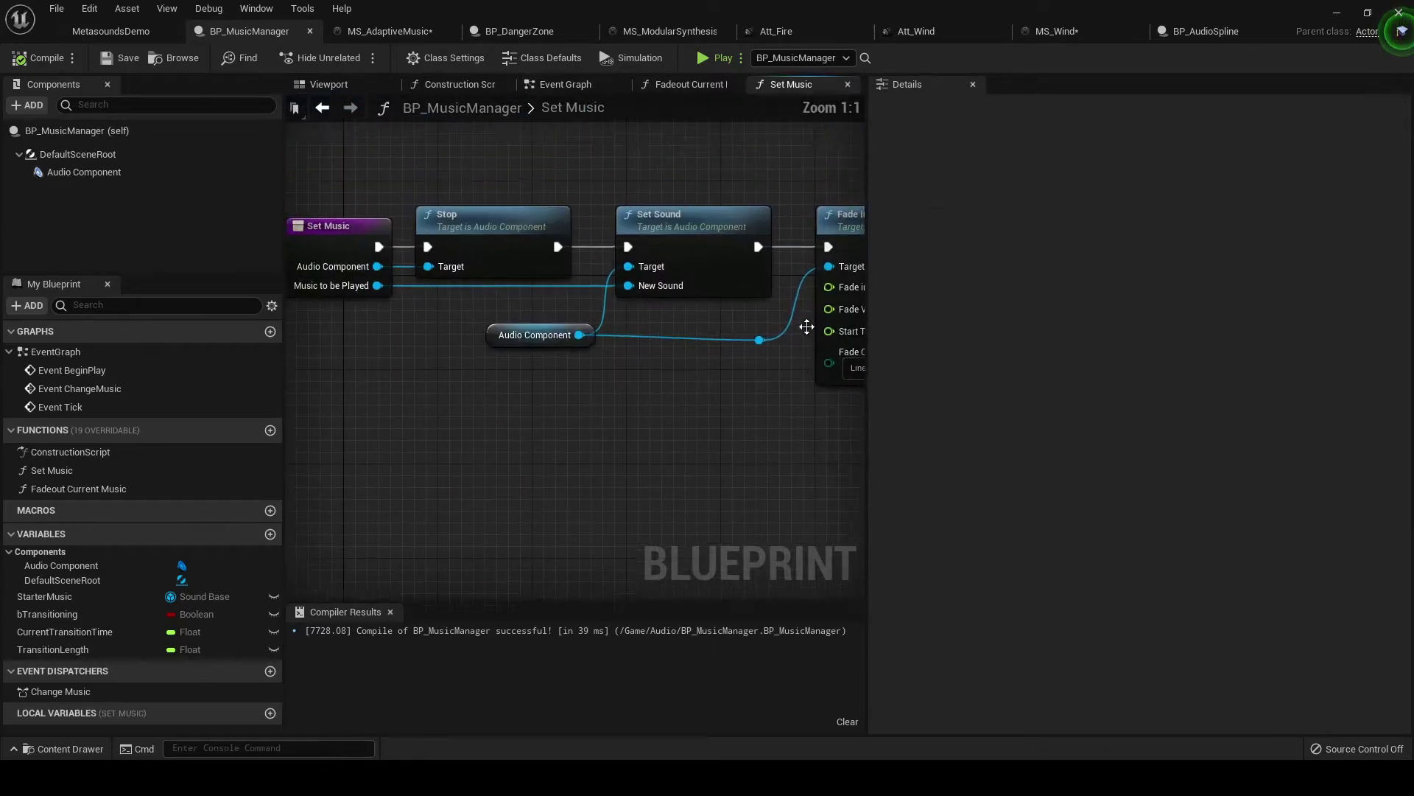
{"action": "scroll", "coordinate": [613, 442], "scroll_direction": "down", "scroll_amount": 1}
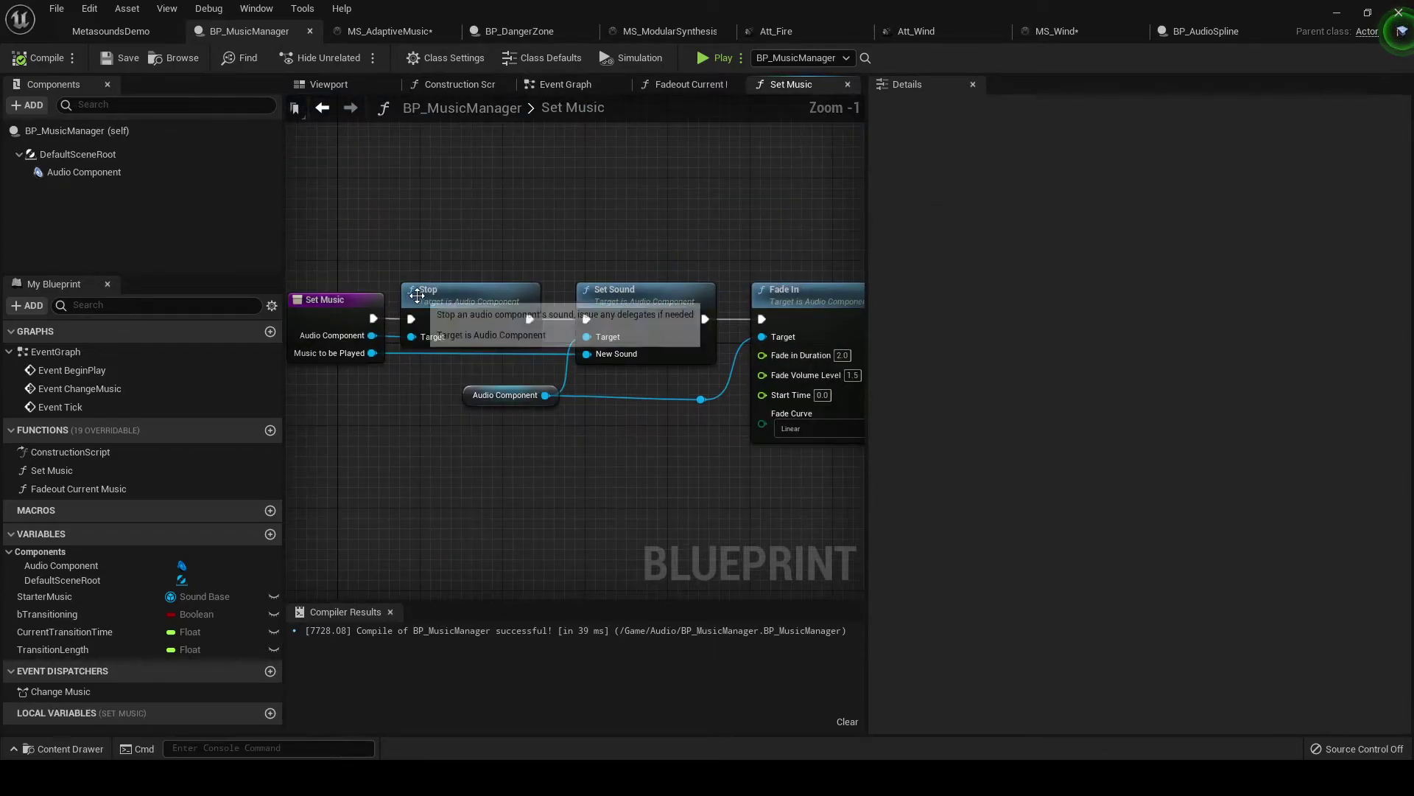
{"action": "left_click", "coordinate": [477, 333]}
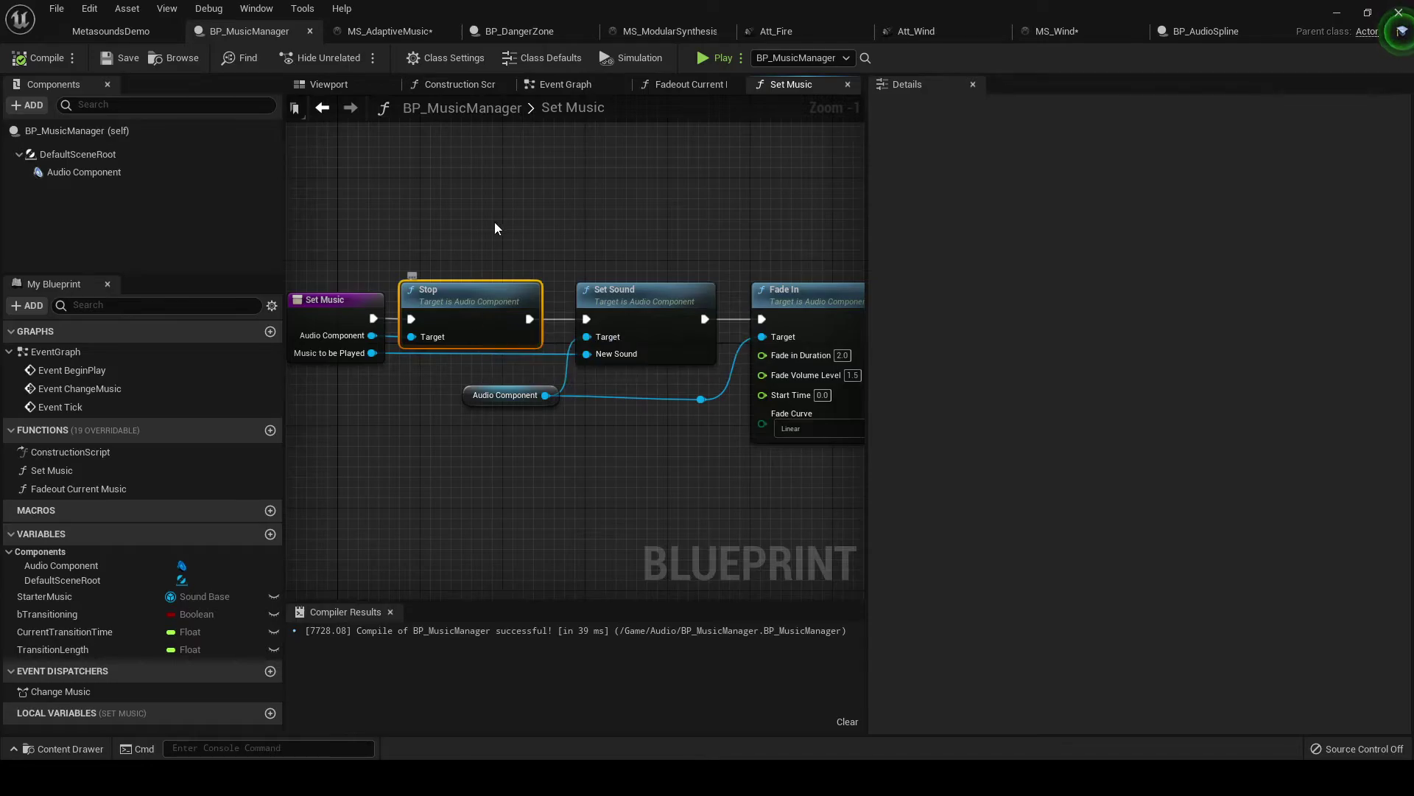
{"action": "left_click", "coordinate": [639, 317]}
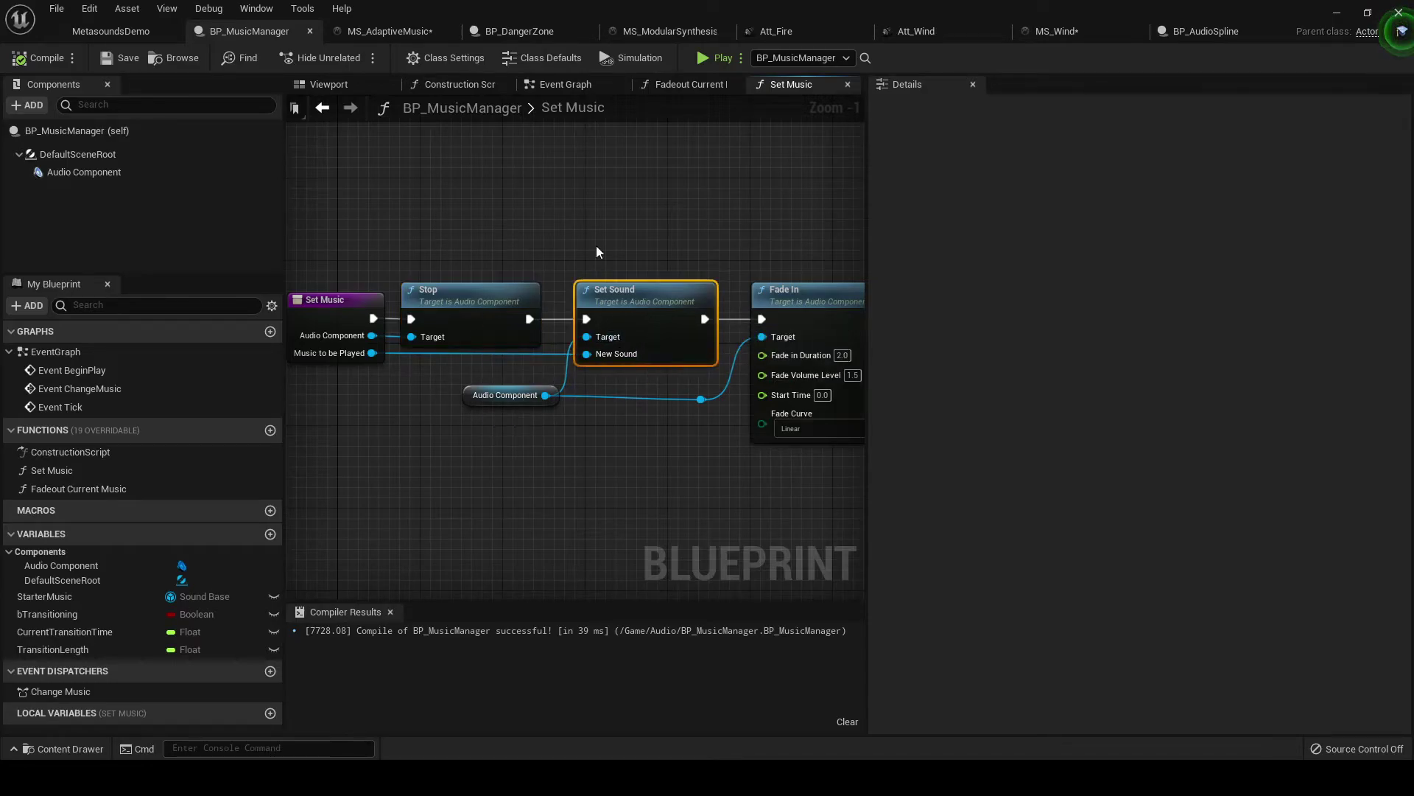
Step: Review the ChangeMusic chain in the Event Graph up to Set Music, and inspect the Fade In node in that function
{"action": "left_click", "coordinate": [564, 85]}
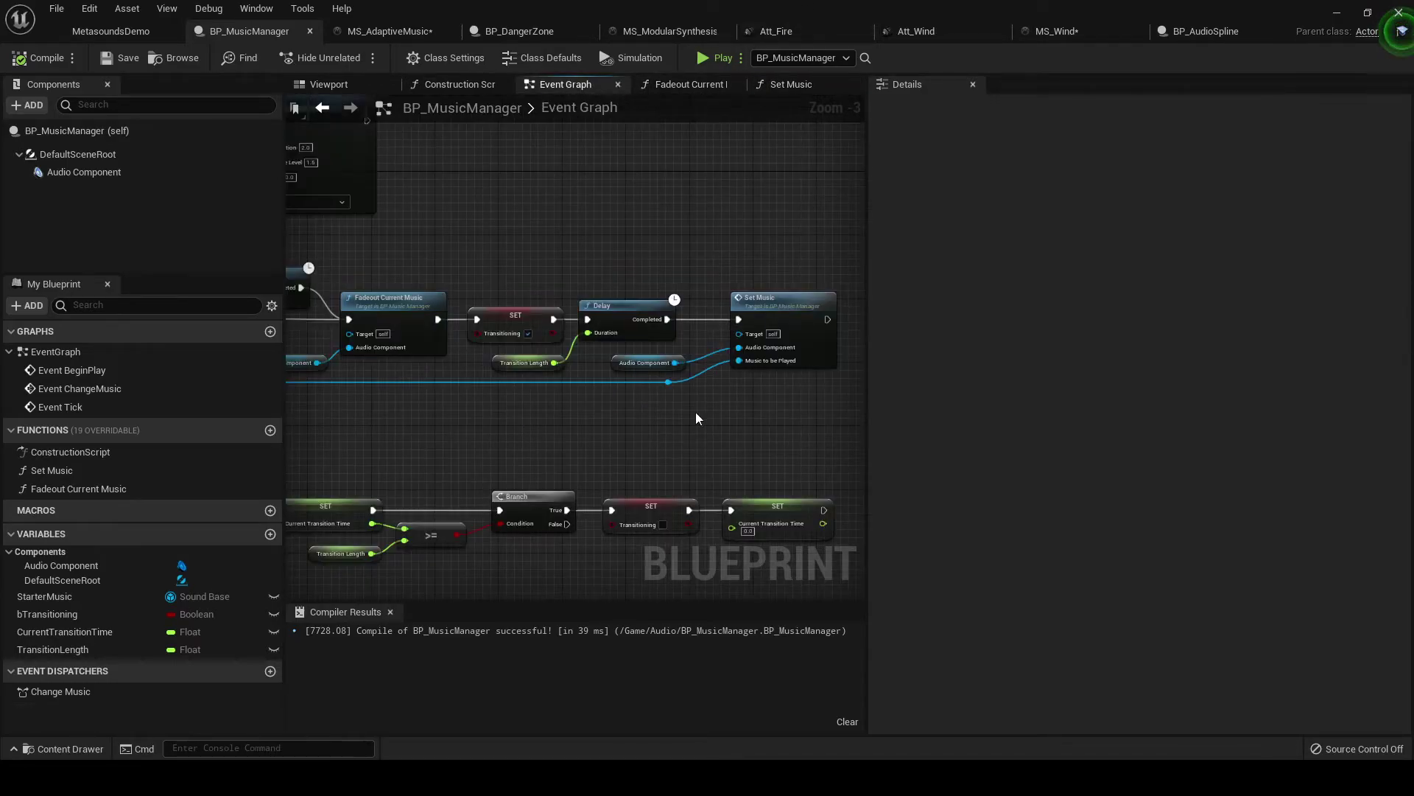
{"action": "right_click_drag", "start_coordinate": [458, 412], "coordinate": [512, 400]}
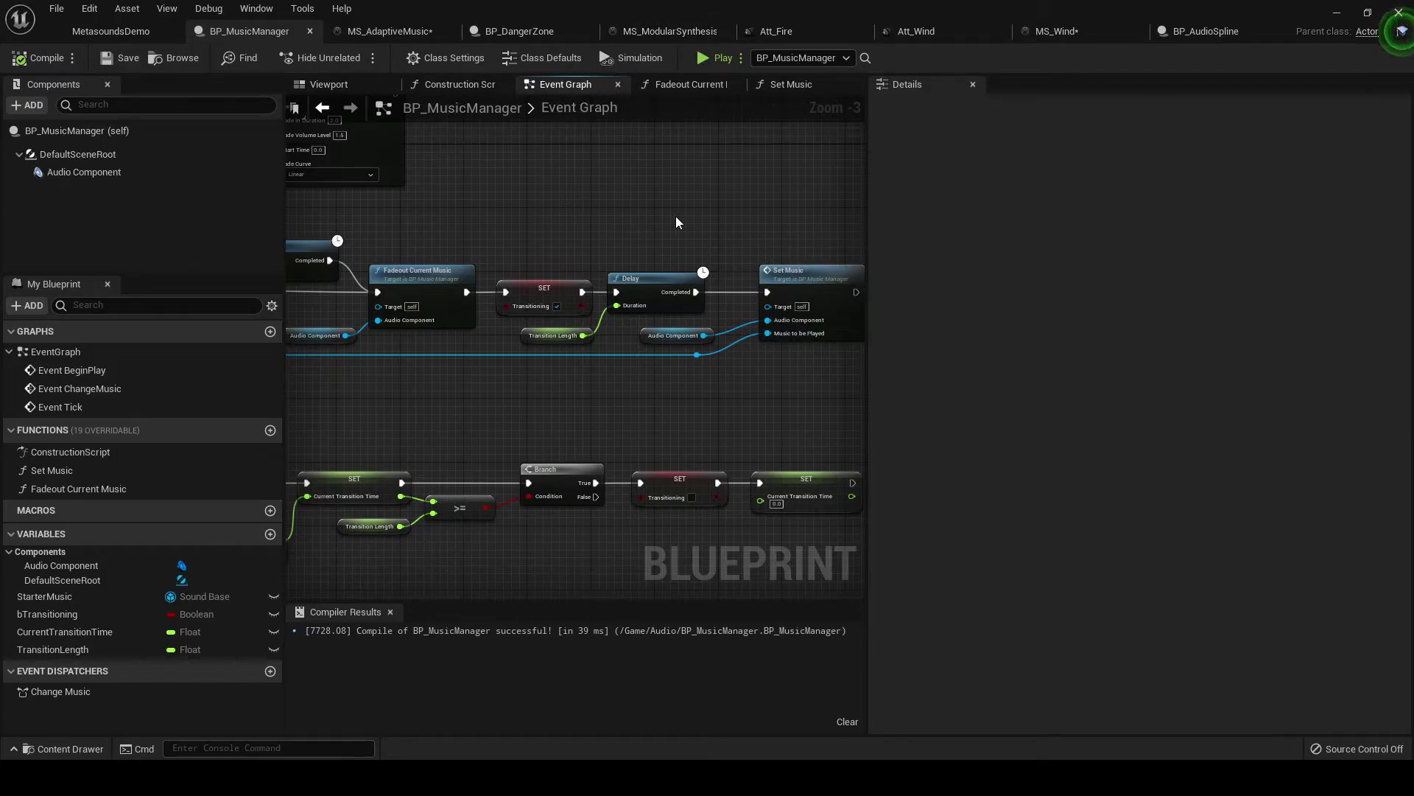
{"action": "double_click", "coordinate": [832, 276]}
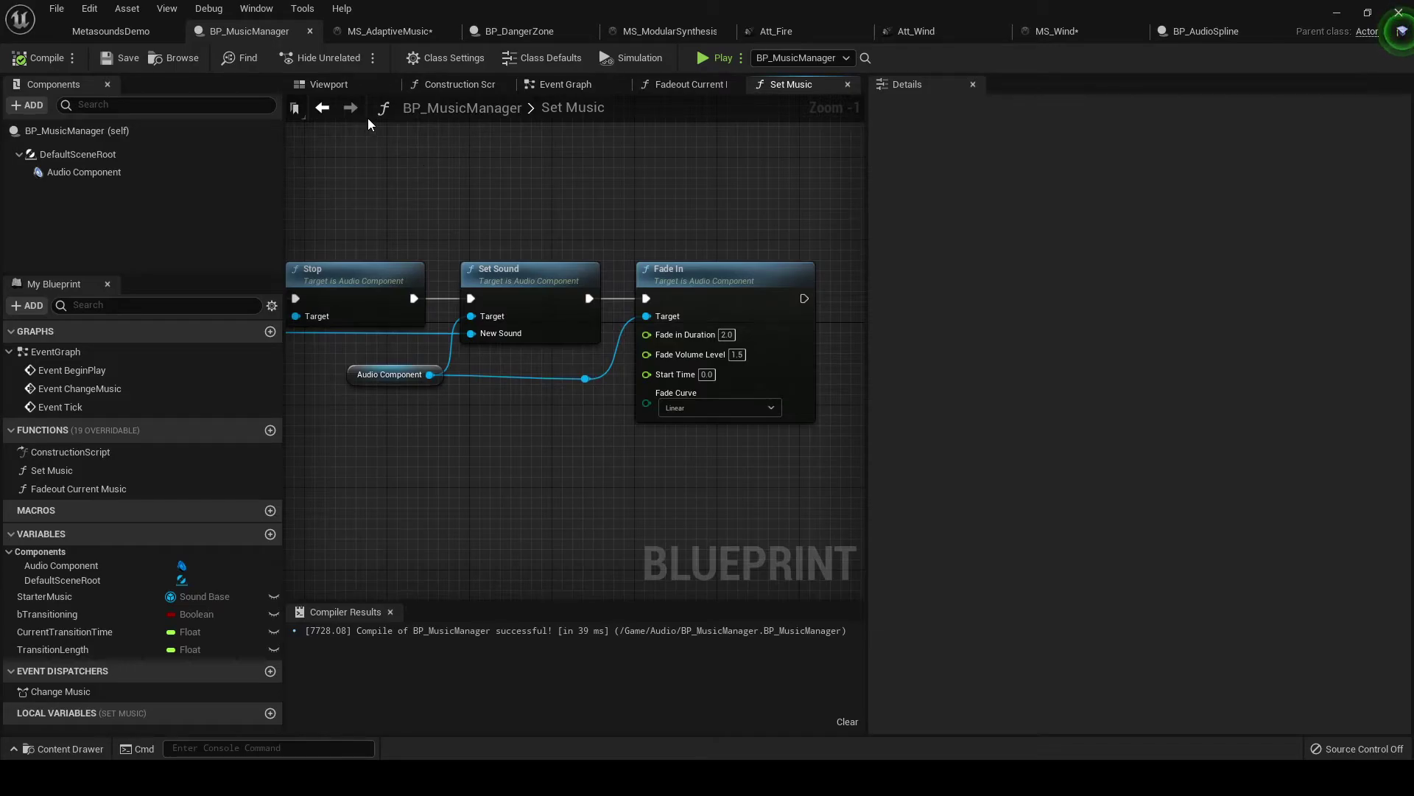
Step: In the Event Graph's Event Tick chain, move the overlapping Current Transition Time node below Get World Delta Seconds
{"action": "left_click", "coordinate": [580, 85]}
{"action": "right_click_drag", "start_coordinate": [427, 387], "coordinate": [587, 396]}
{"action": "scroll", "coordinate": [519, 417], "scroll_direction": "down", "scroll_amount": 2}
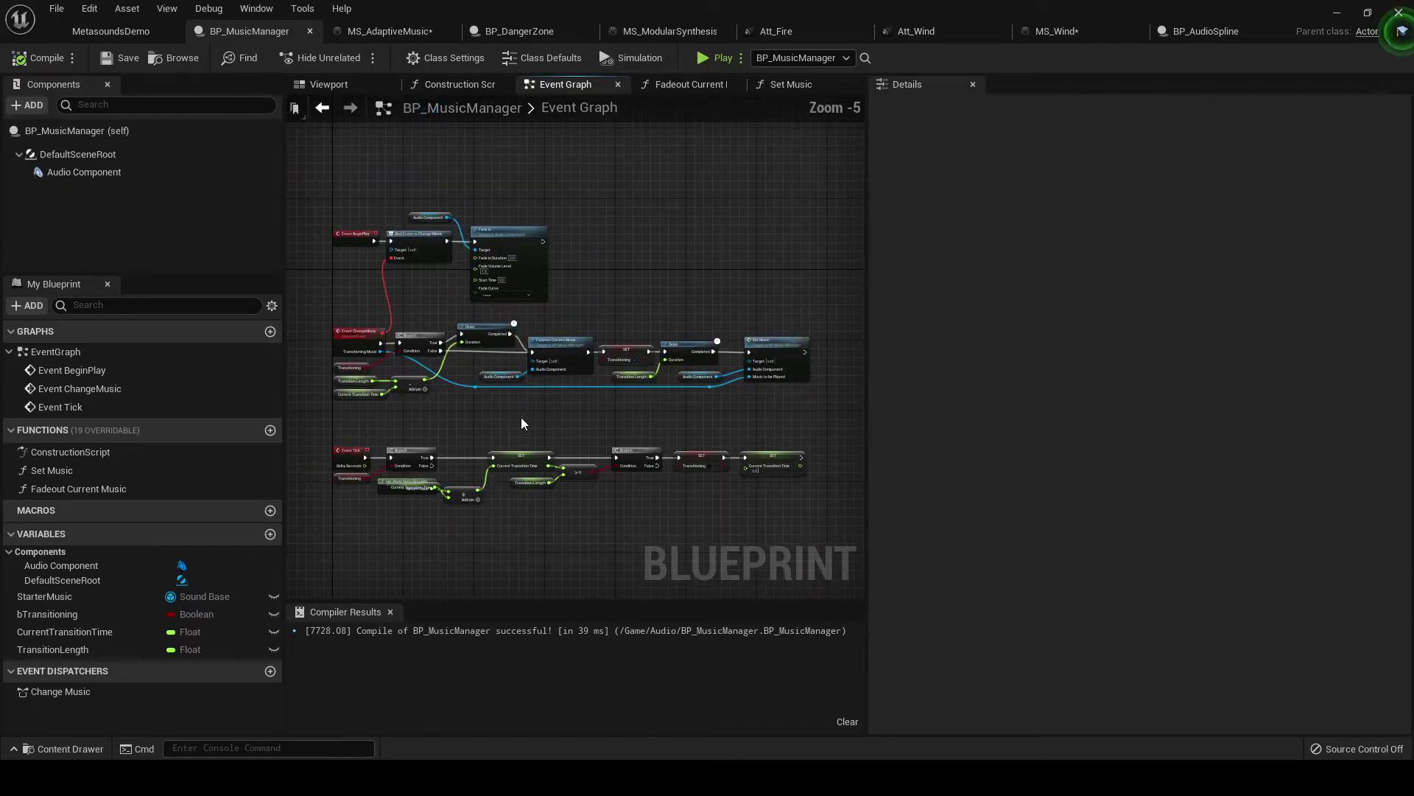
{"action": "scroll", "coordinate": [519, 416], "scroll_direction": "up", "scroll_amount": 1}
{"action": "right_click_drag", "start_coordinate": [344, 414], "coordinate": [562, 359]}
{"action": "scroll", "coordinate": [459, 418], "scroll_direction": "up", "scroll_amount": 2}
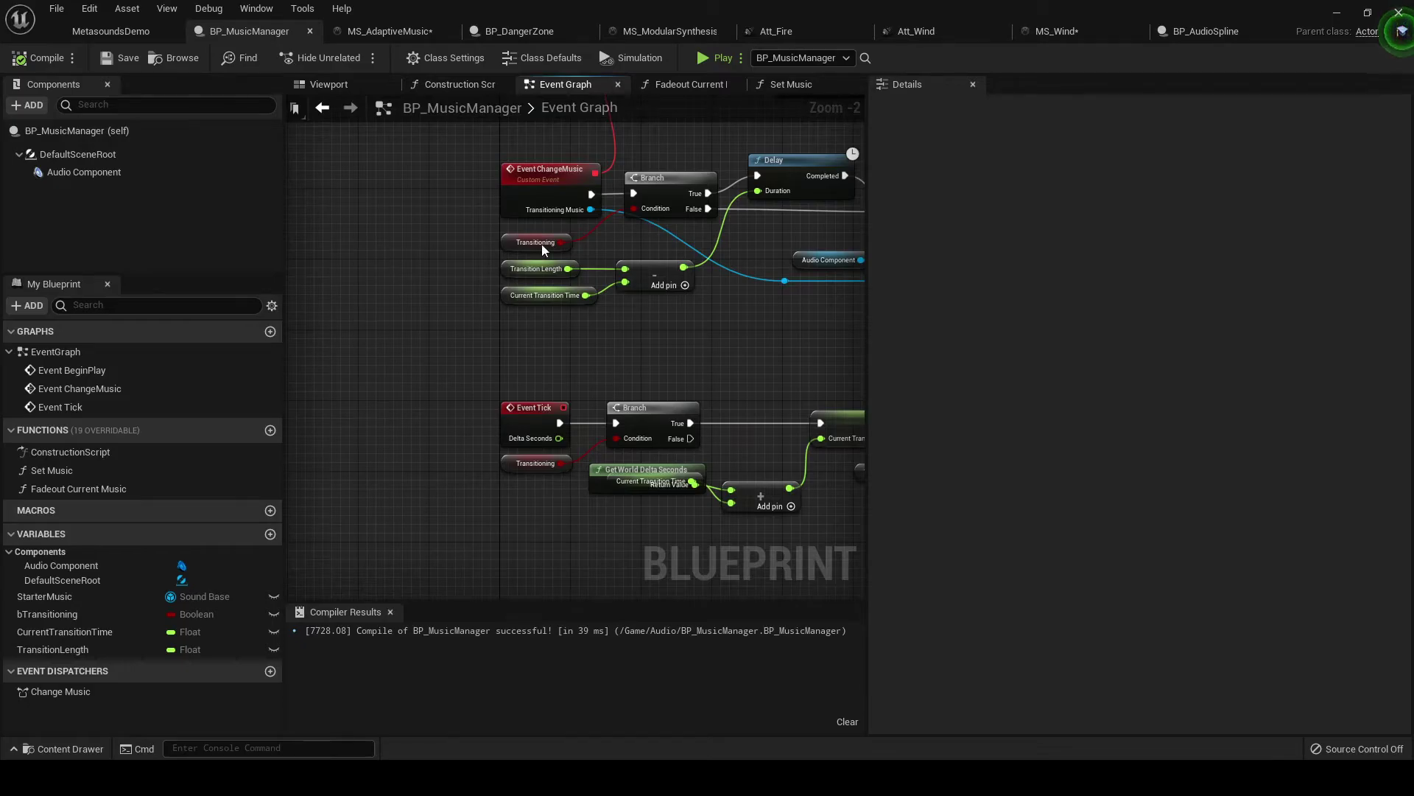
{"action": "right_click_drag", "start_coordinate": [431, 414], "coordinate": [312, 342]}
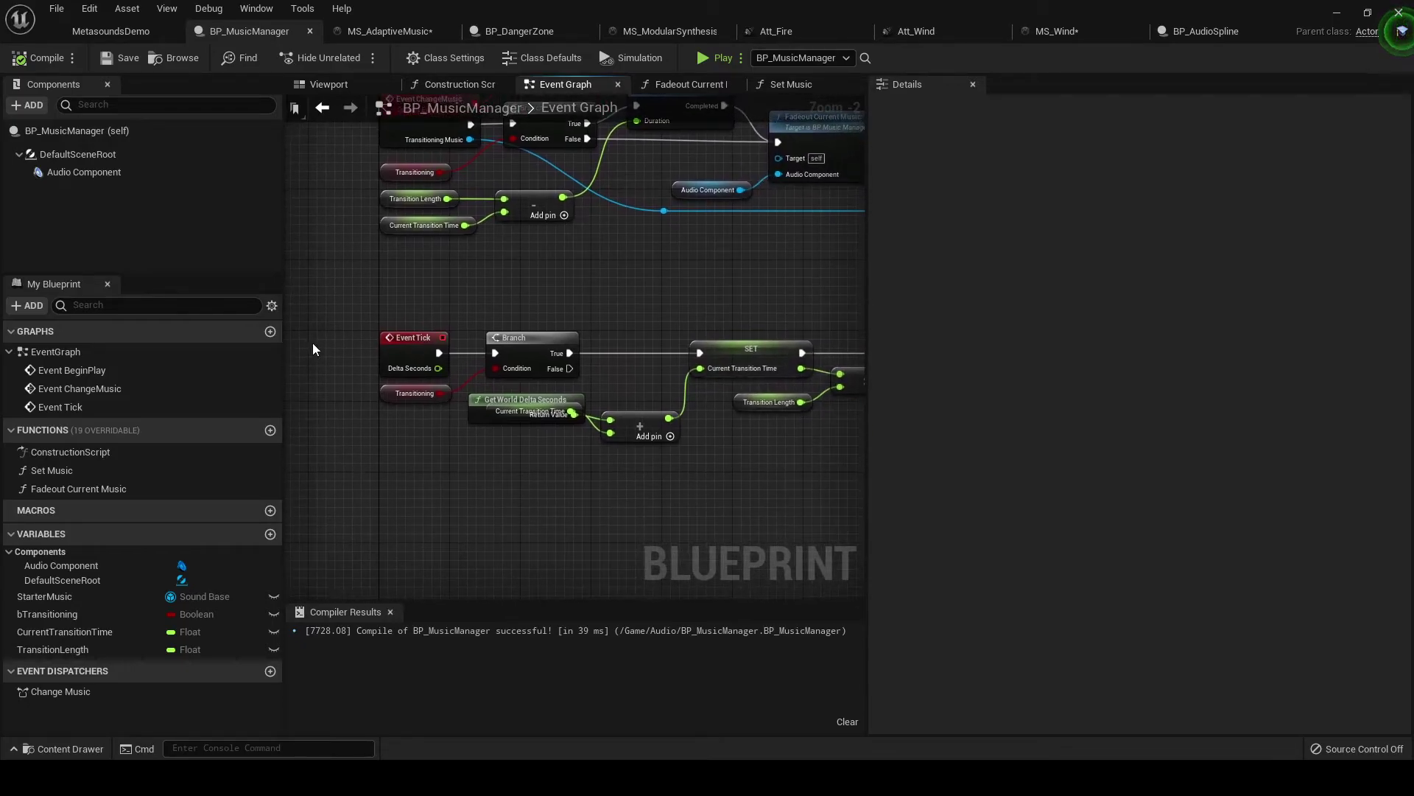
{"action": "right_click_drag", "start_coordinate": [702, 301], "coordinate": [611, 256]}
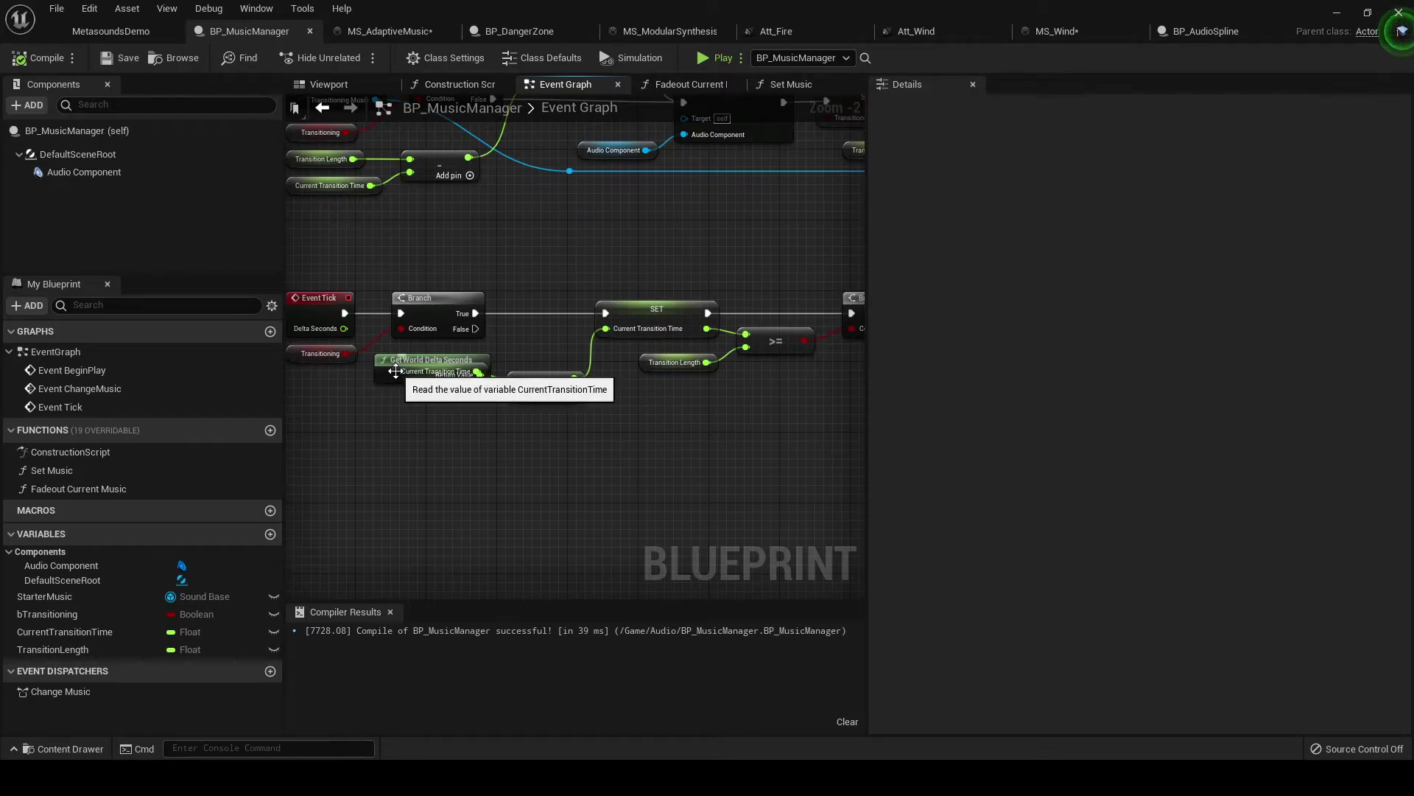
{"action": "left_click_drag", "start_coordinate": [396, 370], "coordinate": [386, 406]}
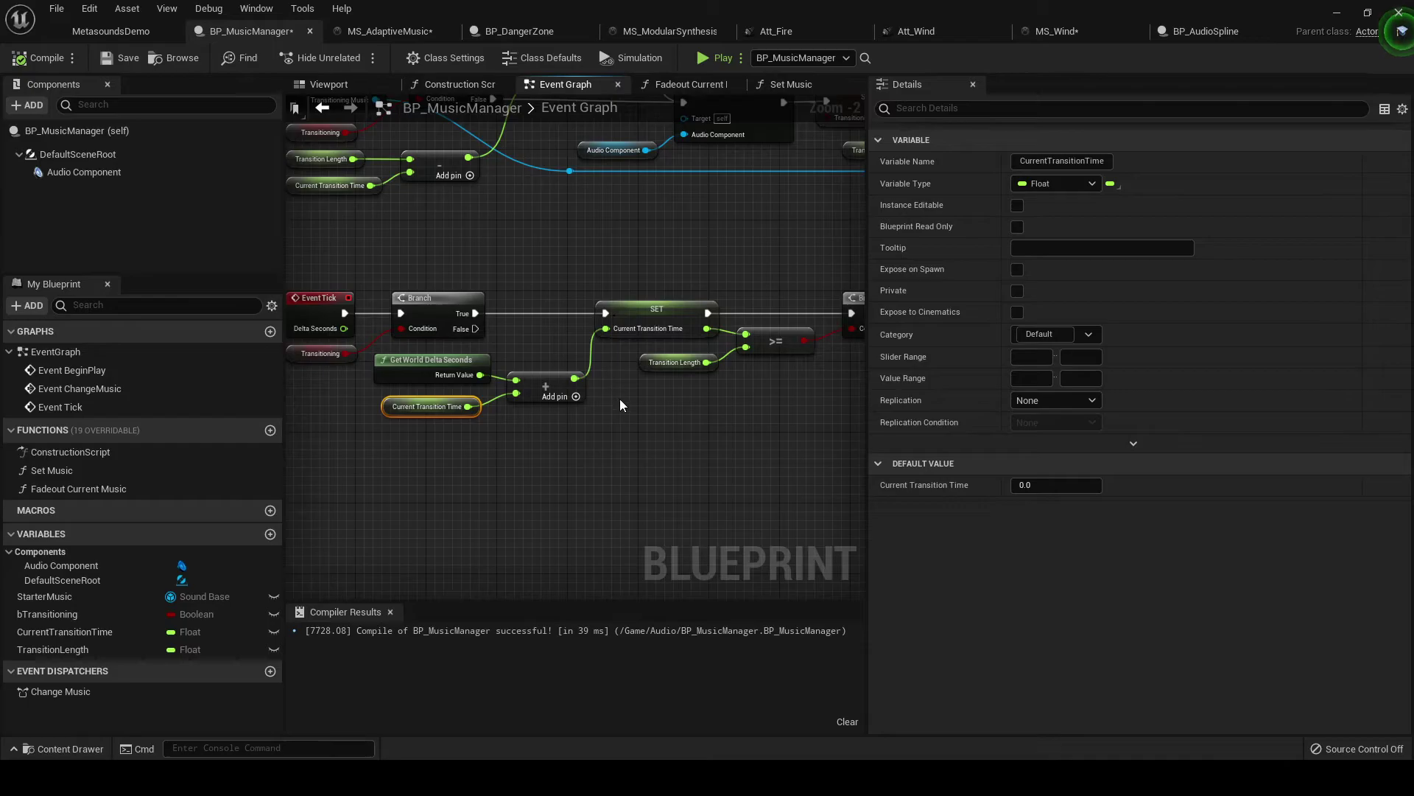
Step: Inspect the Event Tick comparison of Current Transition Time with Transition Length and the Set nodes that reset Transitioning and Current Transition Time
{"action": "right_click_drag", "start_coordinate": [808, 404], "coordinate": [736, 408]}
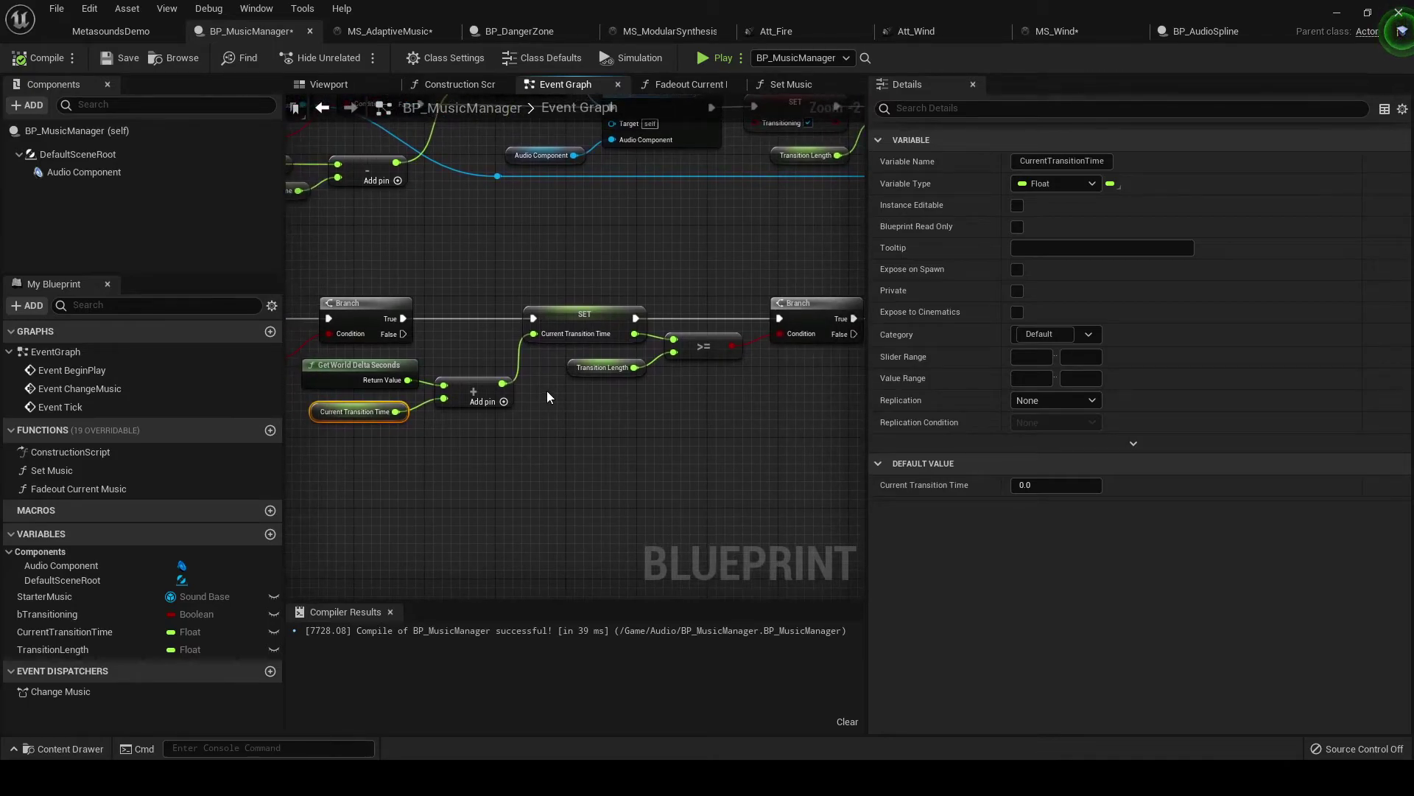
{"action": "left_click", "coordinate": [586, 325]}
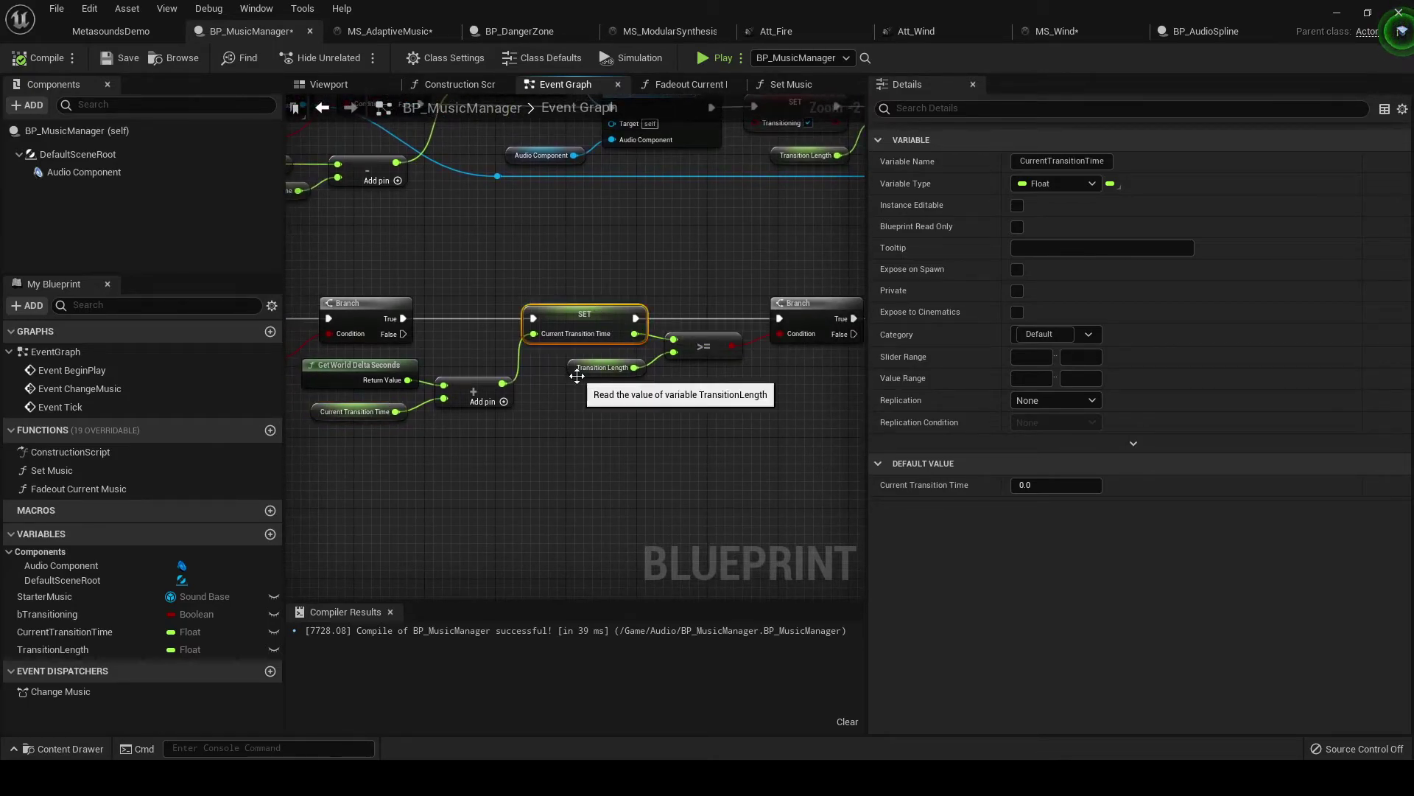
{"action": "left_click", "coordinate": [578, 367]}
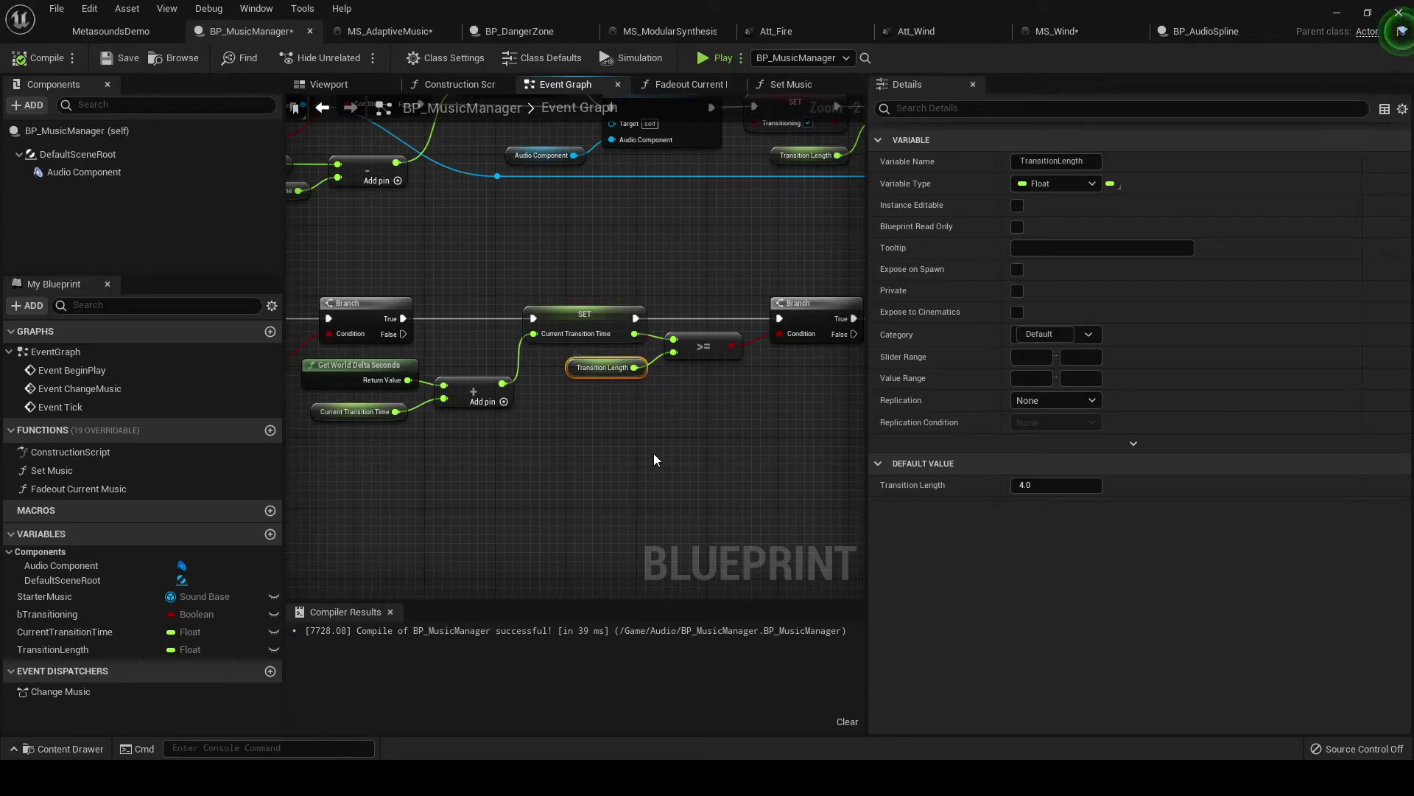
{"action": "left_click", "coordinate": [582, 324]}
{"action": "right_click_drag", "start_coordinate": [711, 407], "coordinate": [589, 262]}
{"action": "left_click", "coordinate": [625, 337]}
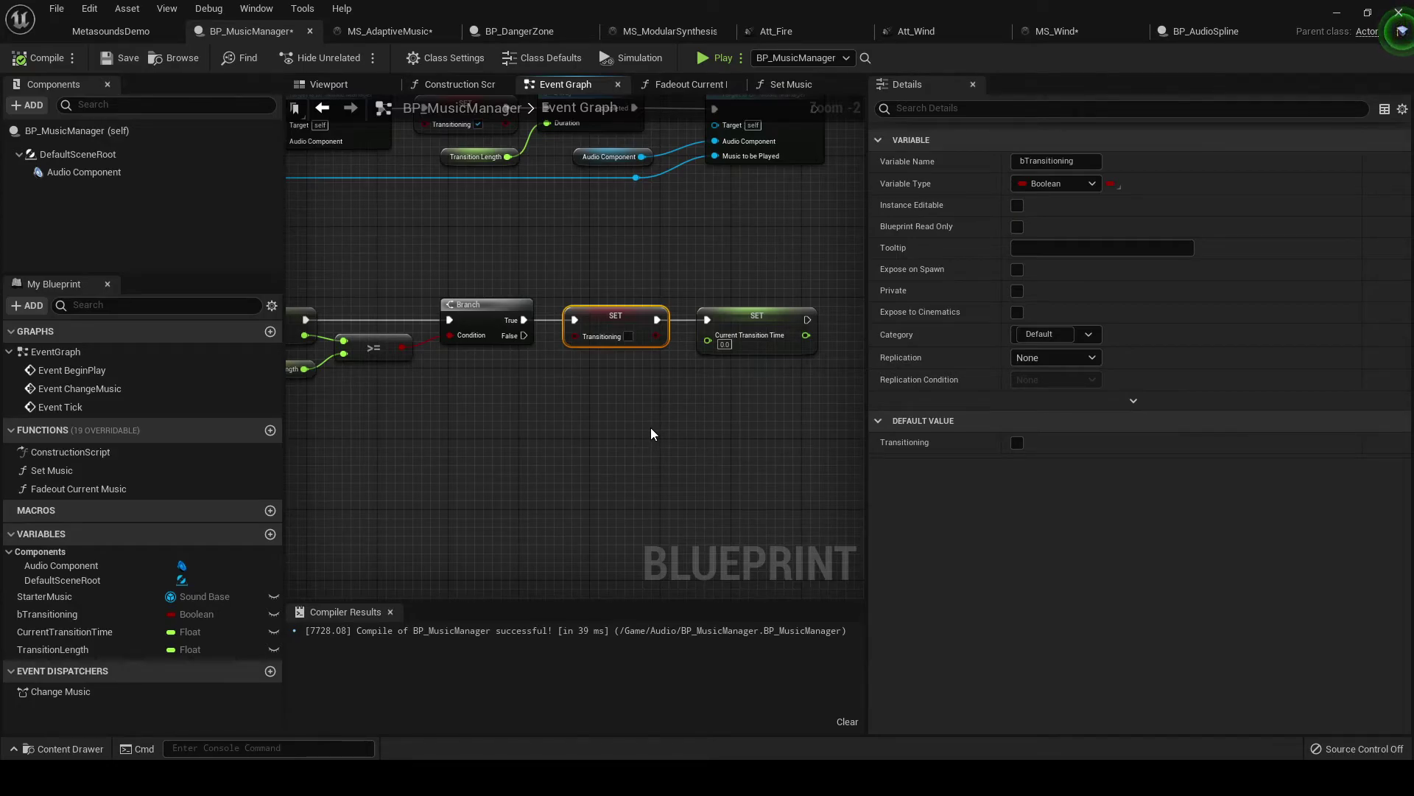
{"action": "left_click", "coordinate": [755, 324]}
{"action": "right_click_drag", "start_coordinate": [564, 244], "coordinate": [656, 272]}
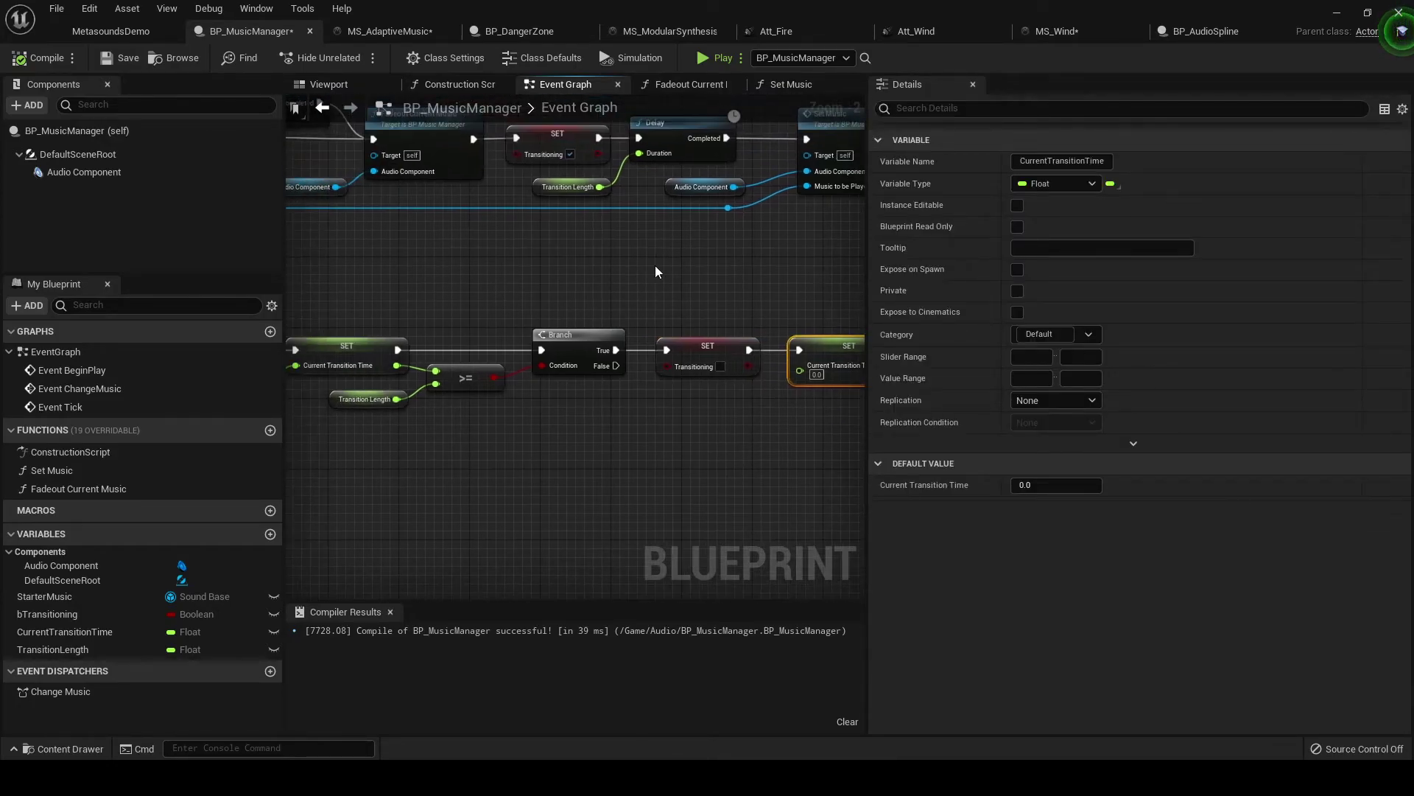
Step: Examine how the ChangeMusic event subtracts Current Transition Time from Transition Length to get the first Delay's duration
{"action": "right_click_drag", "start_coordinate": [312, 281], "coordinate": [588, 406]}
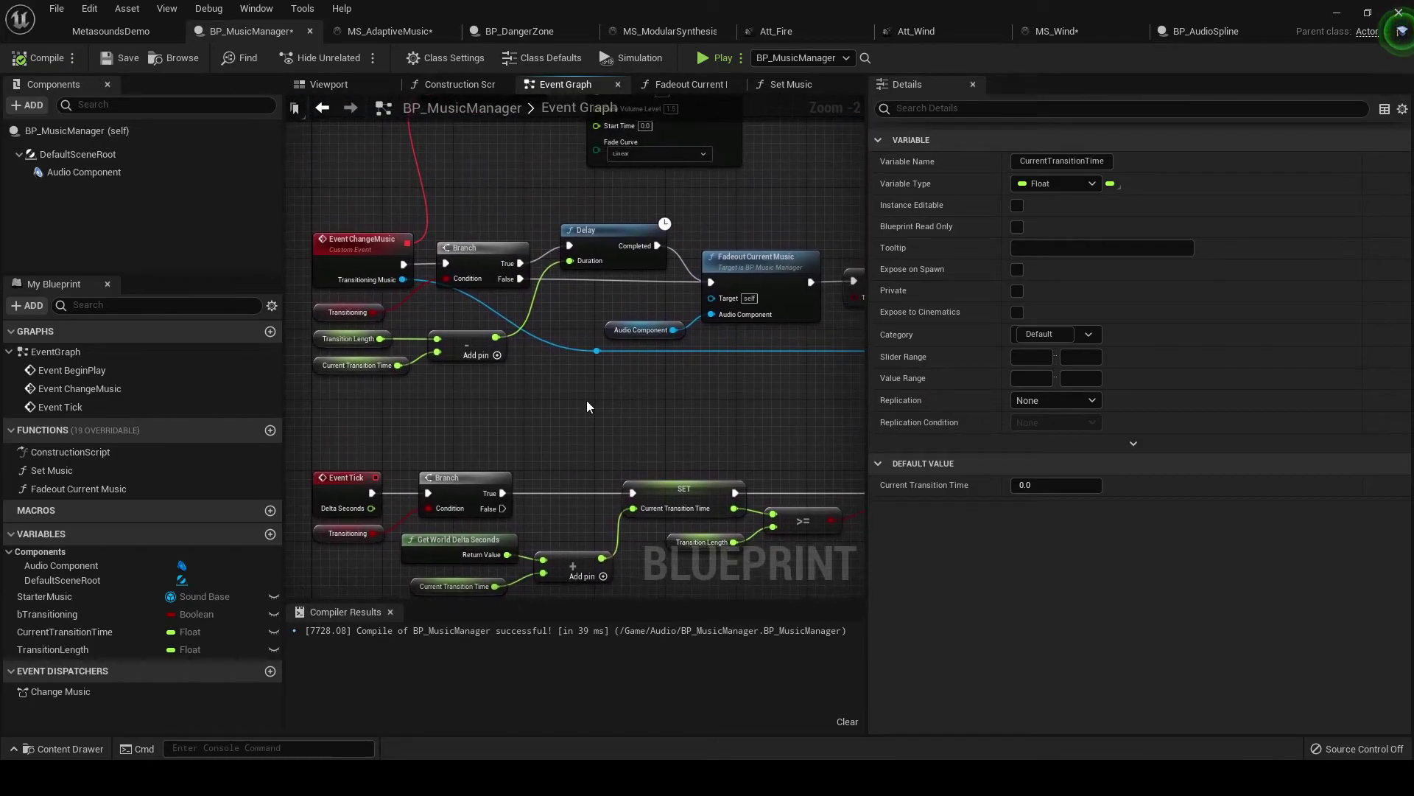
{"action": "left_click", "coordinate": [473, 397]}
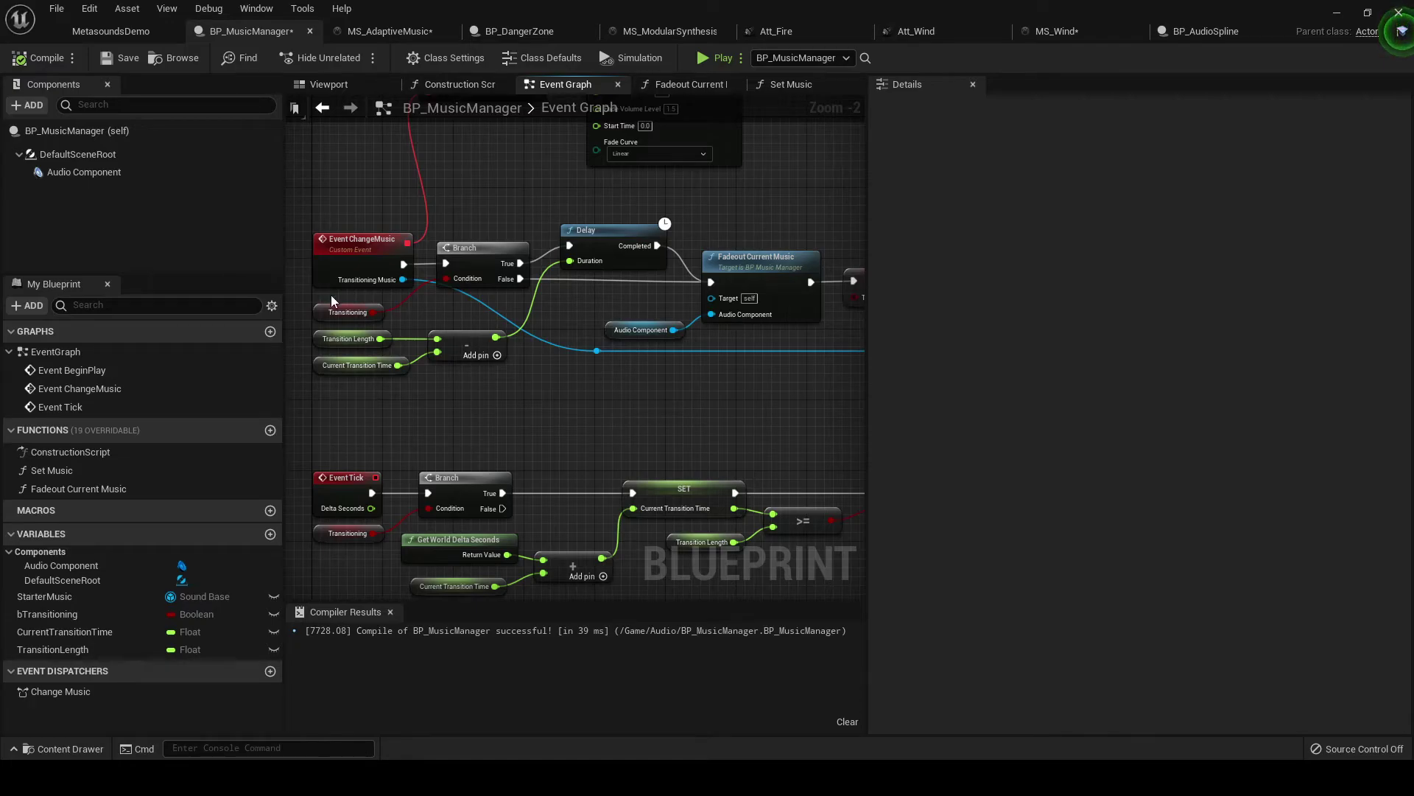
{"action": "left_click_drag", "start_coordinate": [467, 411], "coordinate": [310, 329]}
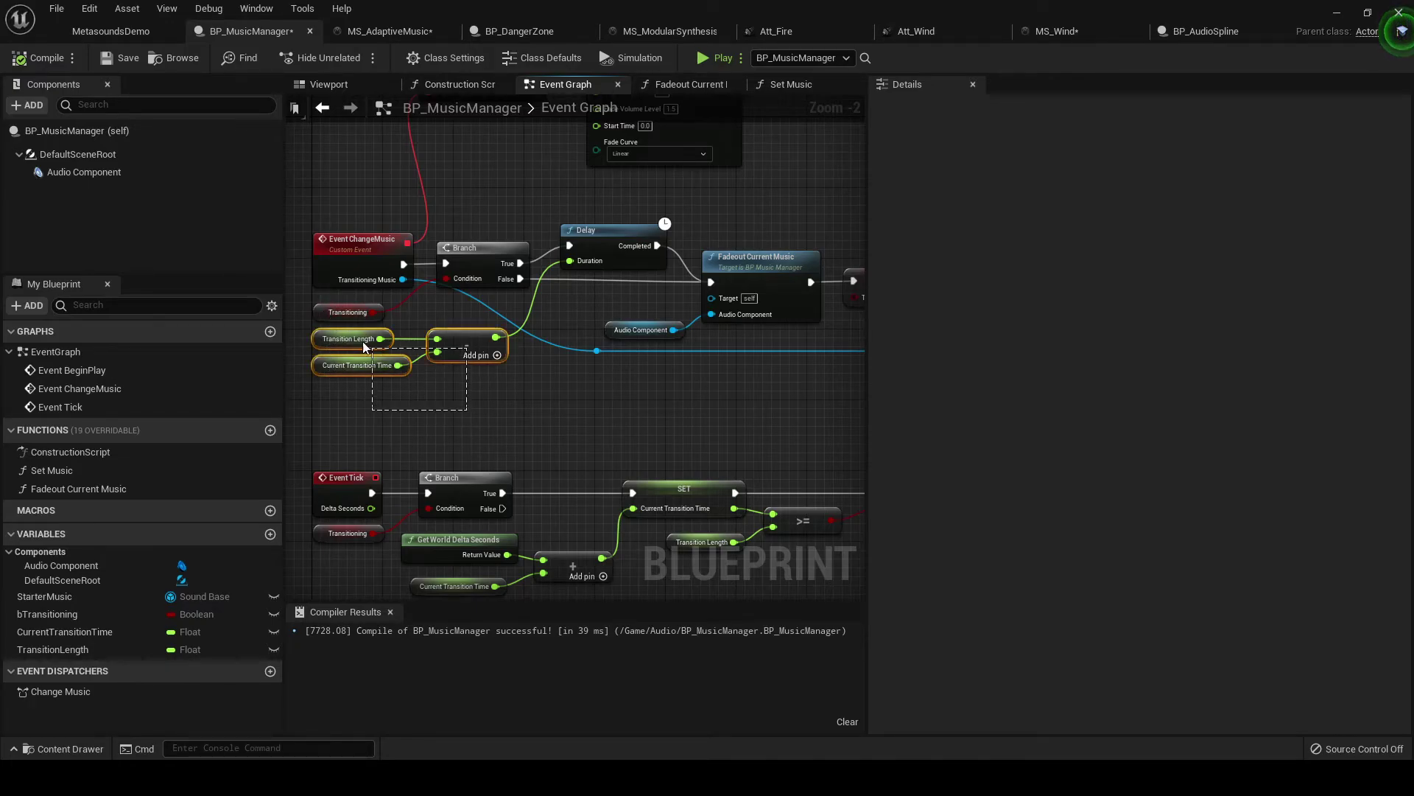
{"action": "left_click", "coordinate": [390, 375]}
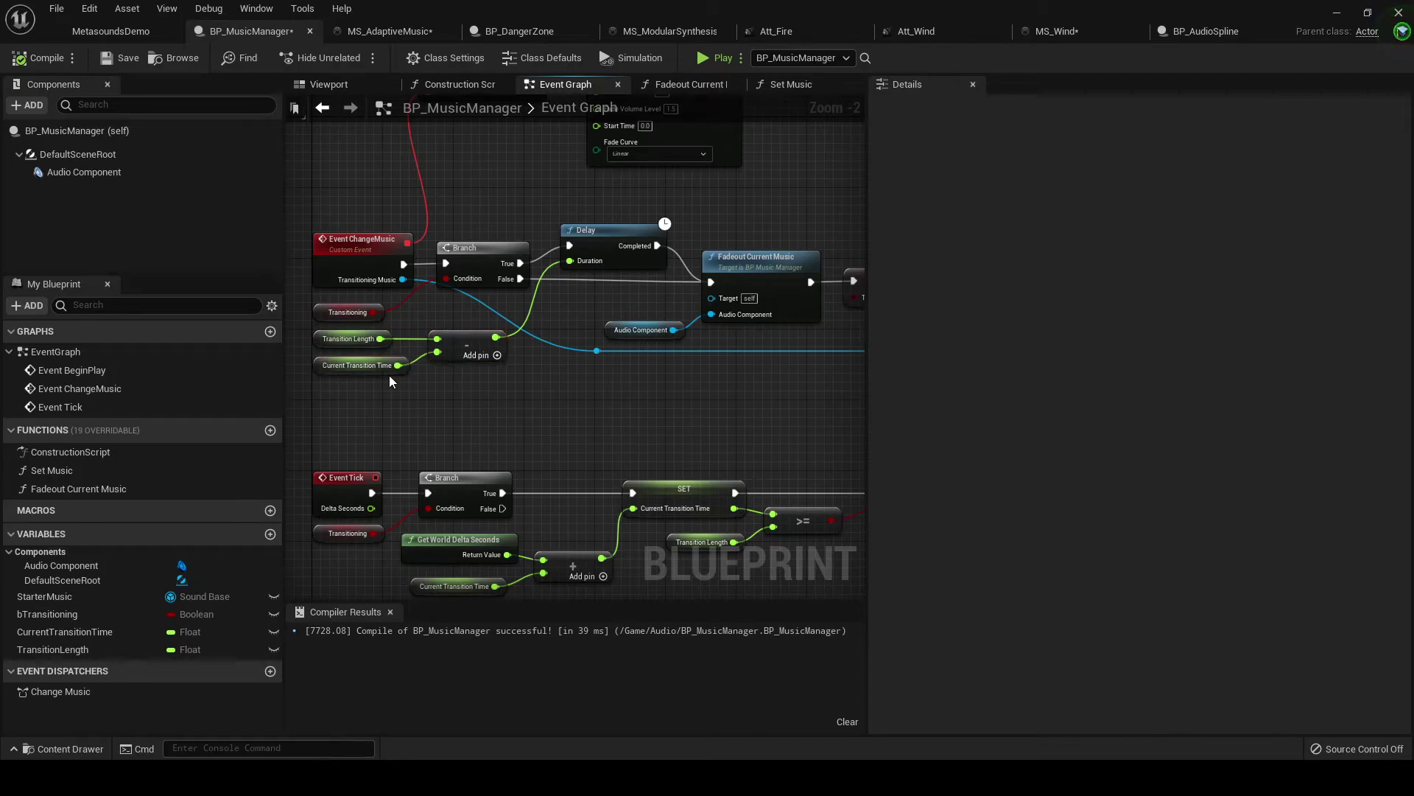
{"action": "left_click", "coordinate": [331, 340]}
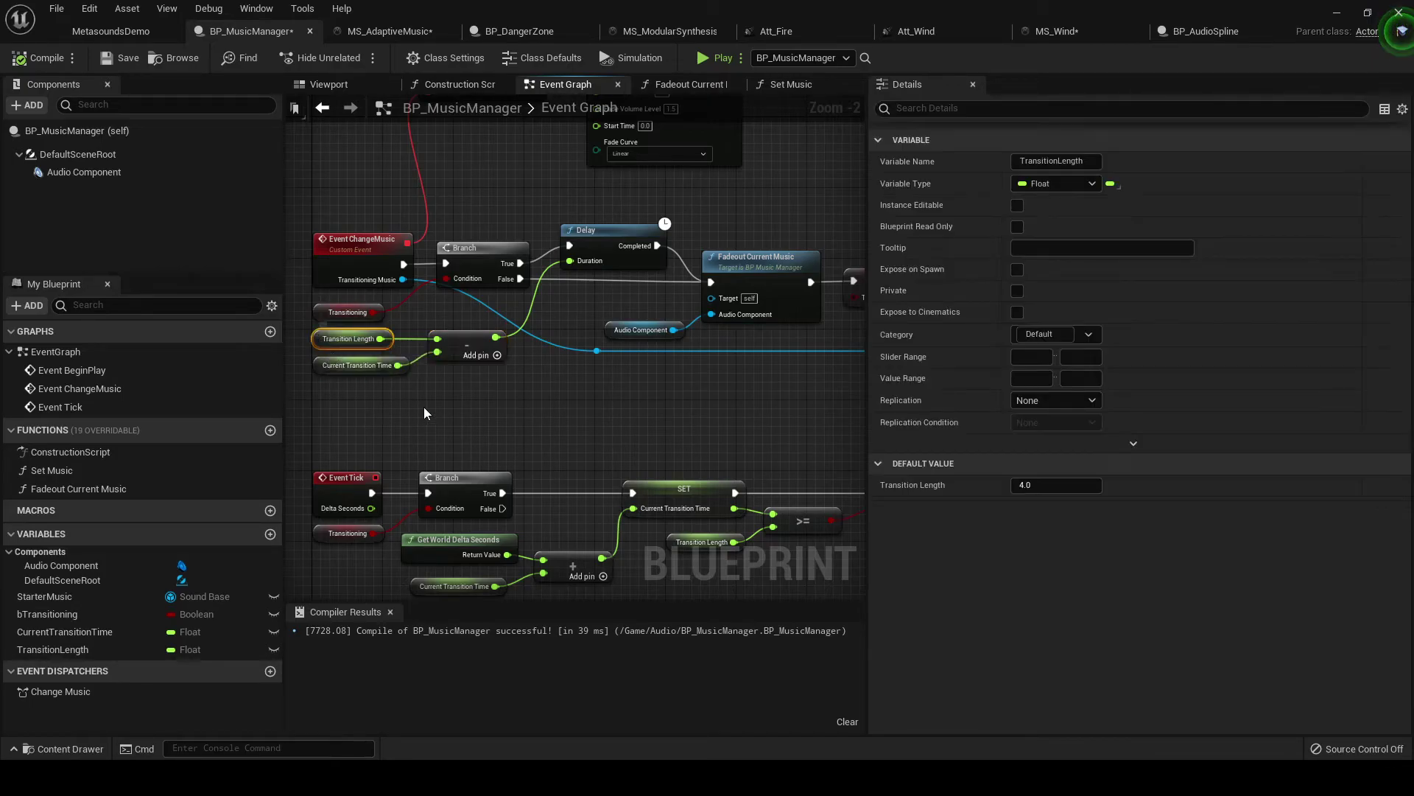
{"action": "left_click", "coordinate": [355, 366]}
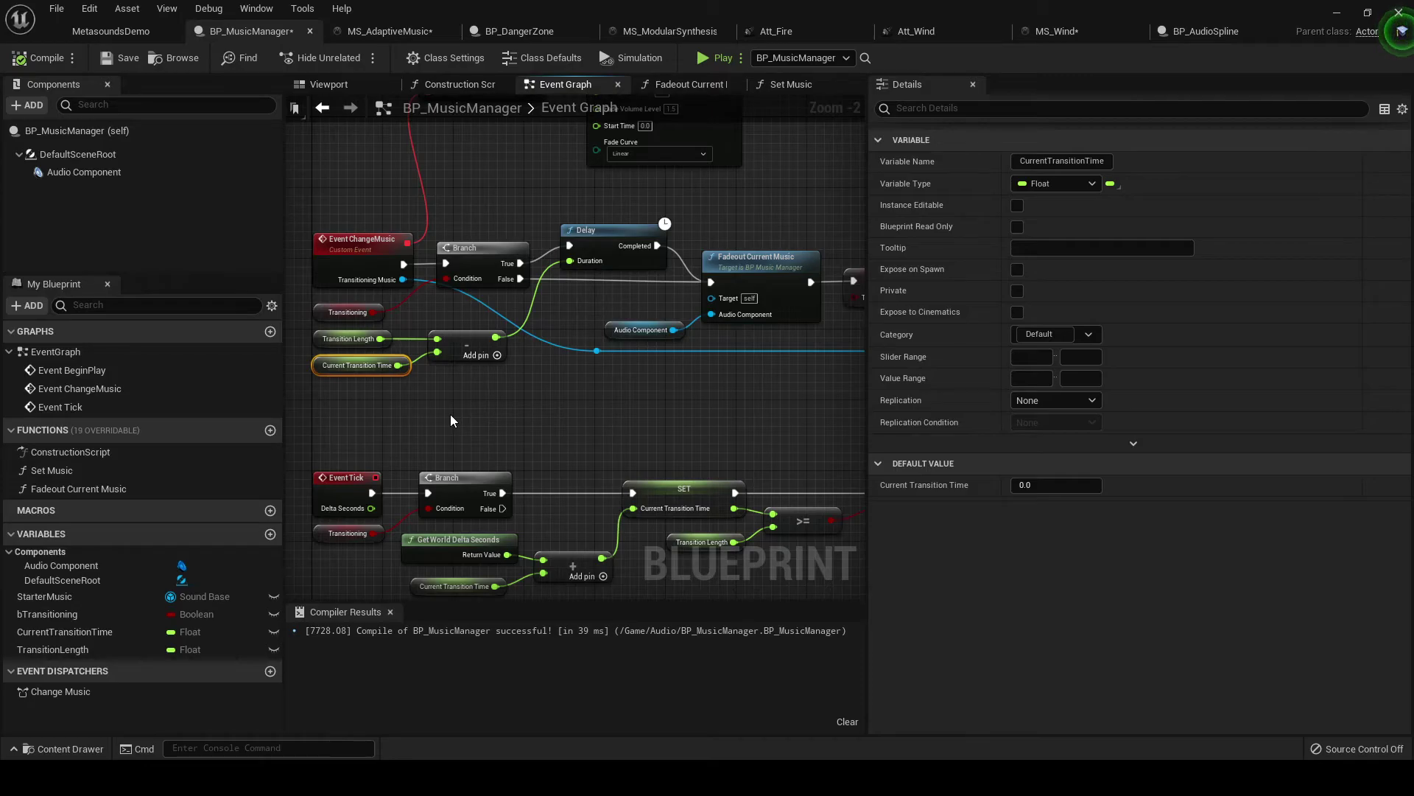
{"action": "left_click", "coordinate": [457, 391]}
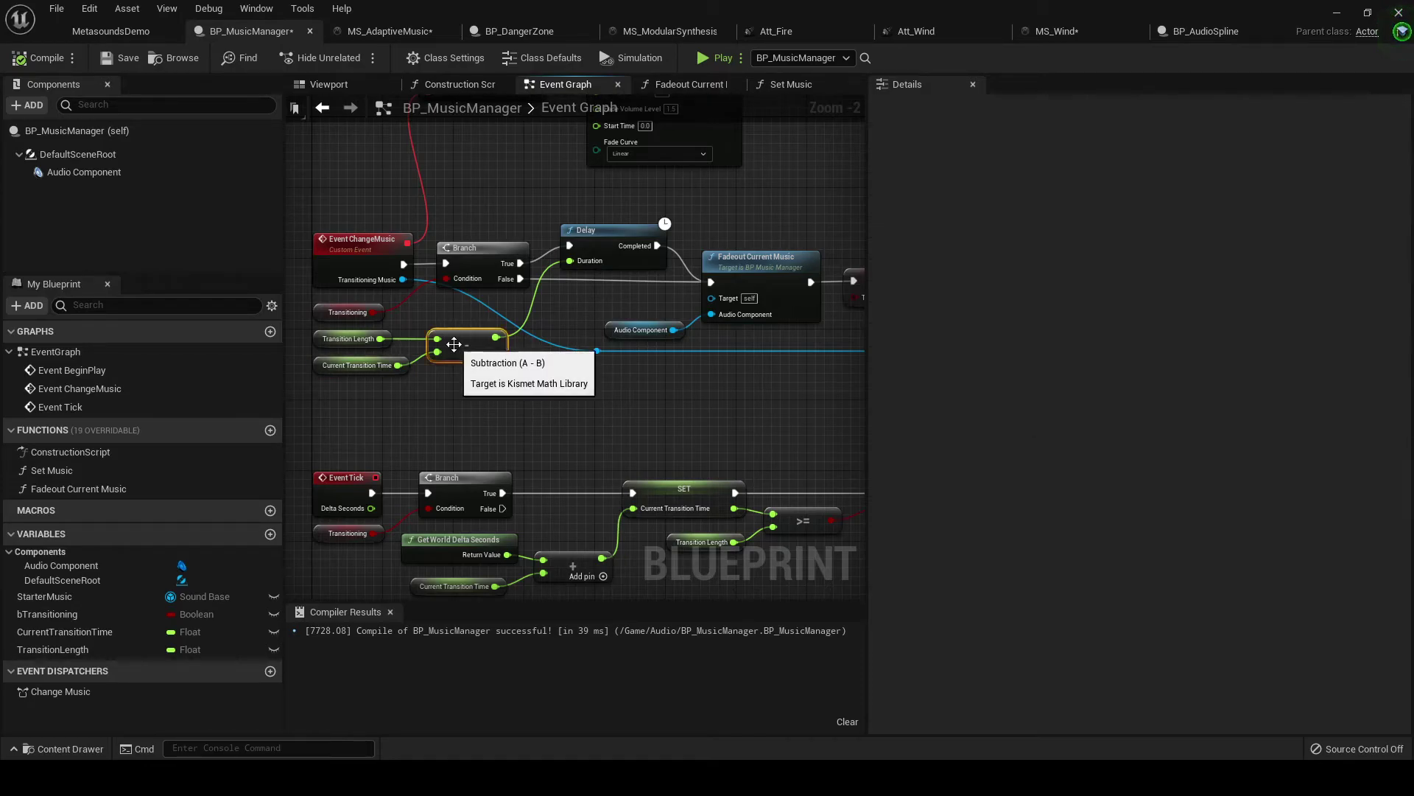
Step: Follow the ChangeMusic chain from the first Delay through Fadeout Current Music to the Set Music node
{"action": "left_click", "coordinate": [589, 230]}
{"action": "right_click_drag", "start_coordinate": [731, 439], "coordinate": [602, 436]}
{"action": "left_click", "coordinate": [625, 259]}
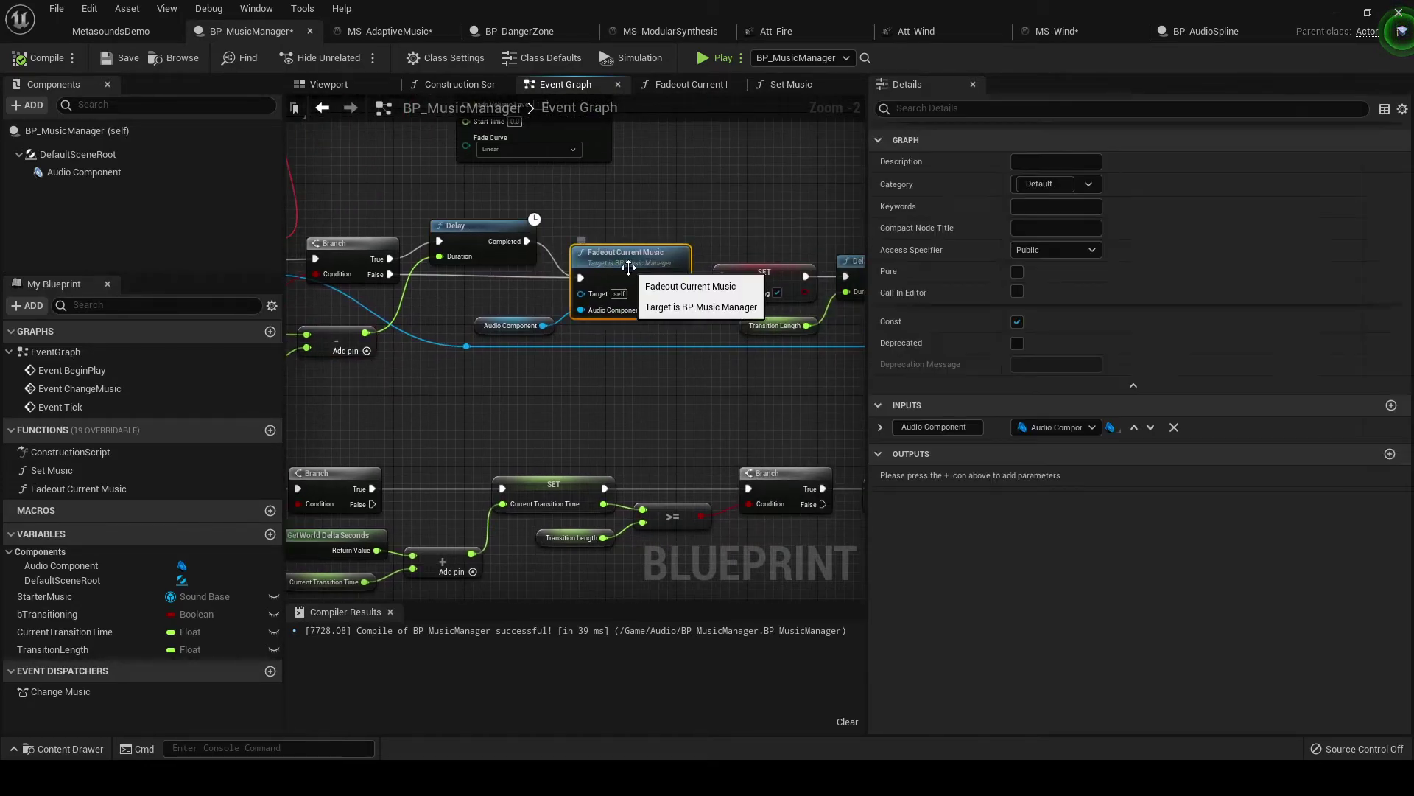
{"action": "left_click", "coordinate": [726, 410]}
{"action": "scroll", "coordinate": [530, 414], "scroll_direction": "down", "scroll_amount": 3}
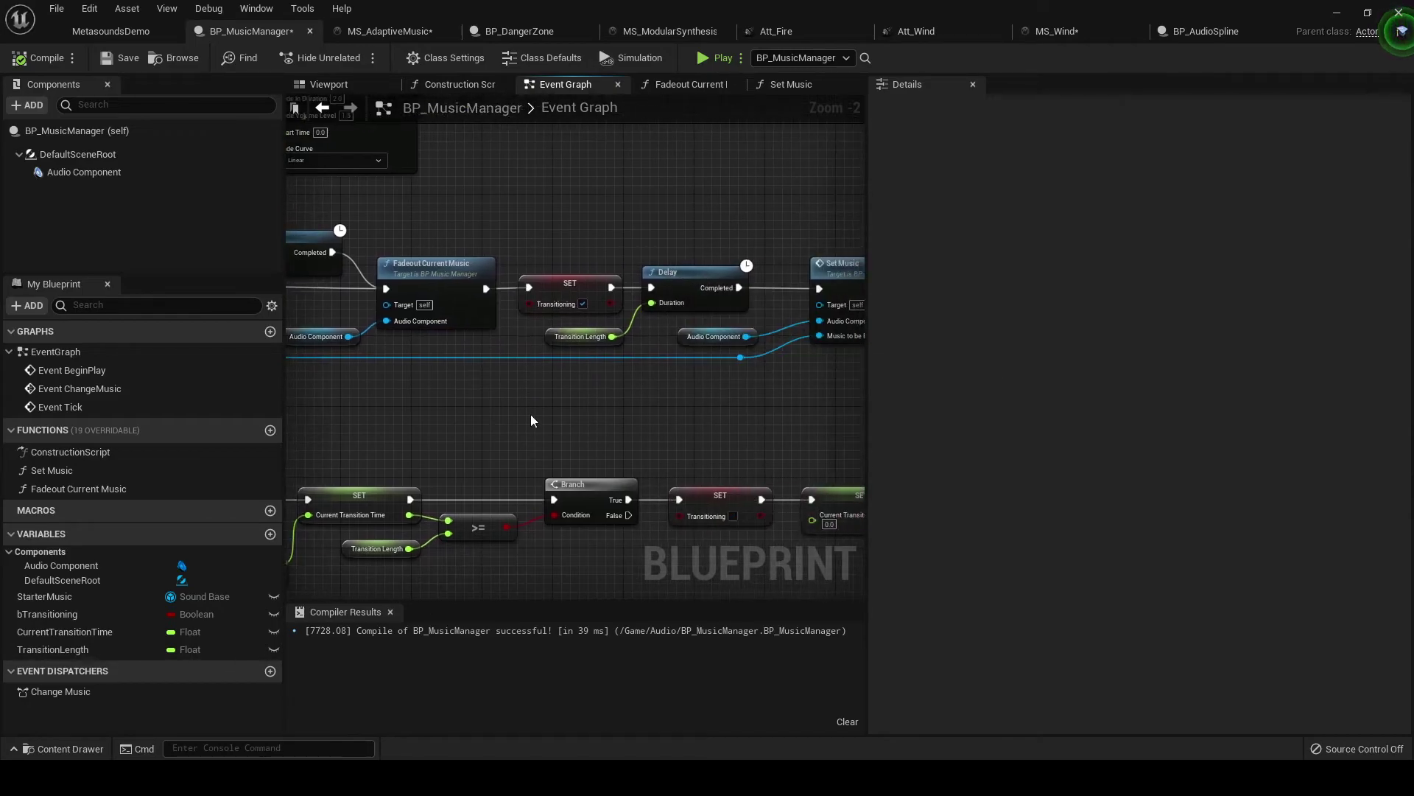
Step: Switch to the MetasoundsDemo level, play it, and run the character across the open ground to hear the starting music
{"action": "left_click", "coordinate": [121, 30]}
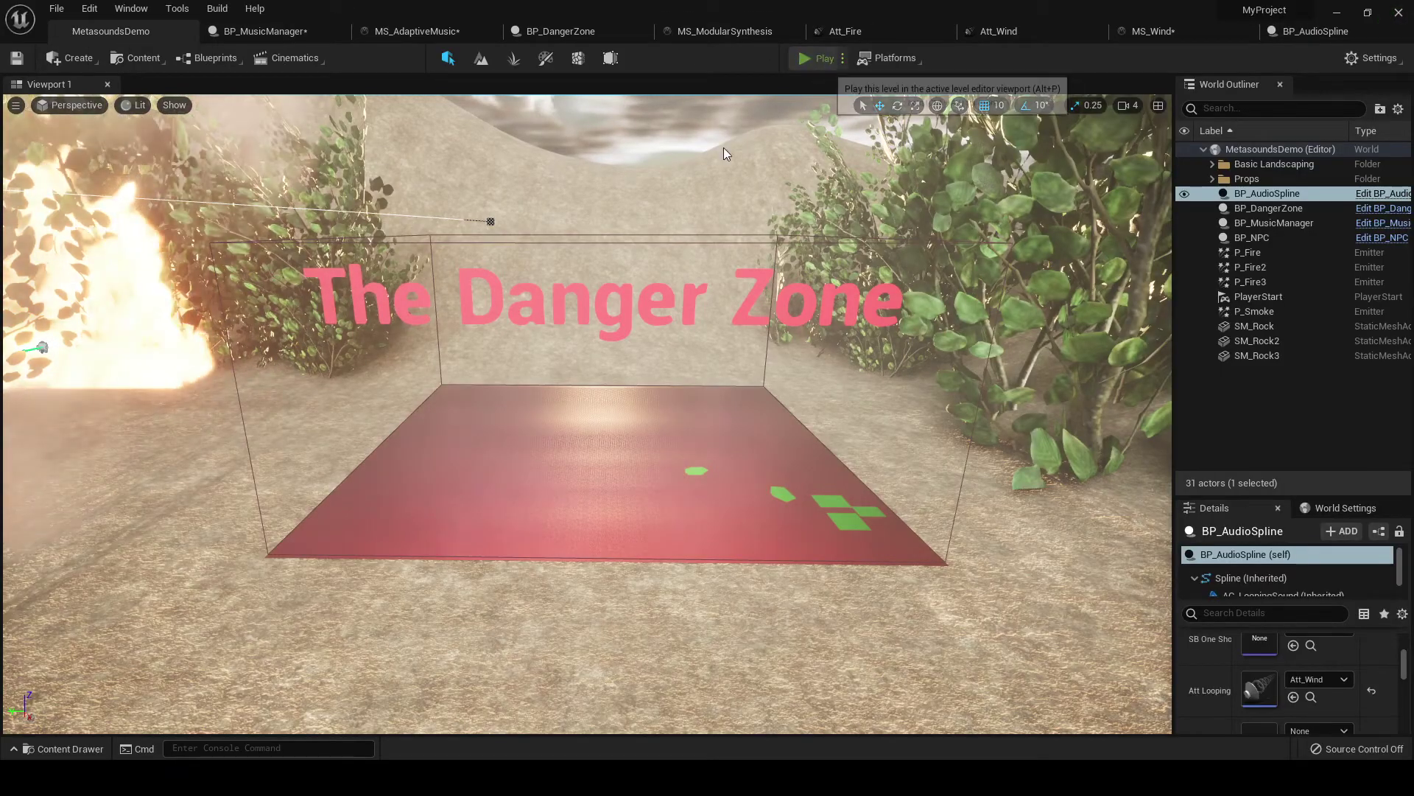
{"action": "key", "text": "alt+p"}
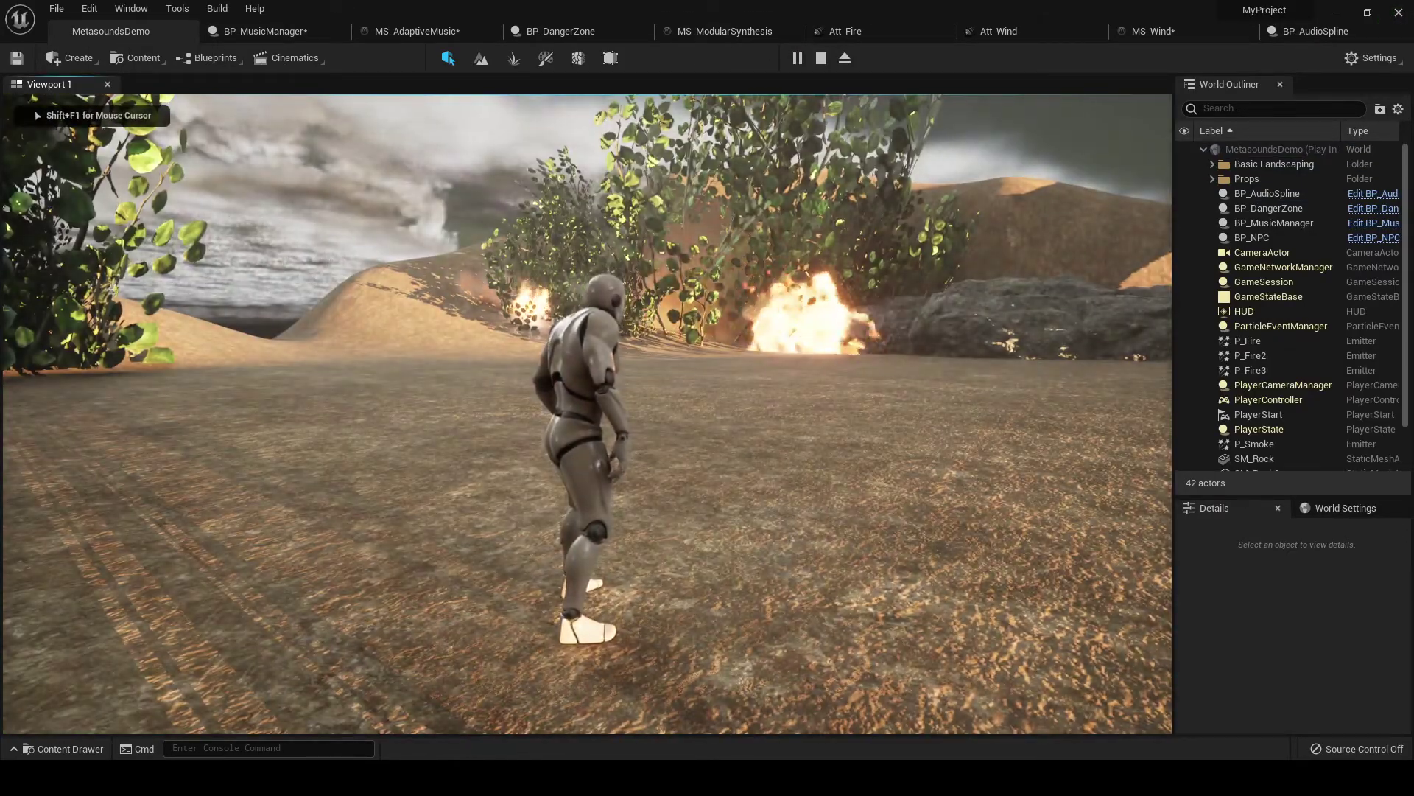
{"action": "key", "text": "a"}
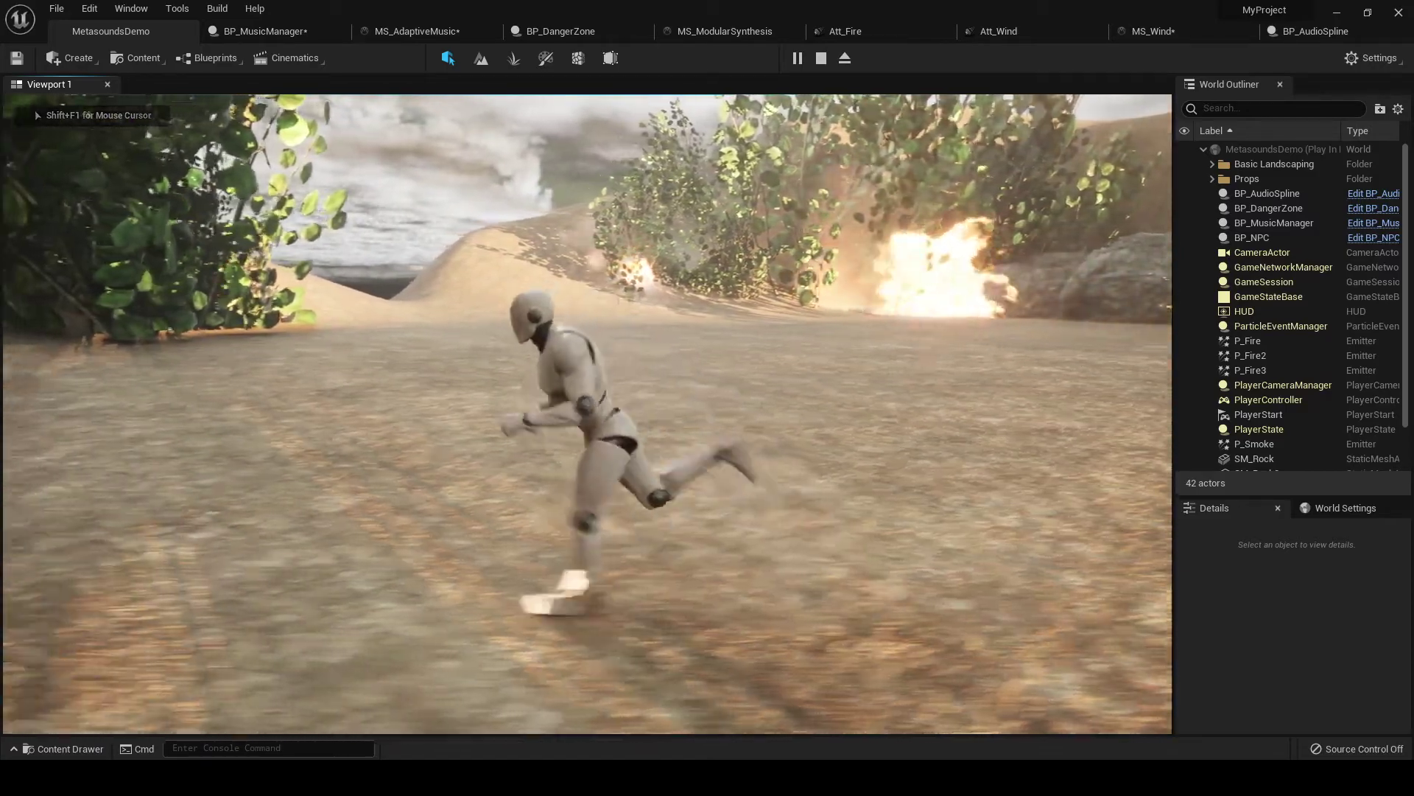
{"action": "key", "text": "w"}
{"action": "key", "text": "w"}
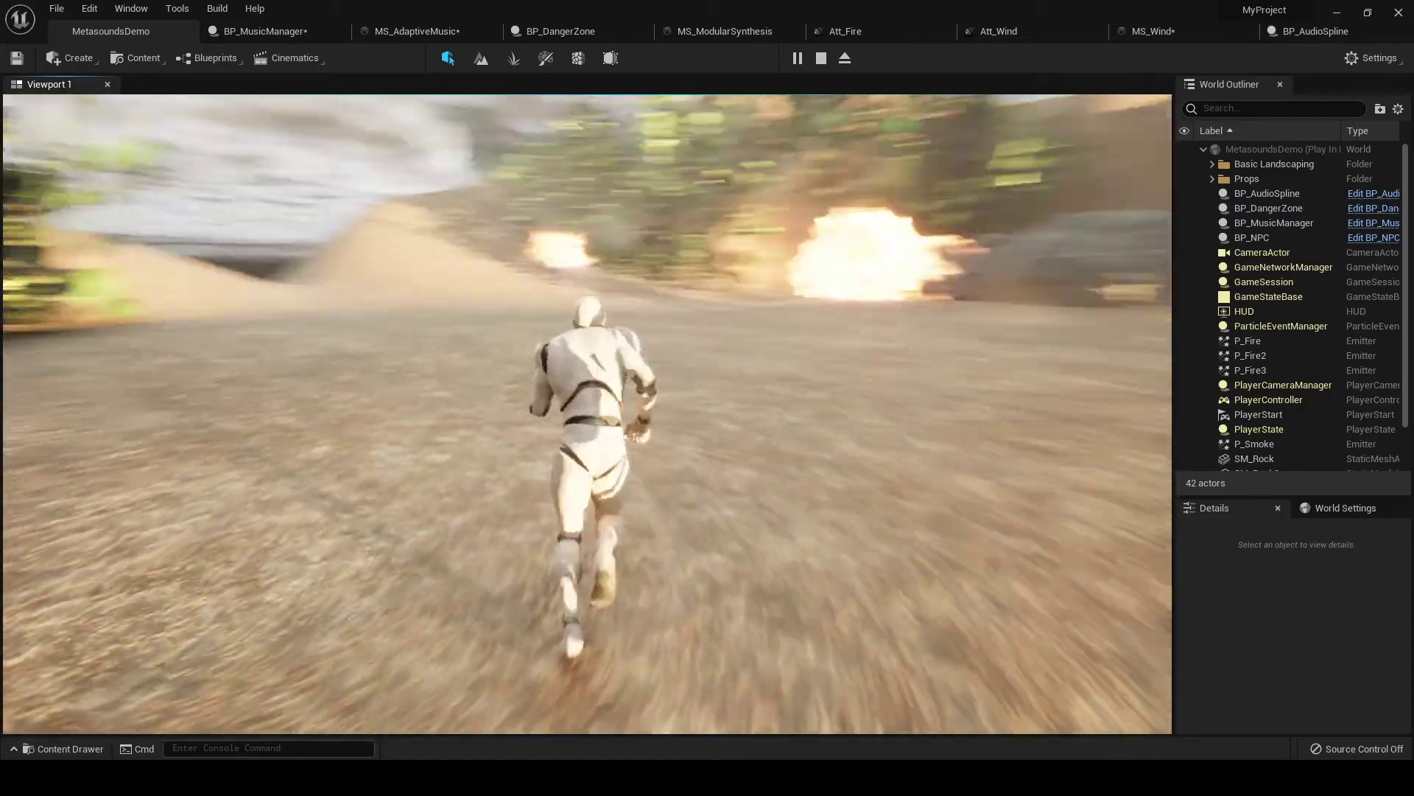
{"action": "key", "text": "d"}
{"action": "key", "text": "w"}
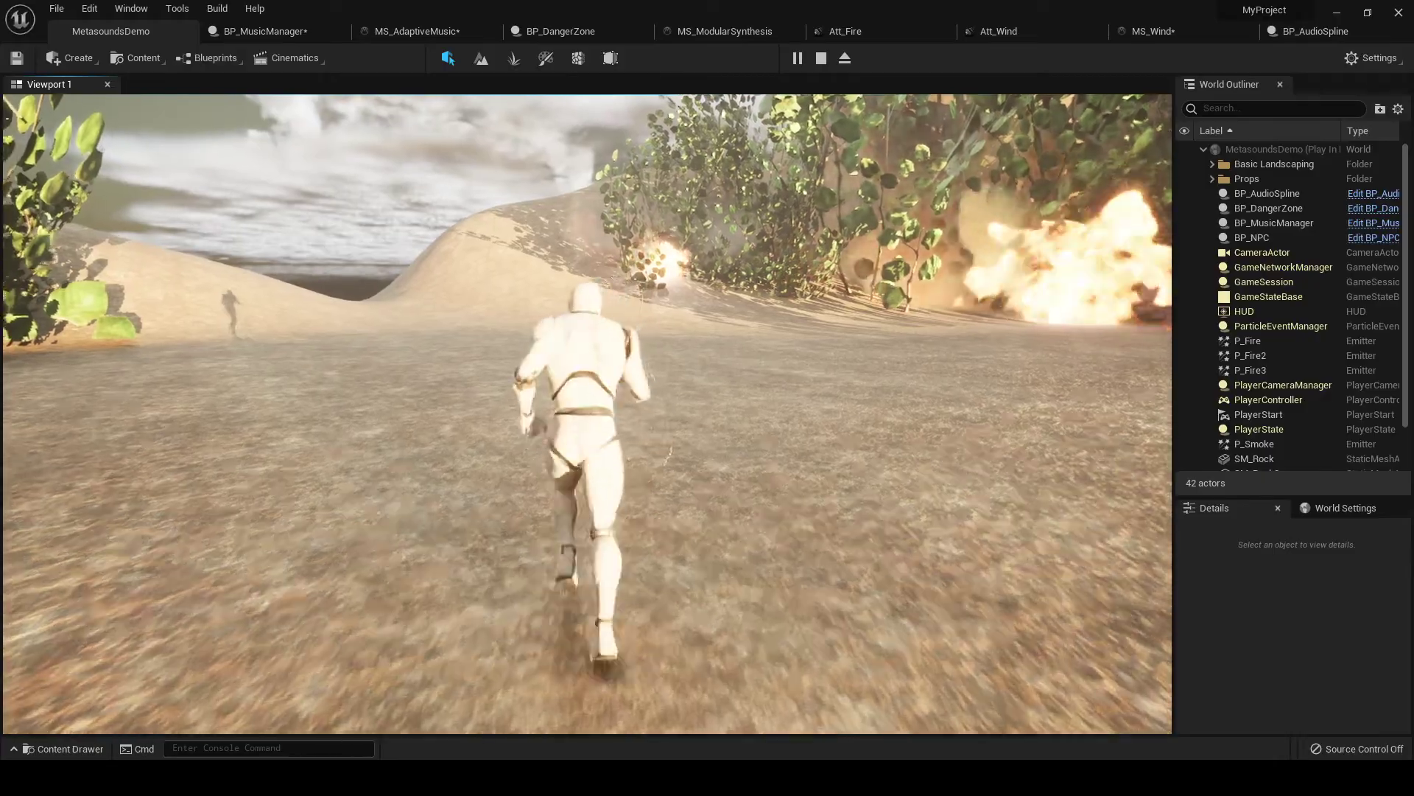
Step: Run the character around the clearing past the fires and the large rock, stopping near the Danger Zone
{"action": "key", "text": "a"}
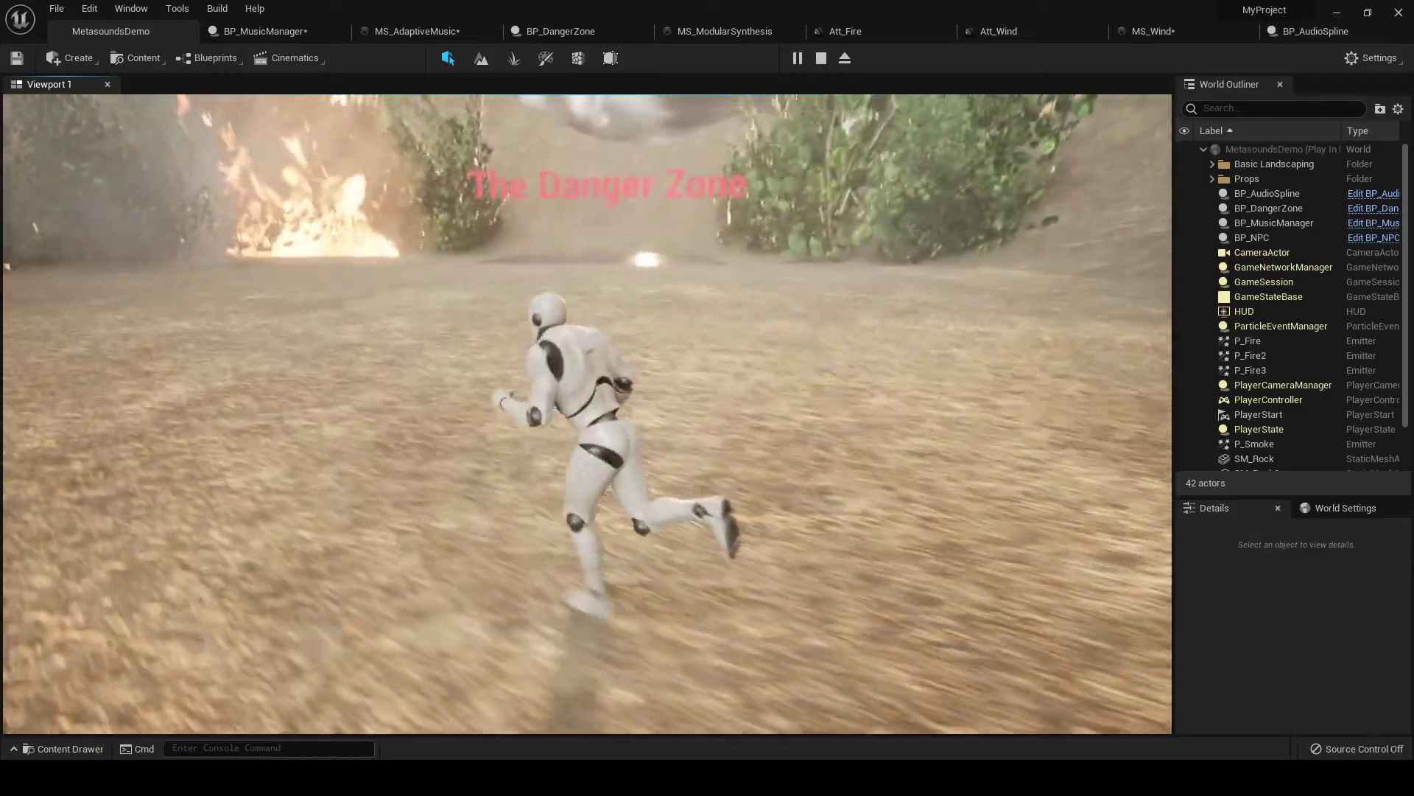
{"action": "key", "text": "d"}
{"action": "key", "text": "a"}
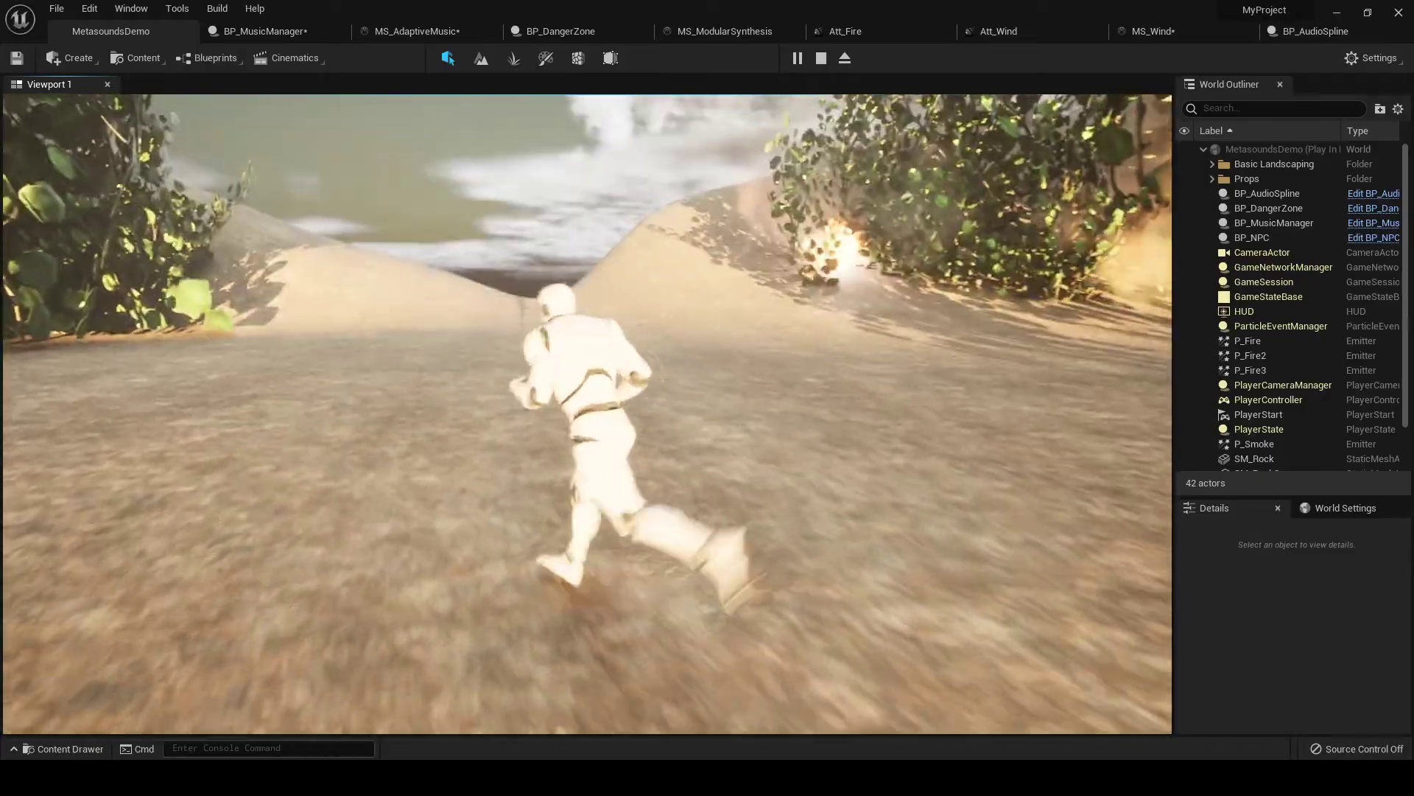
{"action": "key", "text": "w"}
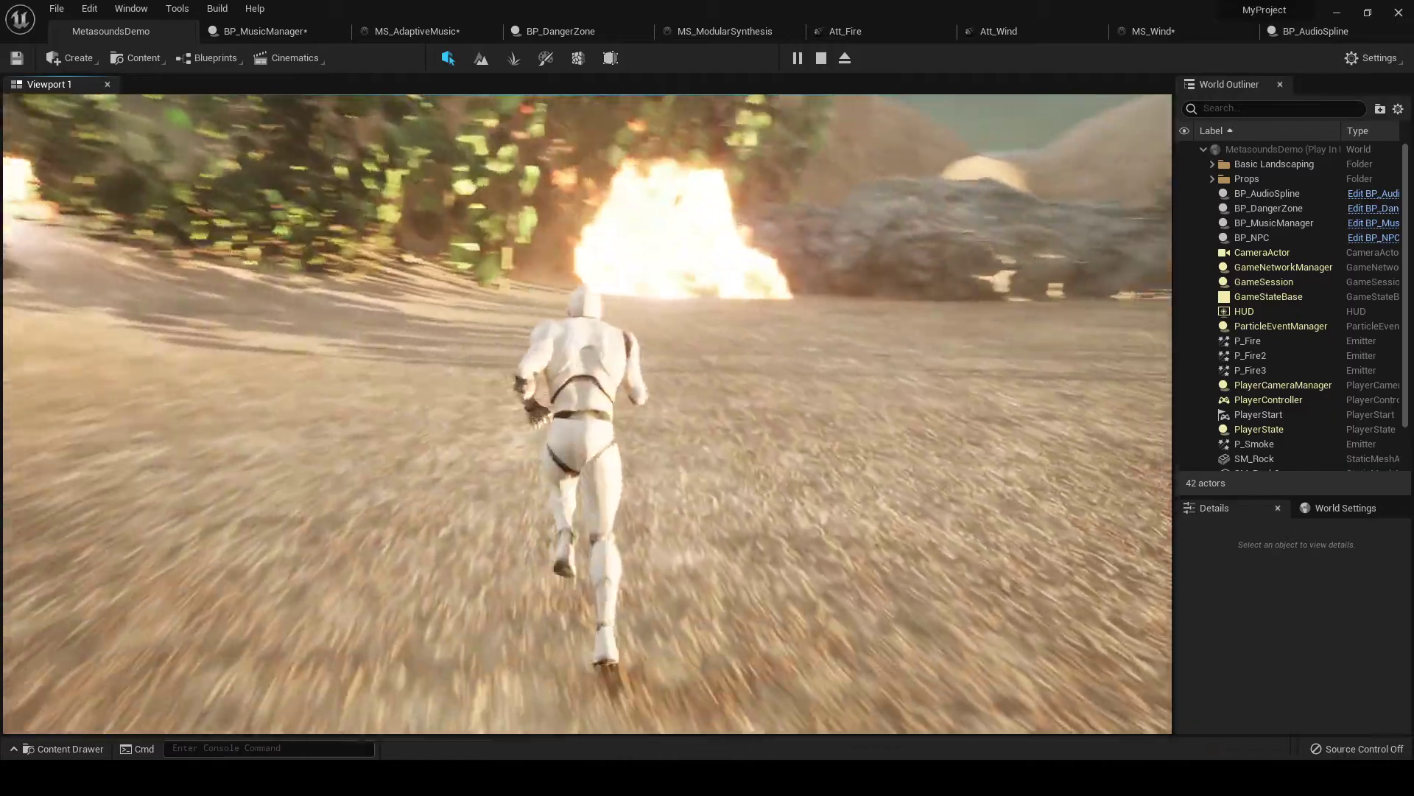
{"action": "key", "text": "a"}
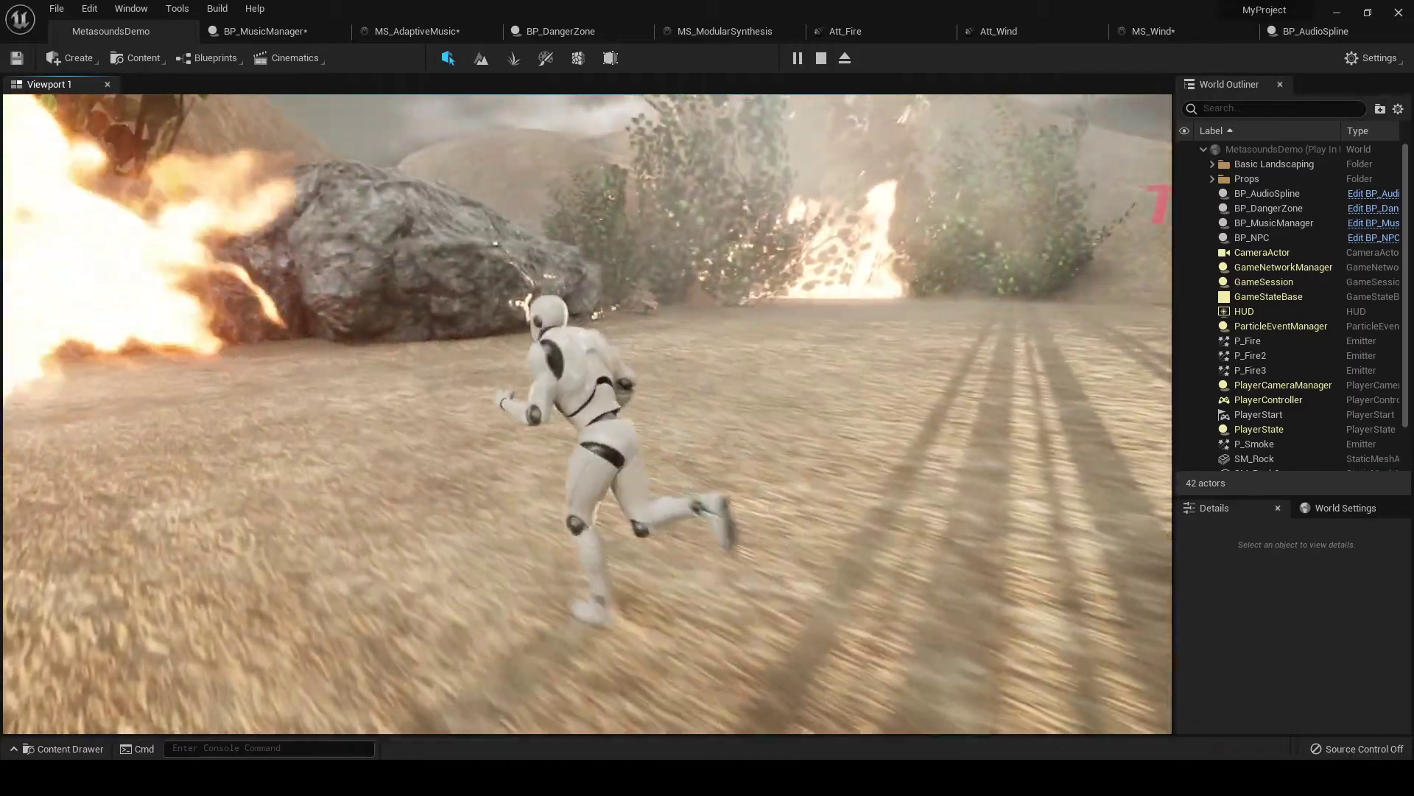
{"action": "key", "text": "d"}
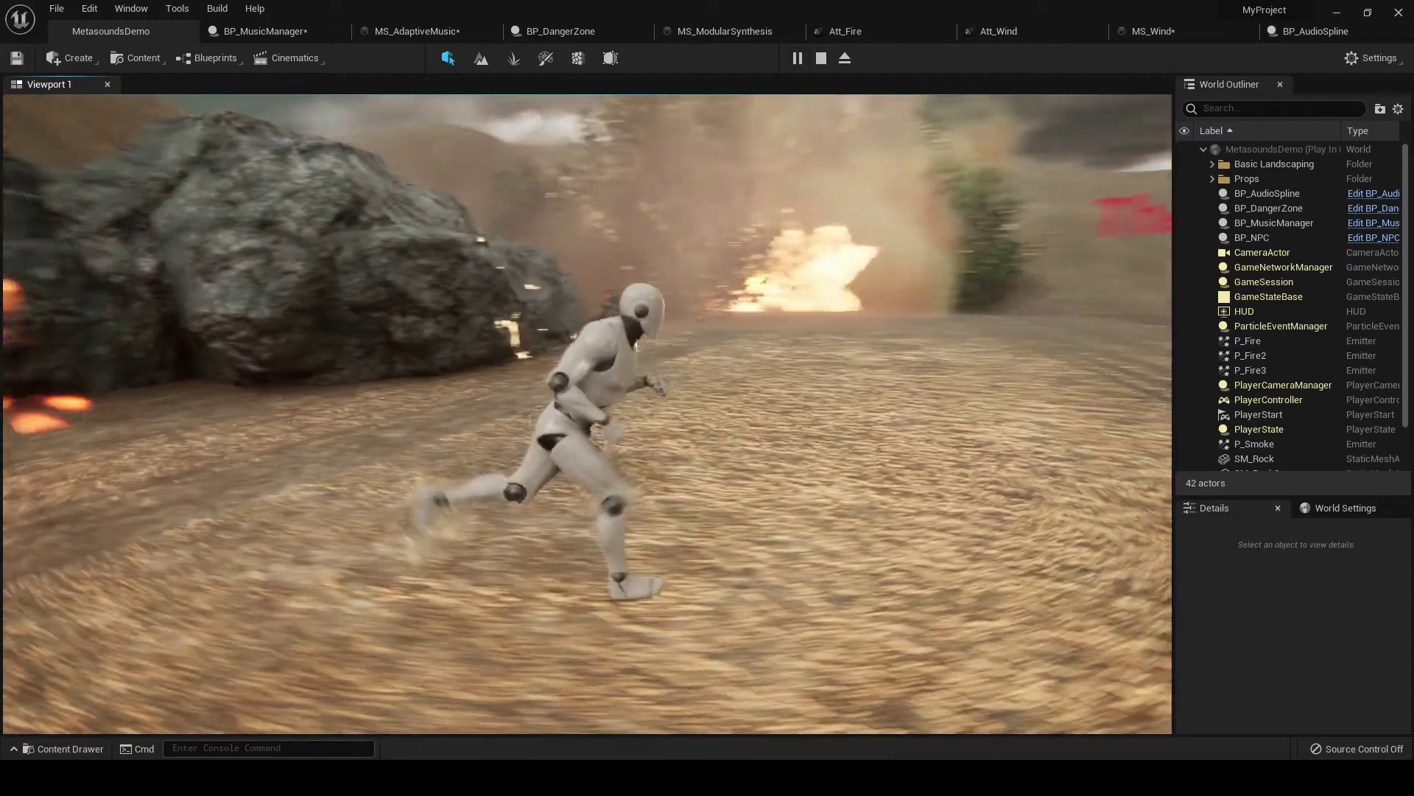
{"action": "key", "text": "w"}
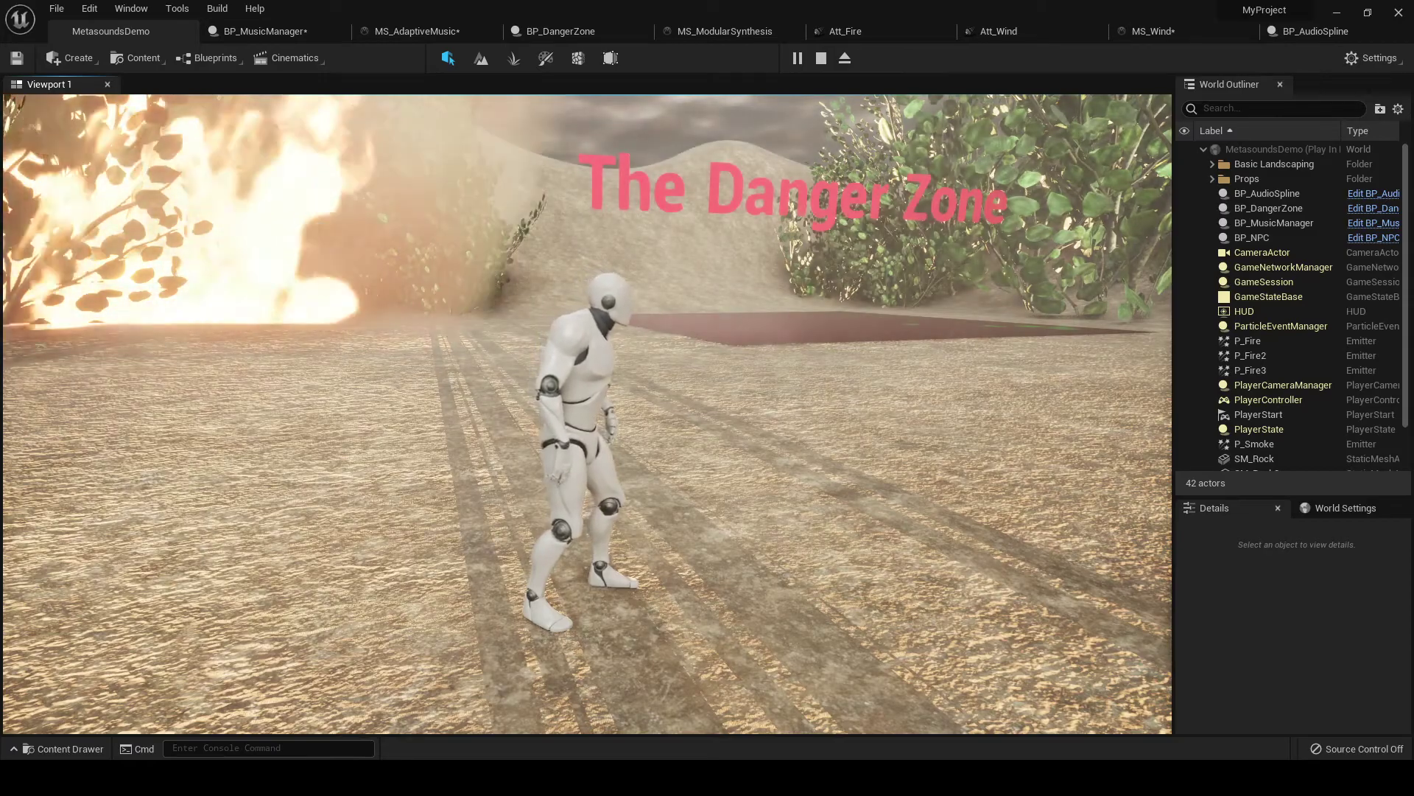
Step: Bring the character up to the Danger Zone and onto its red floor to trigger the music transition
{"action": "key", "text": "s"}
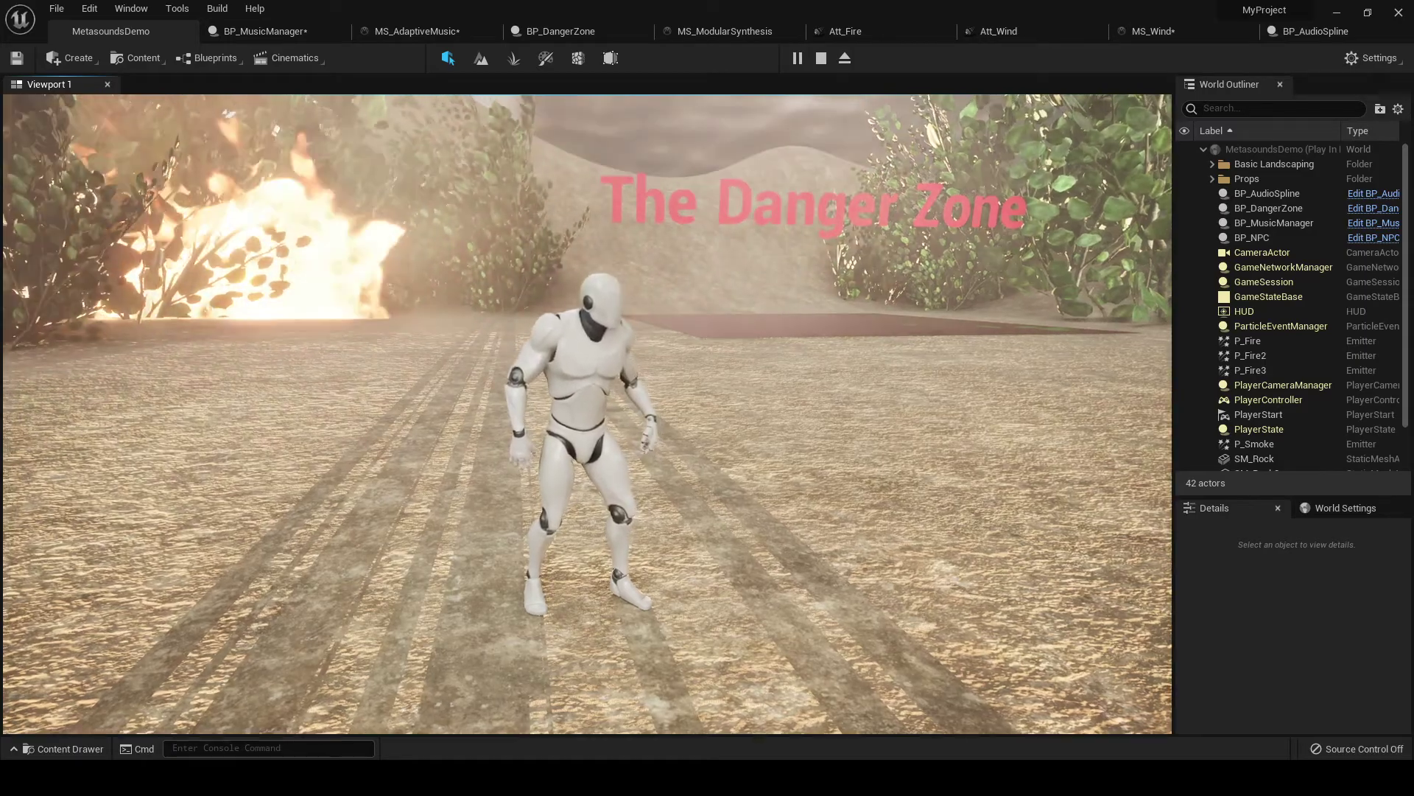
{"action": "key", "text": "d"}
{"action": "key", "text": "w"}
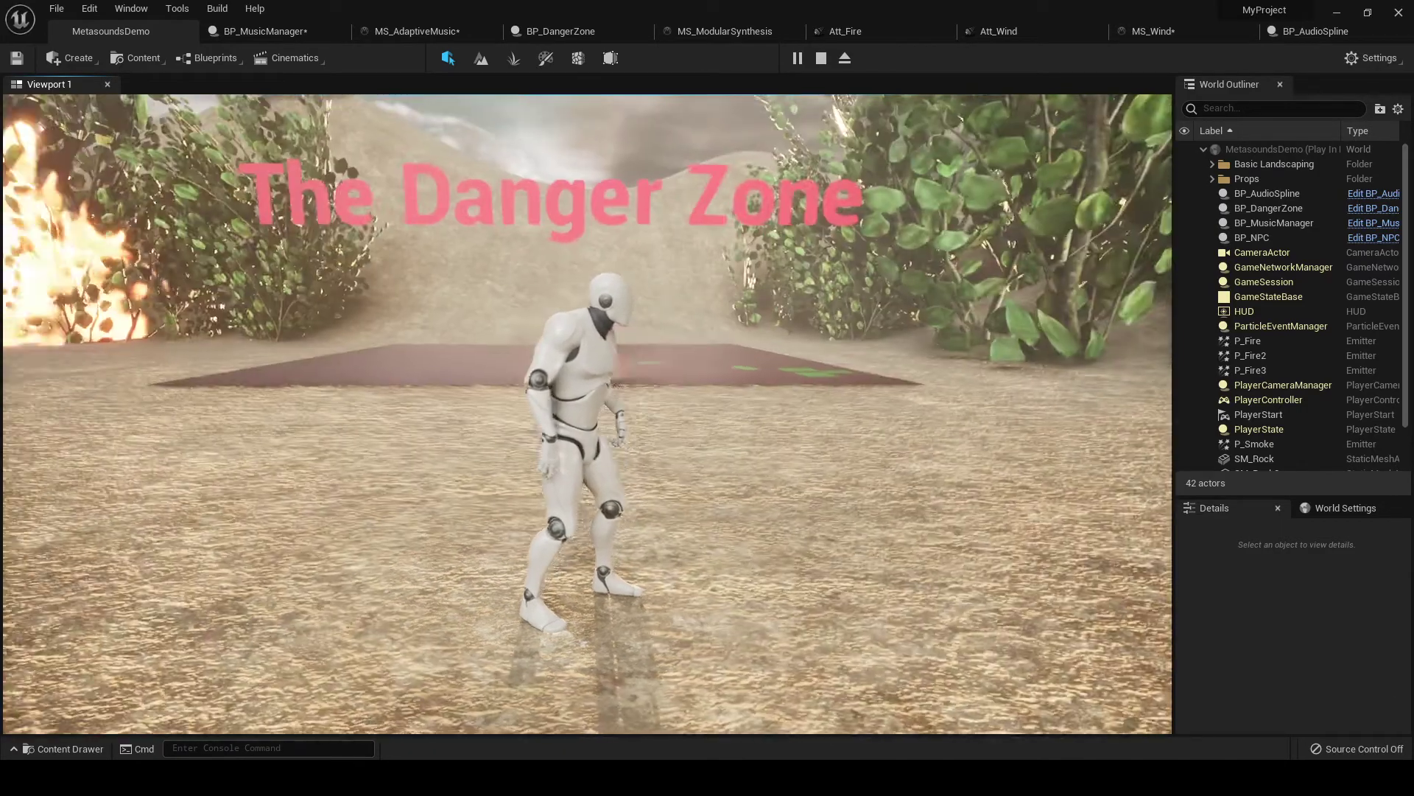
{"action": "key", "text": "w"}
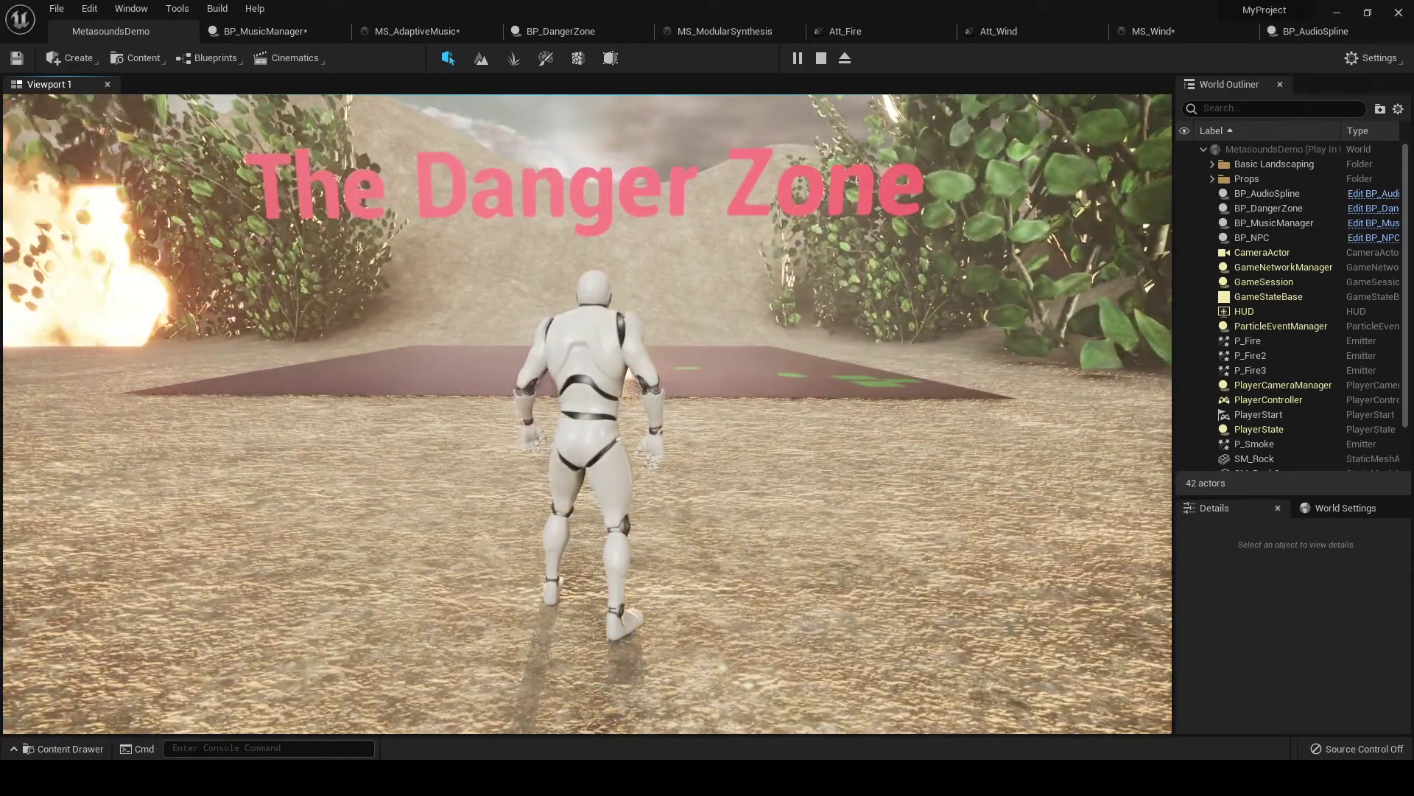
{"action": "key", "text": "w"}
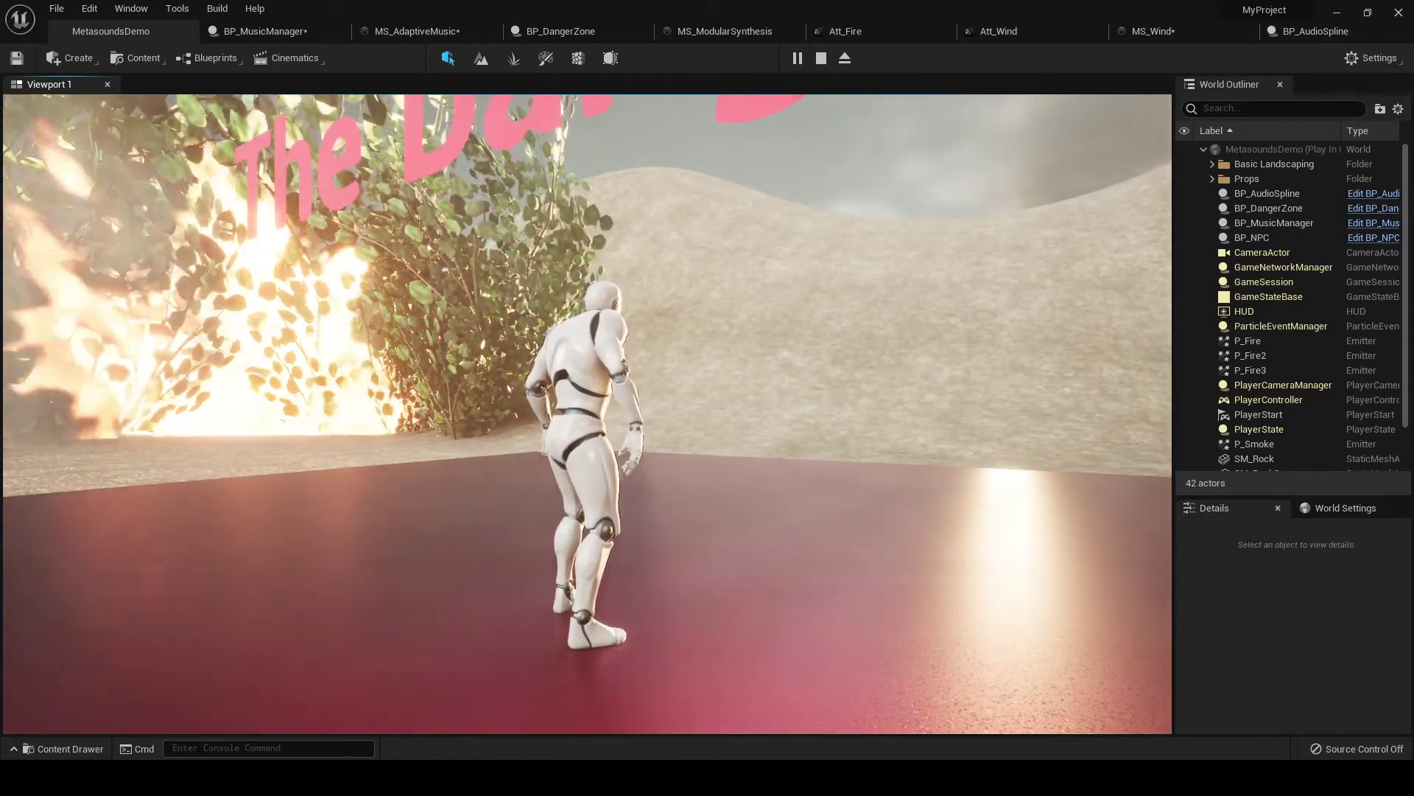
Step: Run the character out of the Danger Zone onto the open ground to test the transition back, and end the play session
{"action": "key", "text": "w"}
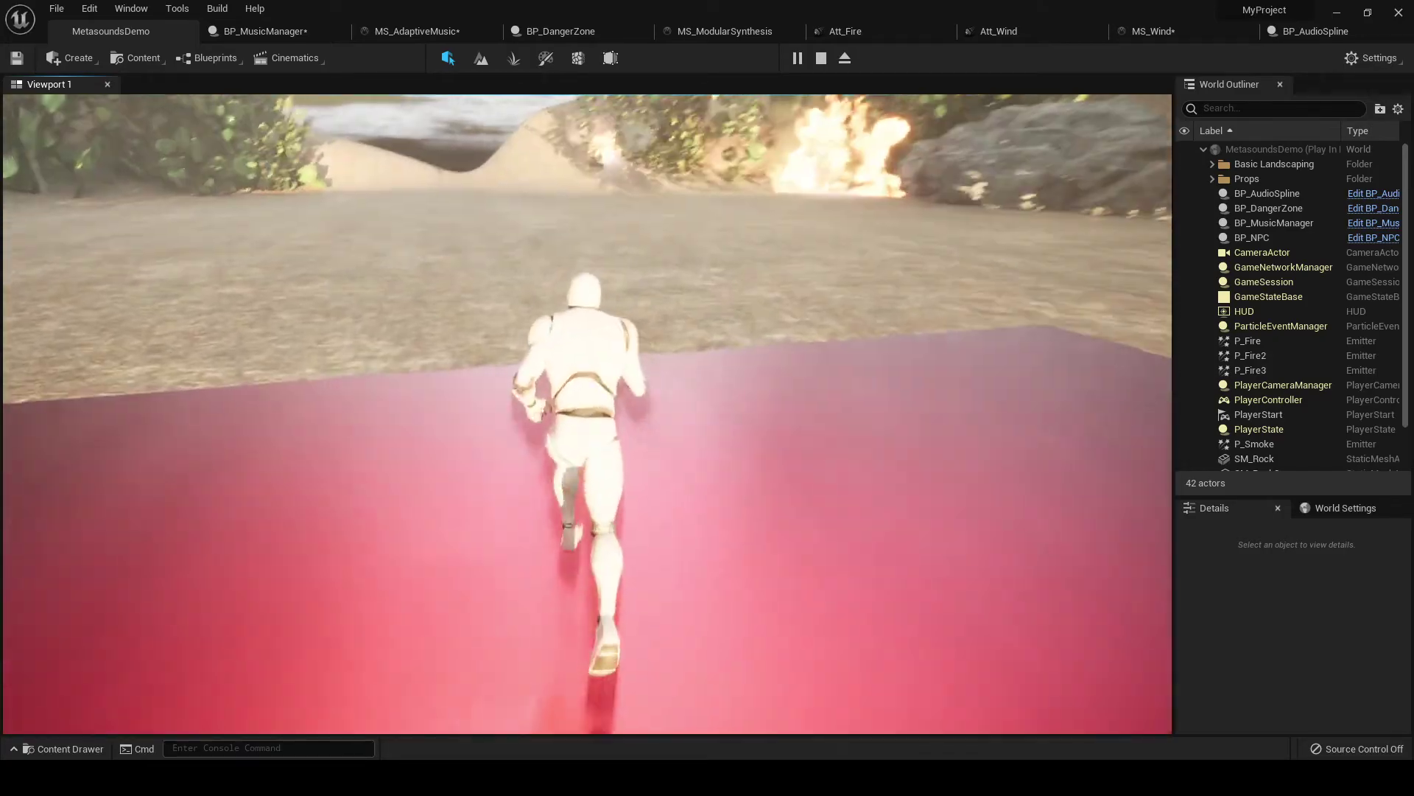
{"action": "key", "text": "w"}
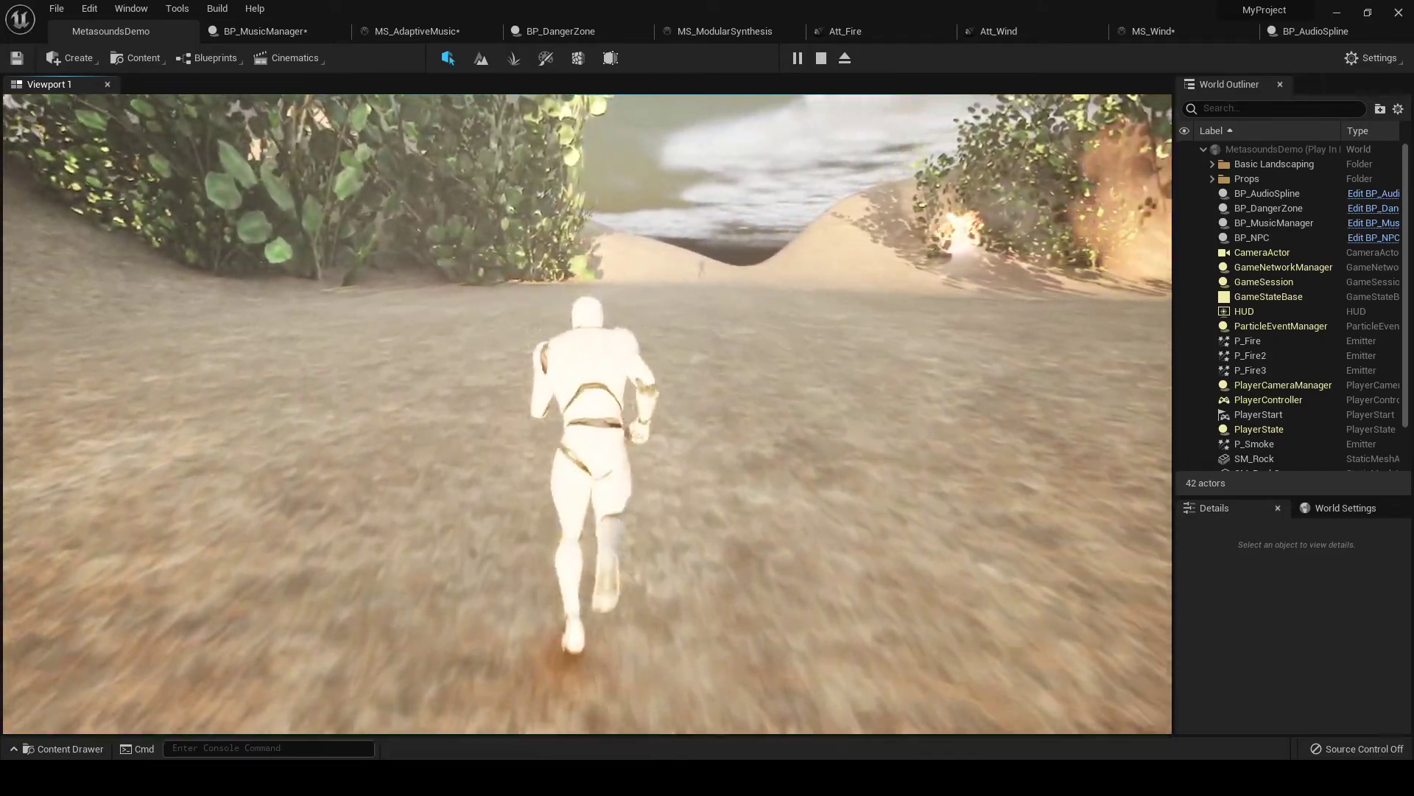
{"action": "key", "text": "w"}
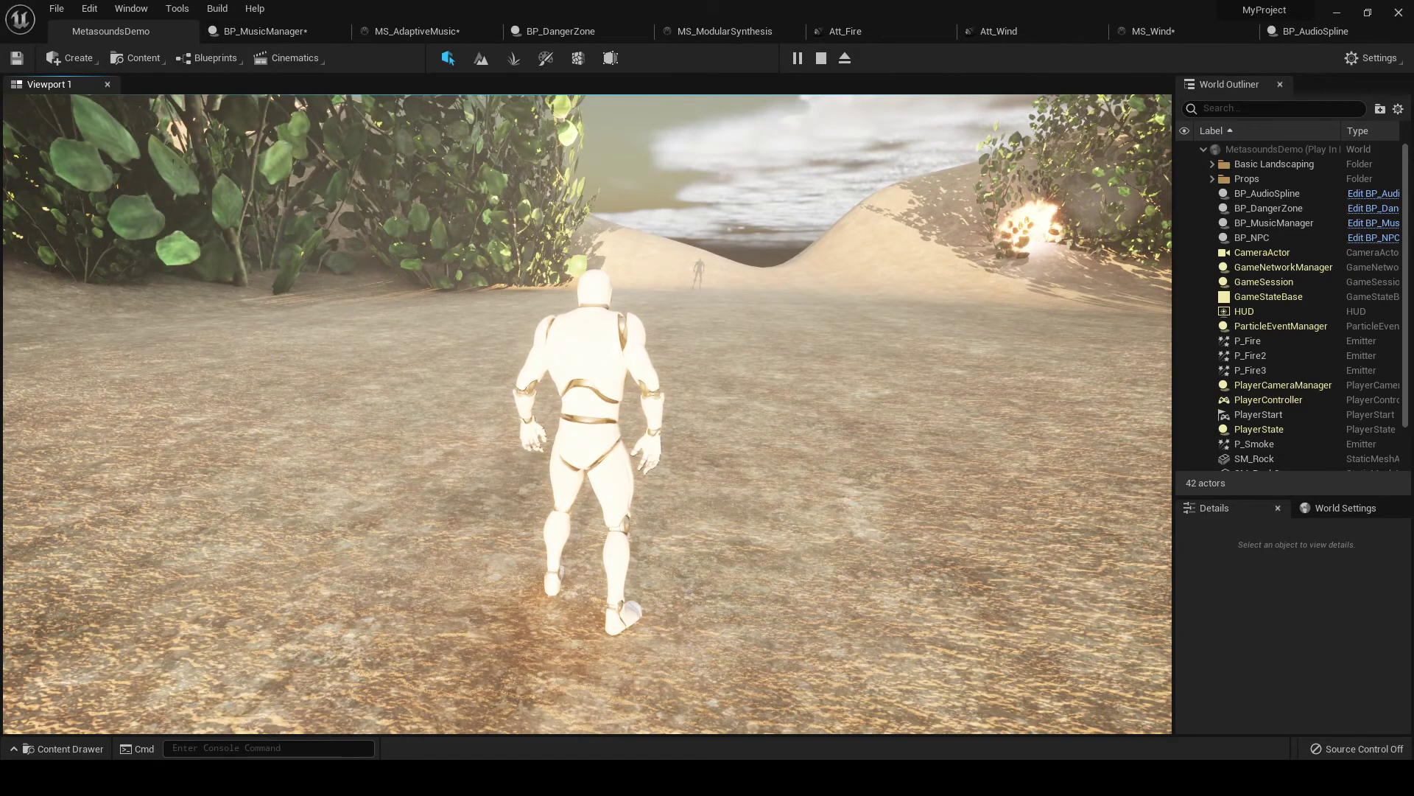
{"action": "key", "text": "a"}
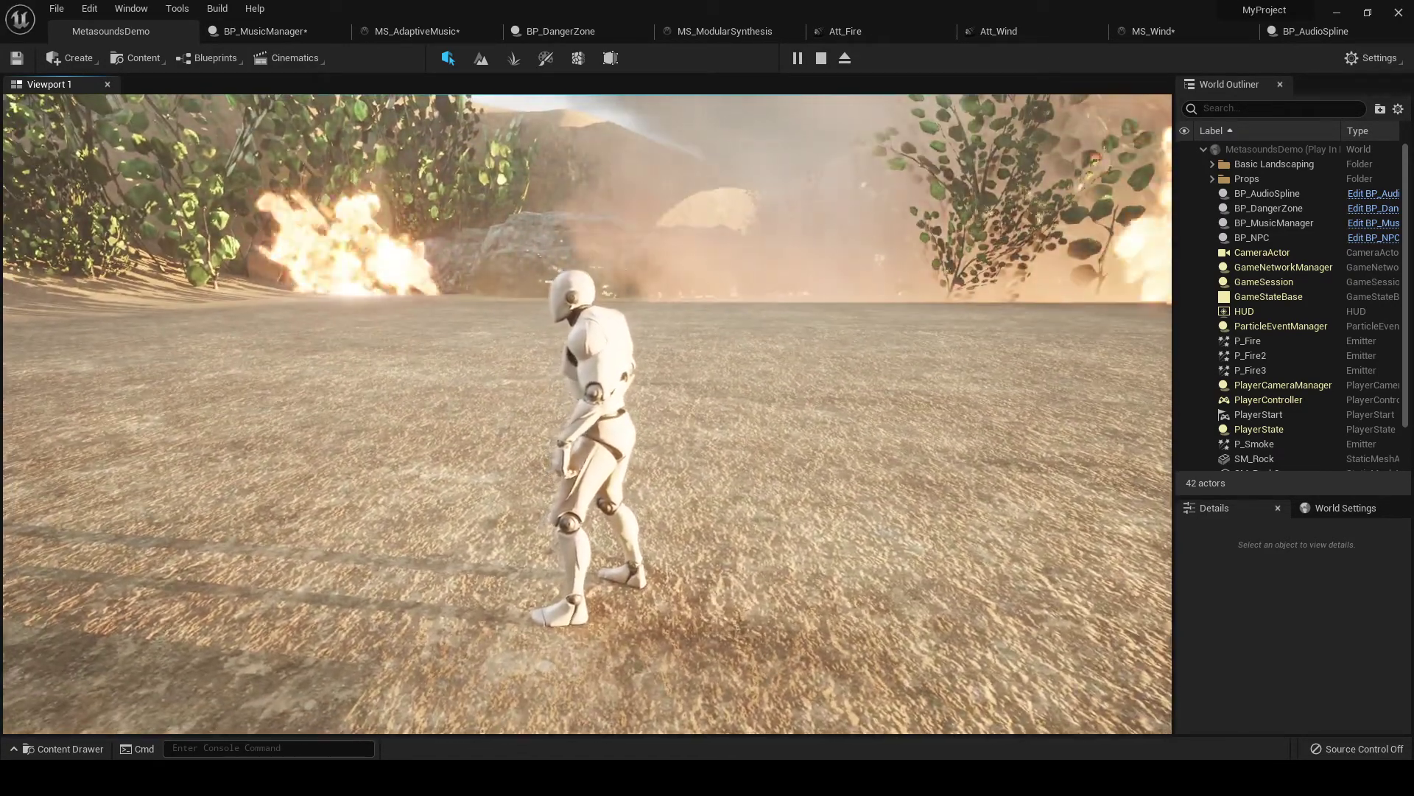
{"action": "key", "text": "Escape"}
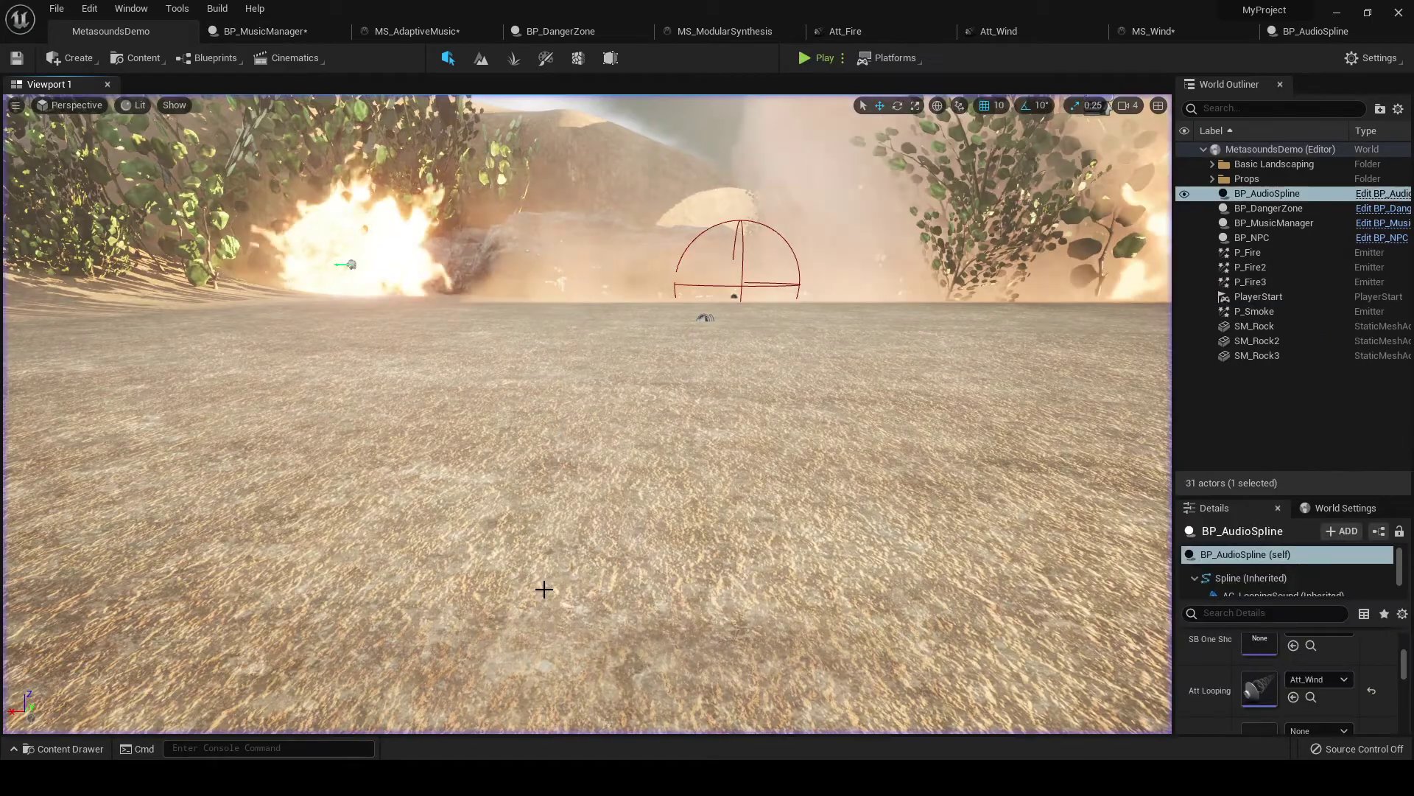